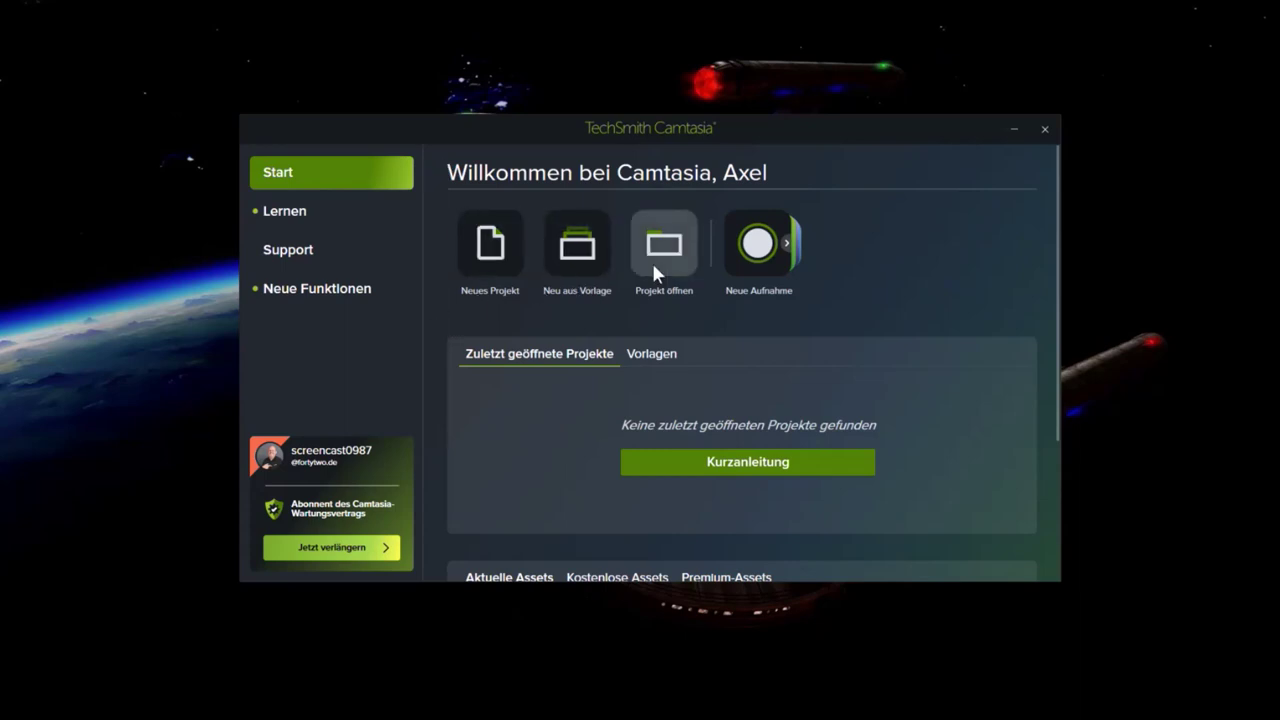
Show the available recording types and view the project templates on the start page
left_click(789, 249)
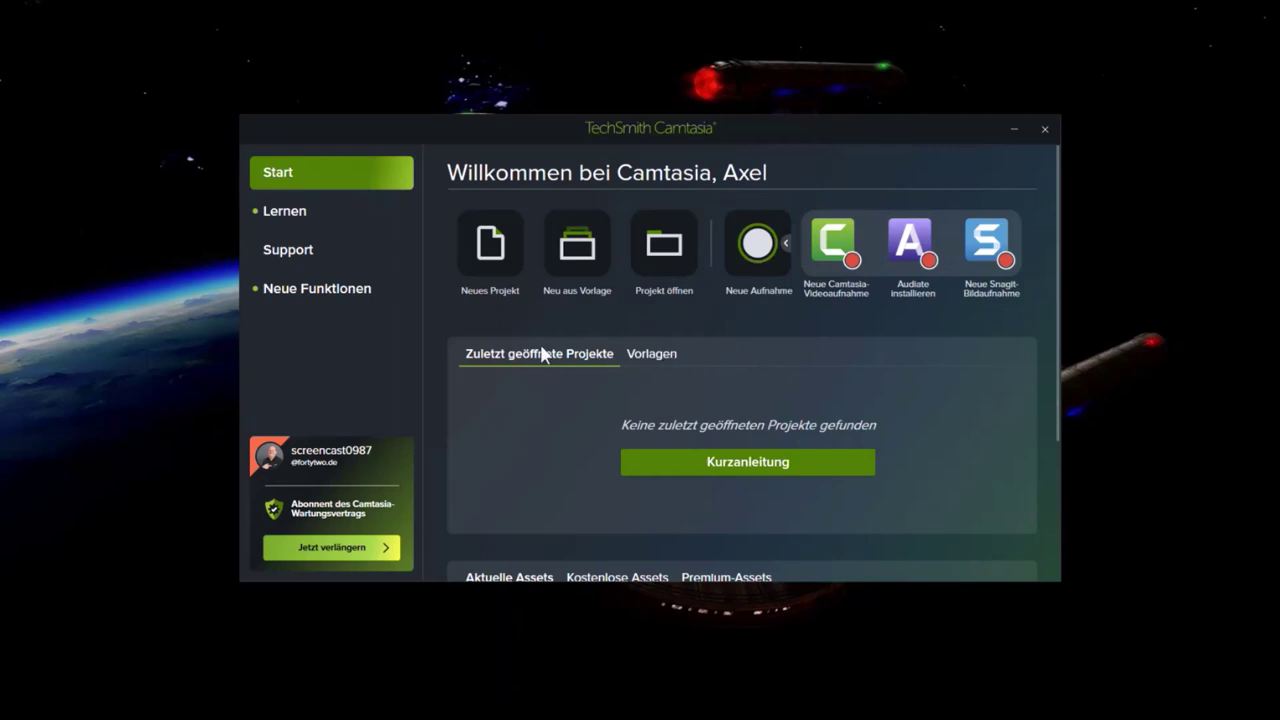
left_click(651, 354)
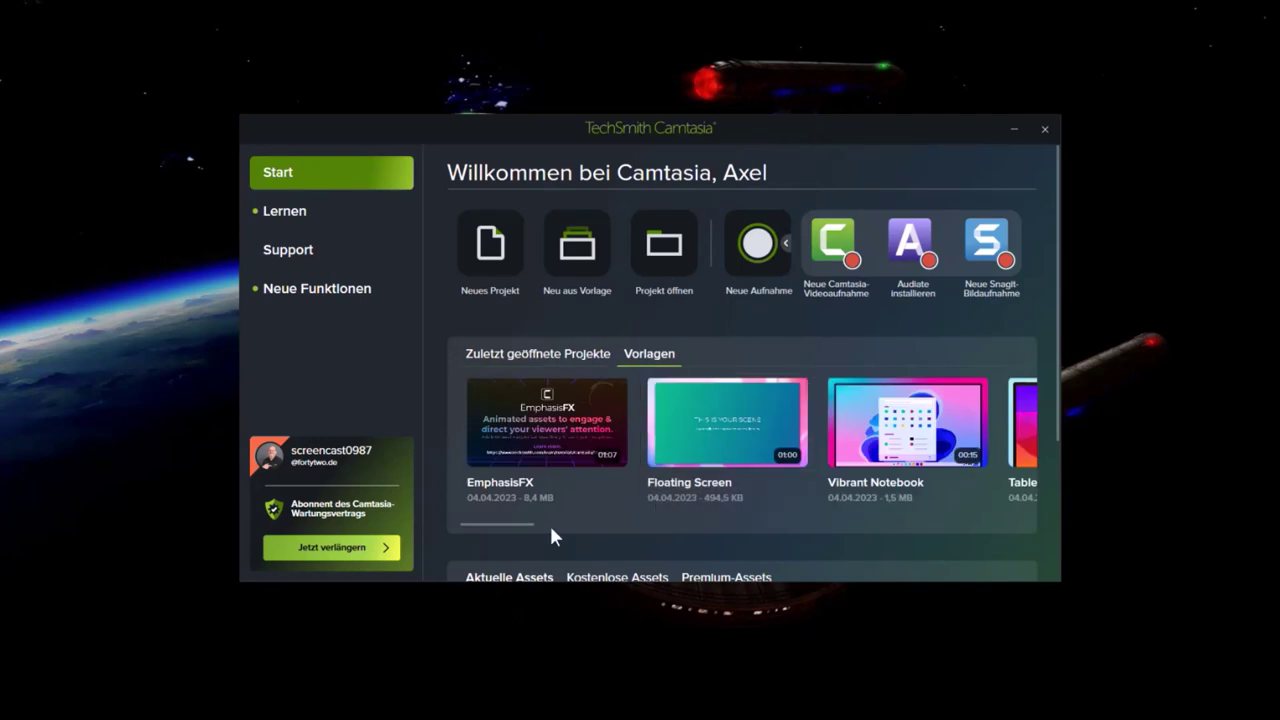
mouse_move(522, 522)
left_mouse_down()
mouse_move(601, 524)
mouse_move(489, 531)
mouse_move(512, 512)
left_mouse_up()
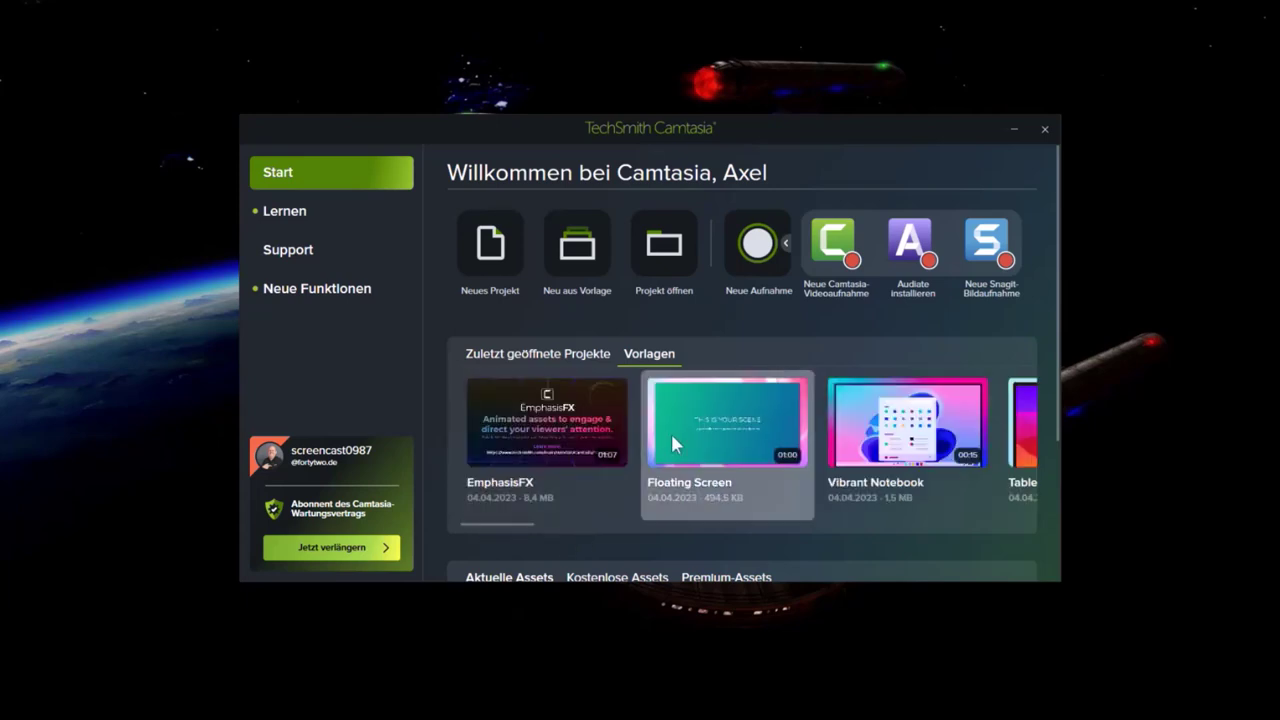
Look through the learning section's quick guide and full tutorial offer as well as the support resources
left_click(284, 213)
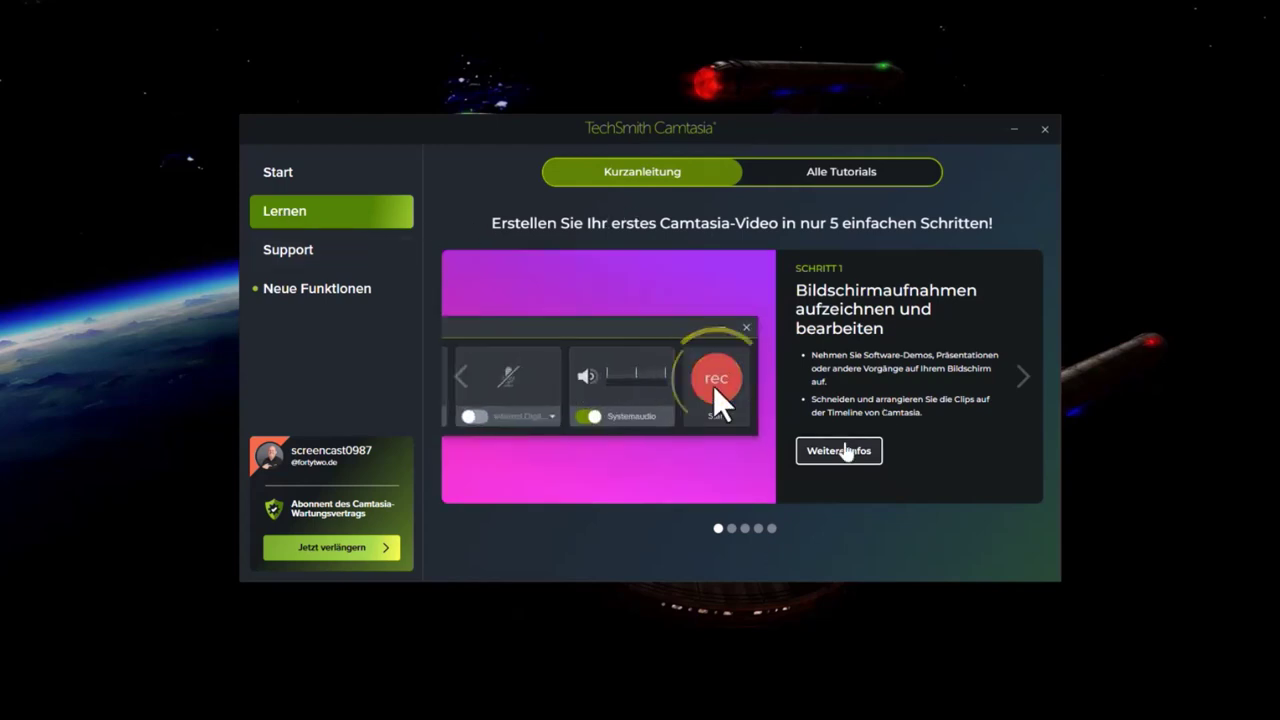
left_click(1020, 377)
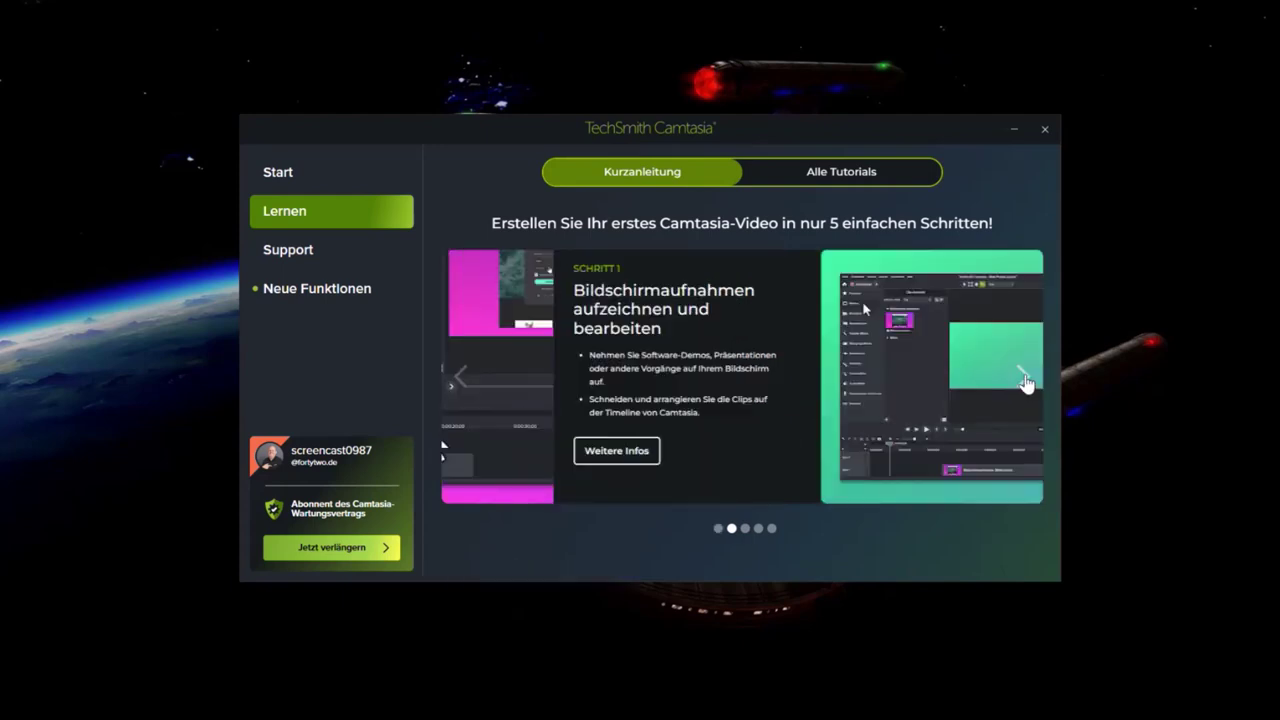
left_click(820, 173)
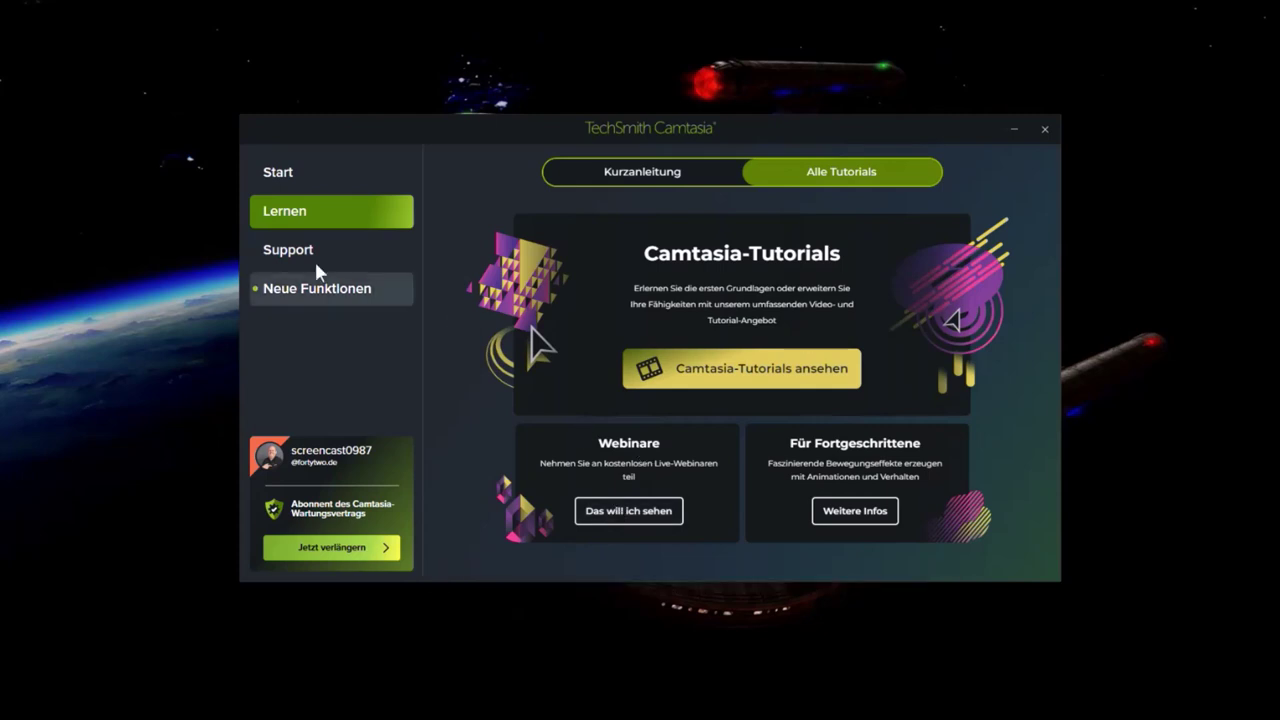
left_click(287, 254)
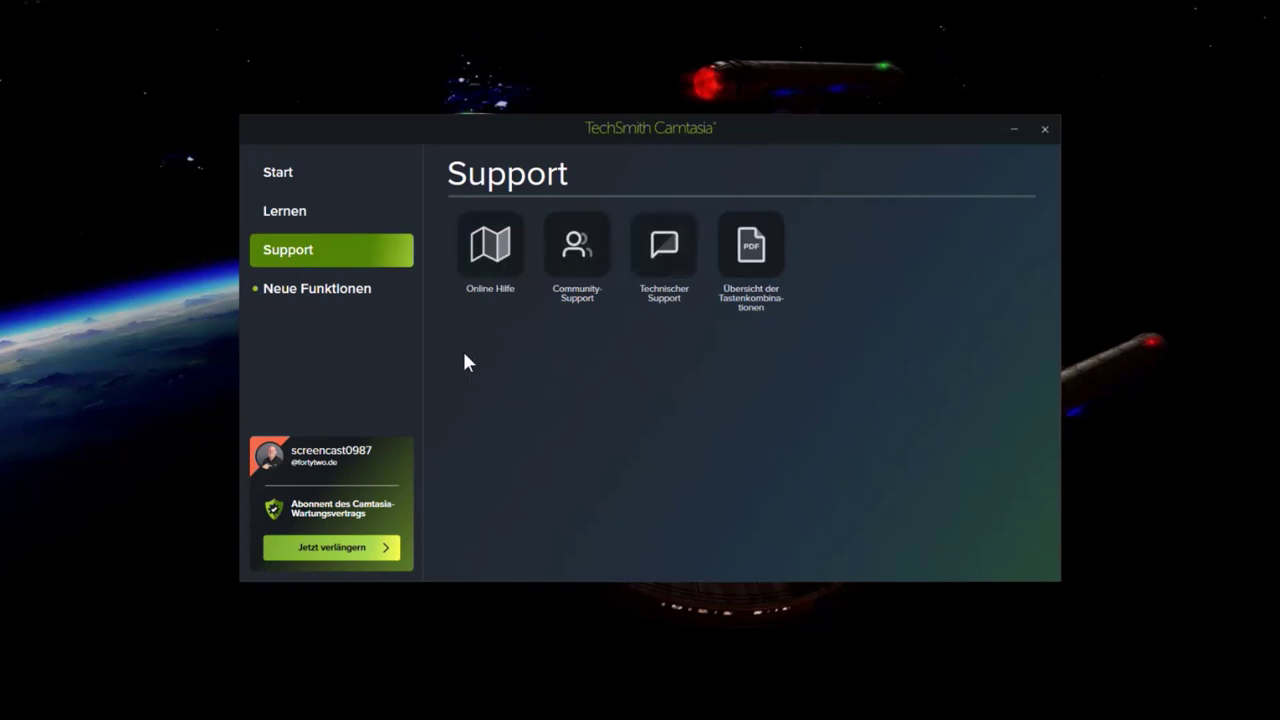
Read the Camtasia 2023.0.0 release page, covering the introduction and the new feature descriptions
left_click(331, 292)
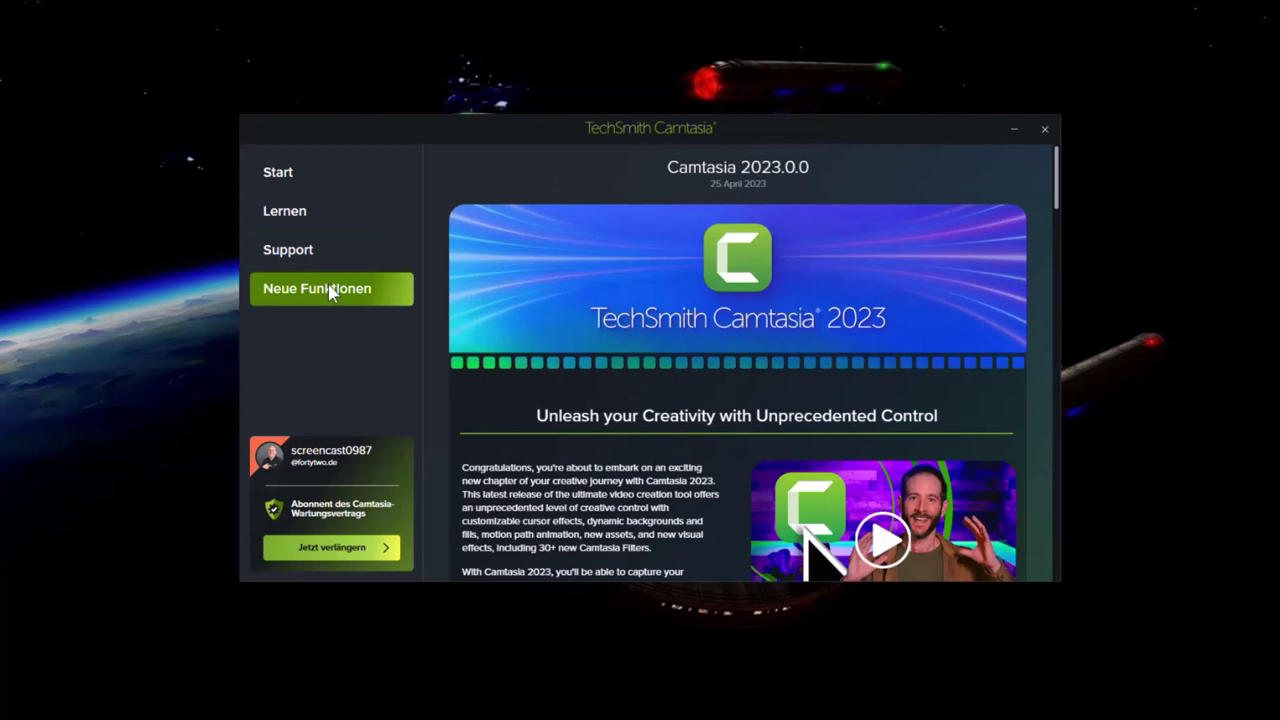
scroll(593, 427, "down", 3)
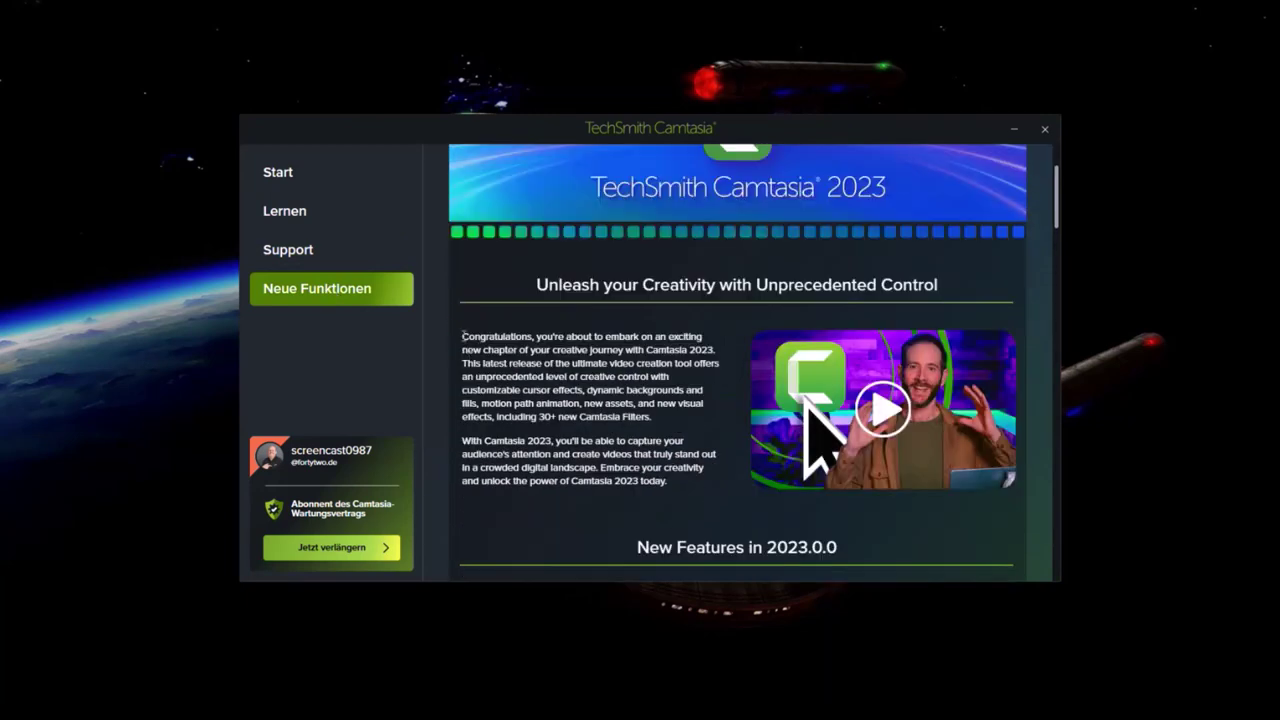
left_click_drag(463, 336, 658, 423)
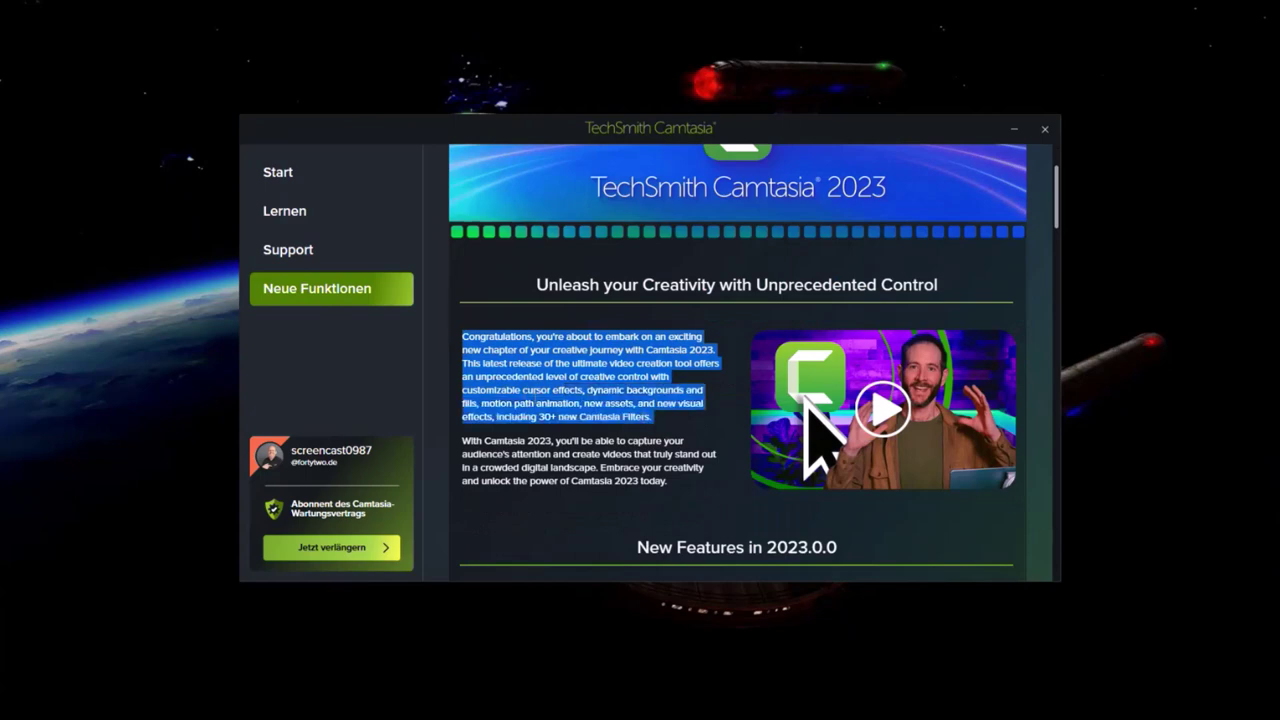
left_click(535, 399)
scroll(607, 391, "down", 2)
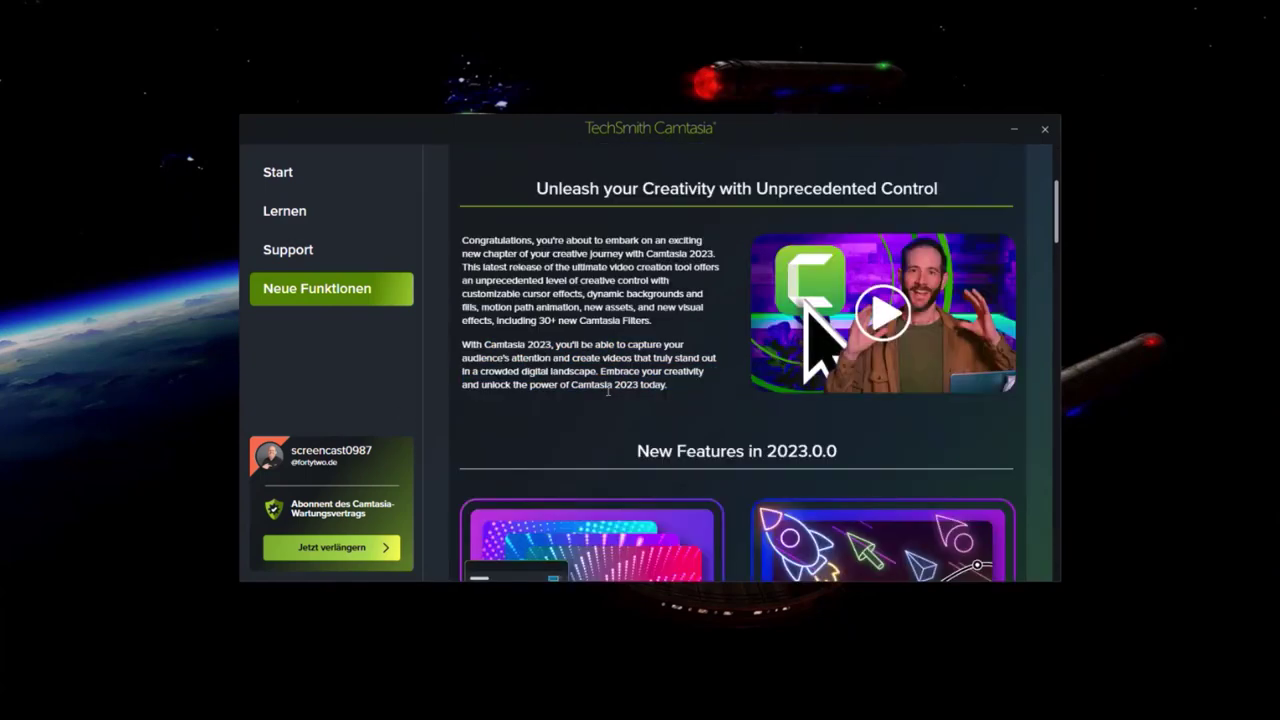
scroll(607, 391, "down", 2)
scroll(604, 373, "down", 4)
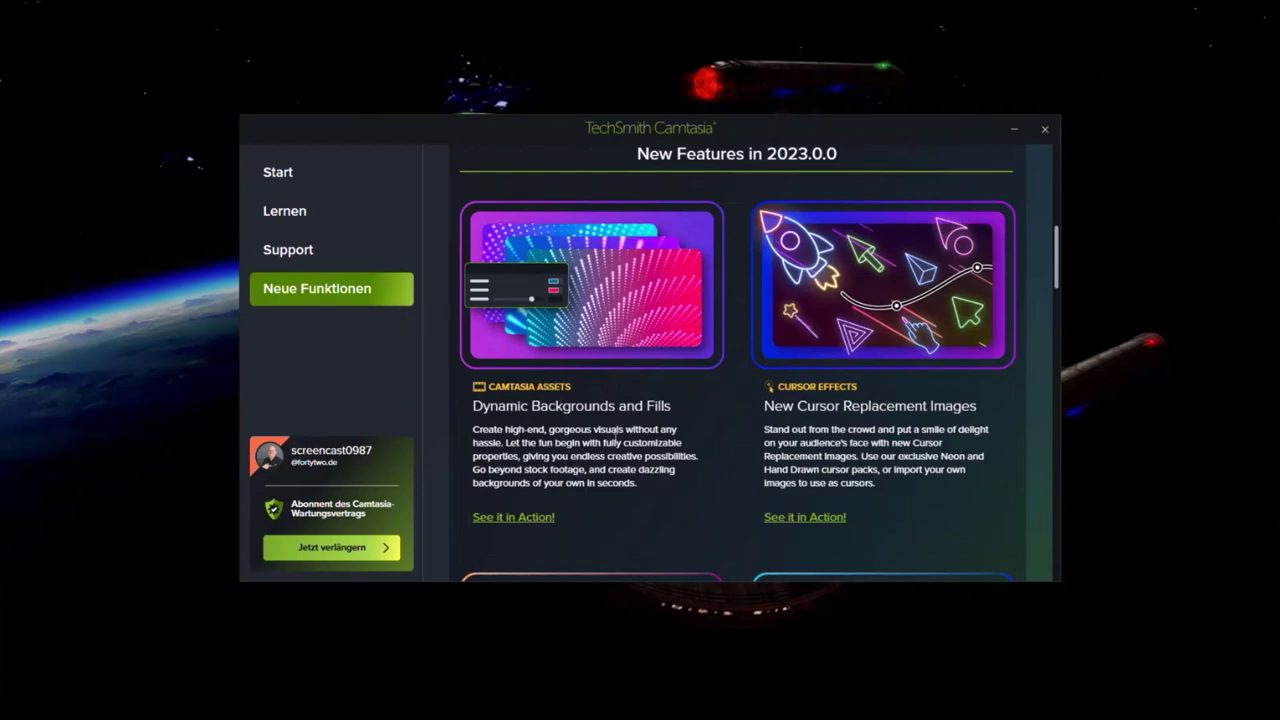
scroll(598, 397, "up", 10)
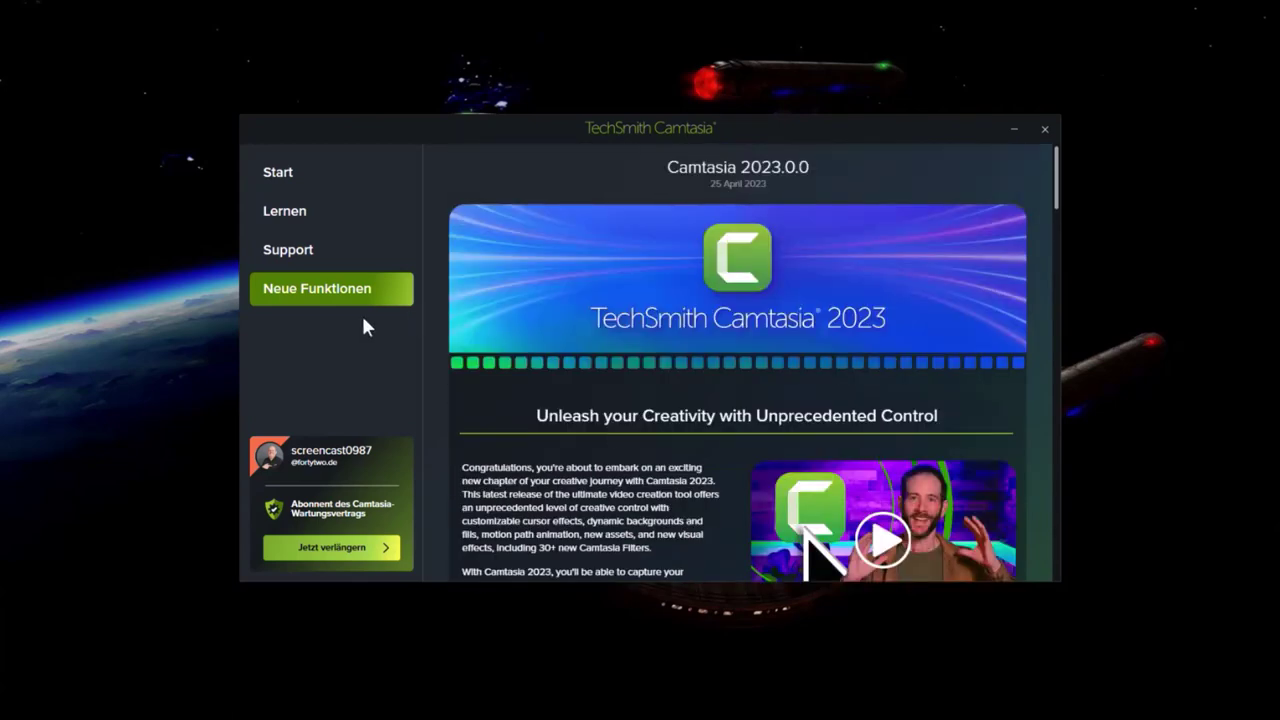
Return to the start page and create a new project
left_click(280, 174)
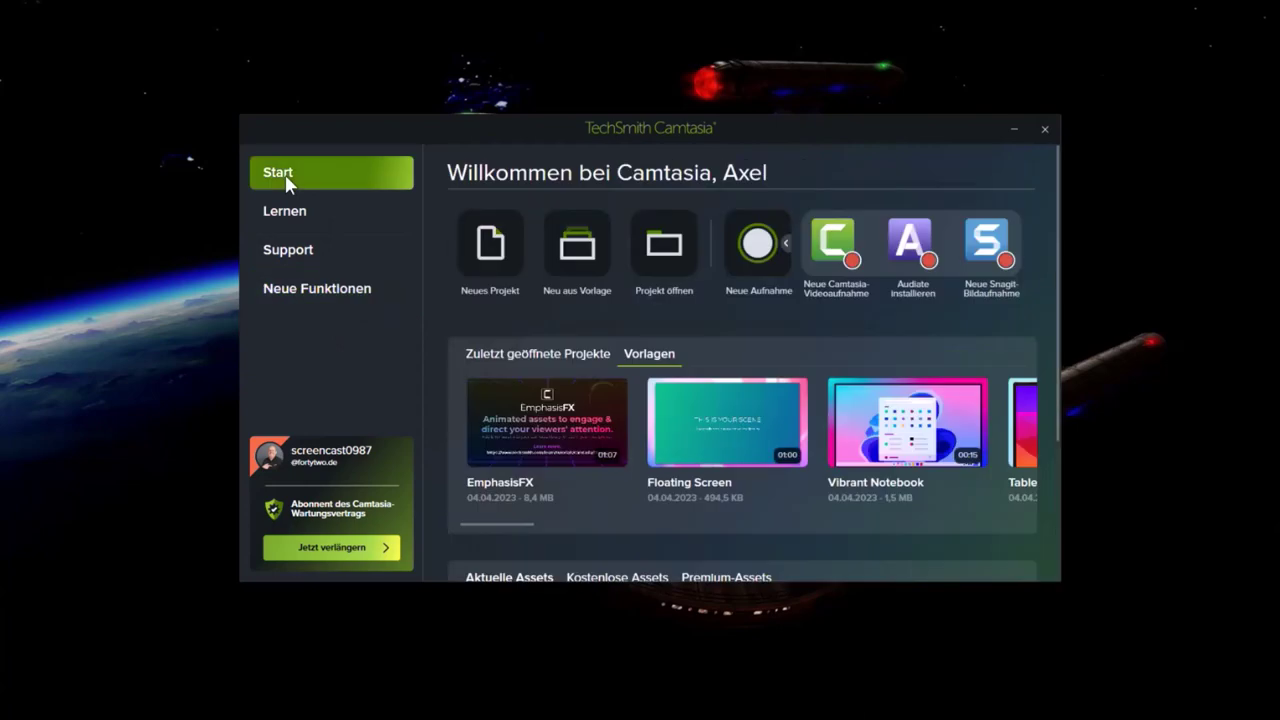
left_click(490, 250)
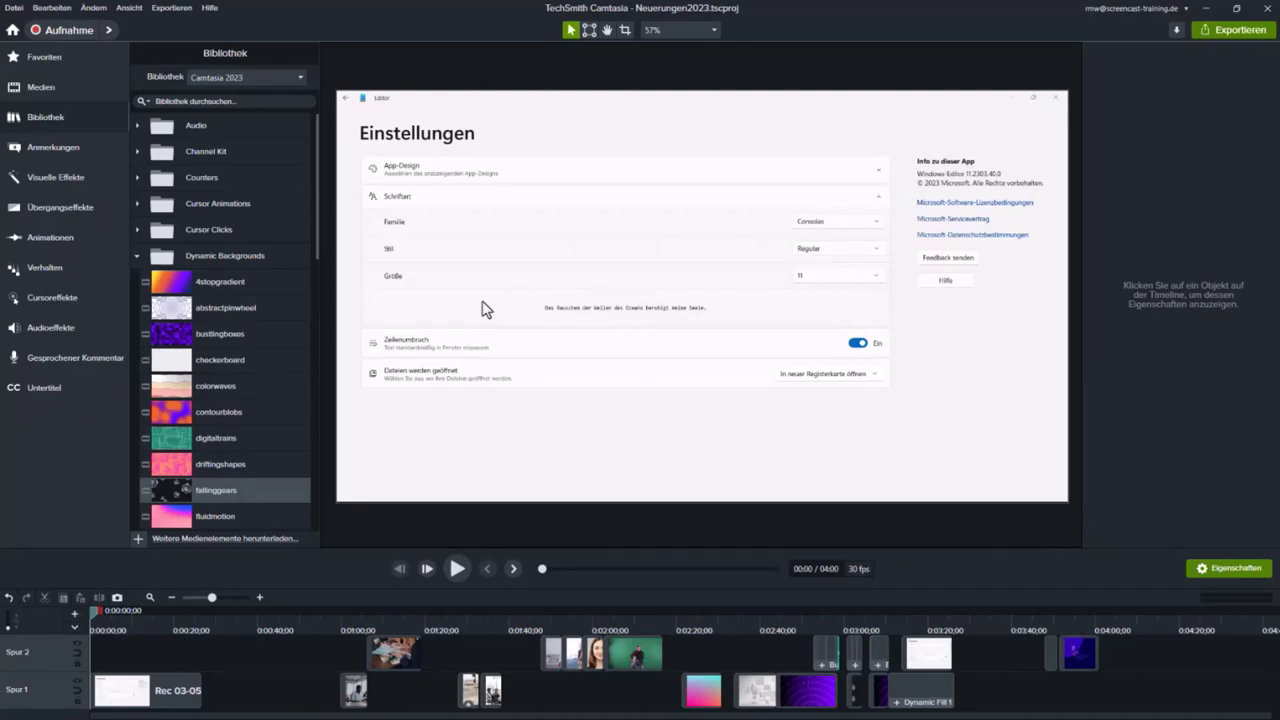
View the visual effects, and apply the standard Cursorfarbe cursor effect to the Einstellungen screen recording
left_click(70, 186)
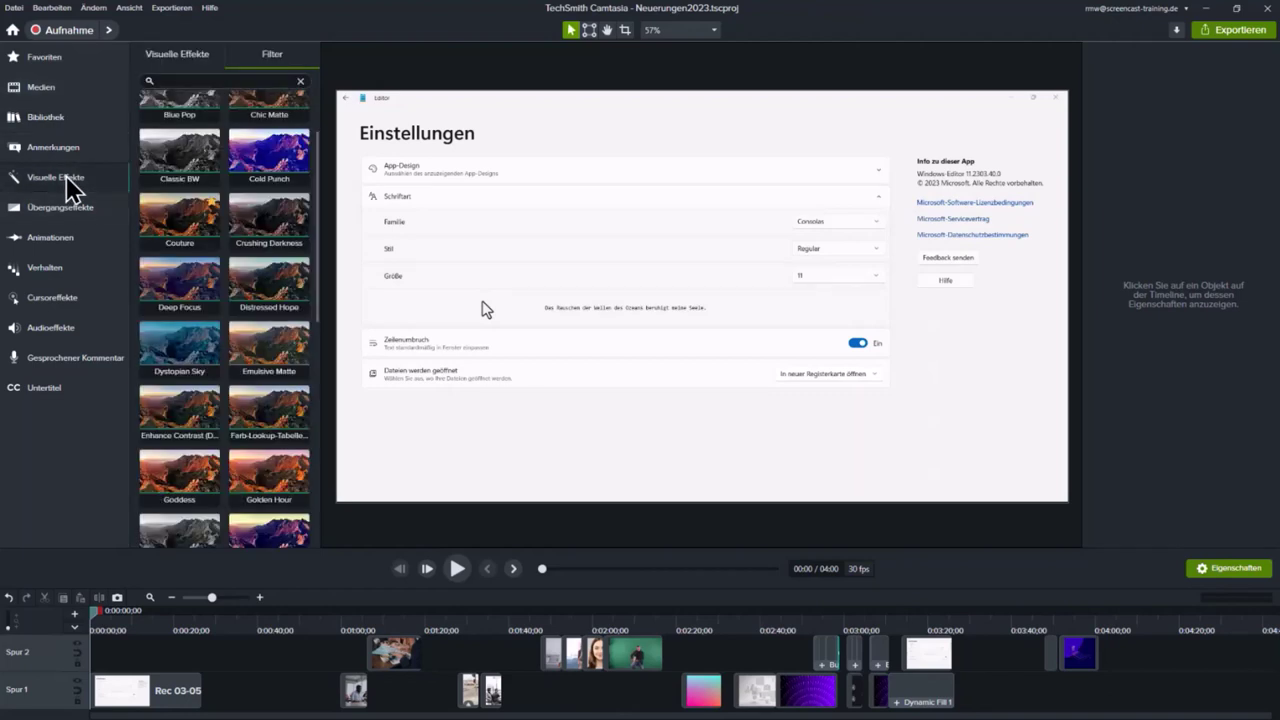
left_click(201, 56)
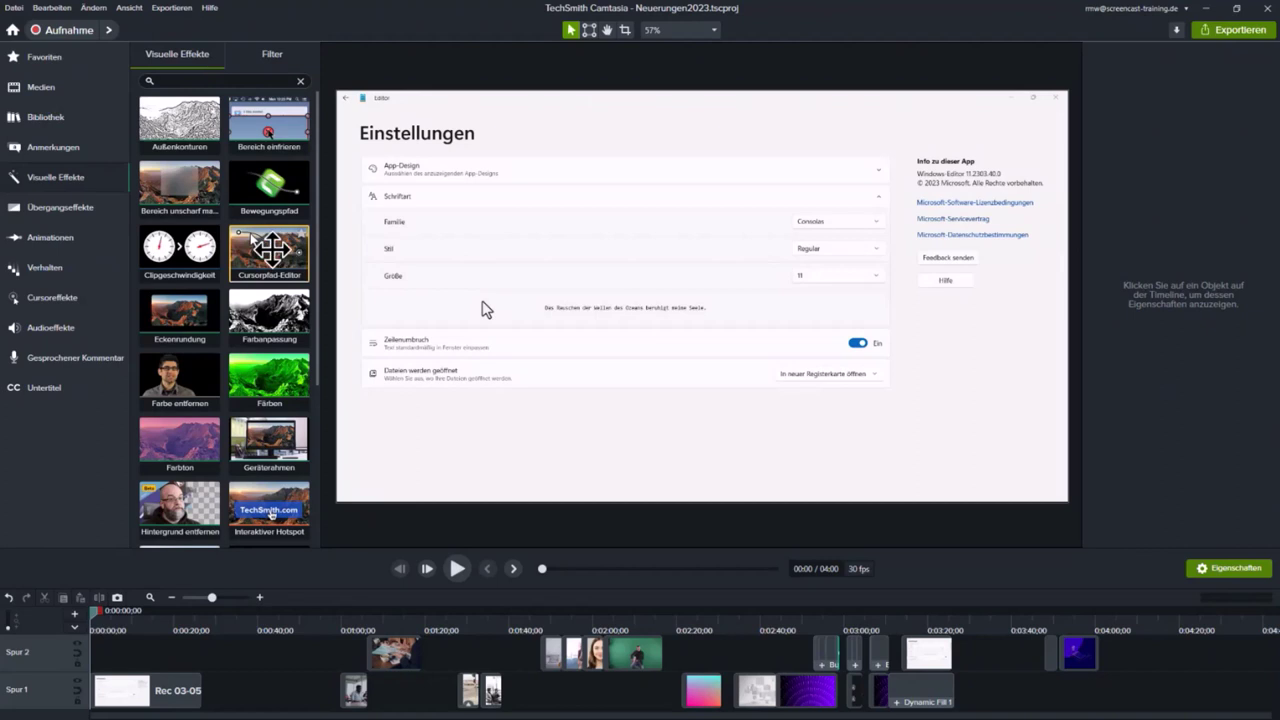
left_click(66, 300)
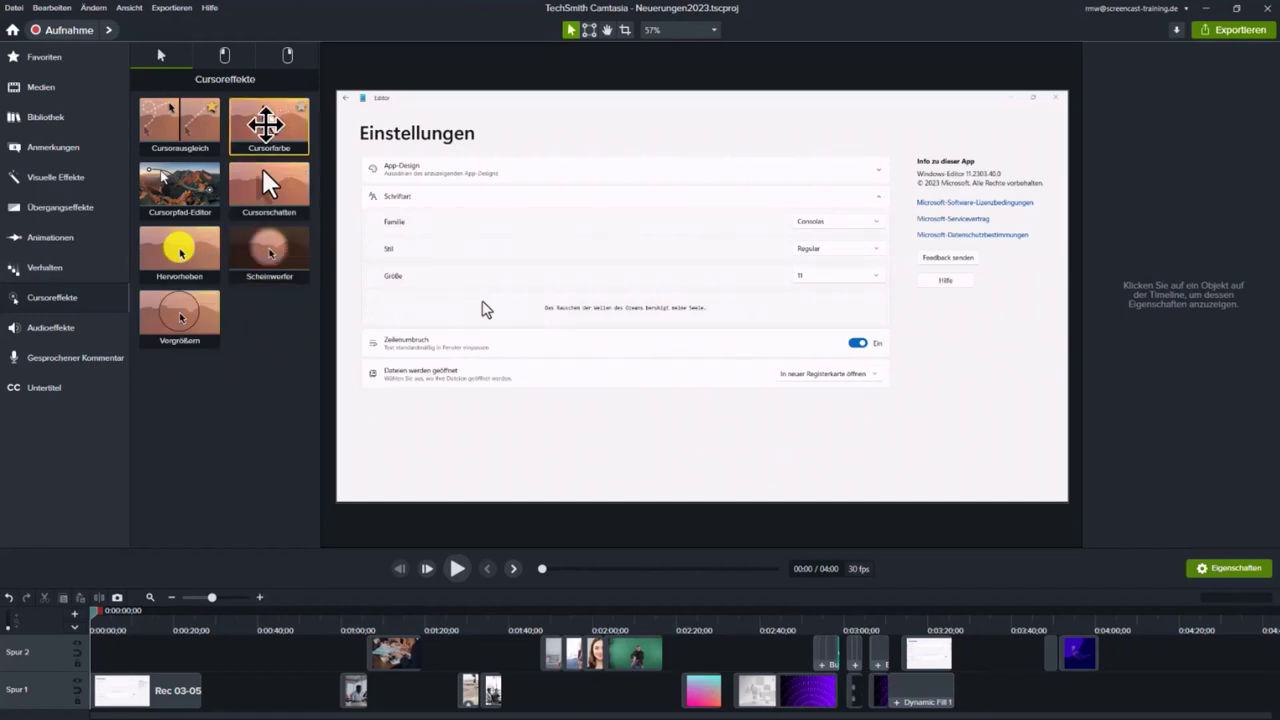
left_click_drag(265, 124, 485, 305)
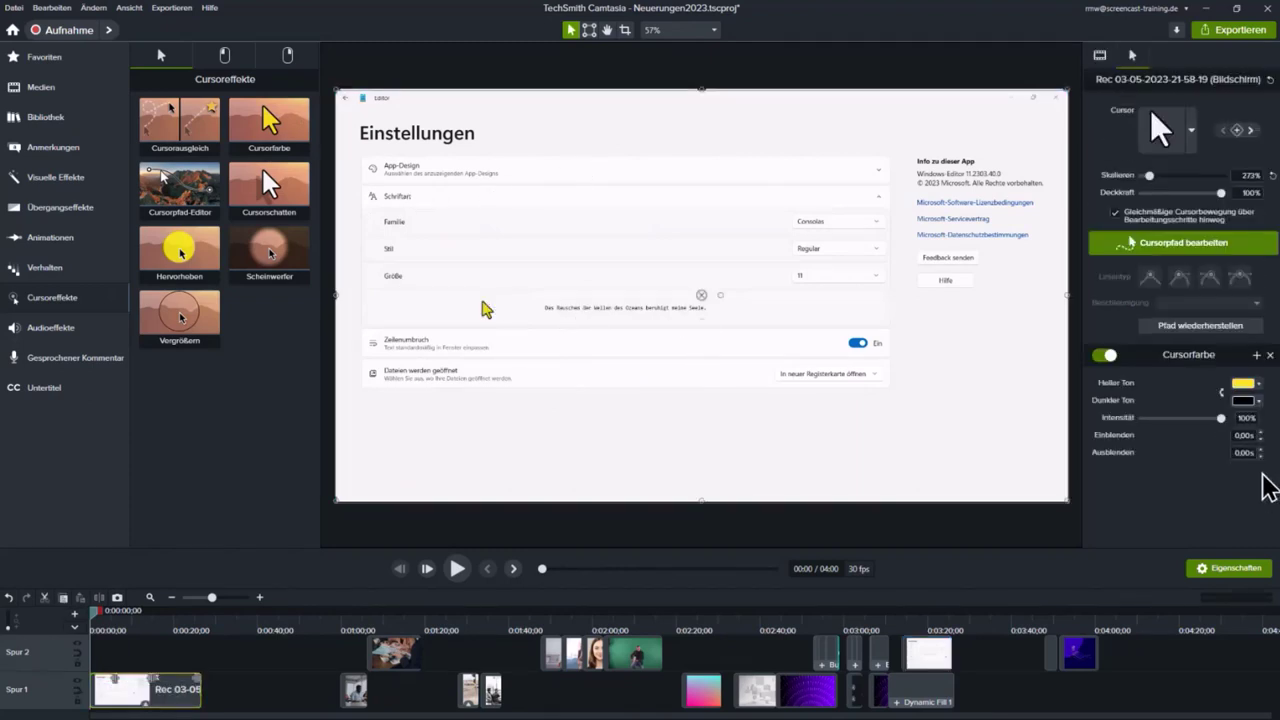
Set the cursor colour's light tone to light blue, its intensity to 86%, and both fade-in and fade-out to 0.30 s
left_click(1259, 386)
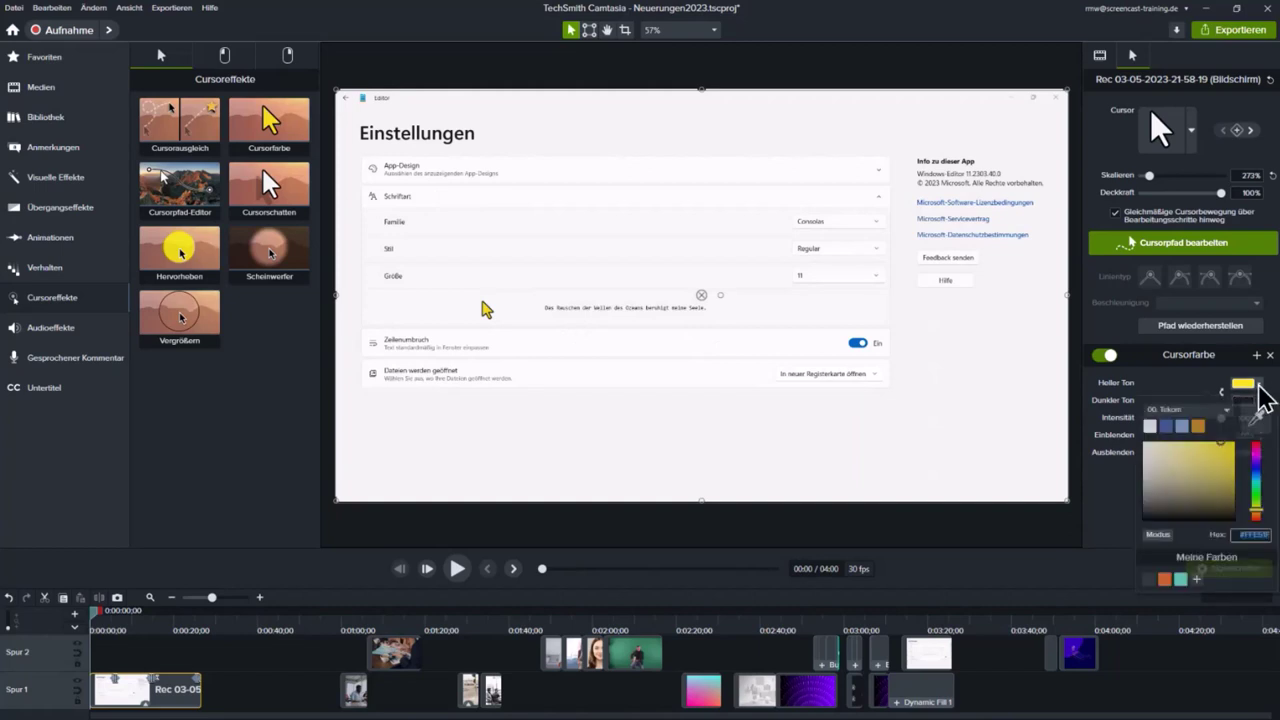
left_click(1183, 426)
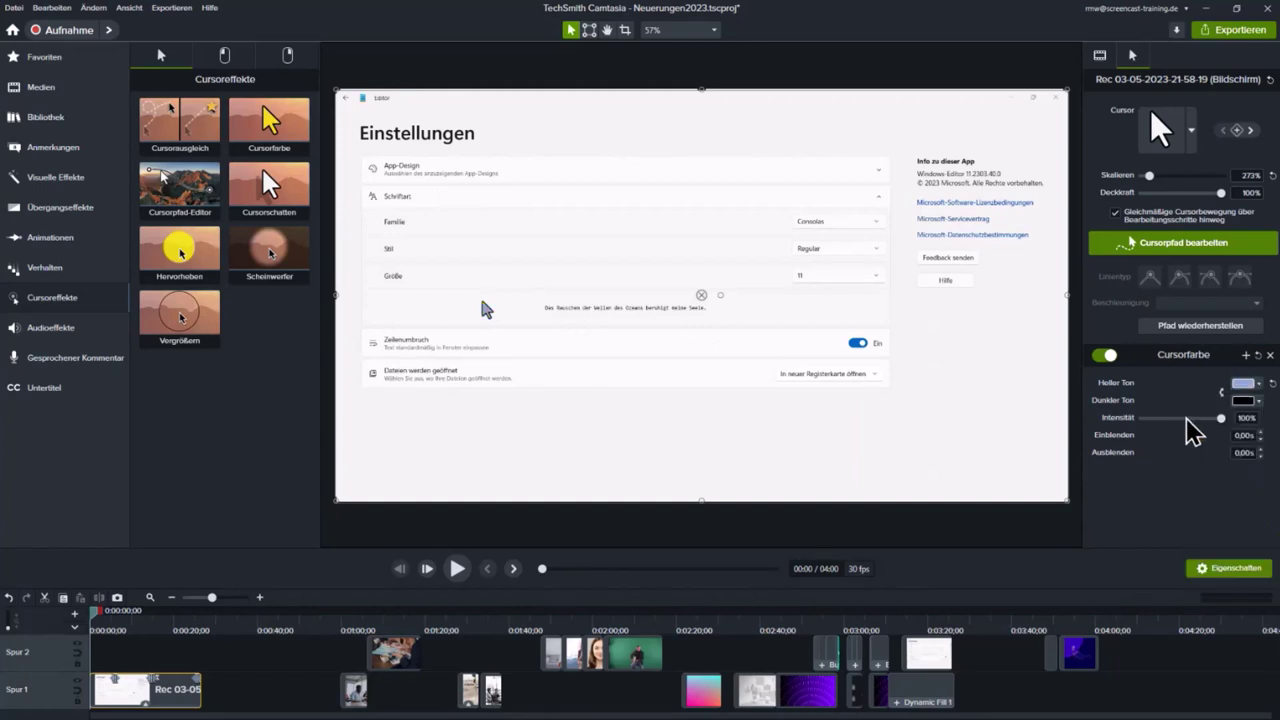
left_click(1258, 401)
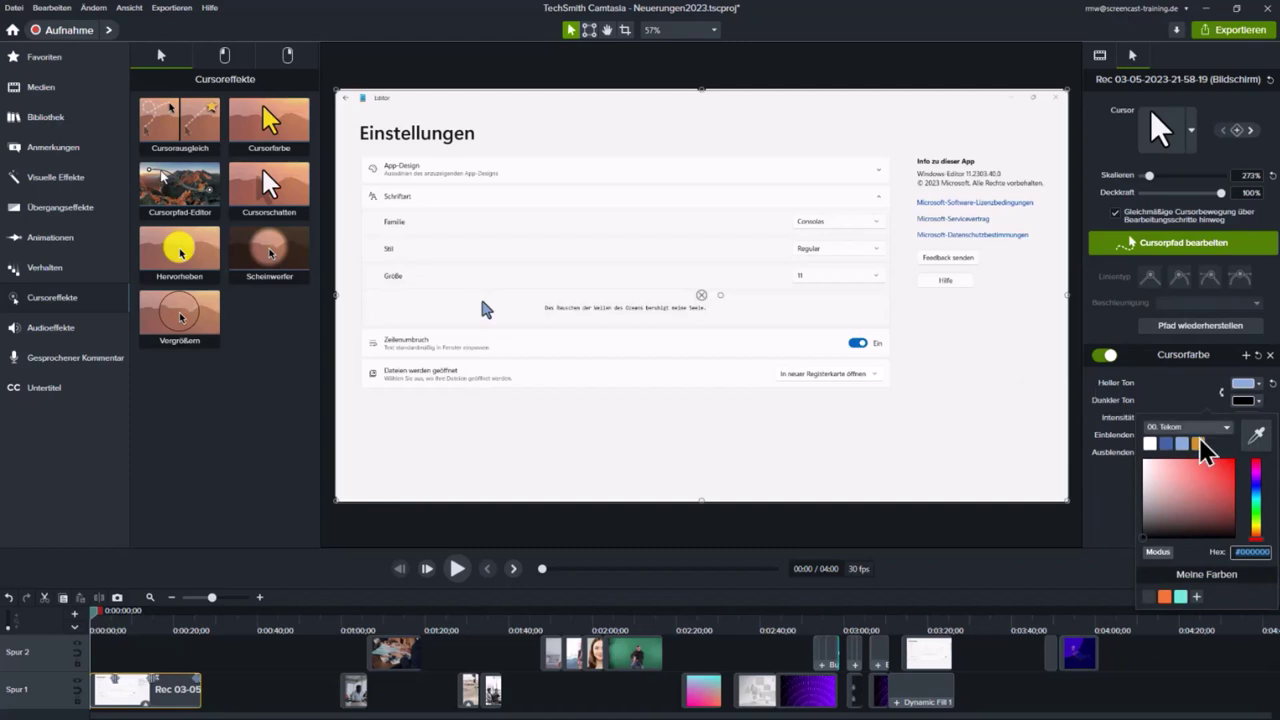
left_click(1178, 393)
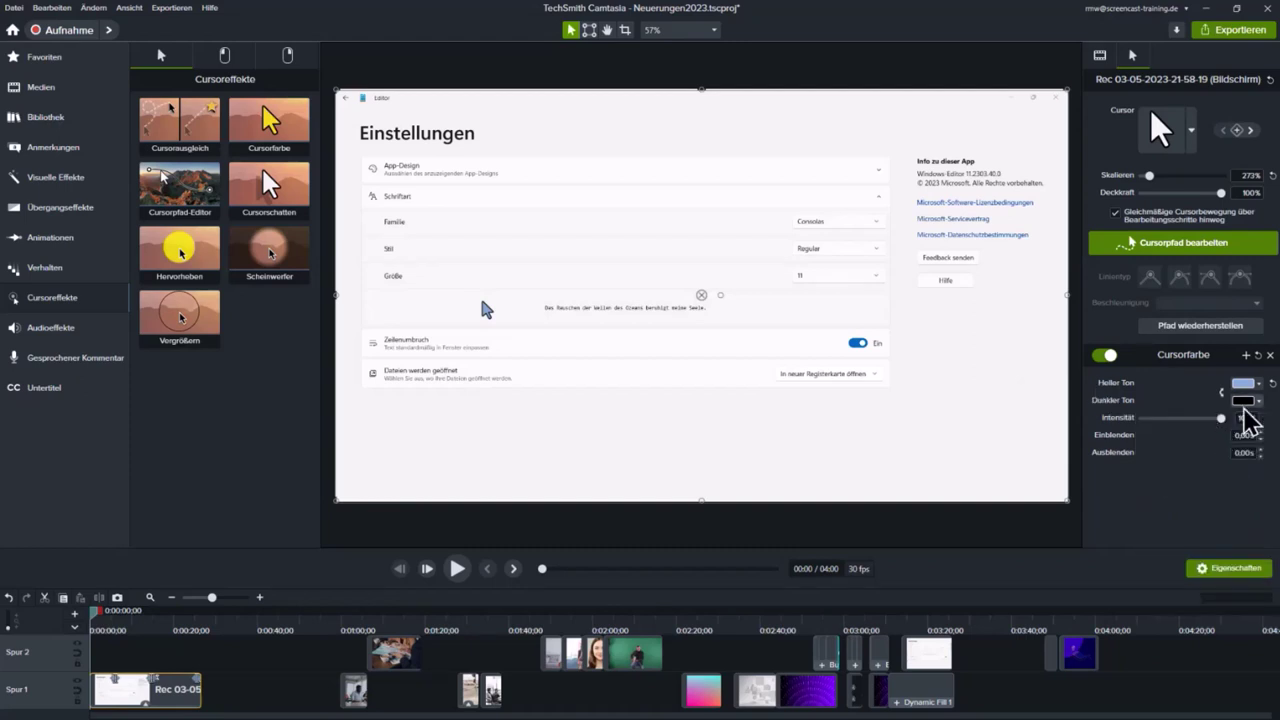
mouse_move(1222, 417)
left_mouse_down()
mouse_move(1188, 420)
mouse_move(1212, 420)
left_mouse_up()
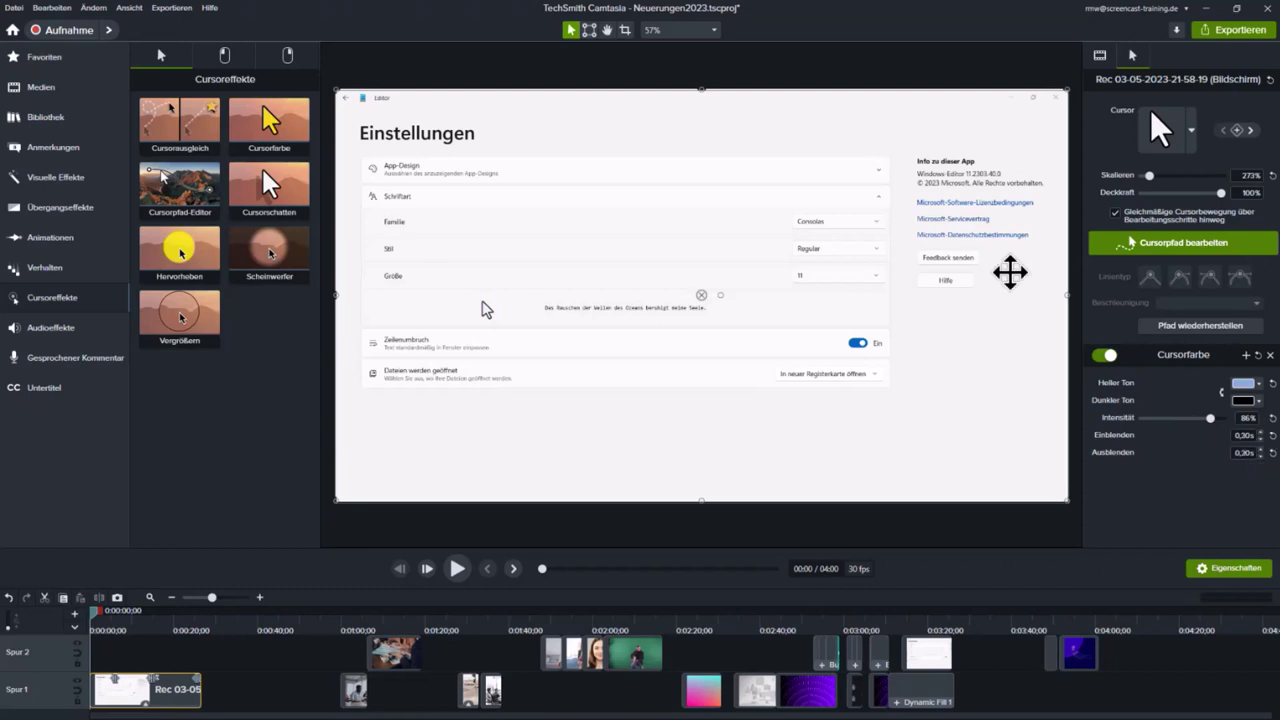
Save the customized cursor colour as an effect profile named Cursorfarbe and place that profile on the screen recording
left_click(1246, 354)
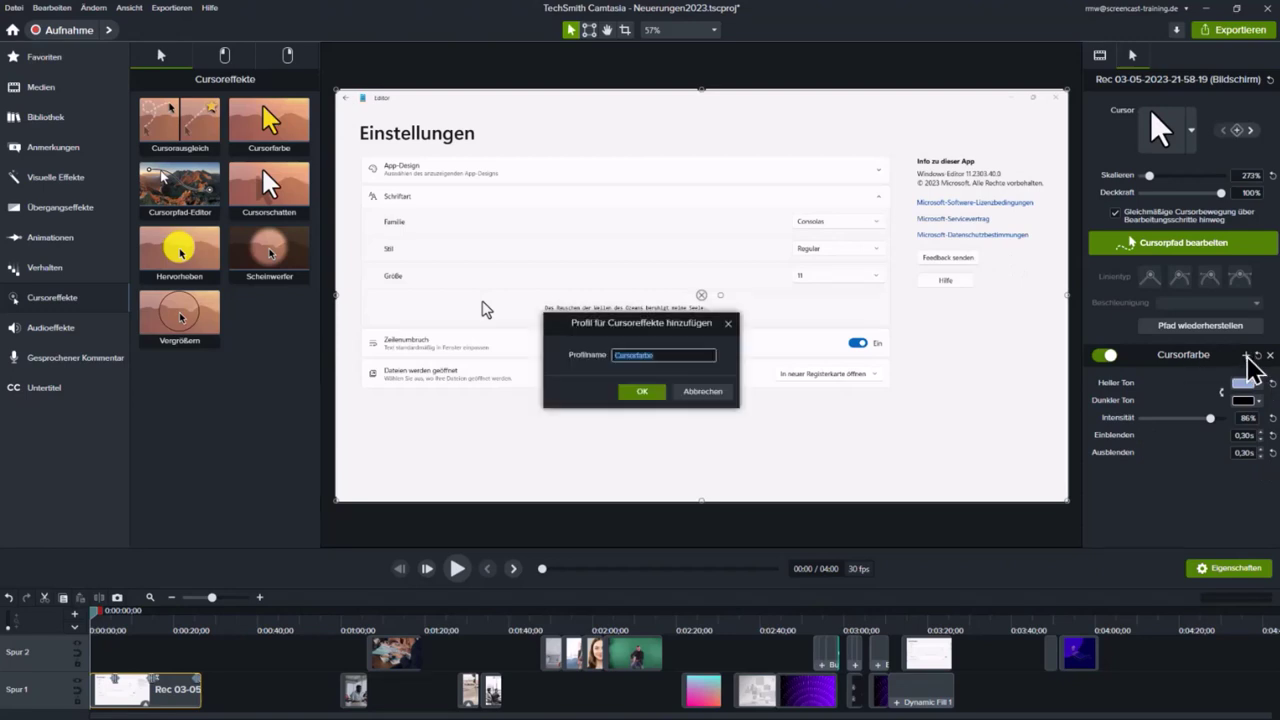
left_click(645, 391)
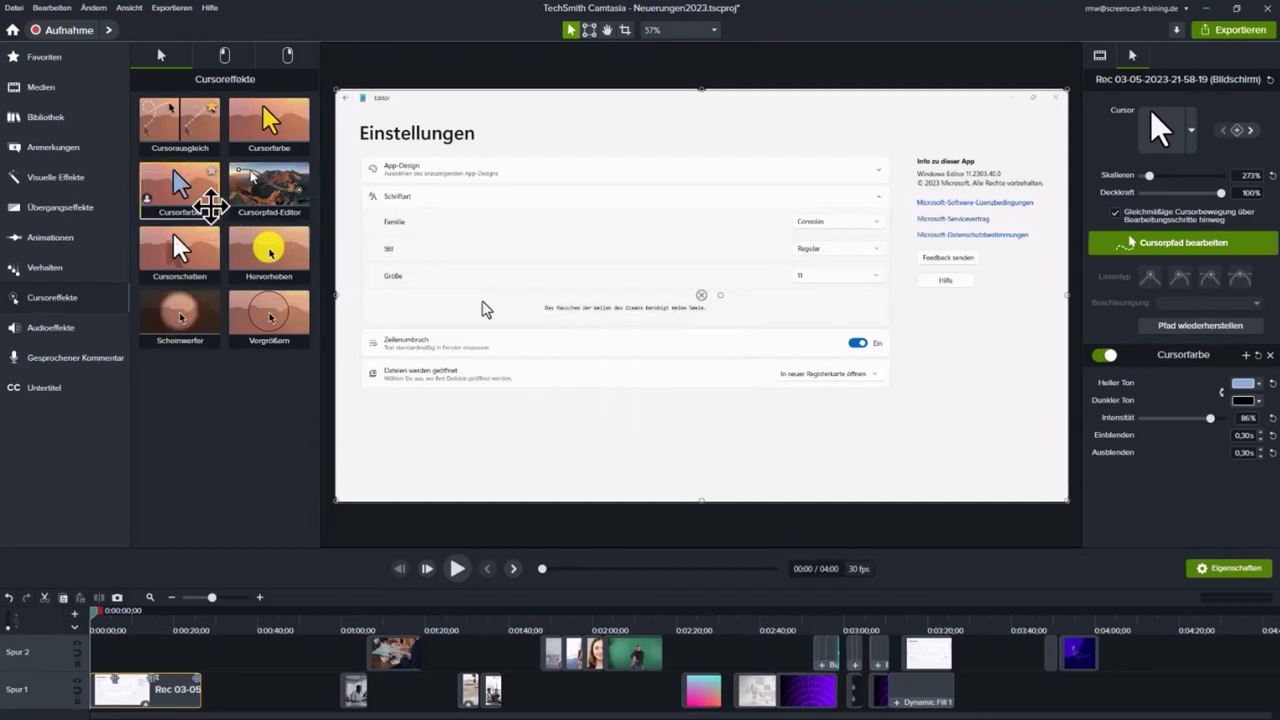
left_click_drag(189, 196, 497, 422)
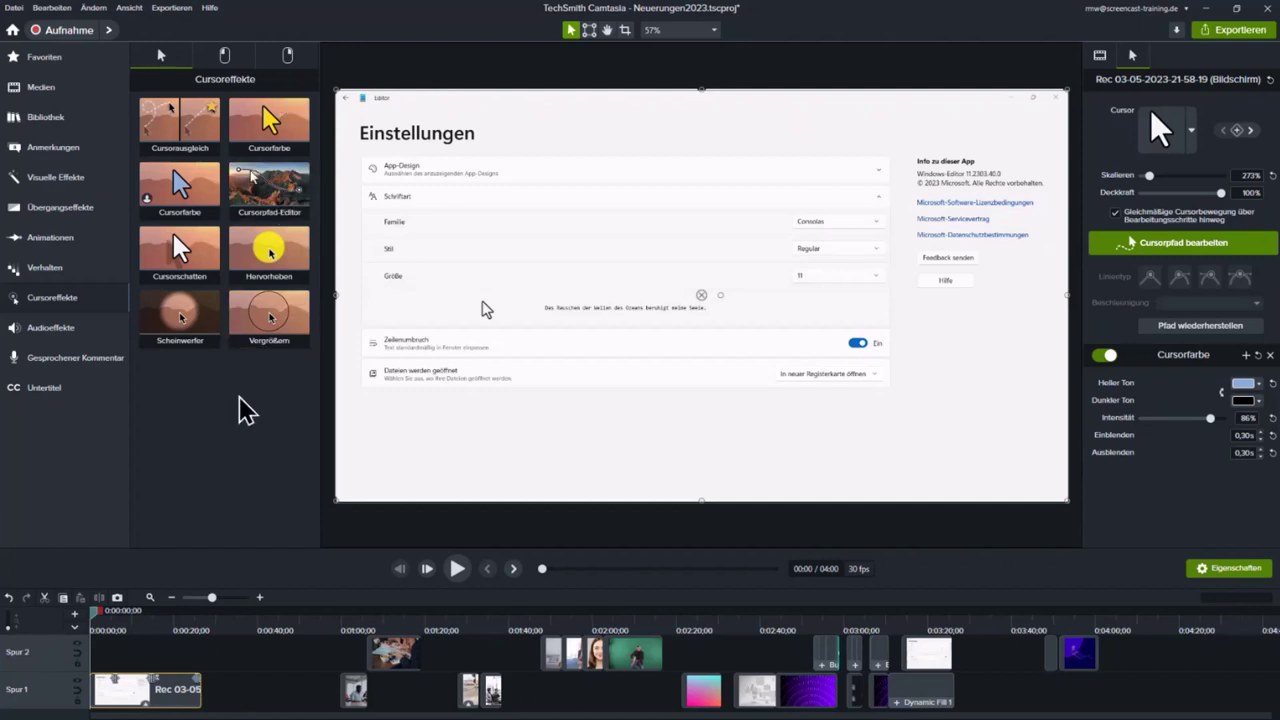
Apply the Cursorschatten effect to the screen recording with a rotation of 90° and an offset of 13
left_click_drag(178, 250, 486, 323)
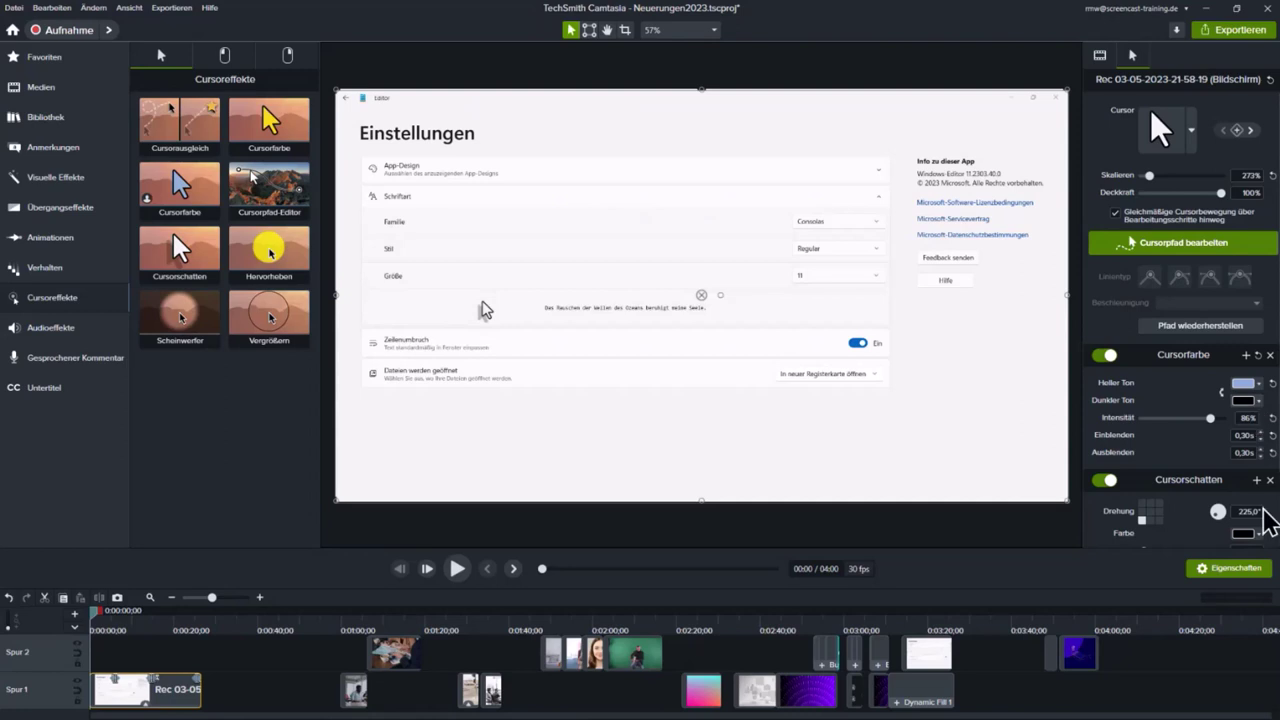
mouse_move(1217, 513)
left_mouse_down()
mouse_move(1230, 520)
mouse_move(1223, 495)
left_mouse_up()
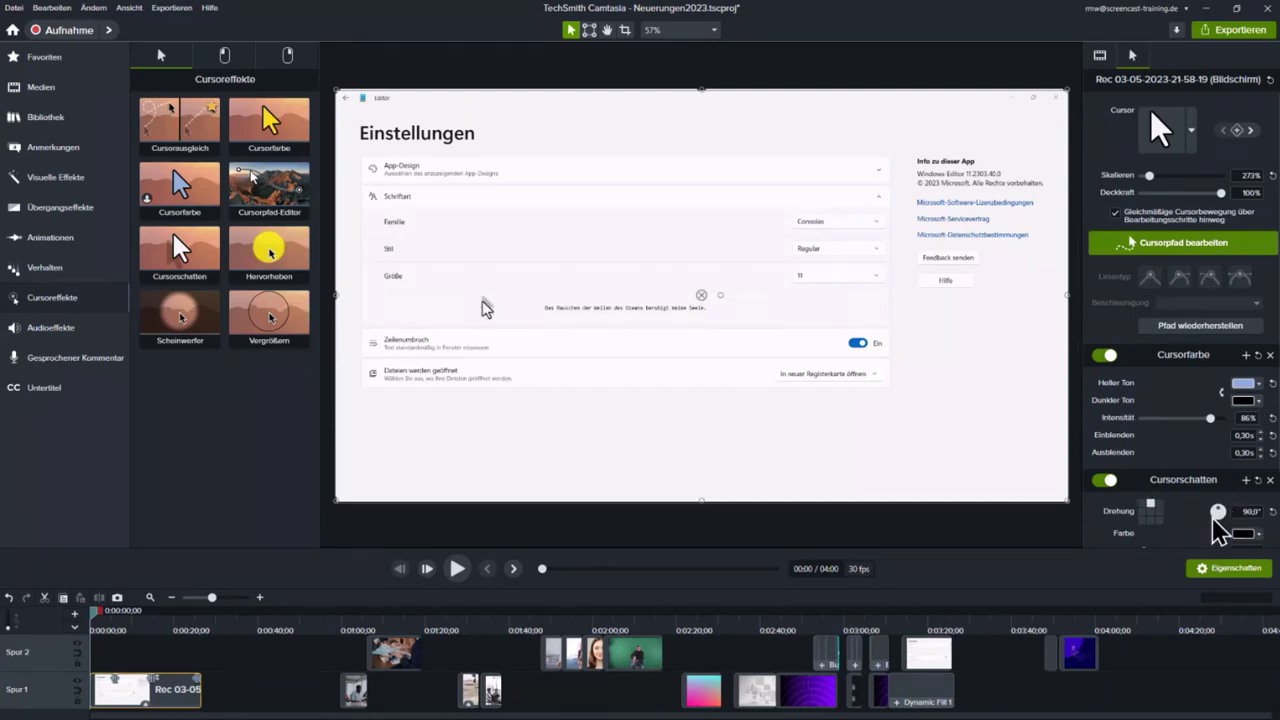
scroll(1214, 517, "down", 1)
left_click_drag(1152, 518, 1146, 518)
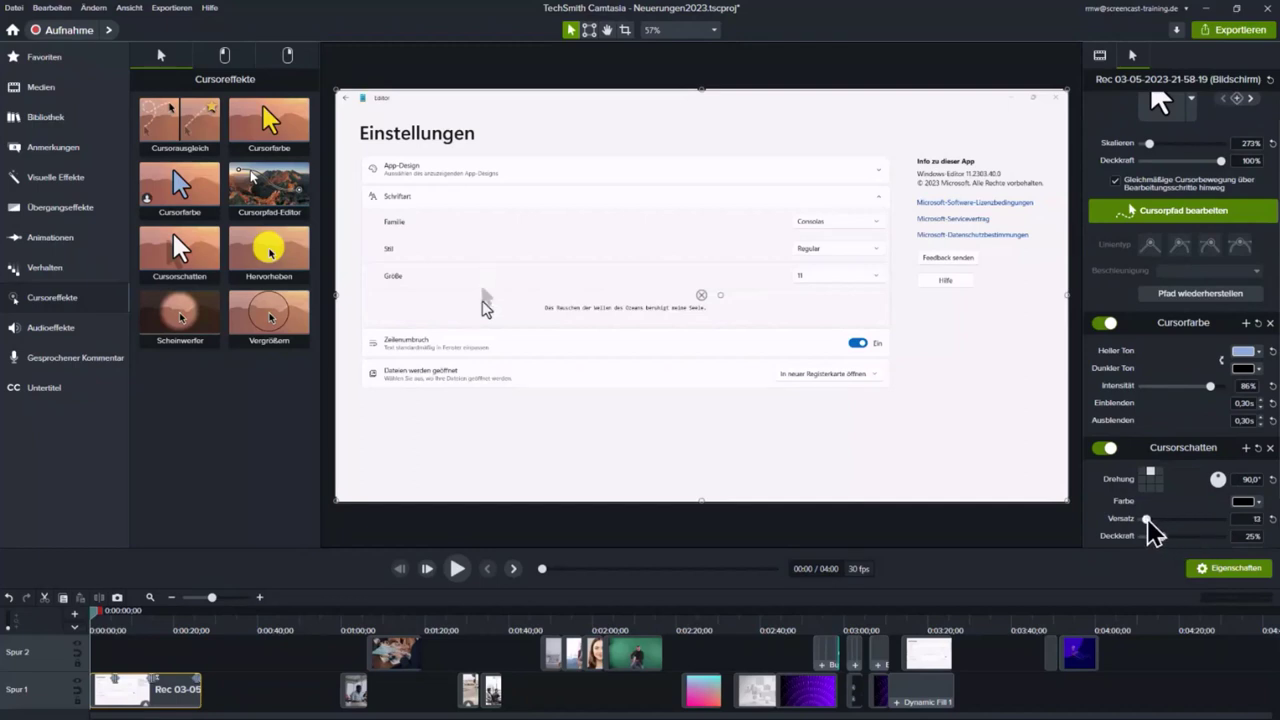
Set the cursor shadow's blur to 13 and its fade-in and fade-out to 0.20 s each
scroll(1171, 543, "down", 1)
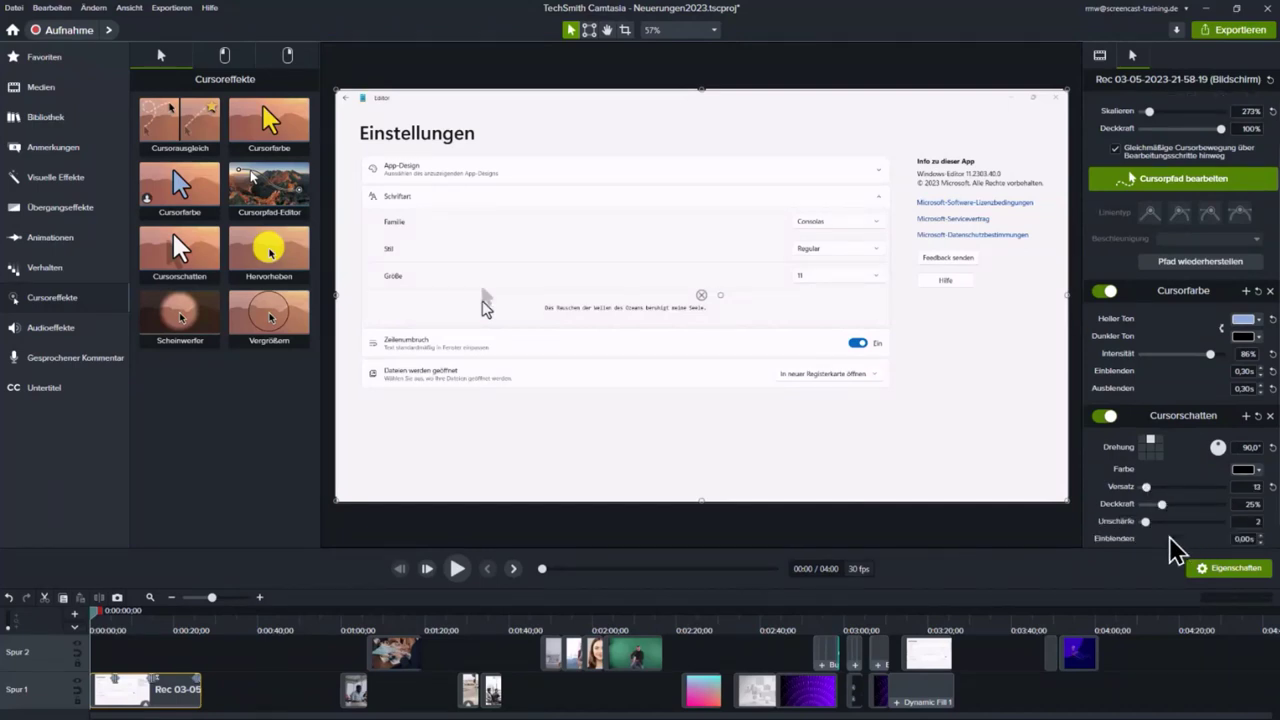
scroll(1177, 550, "down", 1)
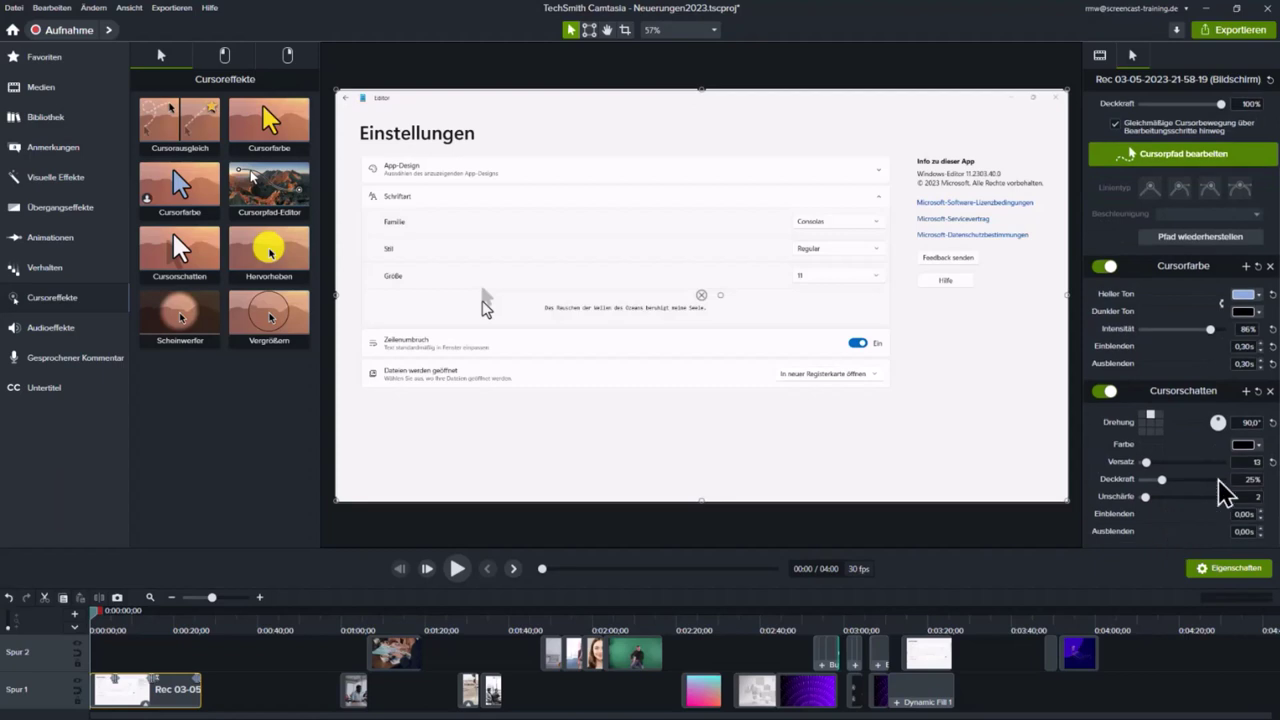
left_click_drag(1147, 498, 1160, 500)
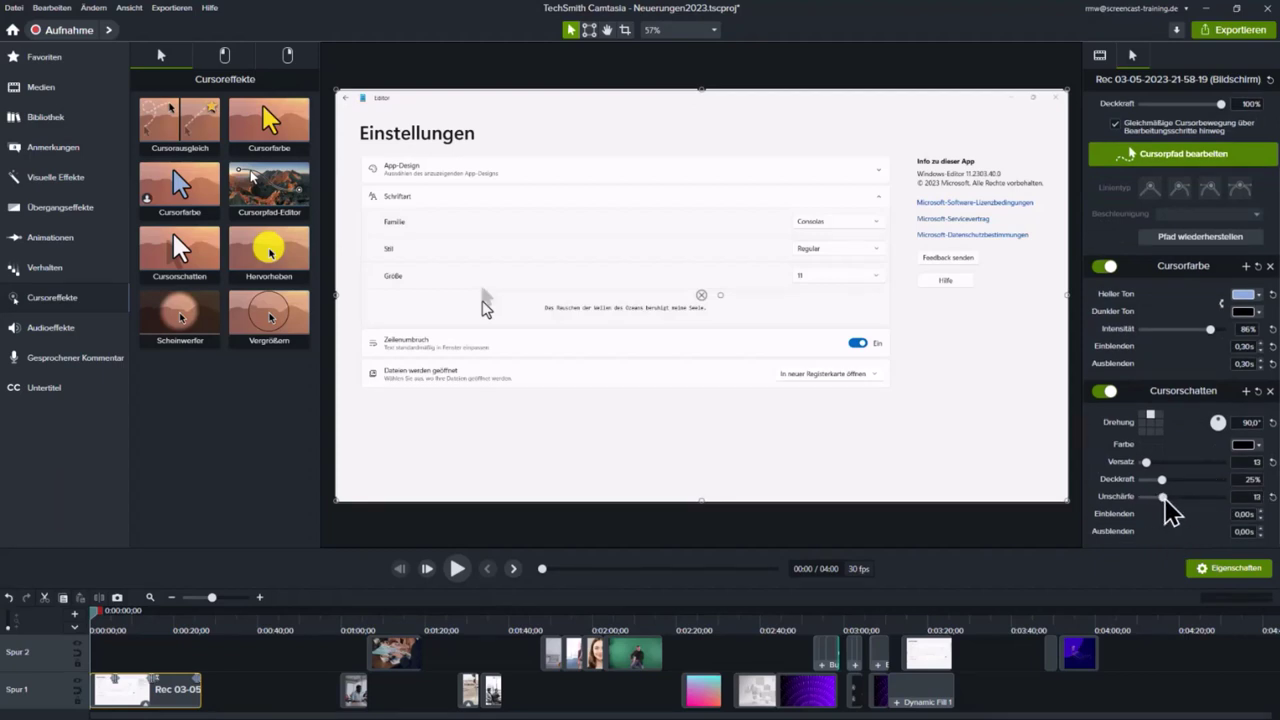
left_click(1261, 510)
left_click(1261, 510)
left_click(1261, 528)
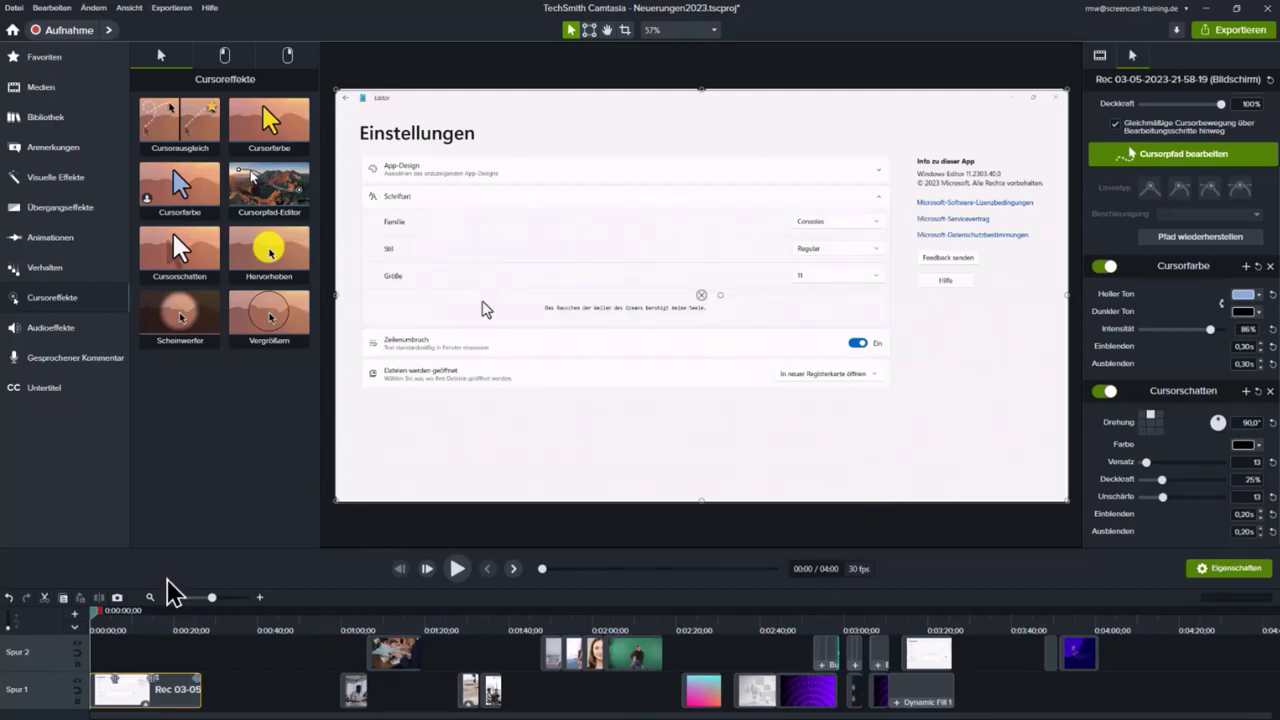
Play the first seconds of the screen recording and enlarge its cursor to a scale of 342%
left_click(458, 569)
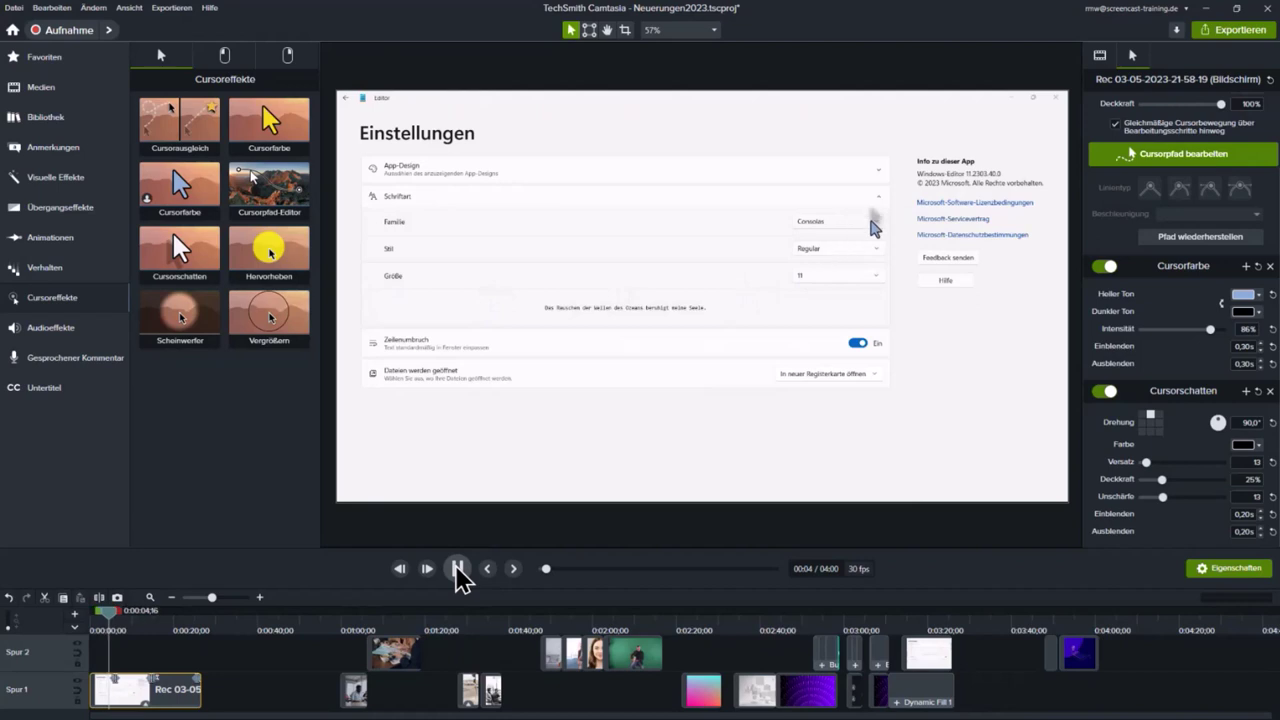
left_click(458, 569)
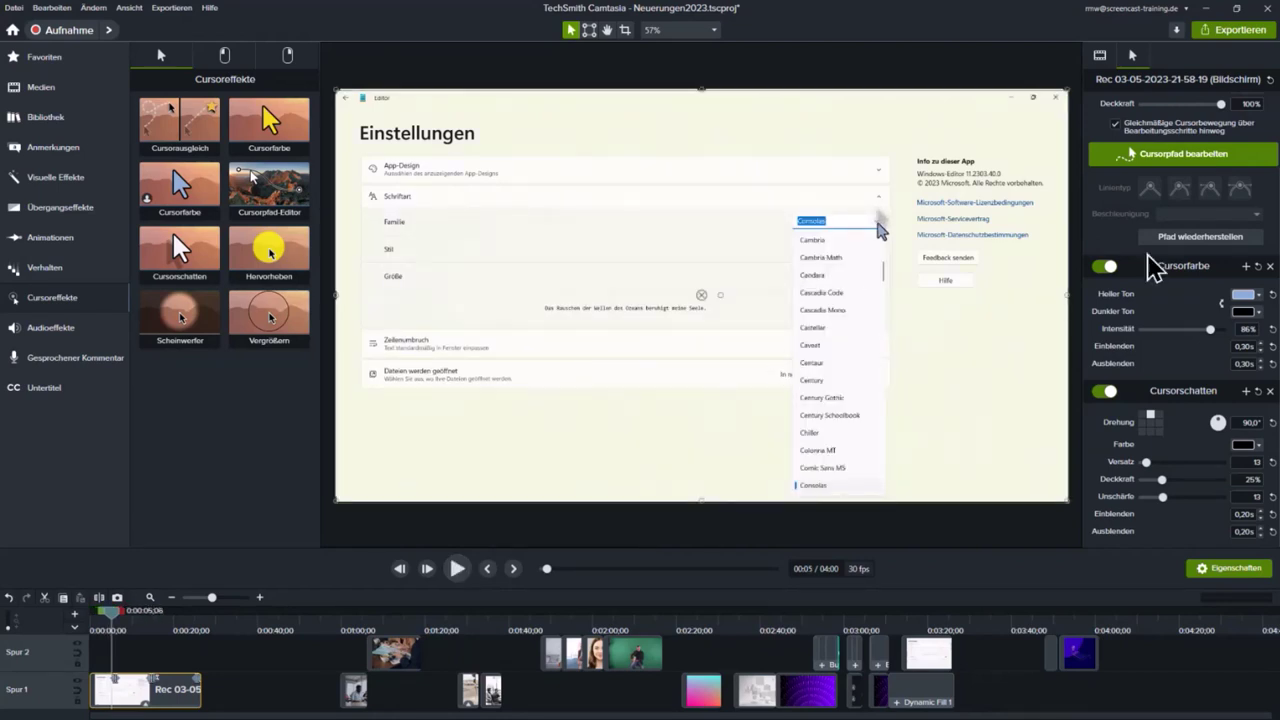
scroll(1183, 268, "up", 2)
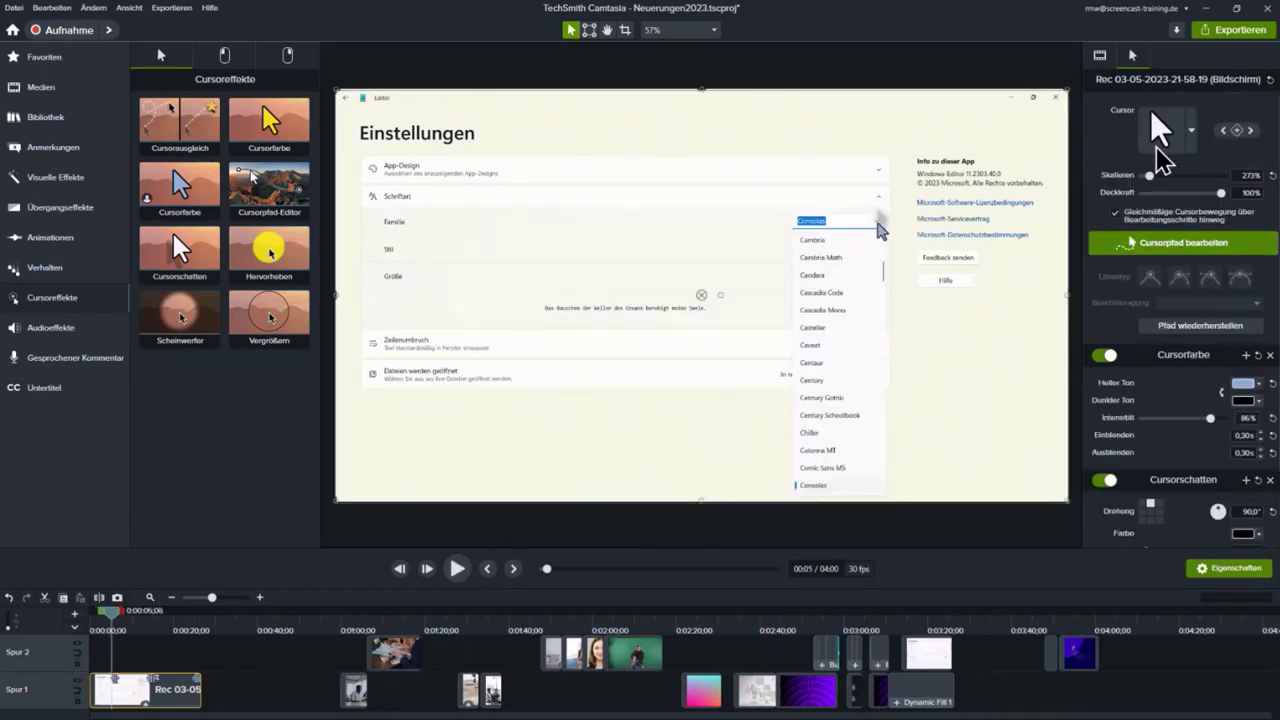
left_click_drag(1150, 176, 1160, 176)
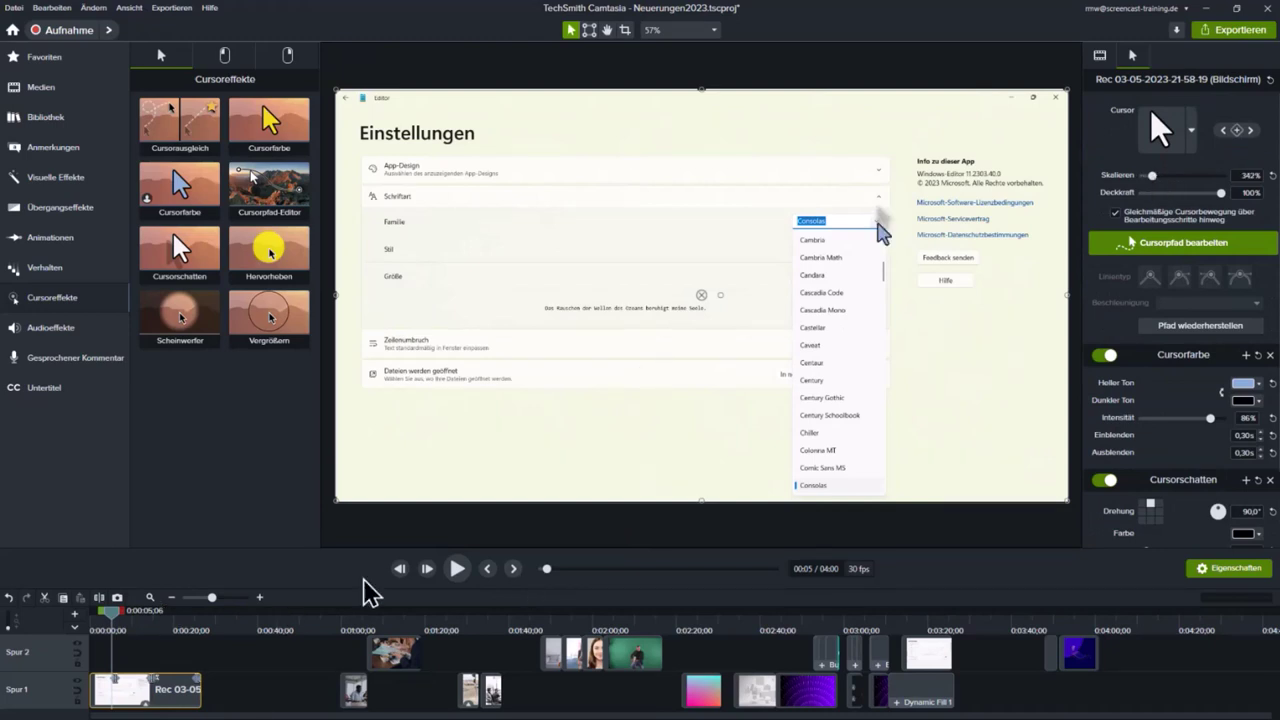
Play the screen recording further to check the enlarged, coloured cursor, moving the playhead to about 18 seconds
left_click(457, 569)
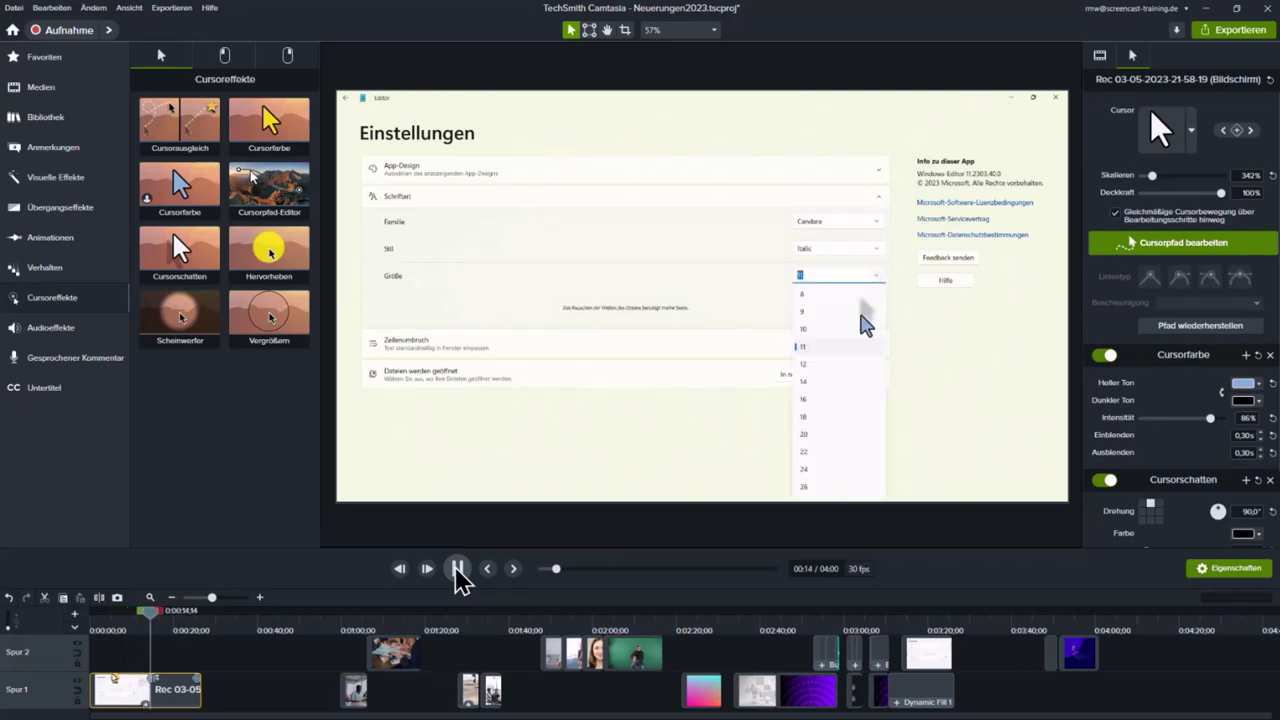
left_click(457, 569)
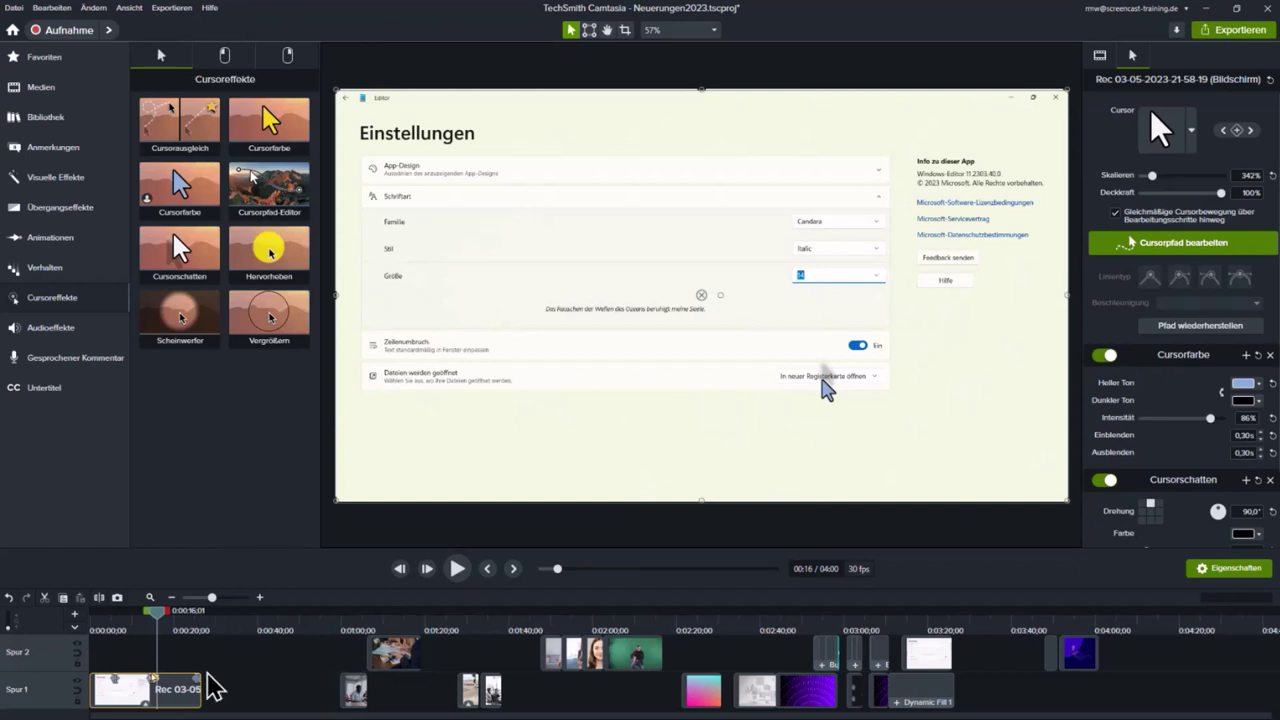
left_click_drag(160, 612, 170, 615)
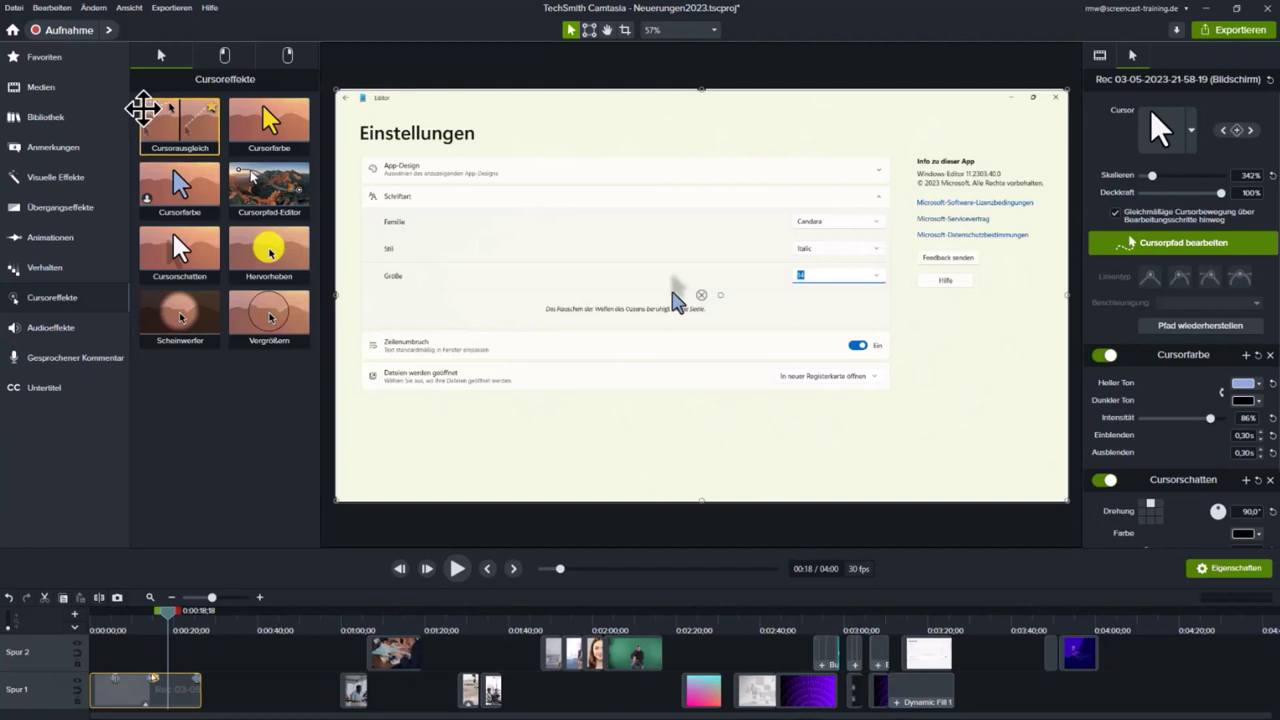
Check the program options for the setting that shows cursor indicators on the timeline, and close the dialog
left_click(54, 9)
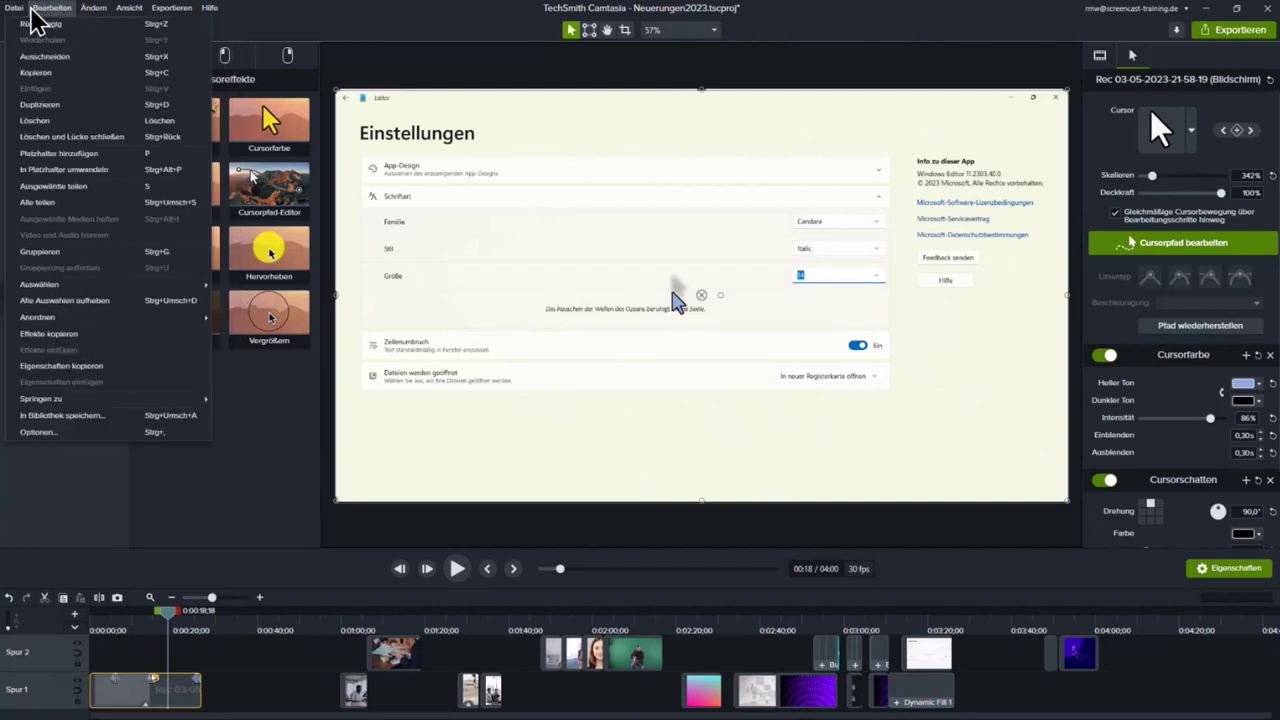
left_click(36, 432)
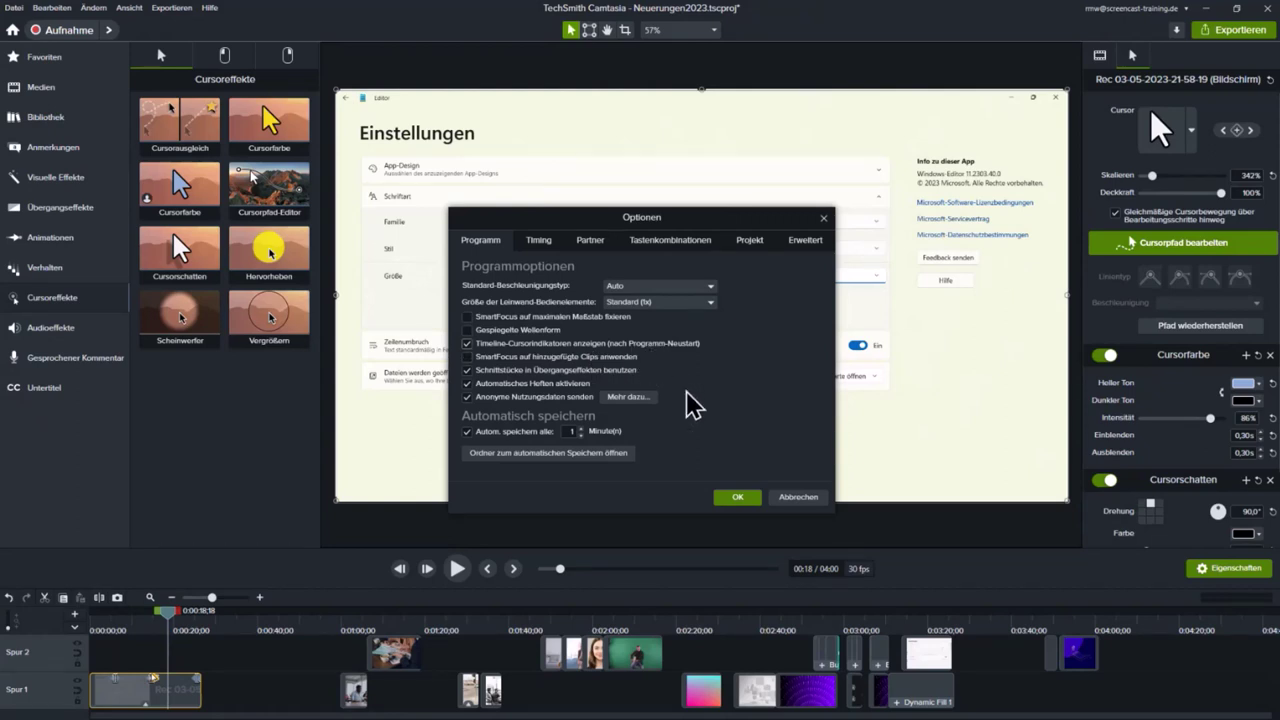
left_click(764, 501)
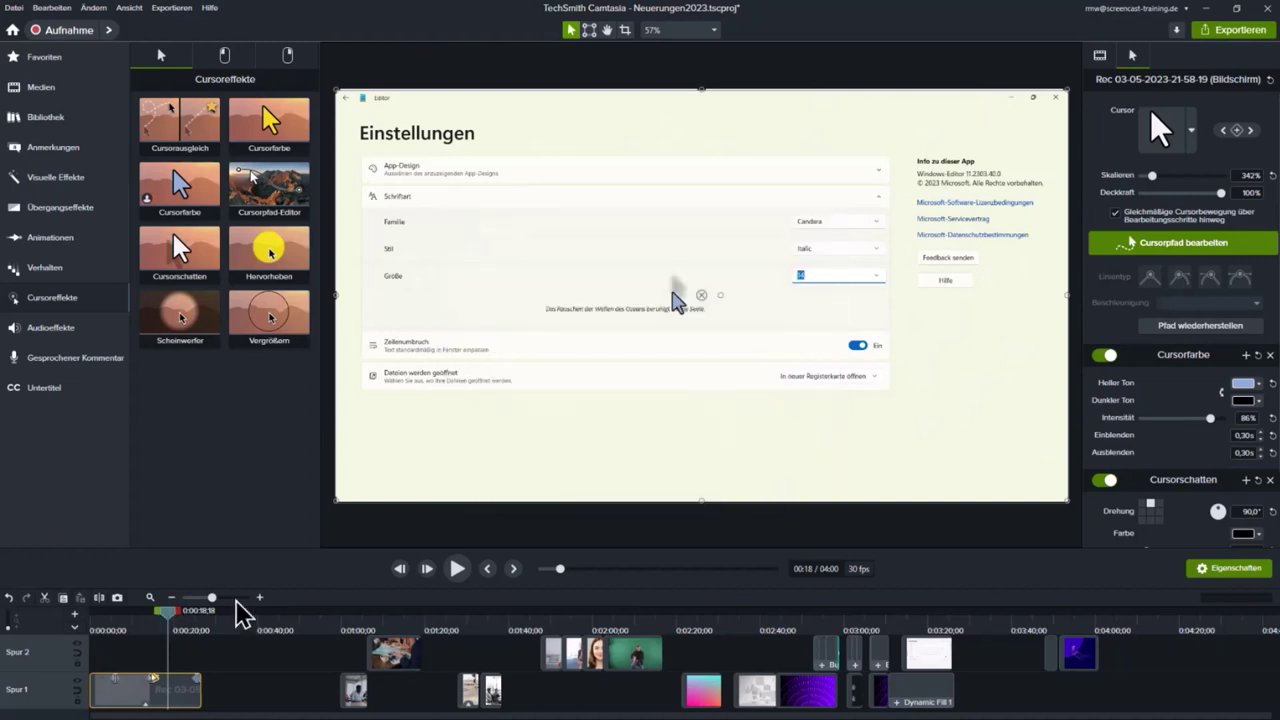
Inspect the cursor indicators near the end of the recording and view the replacement cursors offered at about 26 seconds
scroll(240, 608, "up", 3)
left_click_drag(177, 617, 447, 640)
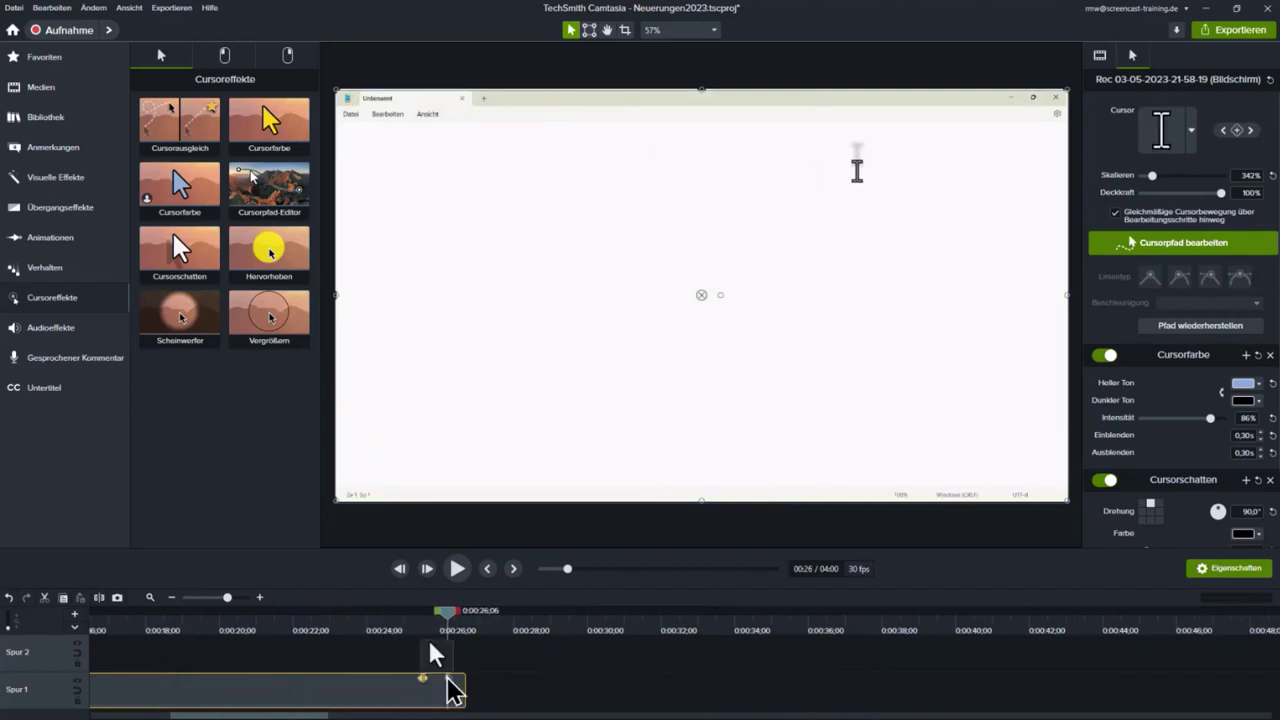
left_click(1188, 132)
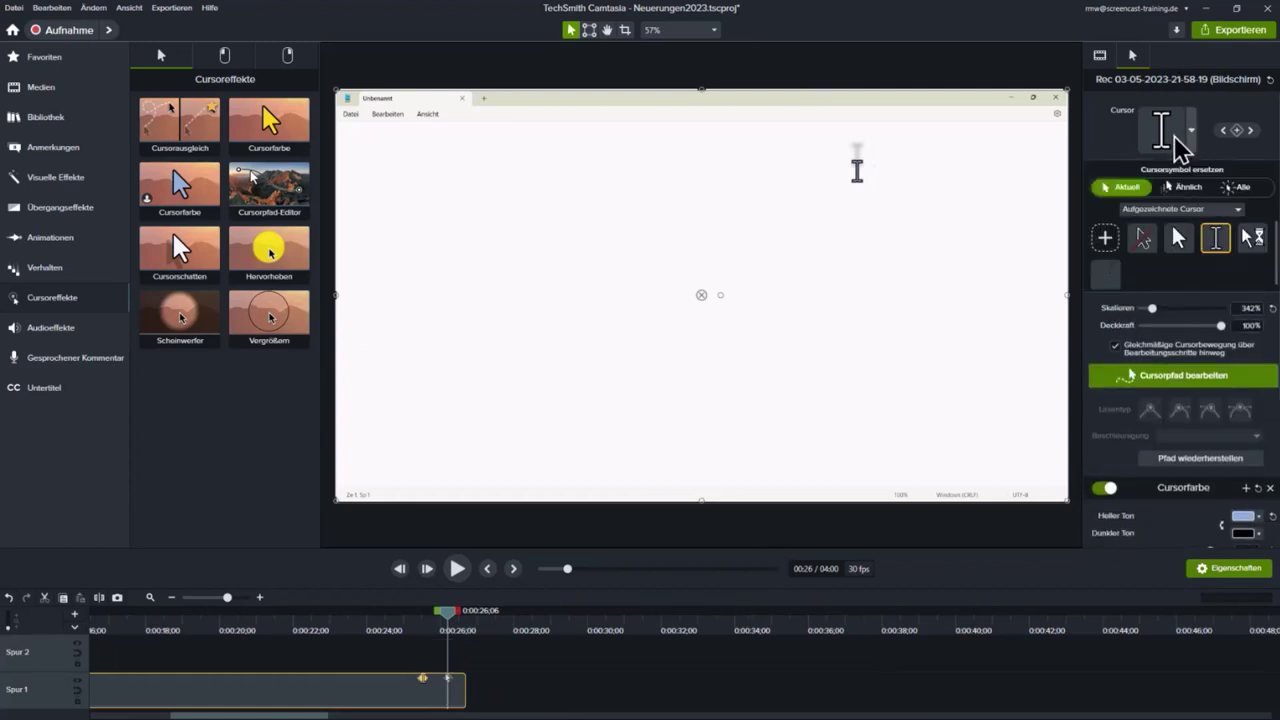
left_click(1190, 132)
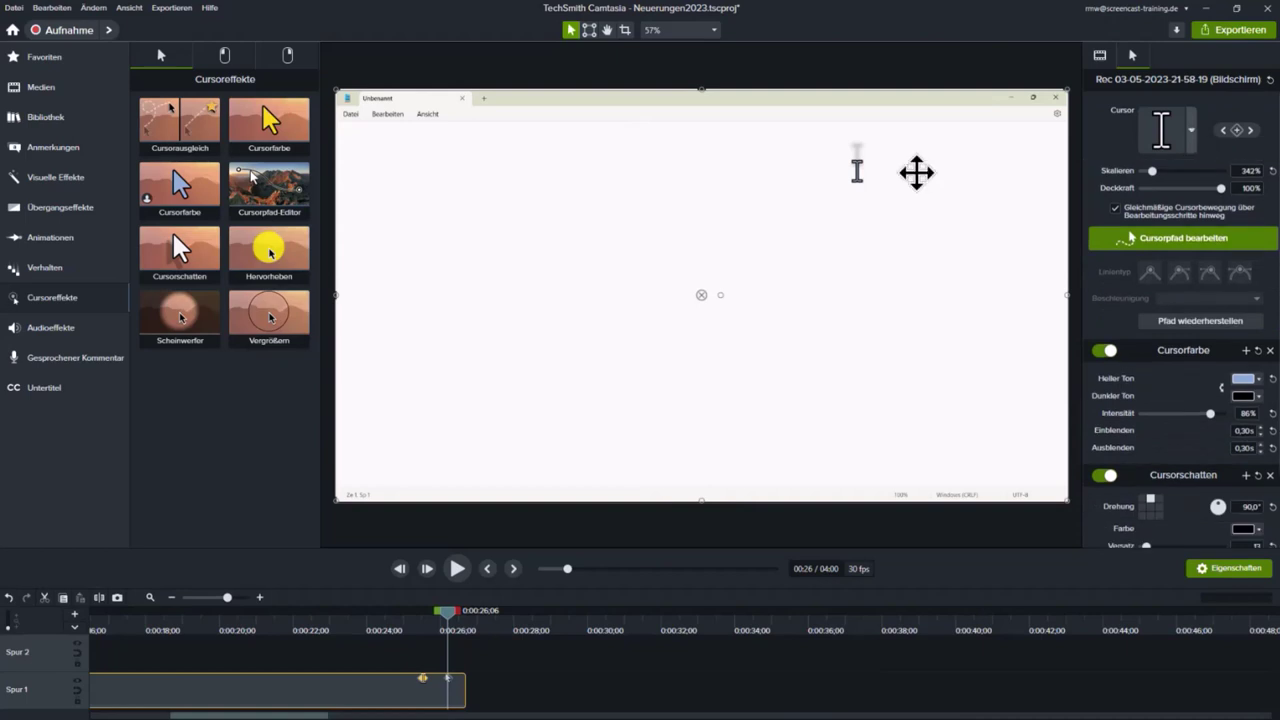
left_click(204, 599)
mouse_move(128, 616)
left_mouse_down()
mouse_move(96, 628)
mouse_move(117, 624)
left_mouse_up()
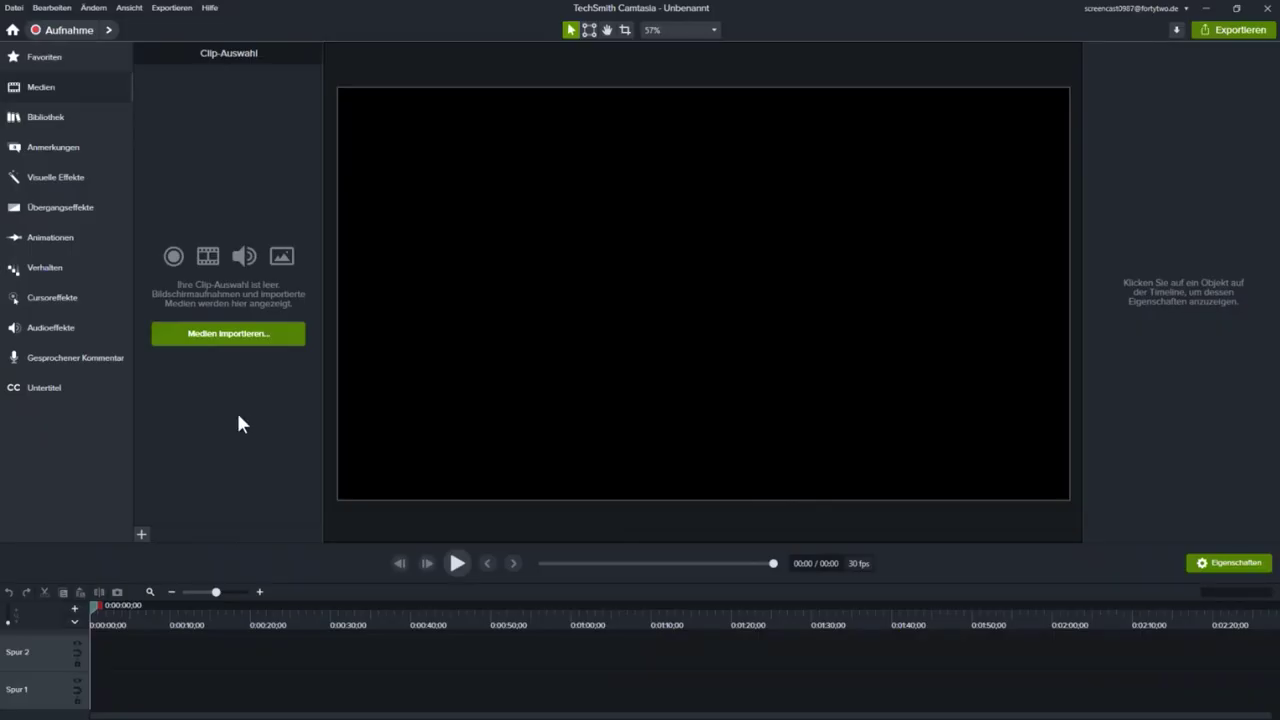
Open the TechSmith Assets website from the library's download link and show the customizable Motion Graphics
left_click(46, 119)
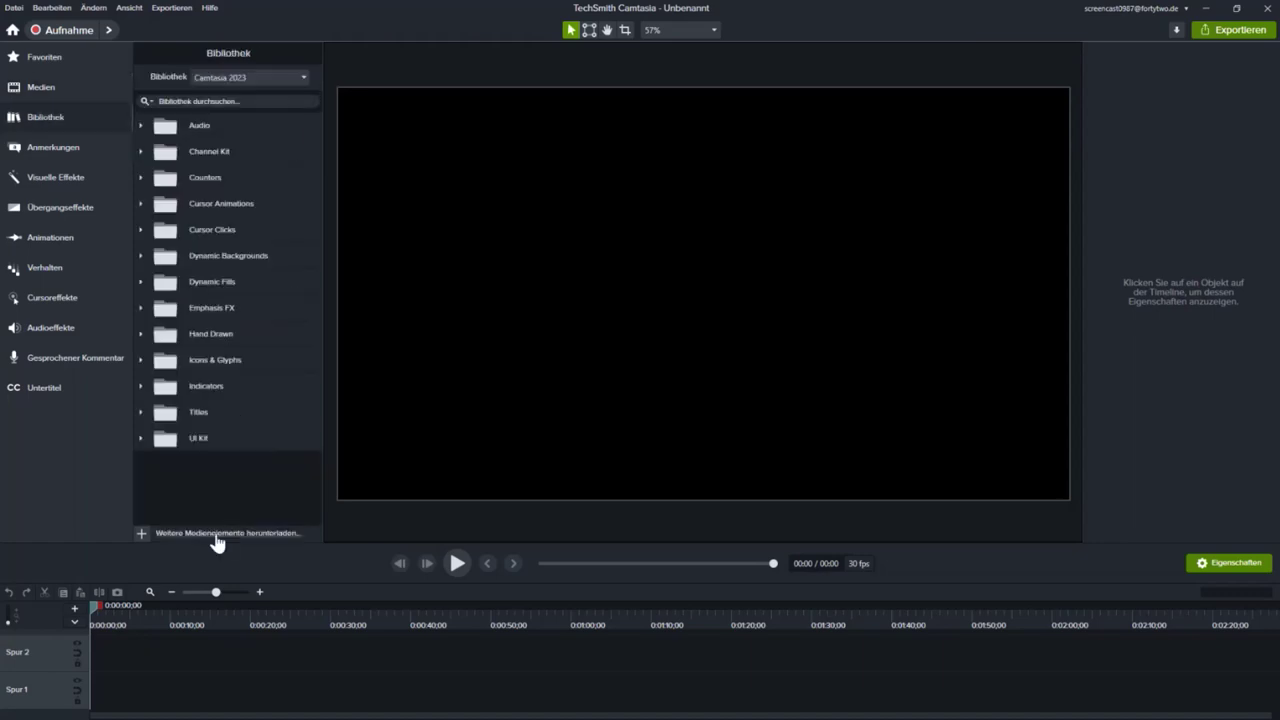
left_click_drag(0, 160, 640, 10)
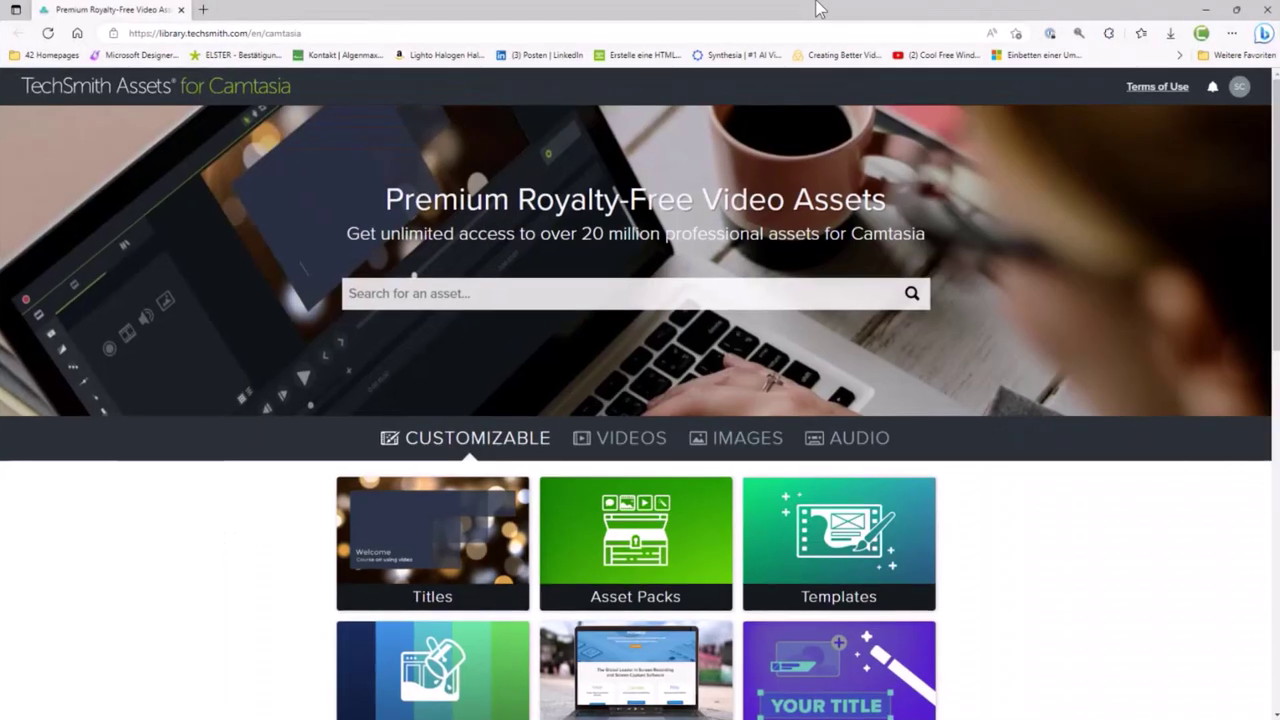
scroll(352, 466, "down", 2)
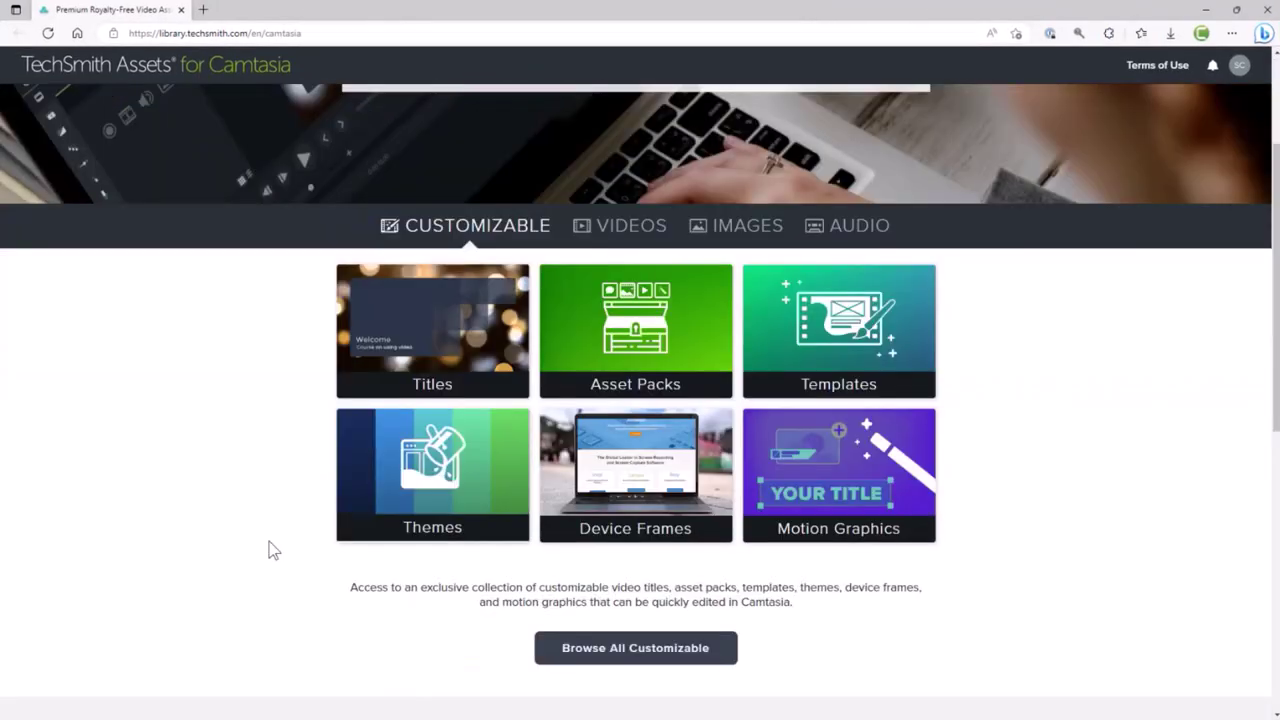
left_click(793, 484)
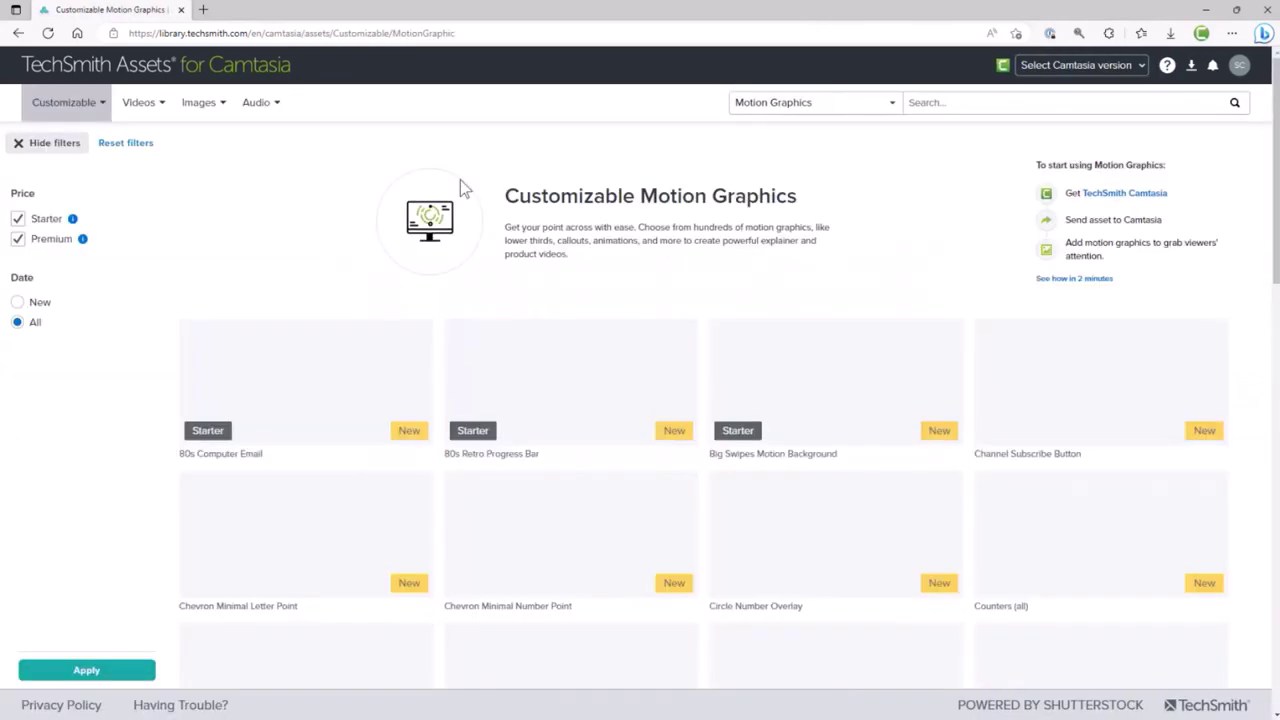
Search the video Footage category for "computer" and browse the results, previewing the laptop clip on a green background
mouse_move(235, 118)
mouse_move(138, 103)
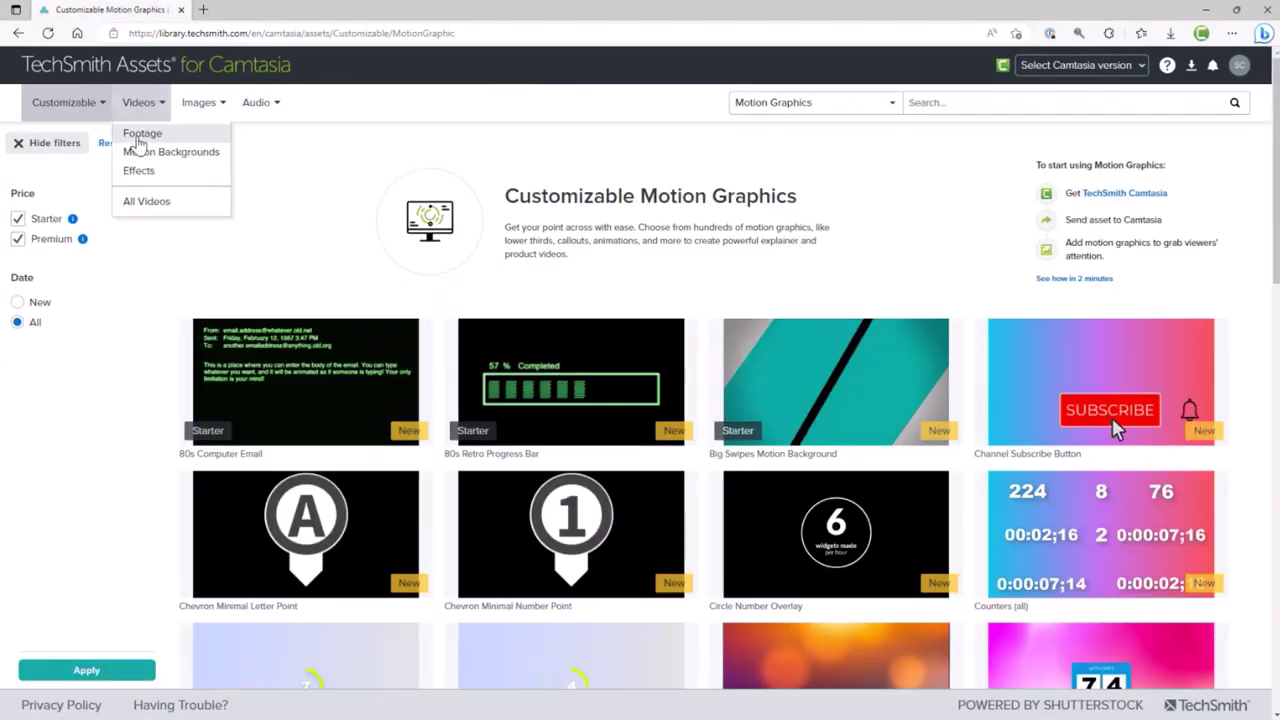
left_click(140, 136)
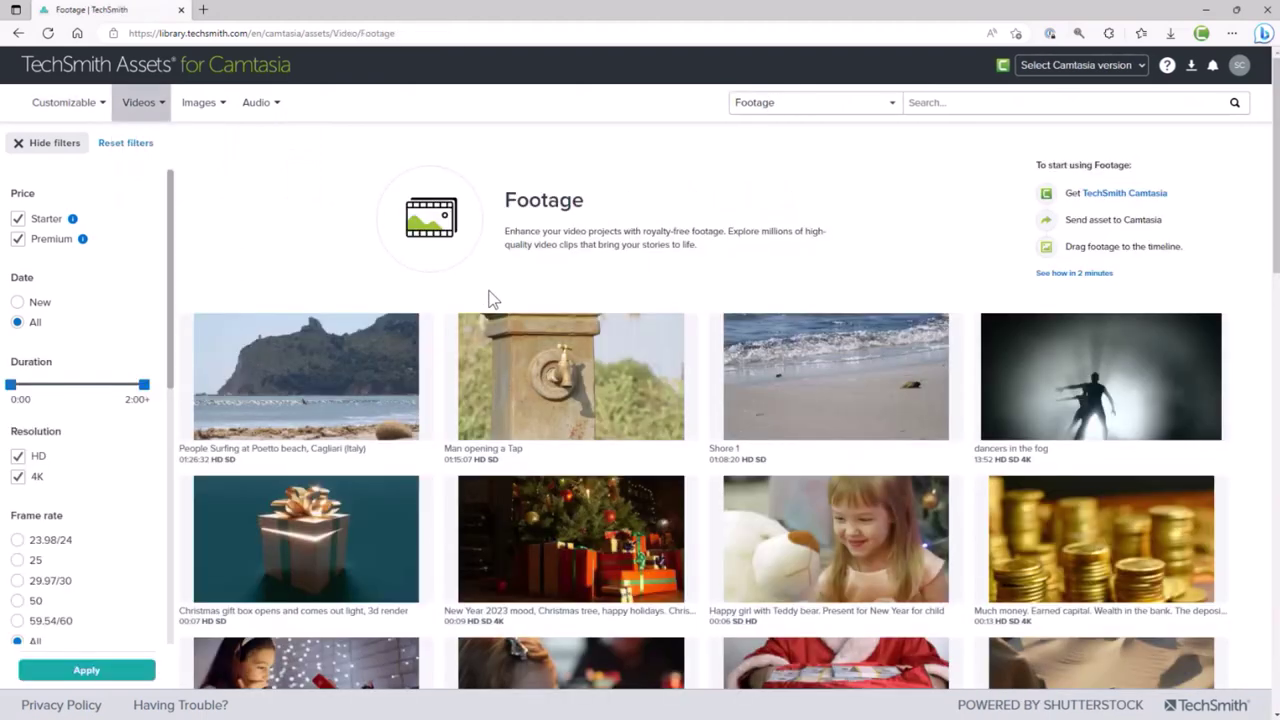
left_click(948, 102)
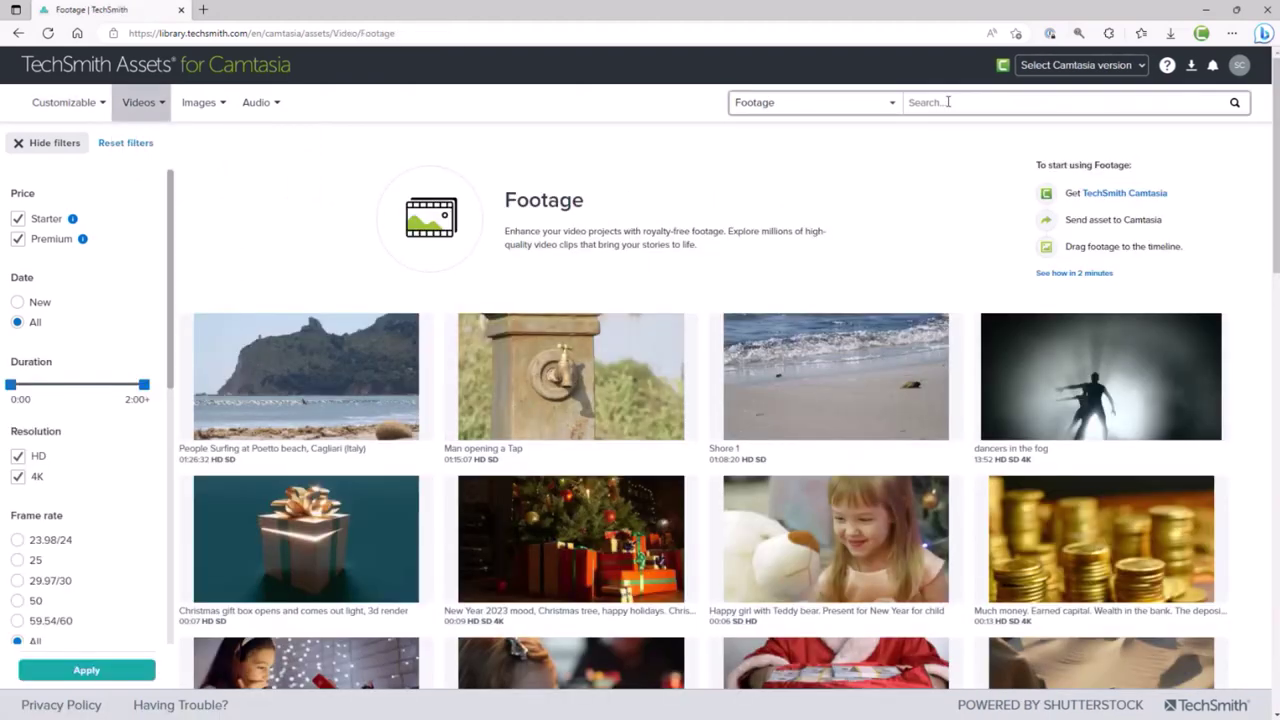
type("computer")
key("Return")
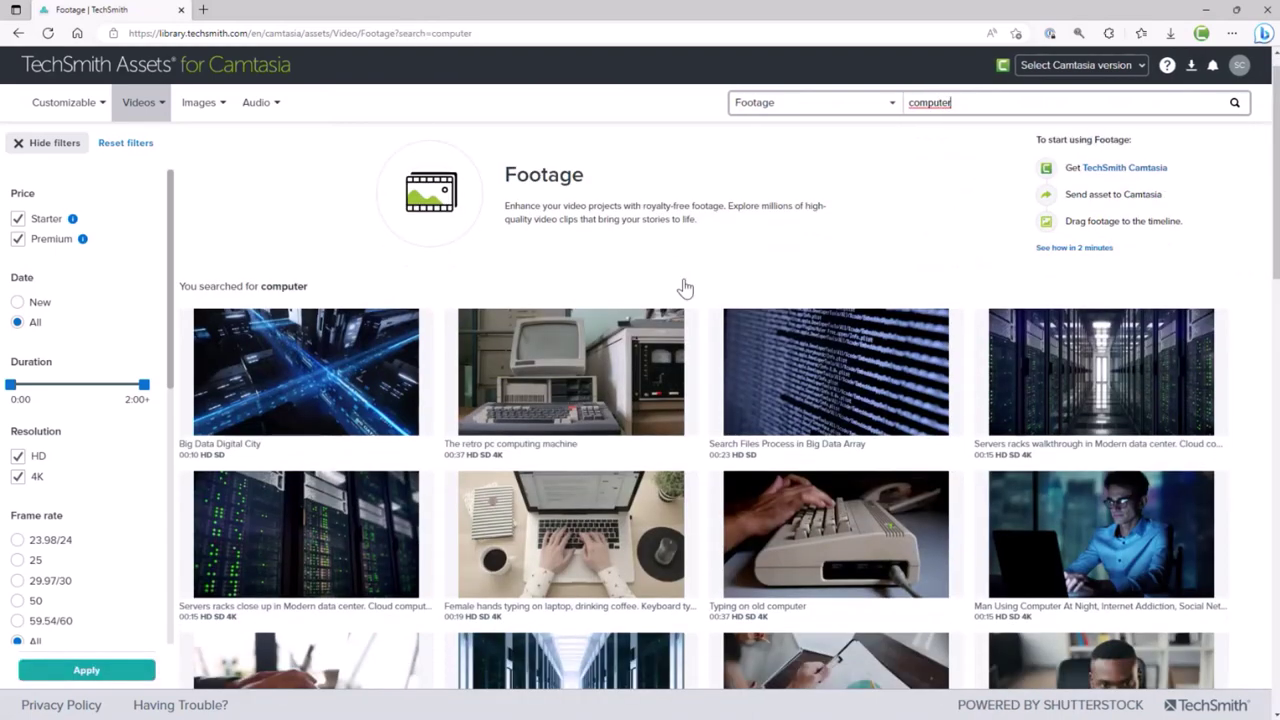
scroll(680, 294, "down", 10)
scroll(737, 410, "down", 5)
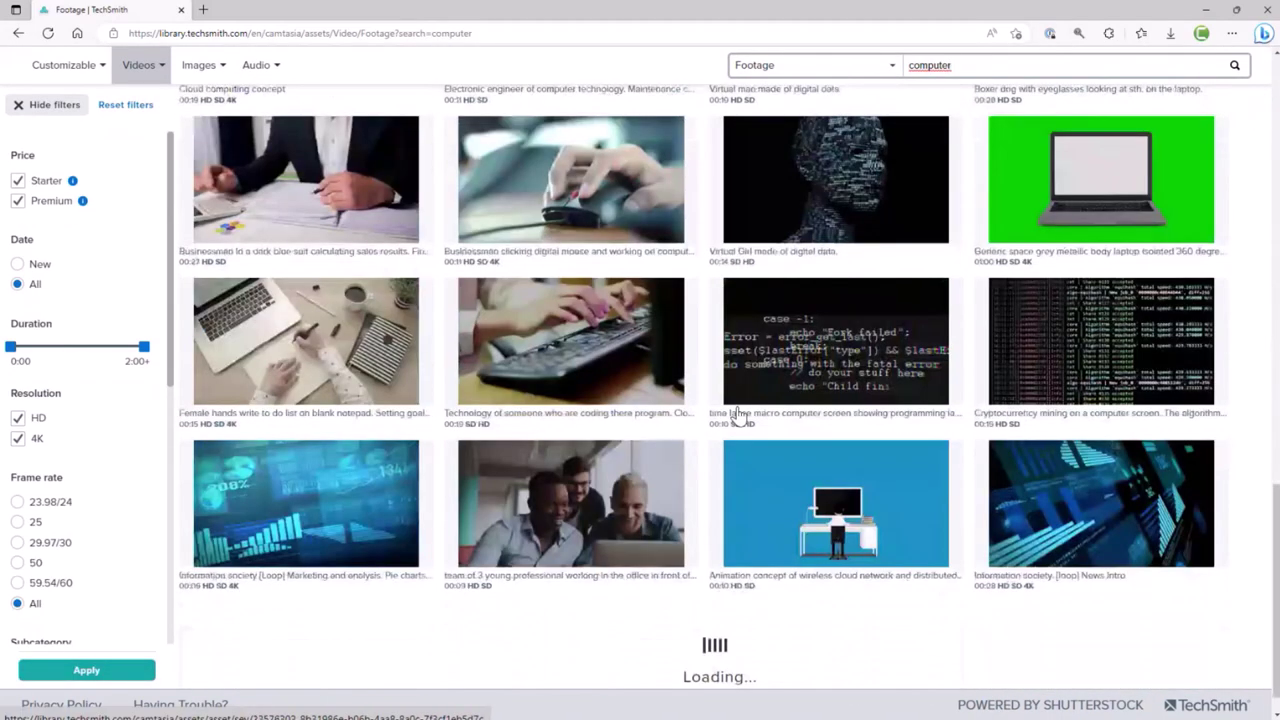
scroll(737, 415, "up", 3)
mouse_move(1113, 447)
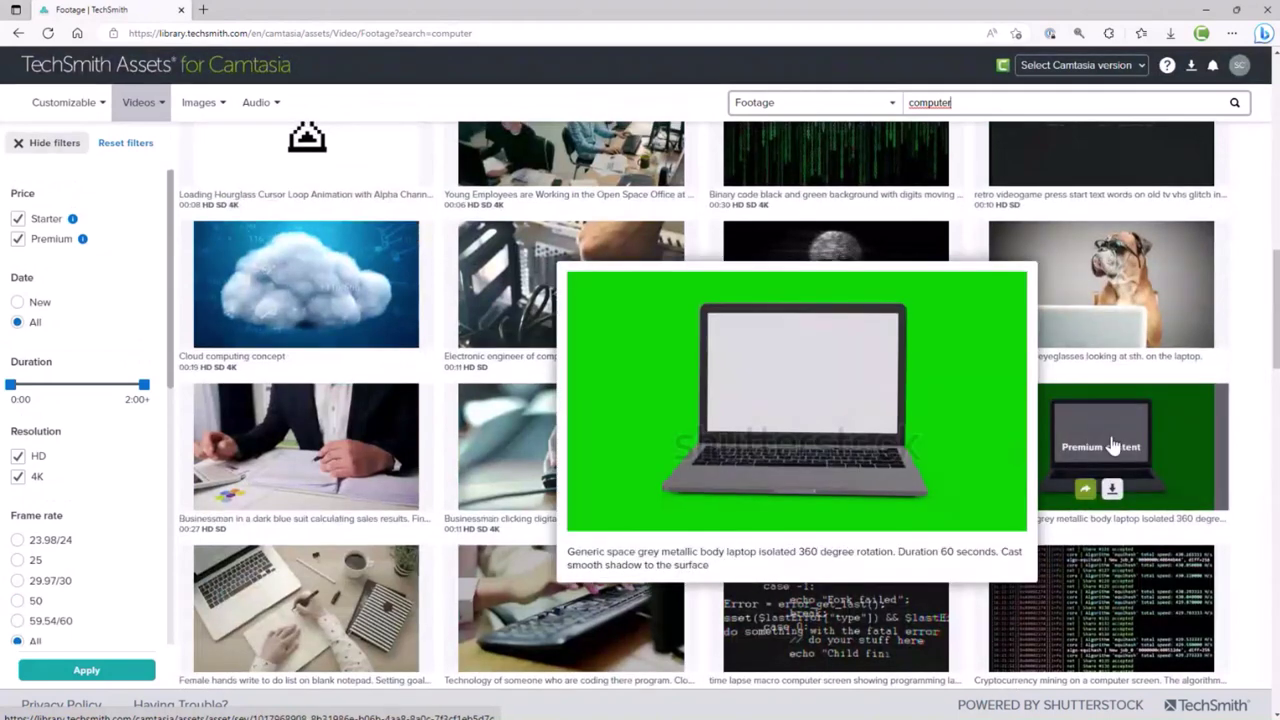
scroll(694, 457, "down", 4)
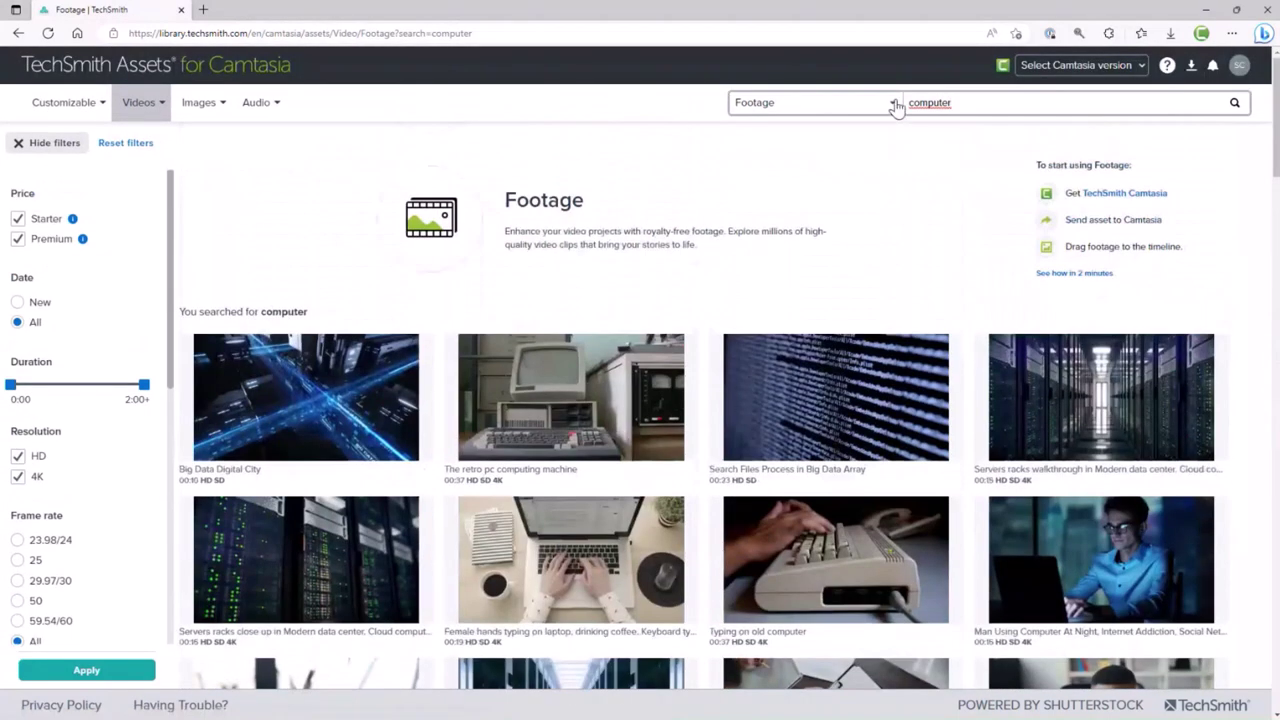
Search the Photos category for "computer" and send the blank-laptop photo with the pink wall to Camtasia
mouse_move(199, 102)
left_click(200, 131)
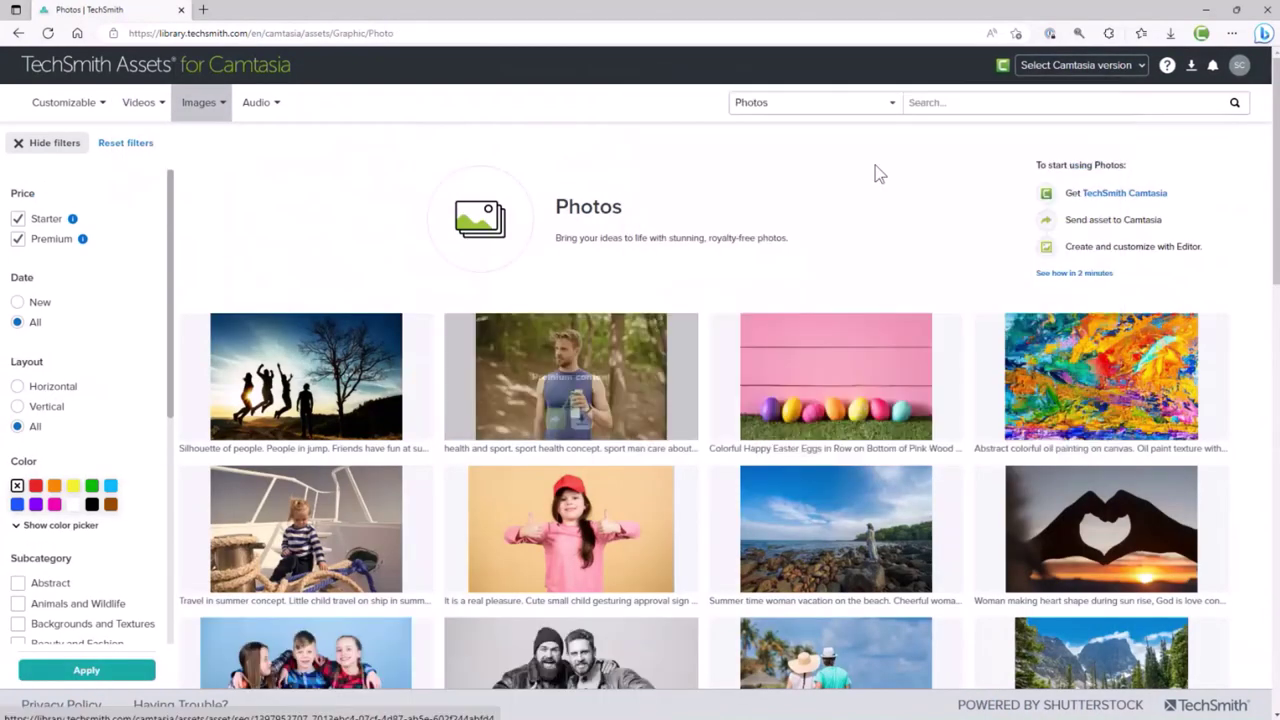
left_click(993, 101)
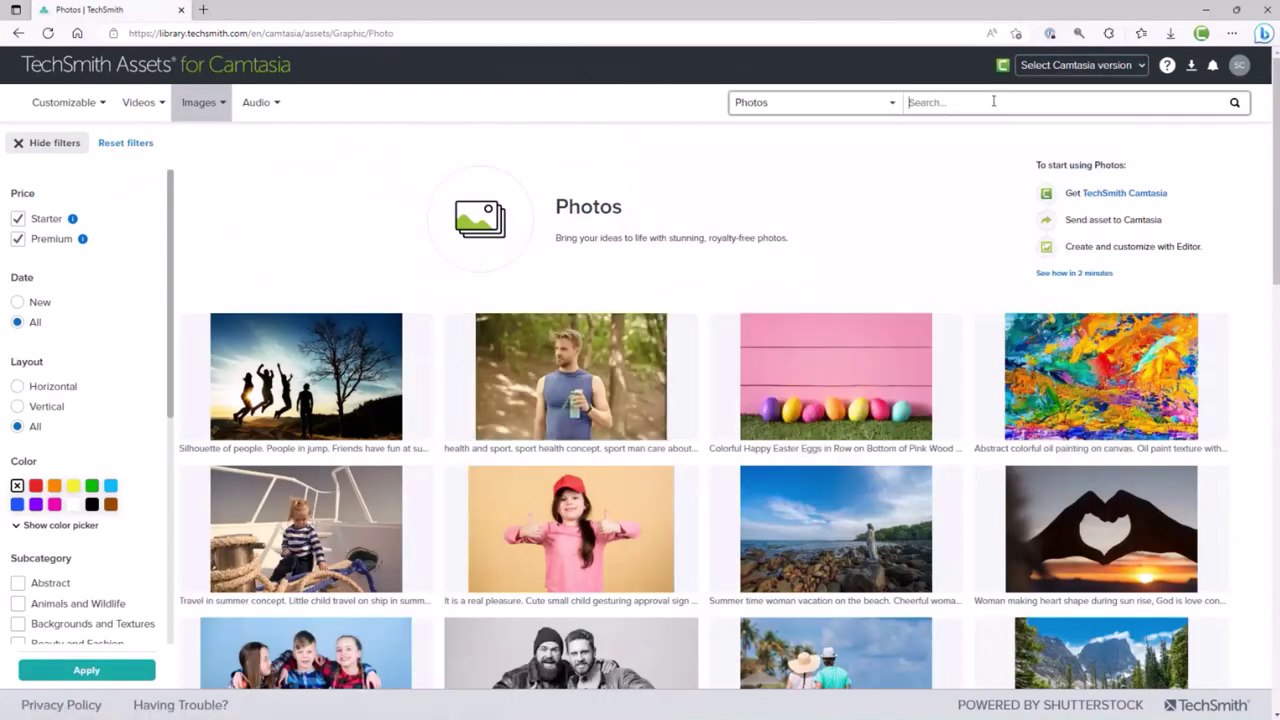
type("computer")
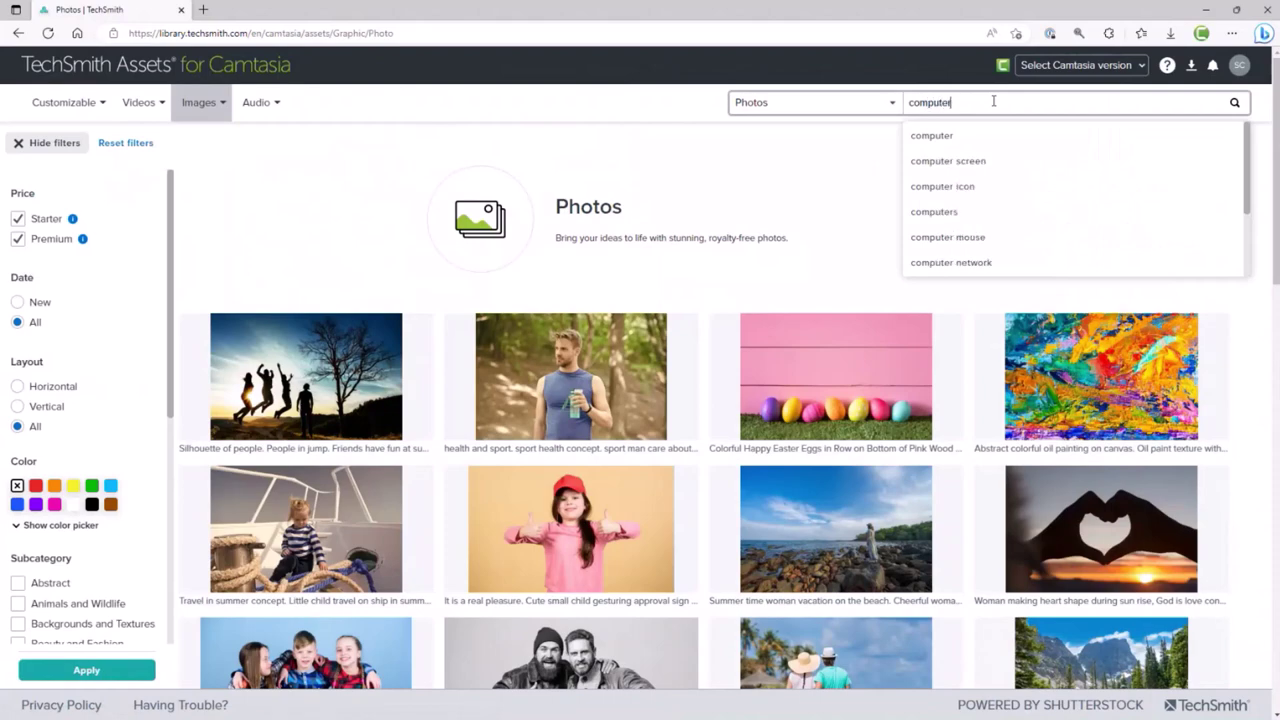
key("Return")
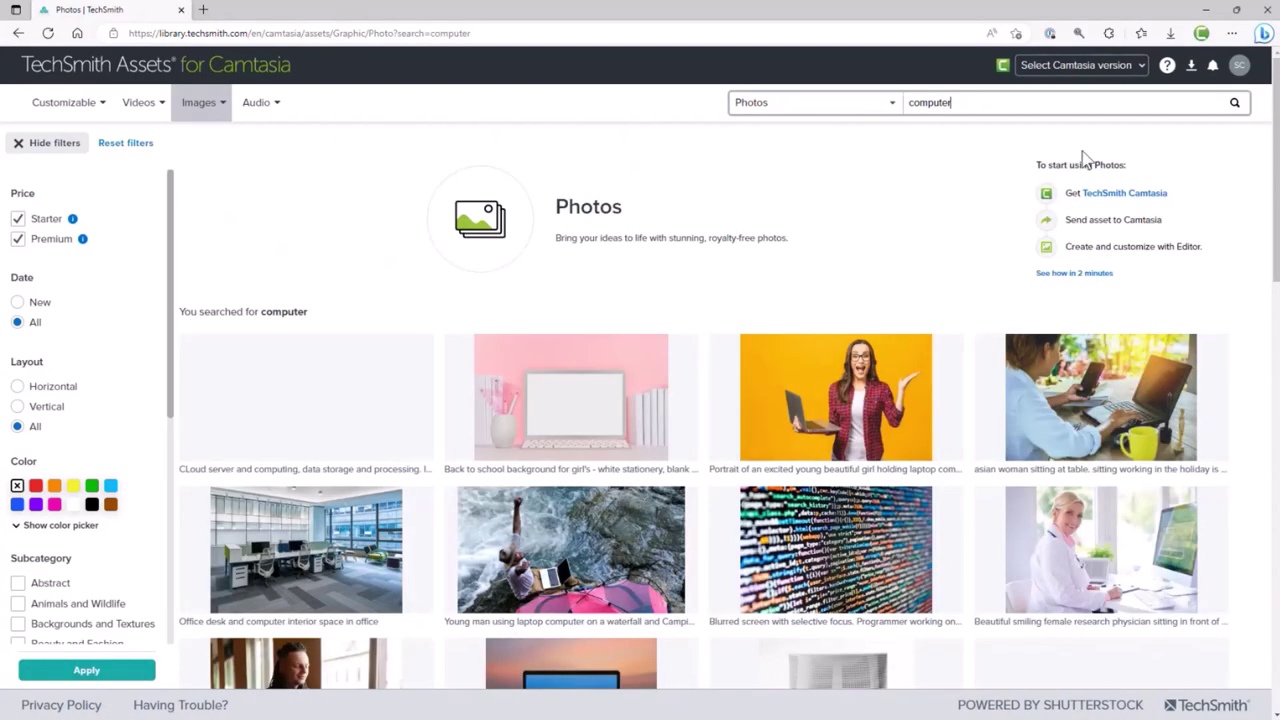
scroll(795, 300, "down", 1)
mouse_move(580, 340)
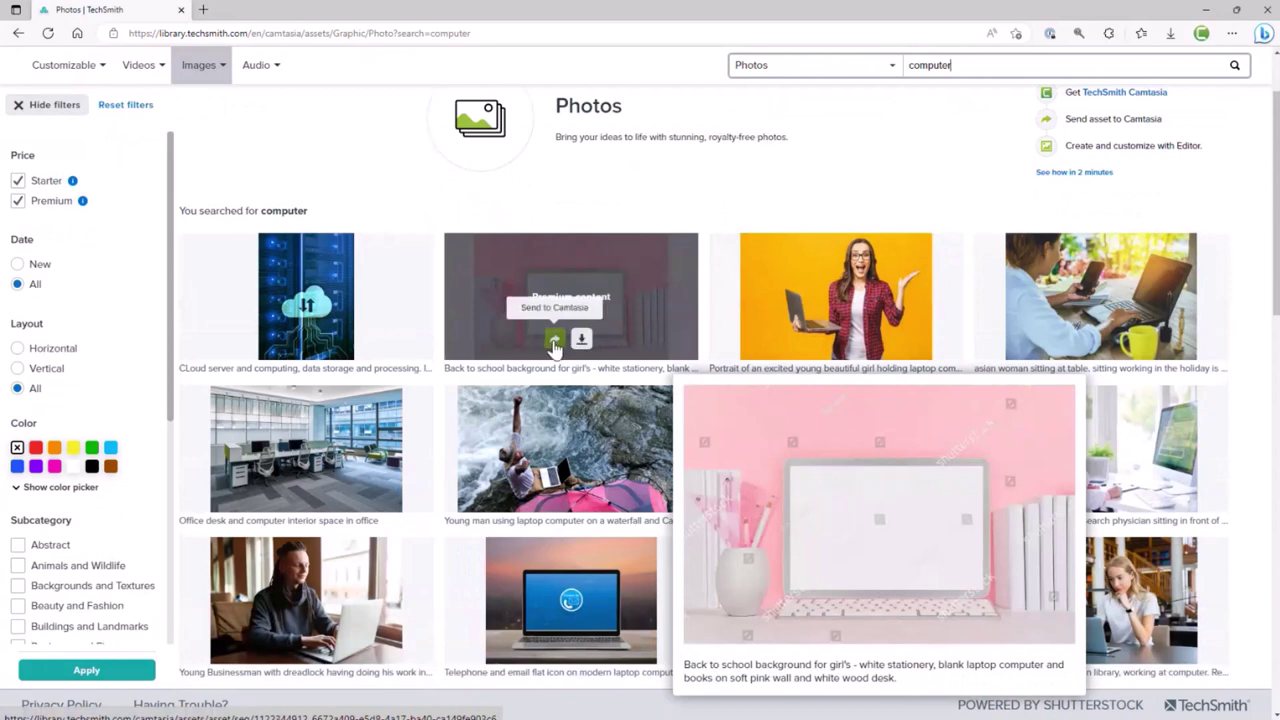
left_click(554, 342)
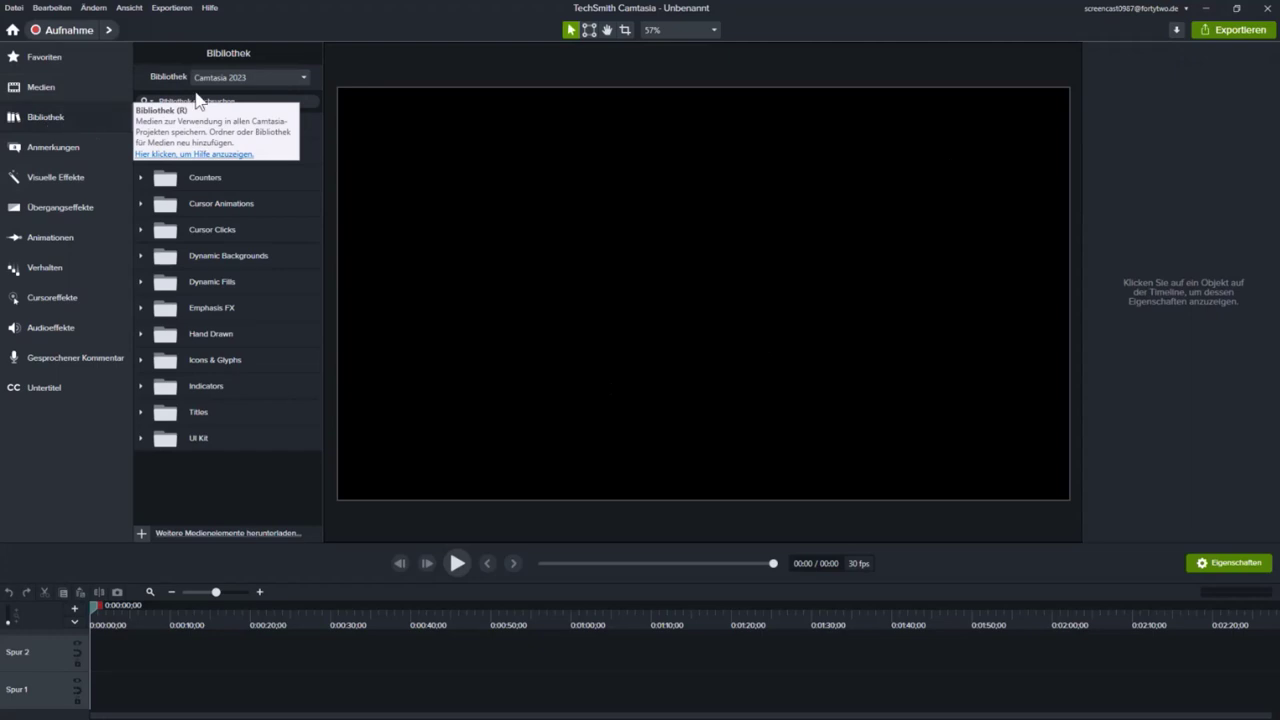
Switch back to Camtasia and examine the media bin and the list of available user libraries
left_click(224, 80)
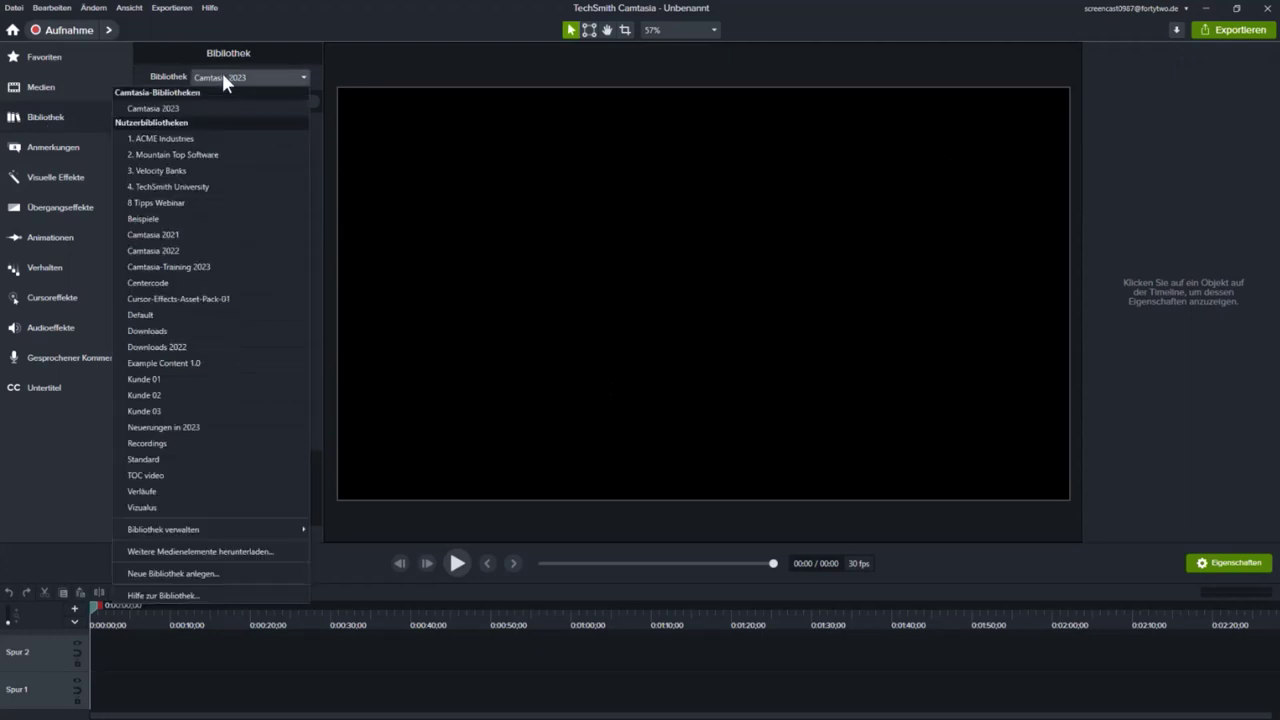
left_click(143, 54)
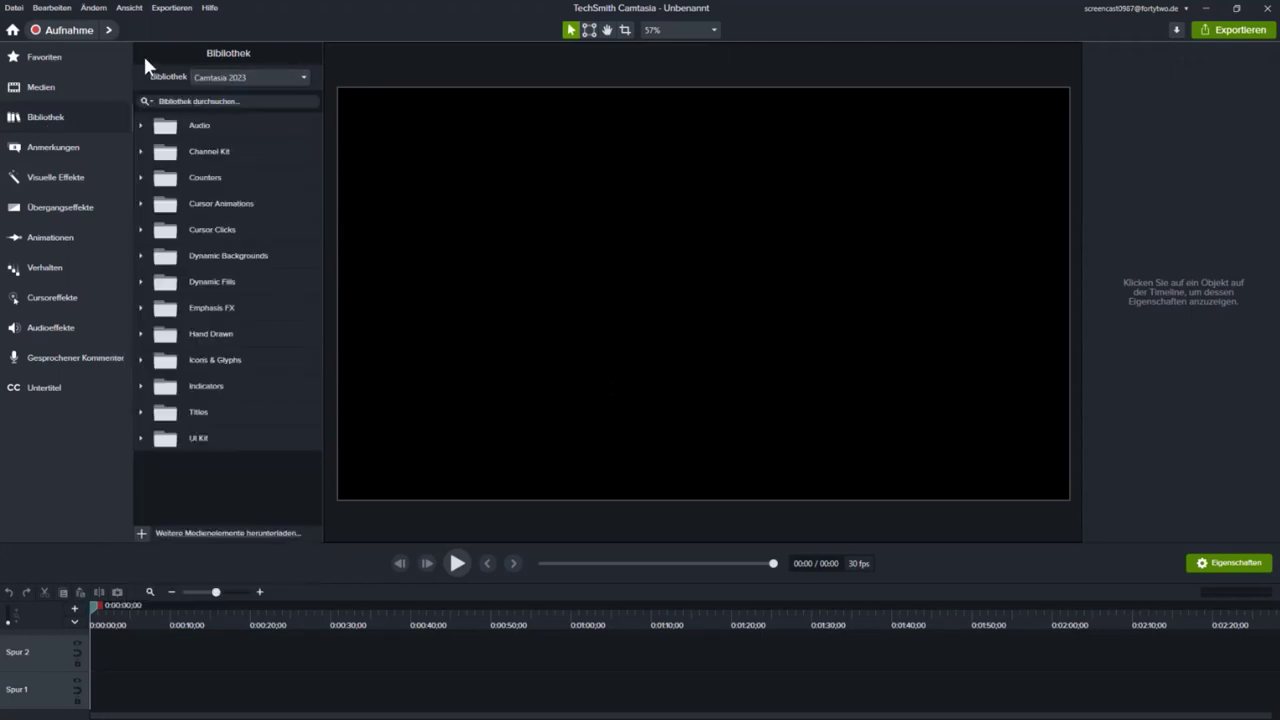
left_click(47, 86)
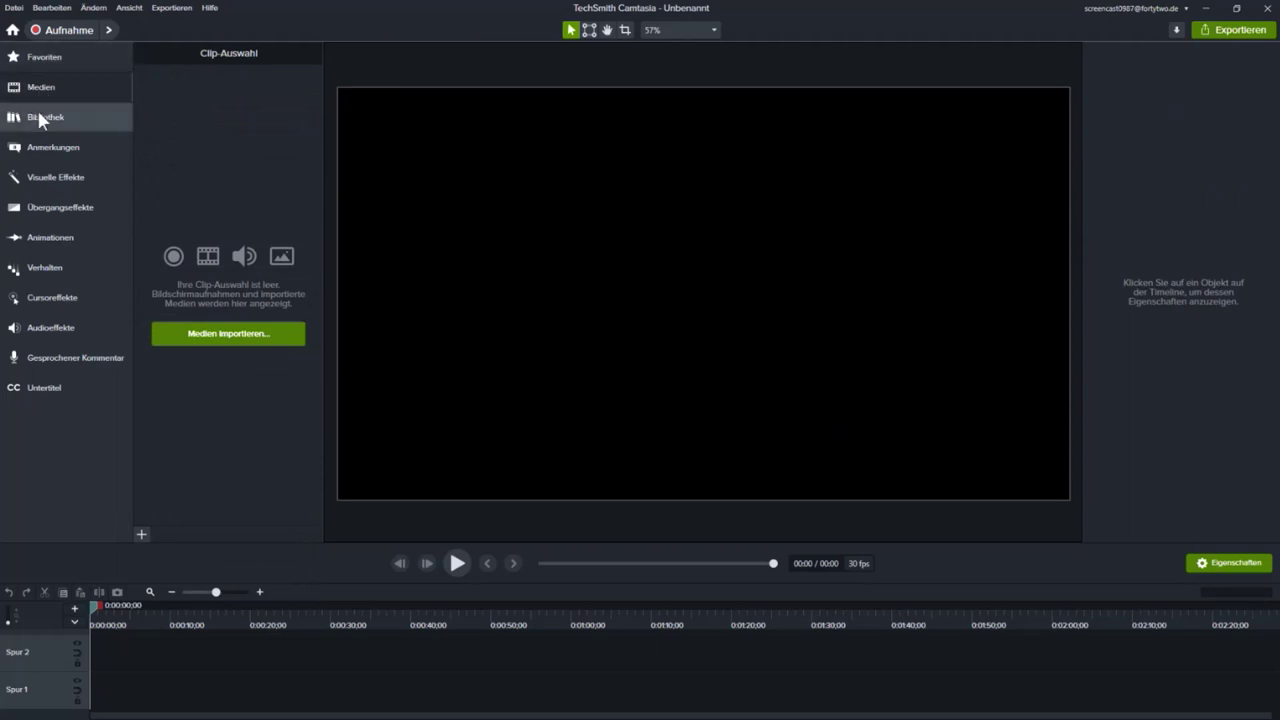
left_click(37, 109)
left_click(235, 80)
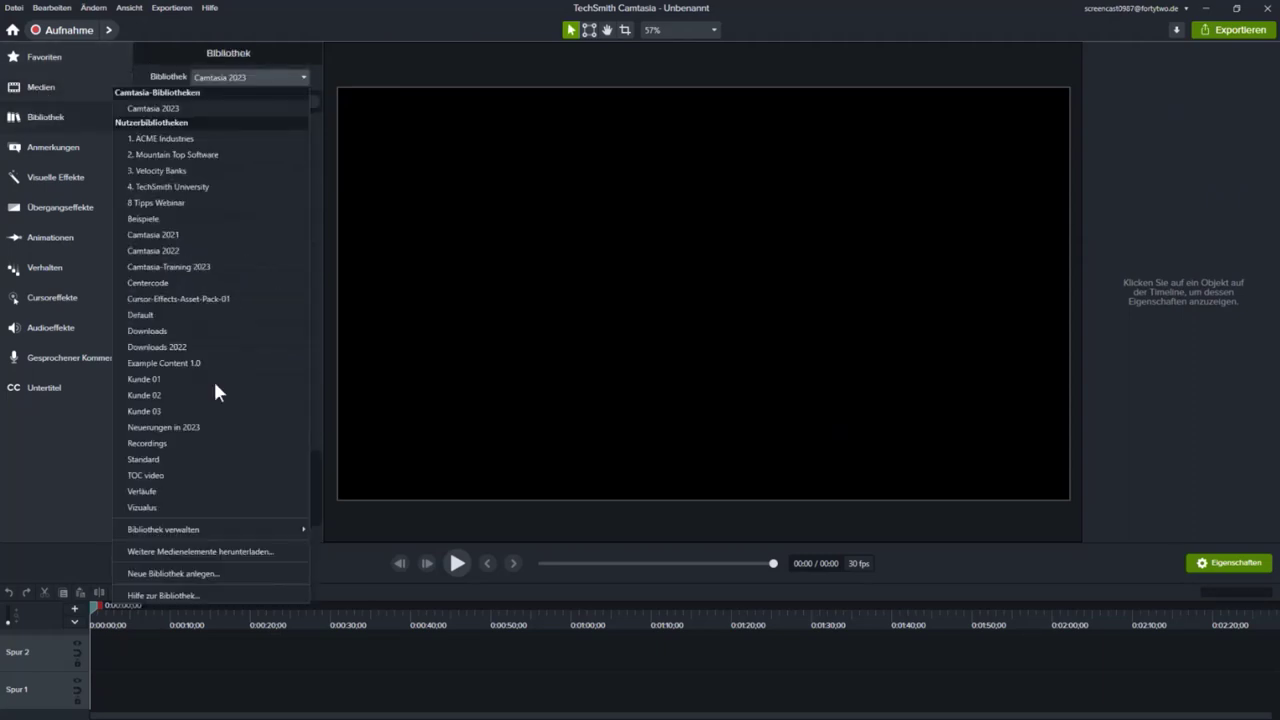
Add the blank-laptop photo from the Downloads library to Spur 2 and enlarge it to fill the canvas width at 192%
left_click(164, 330)
left_click_drag(181, 136, 98, 652)
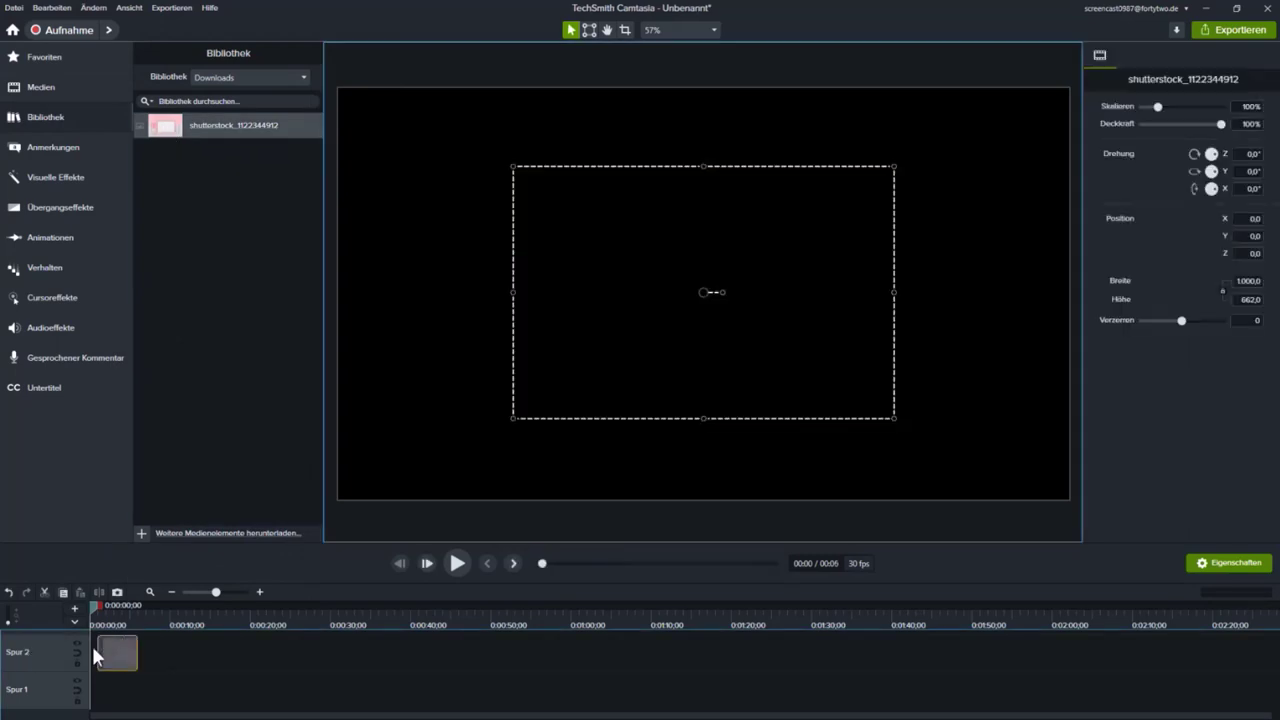
left_click_drag(616, 320, 441, 241)
left_click_drag(720, 338, 824, 325)
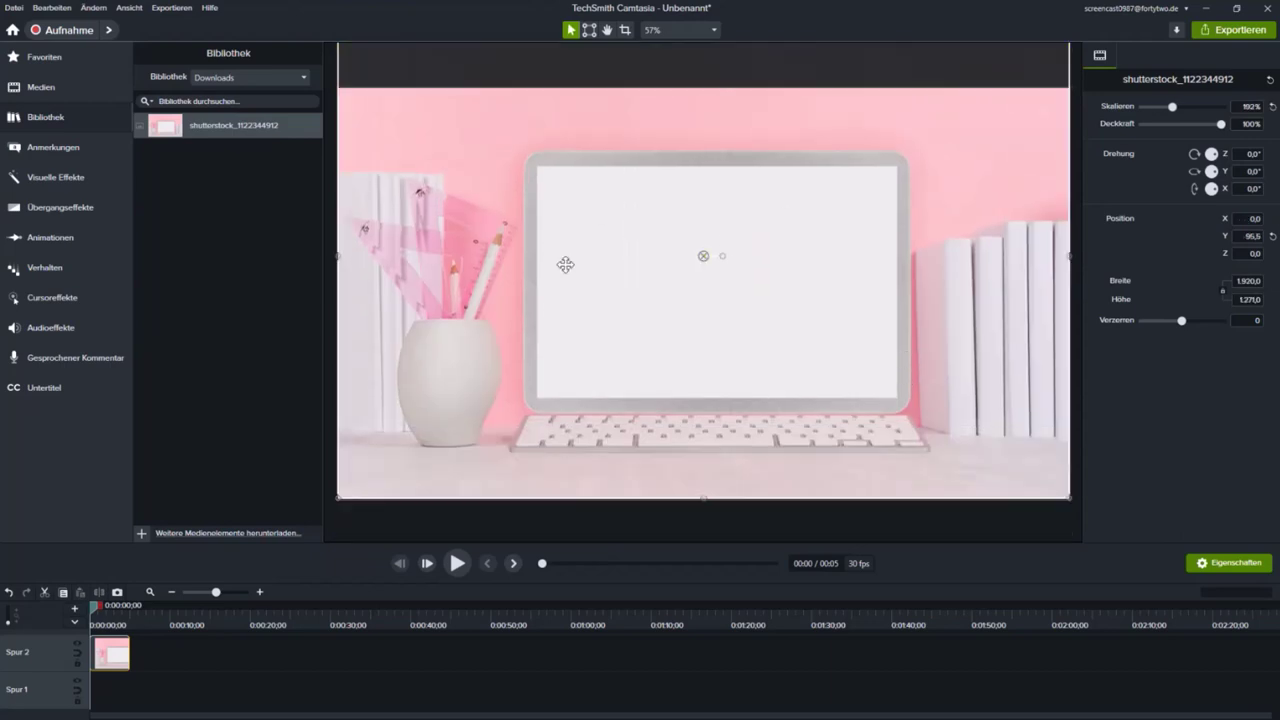
Place the aerial clear-water clip from the Downloads 2022 library over the laptop screen, scaled to 88.8%
left_click(218, 76)
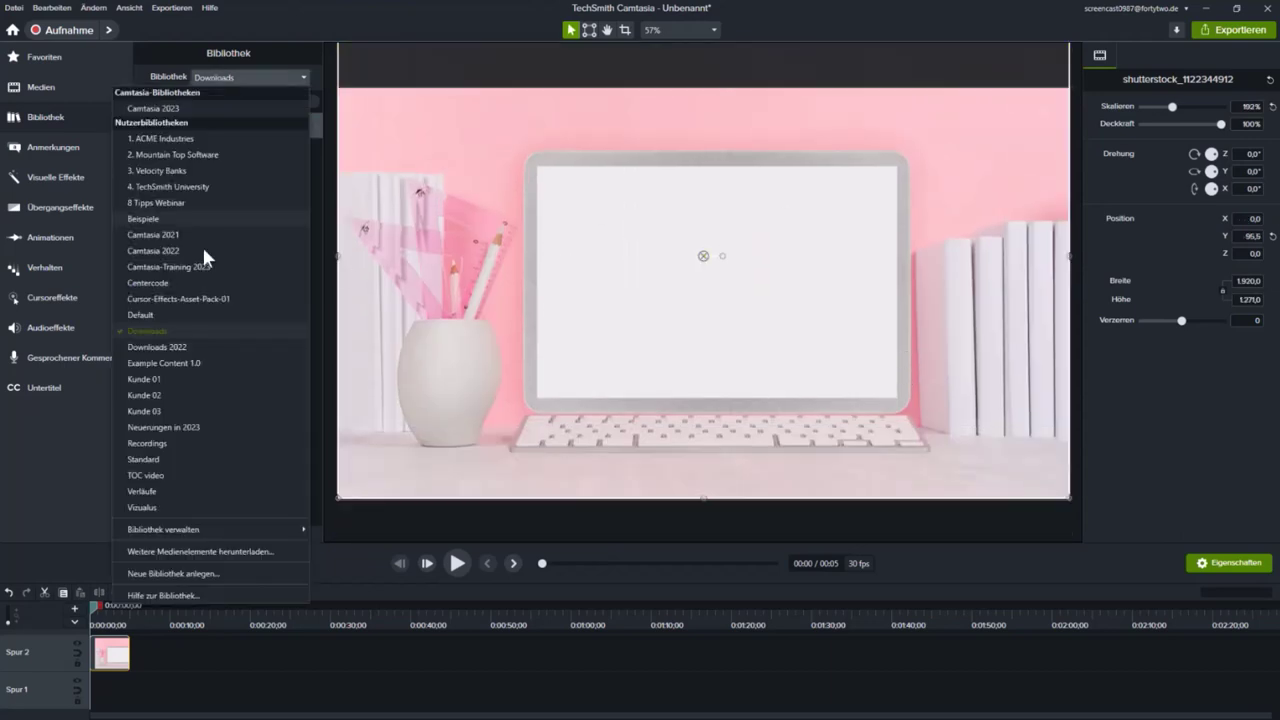
left_click(170, 345)
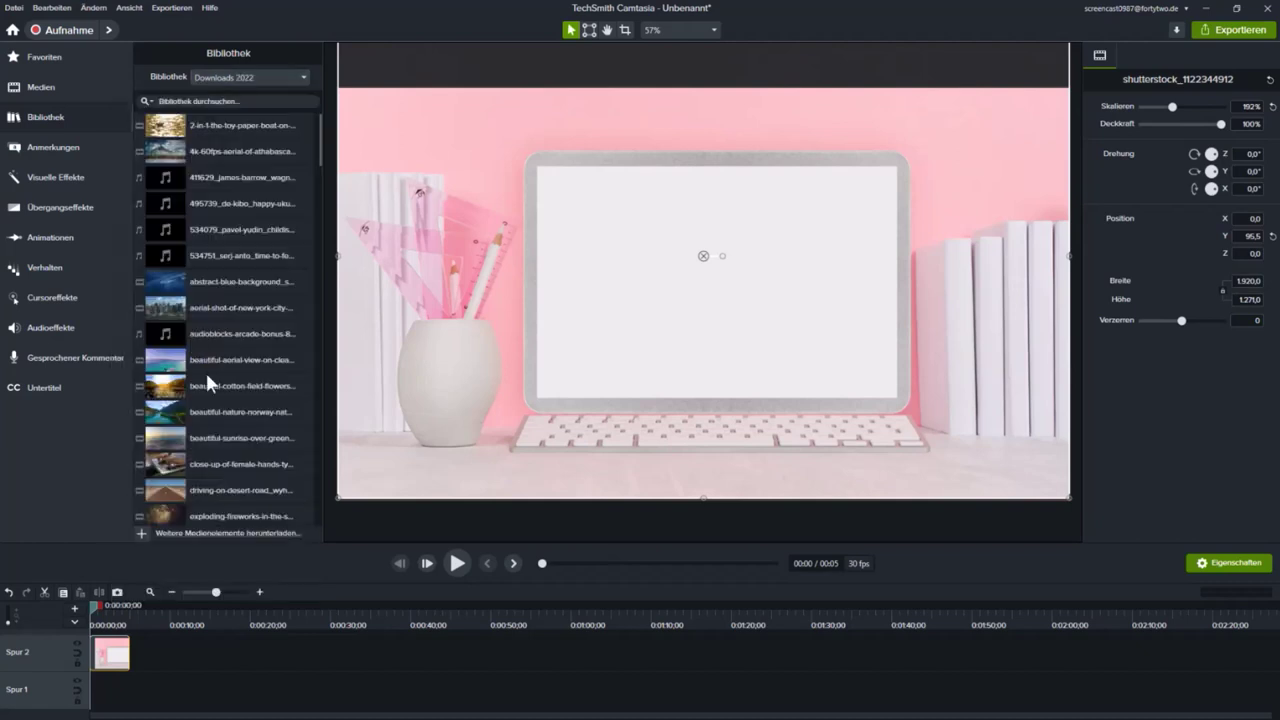
left_click_drag(185, 372, 784, 312)
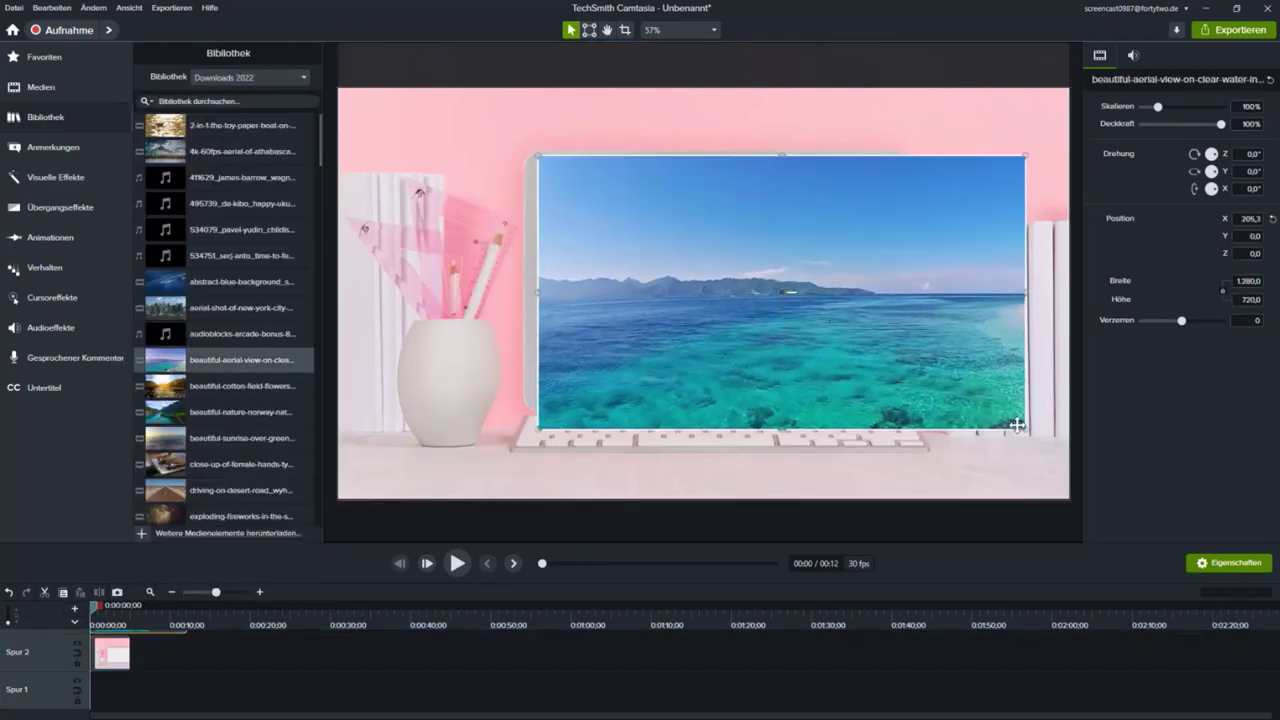
left_click_drag(1024, 428, 895, 398)
mouse_move(795, 305)
left_mouse_down()
mouse_move(854, 317)
mouse_move(773, 311)
left_mouse_up()
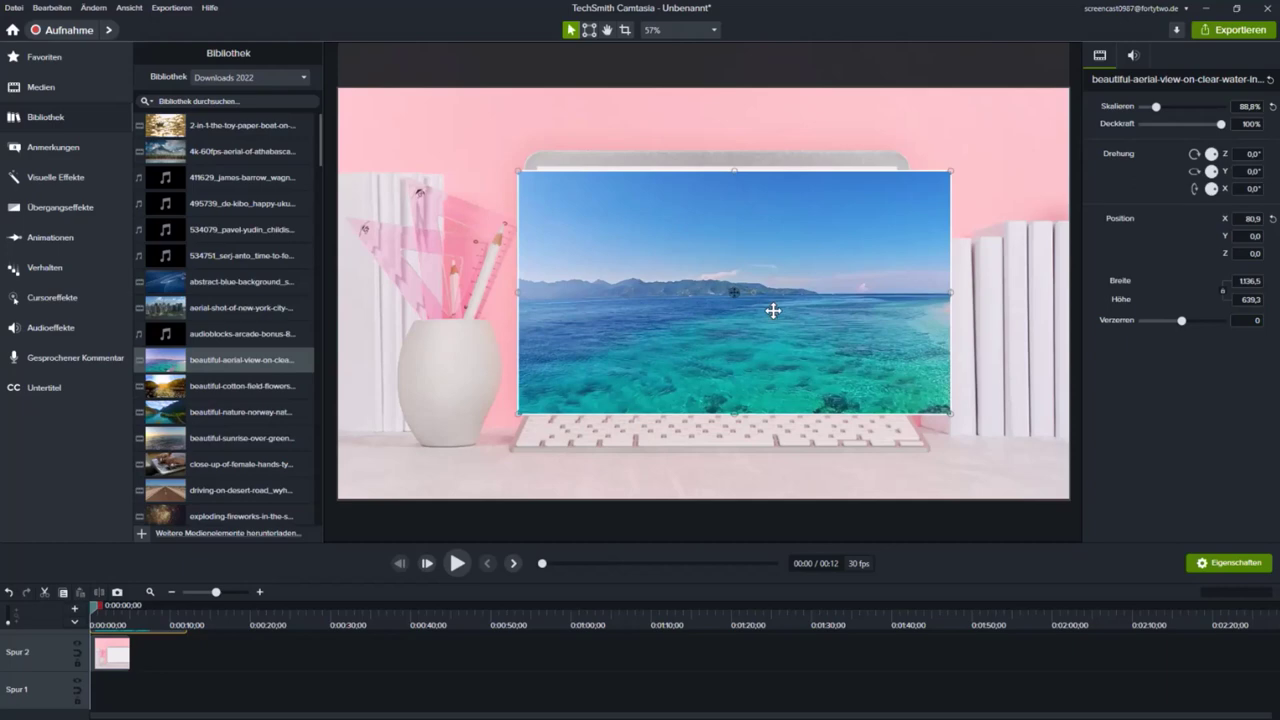
left_click_drag(776, 302, 773, 298)
Crop the sea clip's side and lower edges to fit the laptop screen and play the composition
left_click(624, 29)
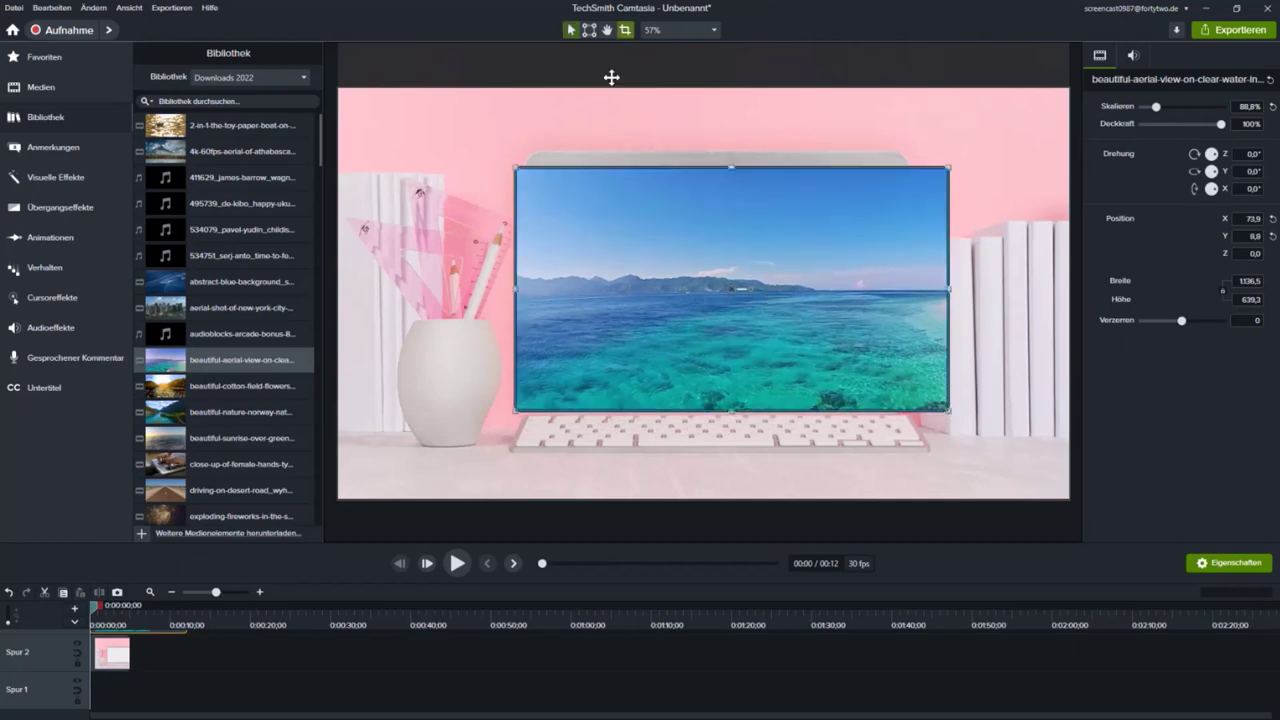
mouse_move(517, 291)
left_mouse_down()
mouse_move(549, 292)
mouse_move(536, 291)
left_mouse_up()
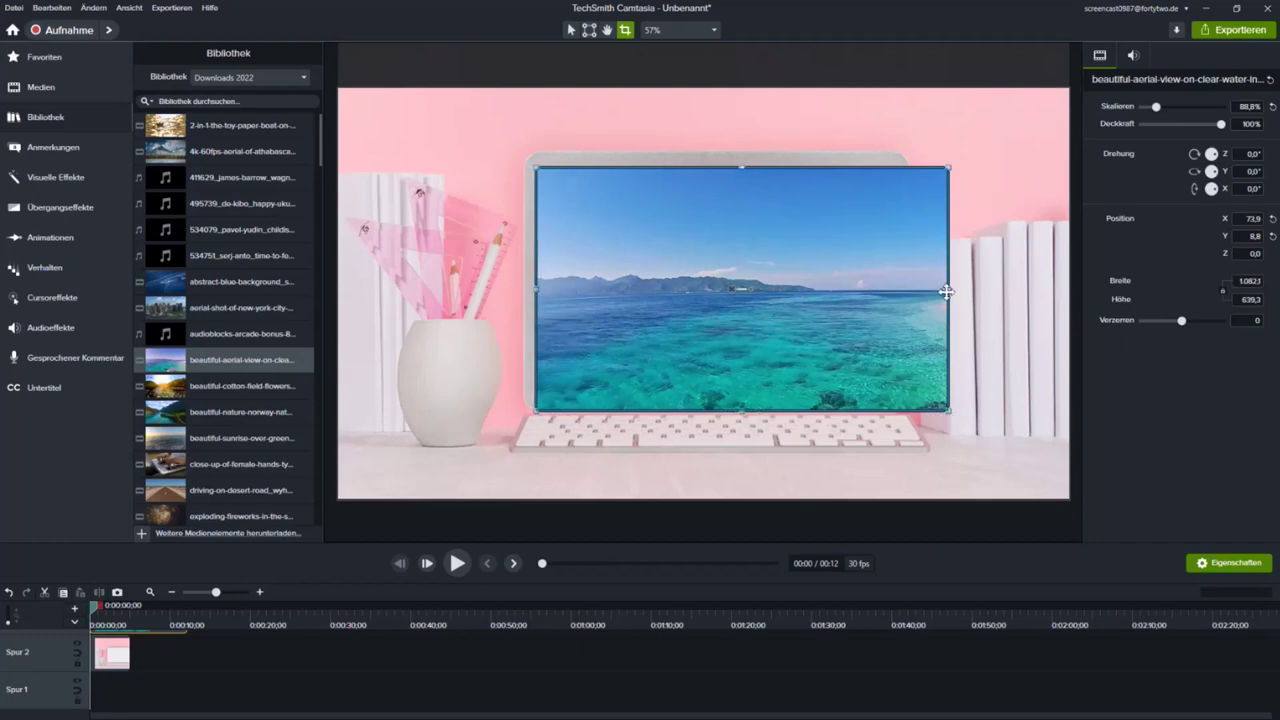
left_click_drag(948, 291, 893, 292)
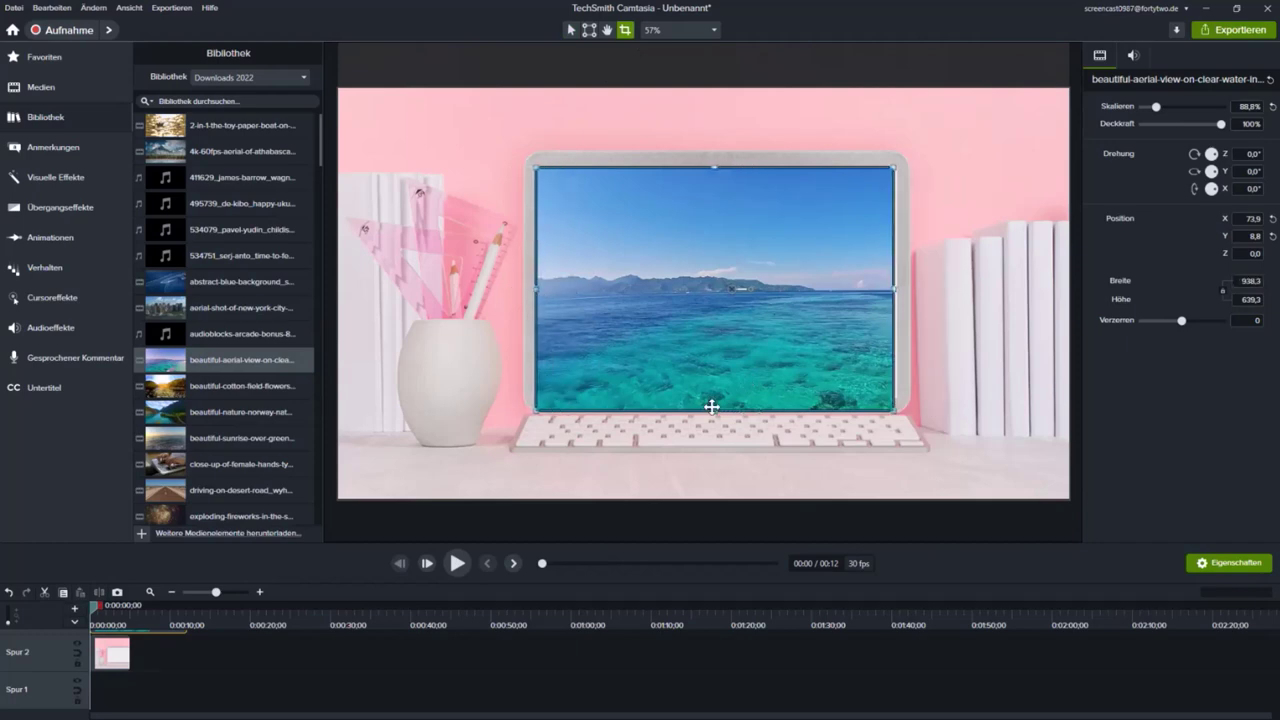
left_click_drag(715, 410, 715, 399)
left_click(606, 461)
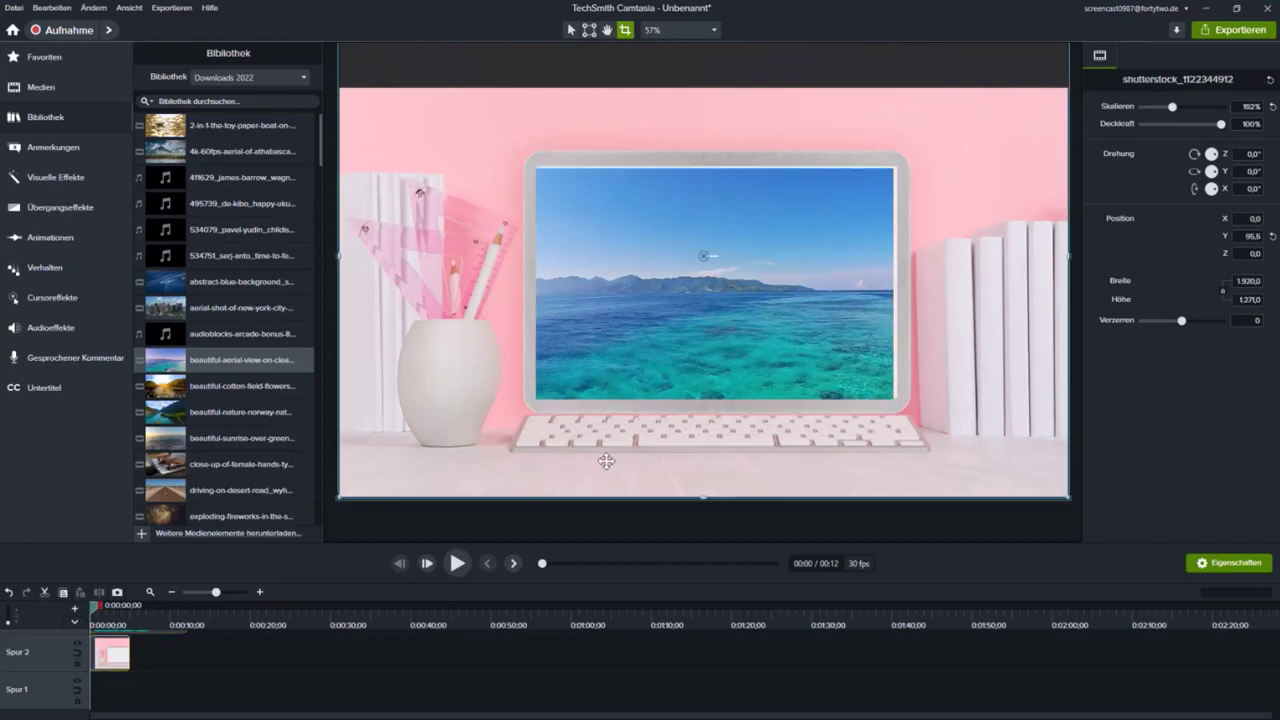
left_click(456, 563)
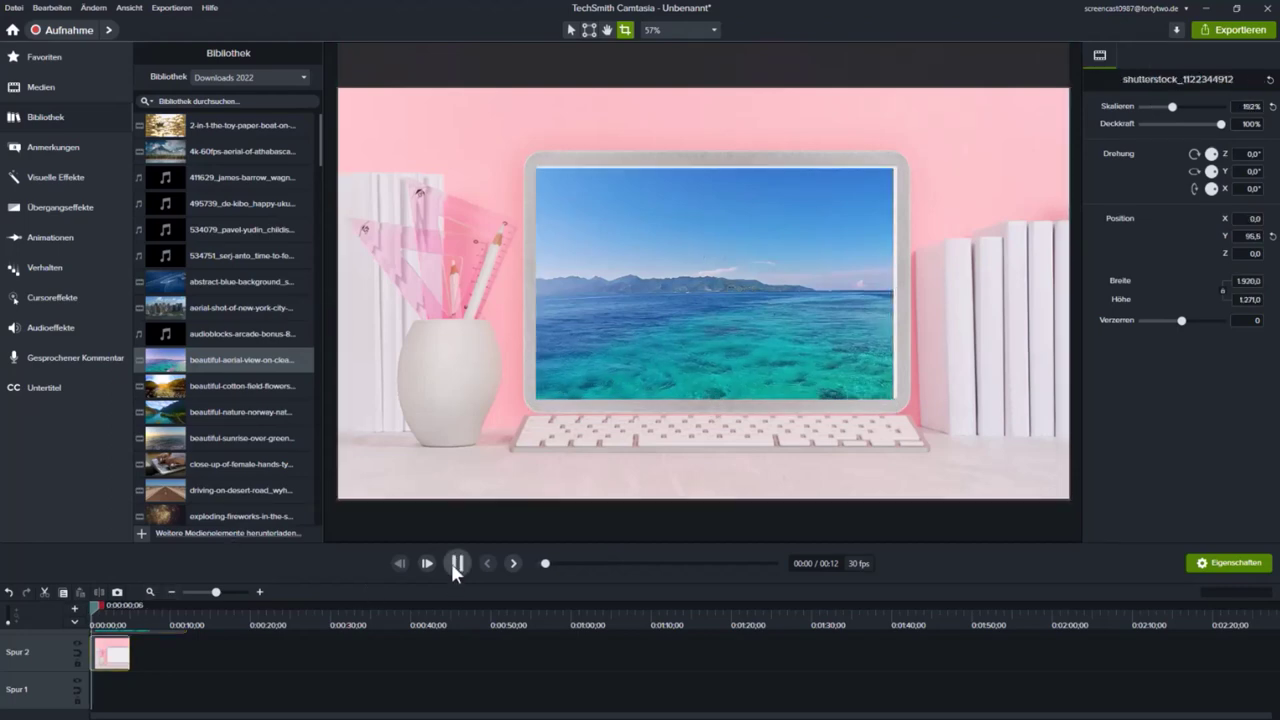
Return to TechSmith Assets, browse the "computer" photos and send the photo of hands typing on the Cyber Monday Sale laptop to Camtasia
left_click(804, 451)
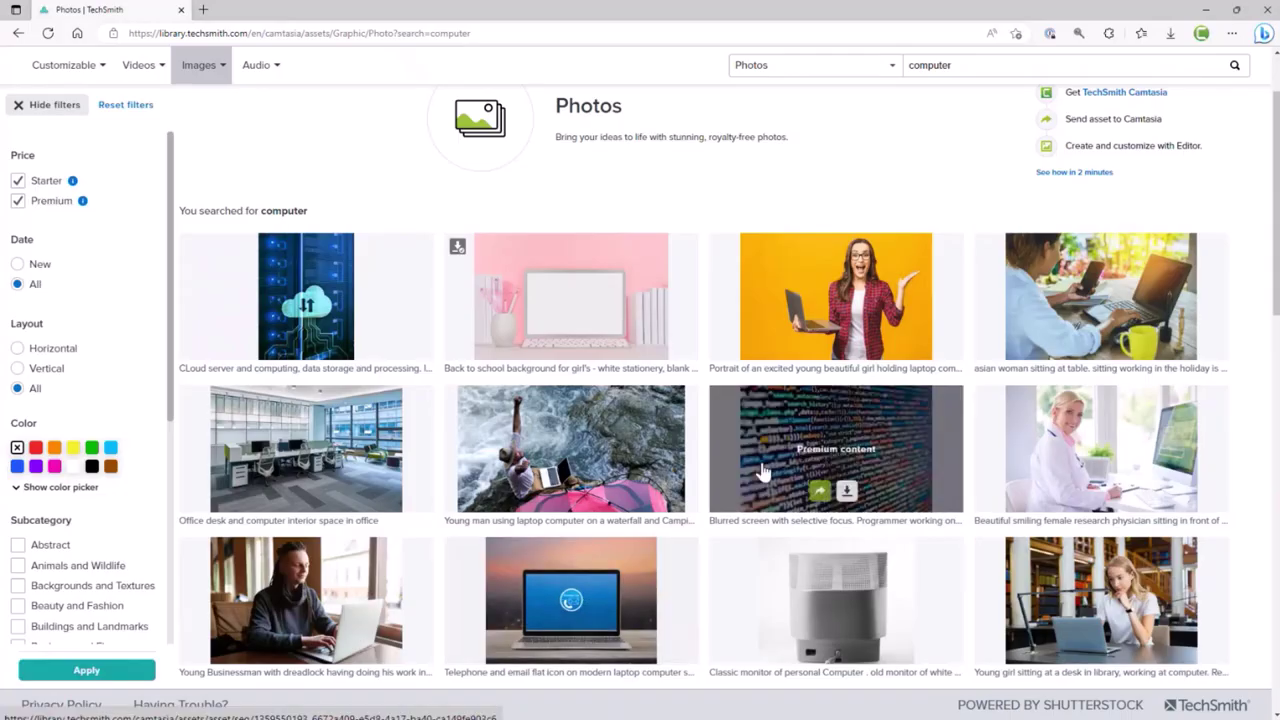
scroll(760, 470, "down", 3)
scroll(760, 470, "down", 4)
scroll(588, 543, "up", 1)
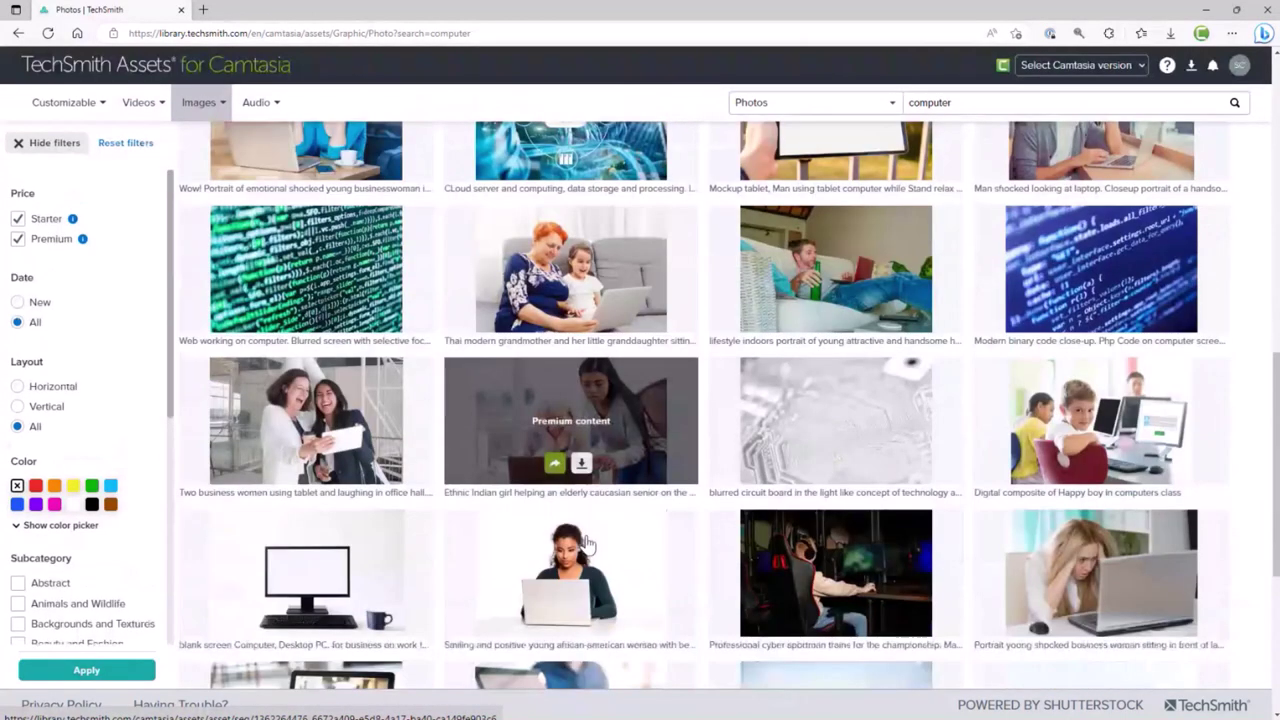
scroll(588, 543, "down", 3)
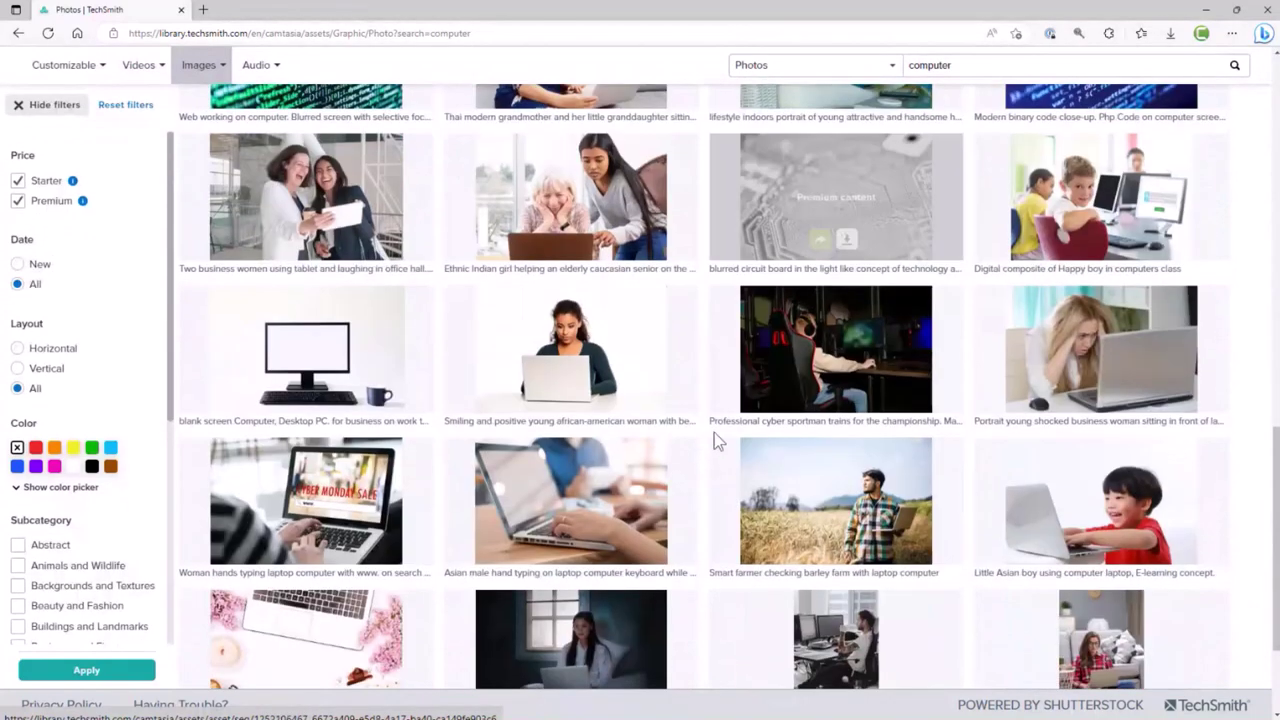
scroll(714, 440, "down", 2)
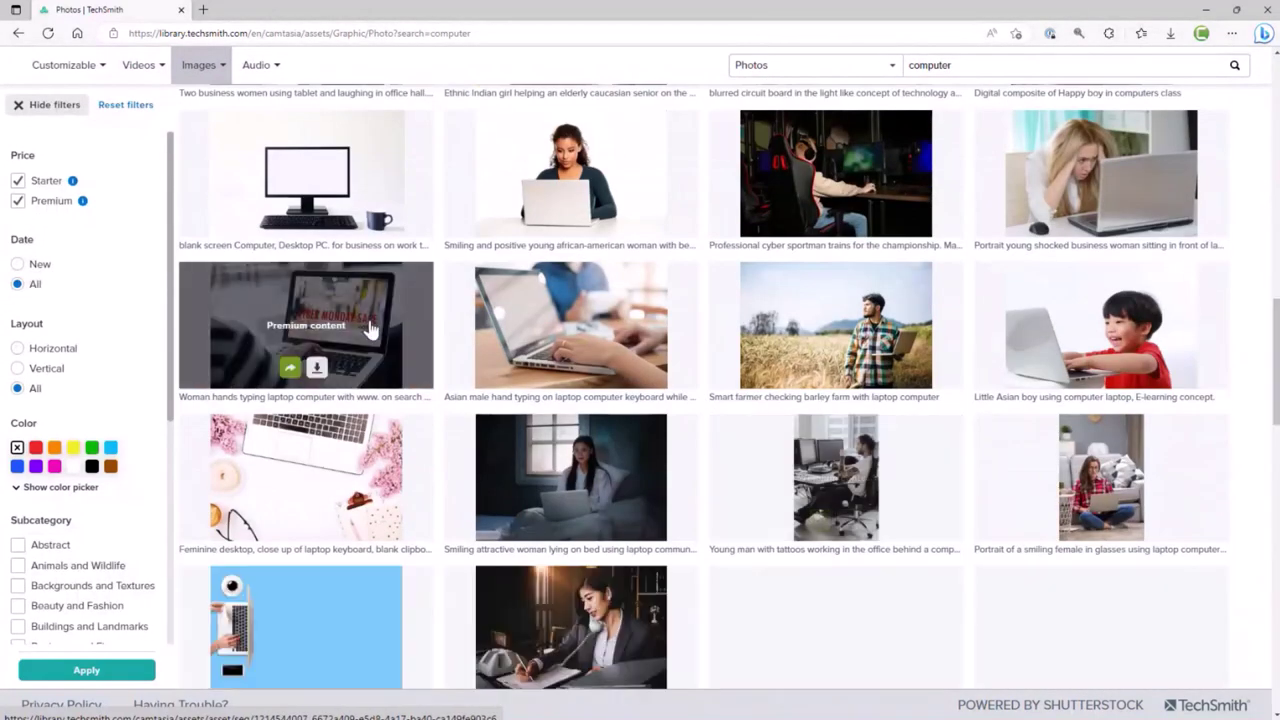
mouse_move(340, 360)
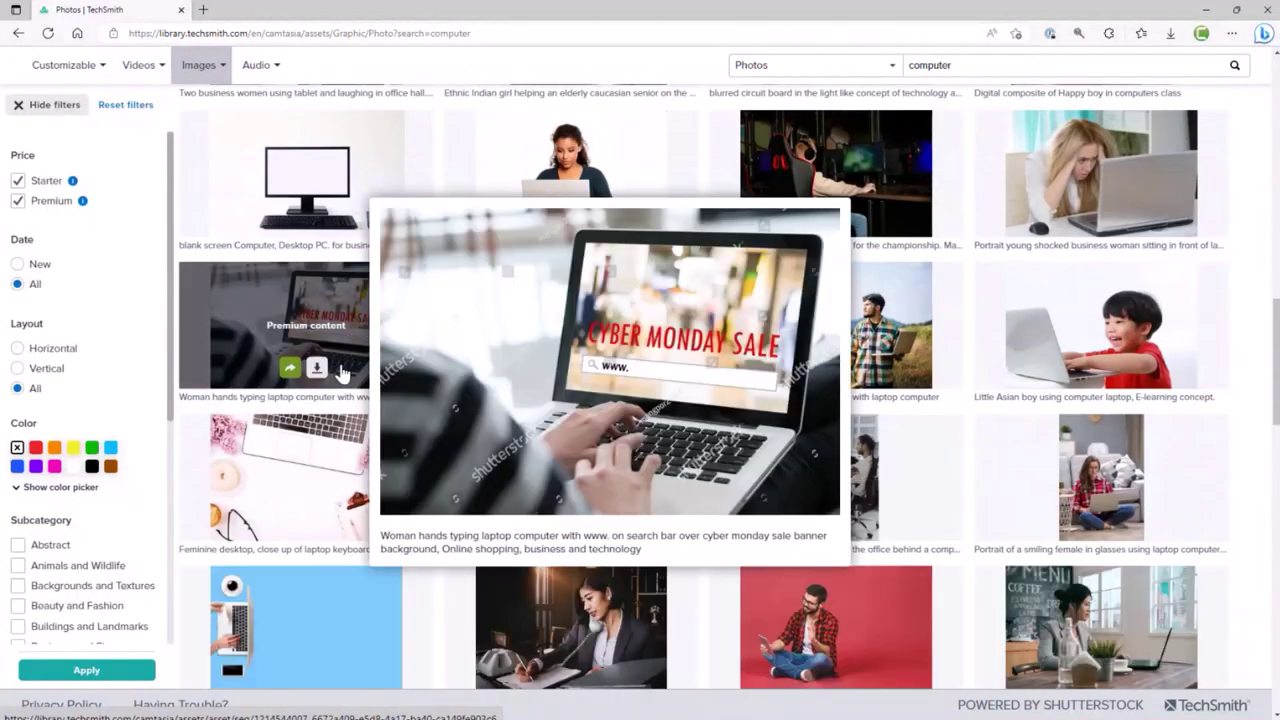
left_click(290, 368)
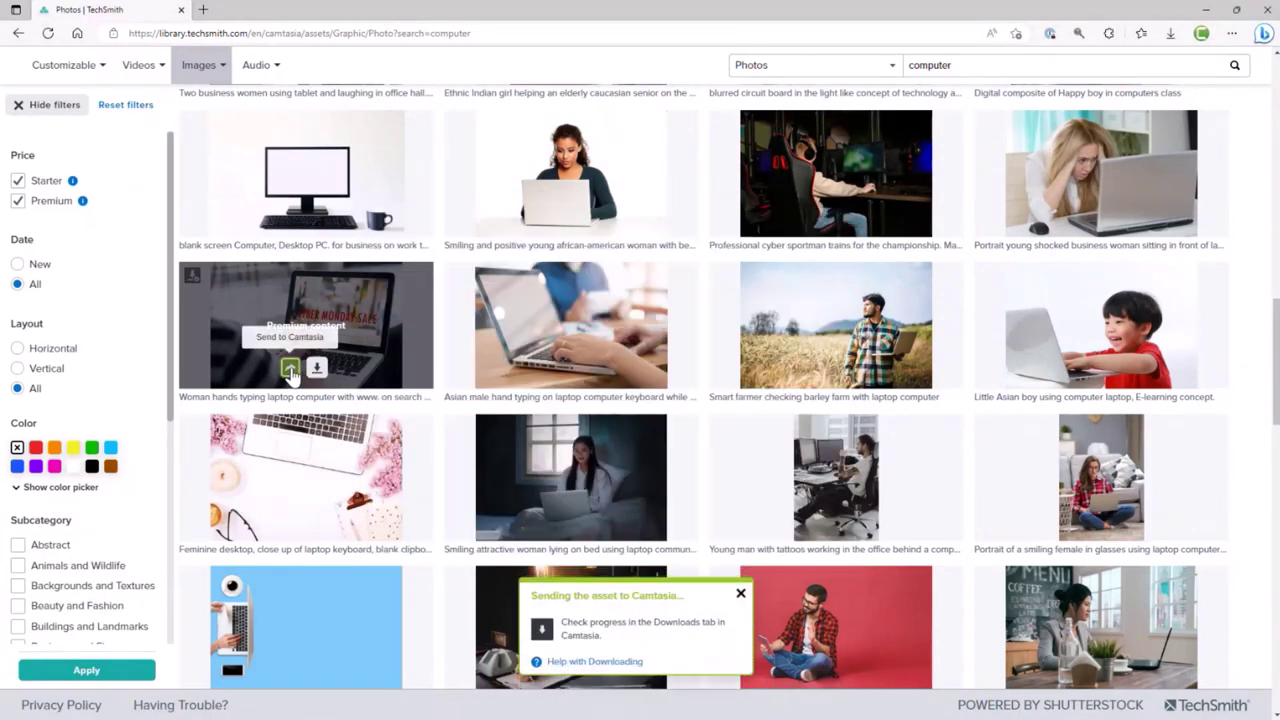
Back in Camtasia, add the hands-on-laptop photo from the Downloads library to Spur 2 and preview it at about 9 seconds
left_click(1207, 10)
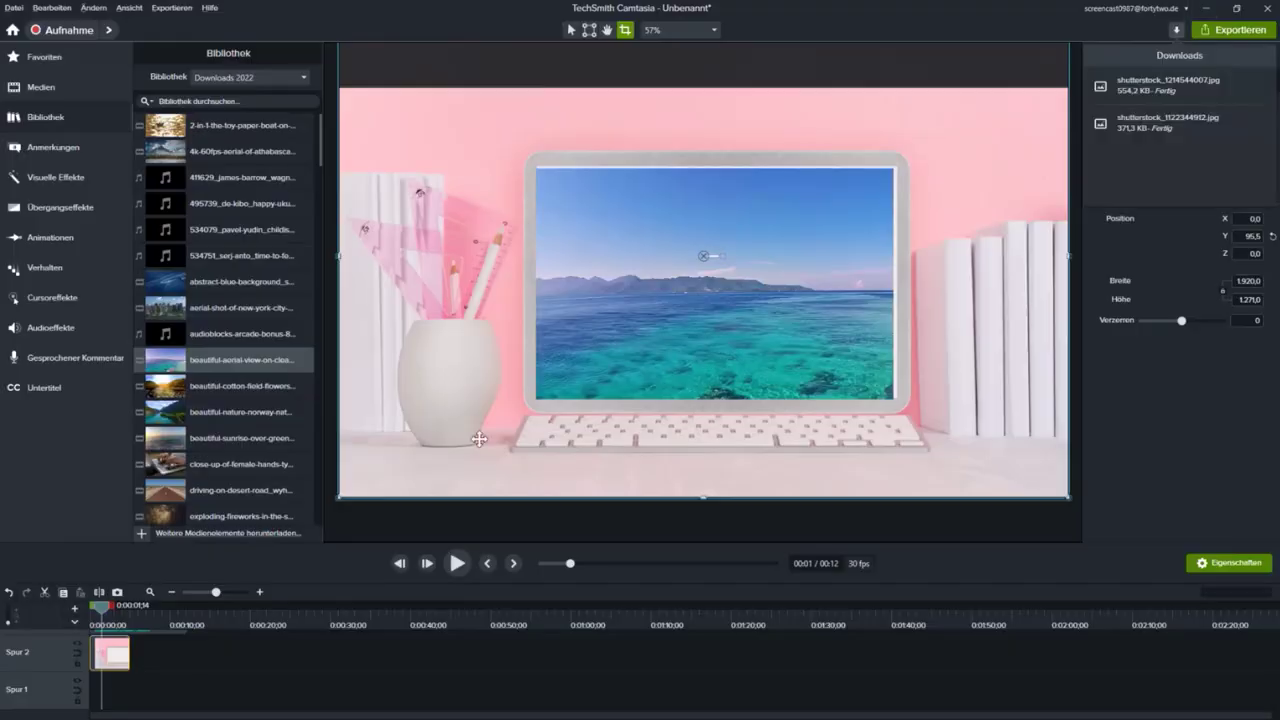
left_click(238, 78)
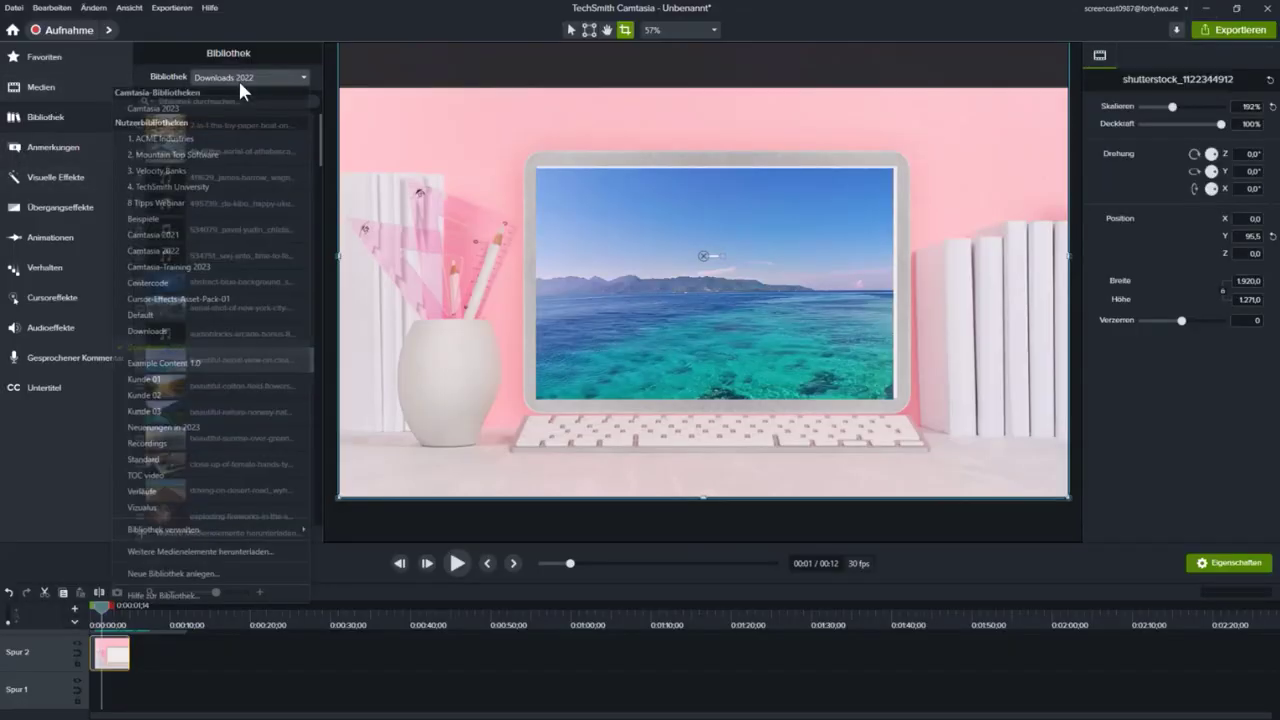
left_click(148, 331)
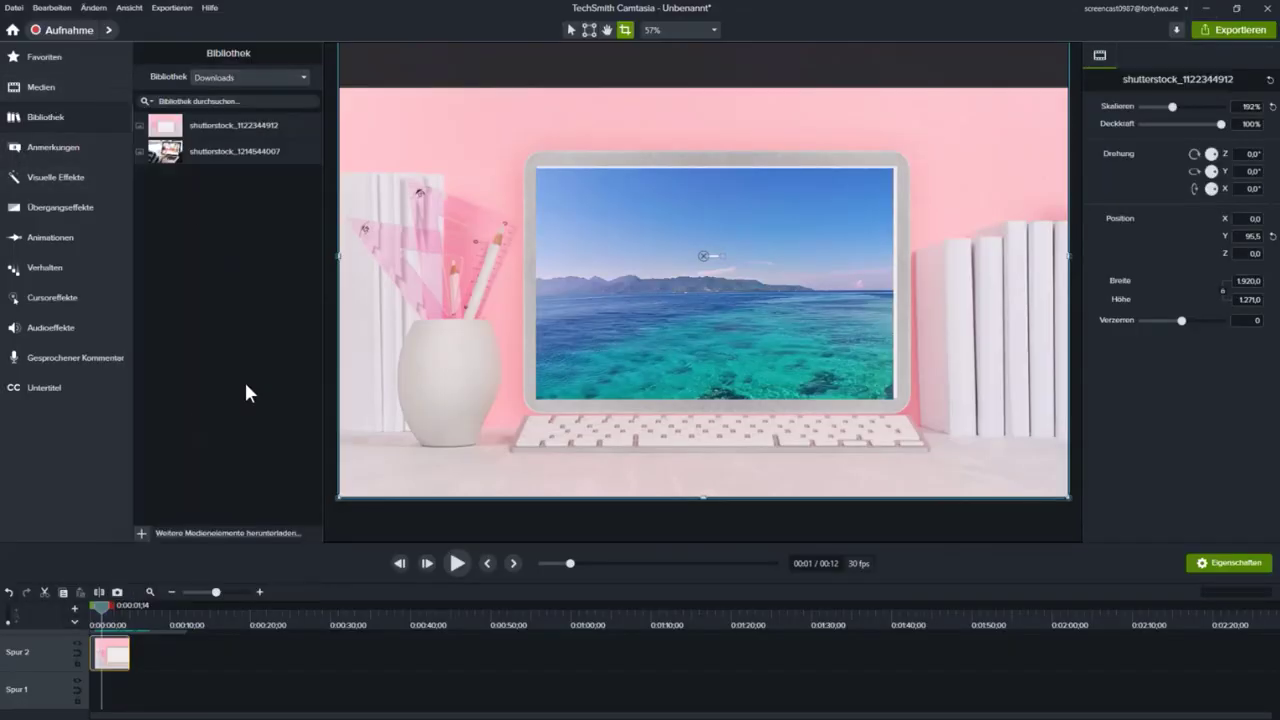
left_click_drag(163, 155, 168, 652)
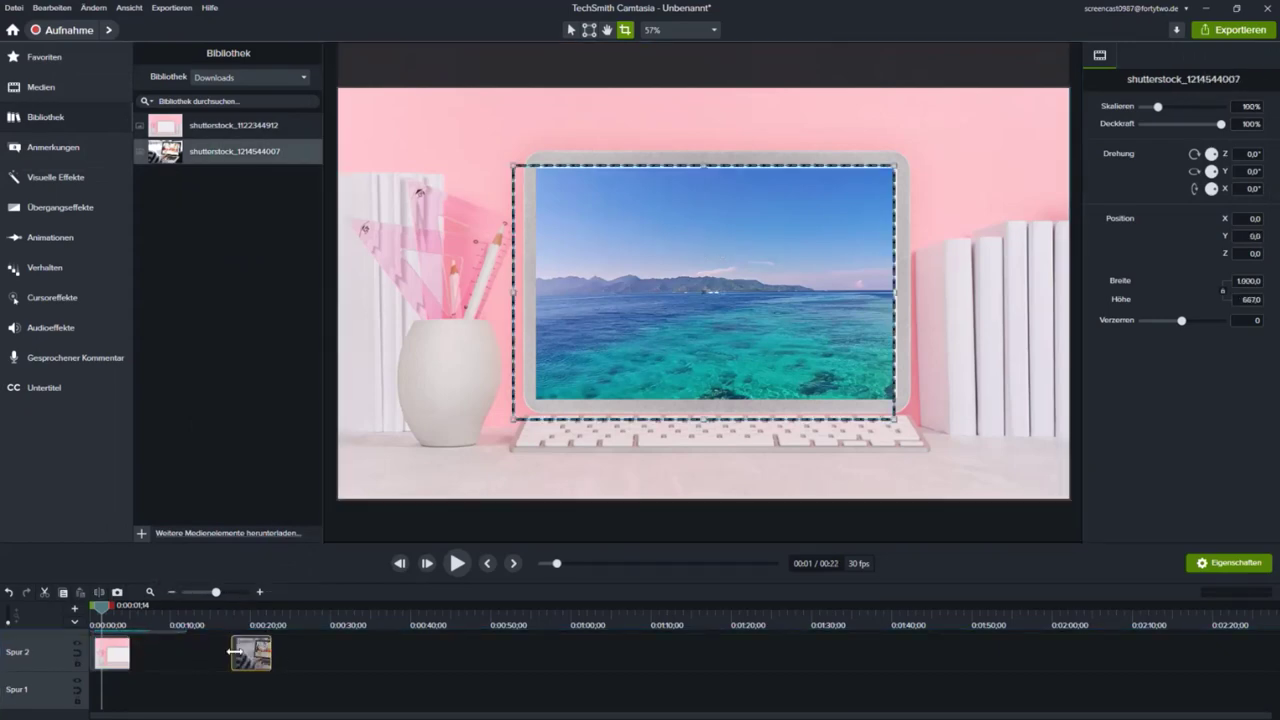
left_click_drag(193, 655, 158, 653)
left_click(169, 611)
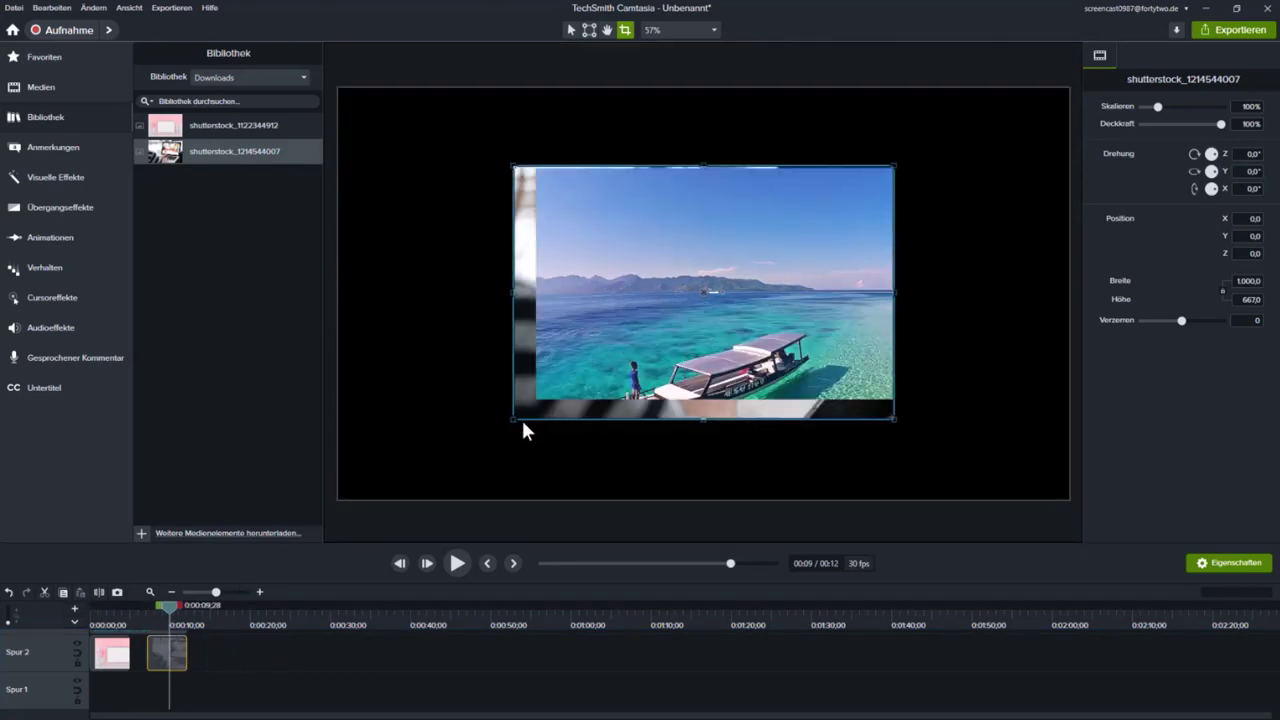
Enlarge and reposition the hands-on-laptop photo to fill the canvas with the laptop screen in view
left_click(571, 30)
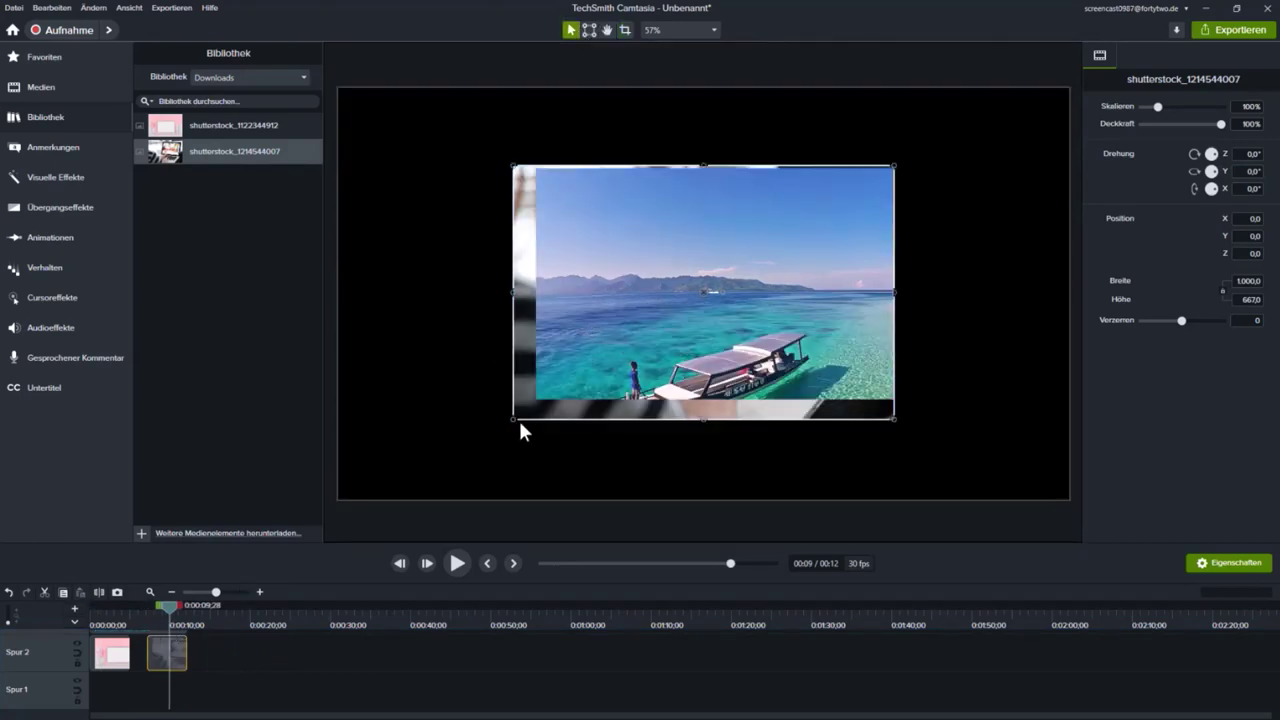
left_click_drag(515, 419, 343, 533)
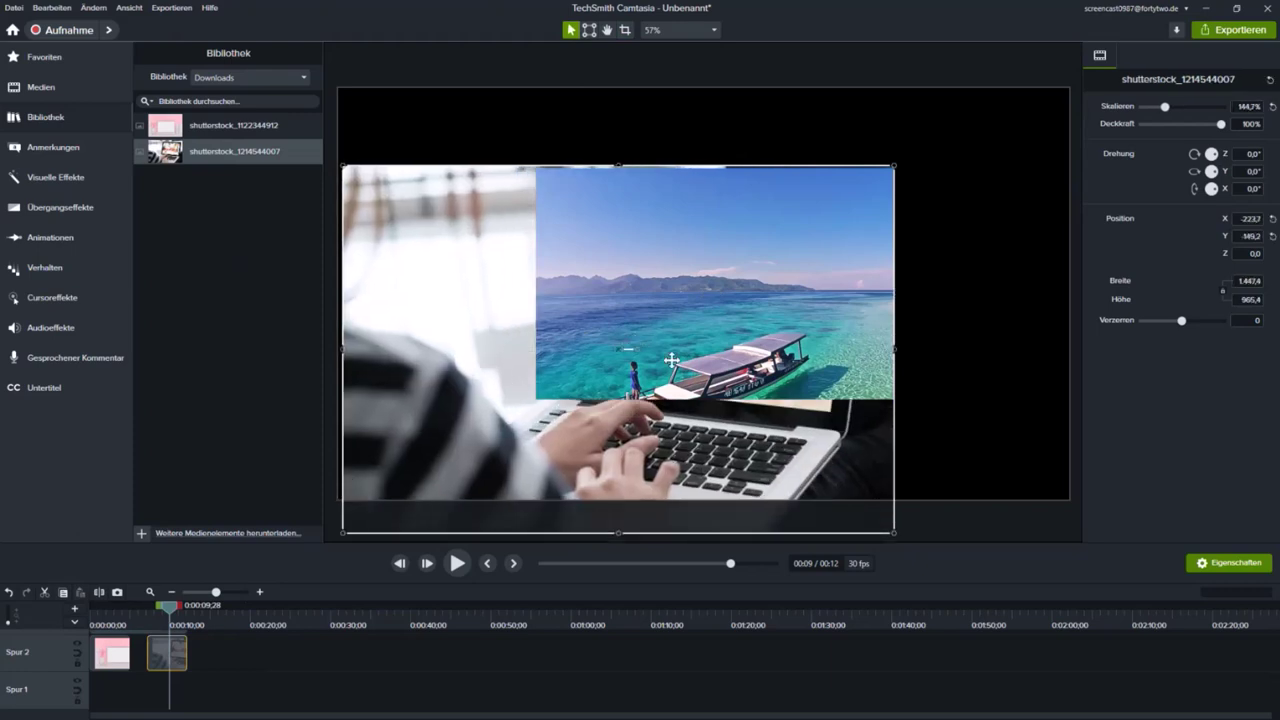
left_click_drag(895, 166, 1066, 48)
left_click_drag(970, 152, 971, 185)
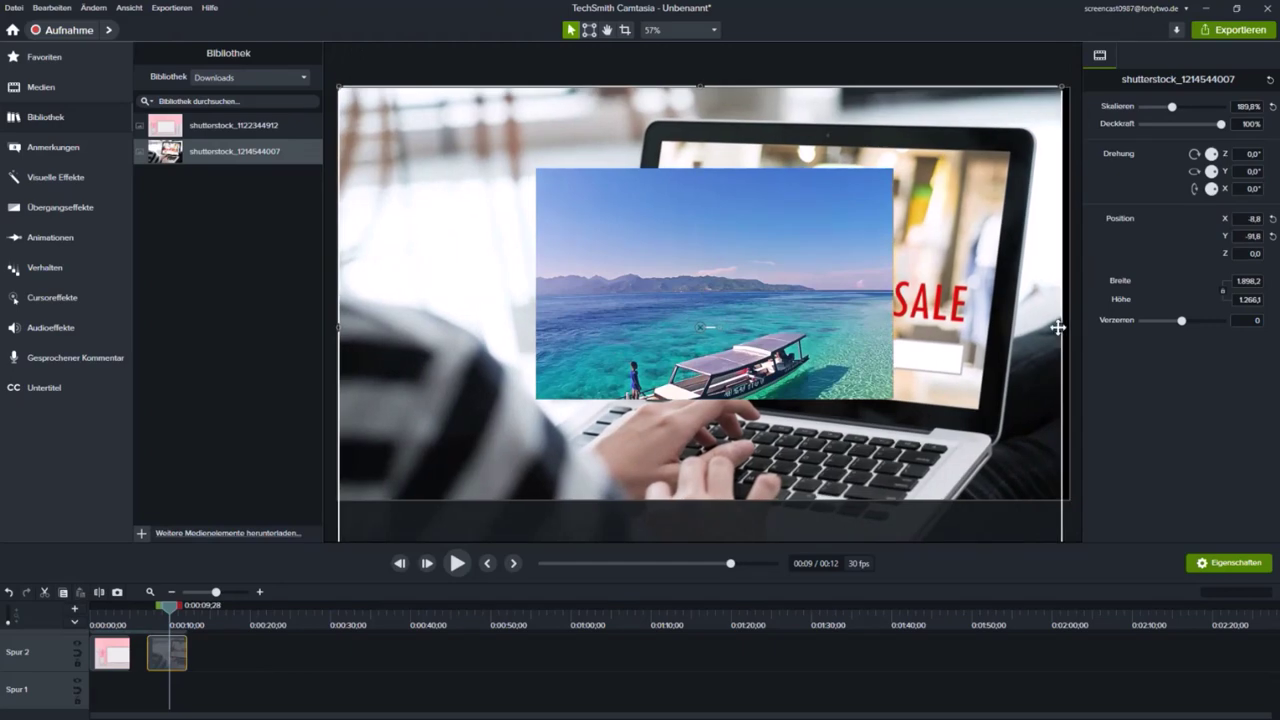
Try to fit the sea clip to the angled laptop screen by moving it and rotating it -6.3° in Z and 14° in Y, and undo the changes
left_click_drag(754, 293, 883, 266)
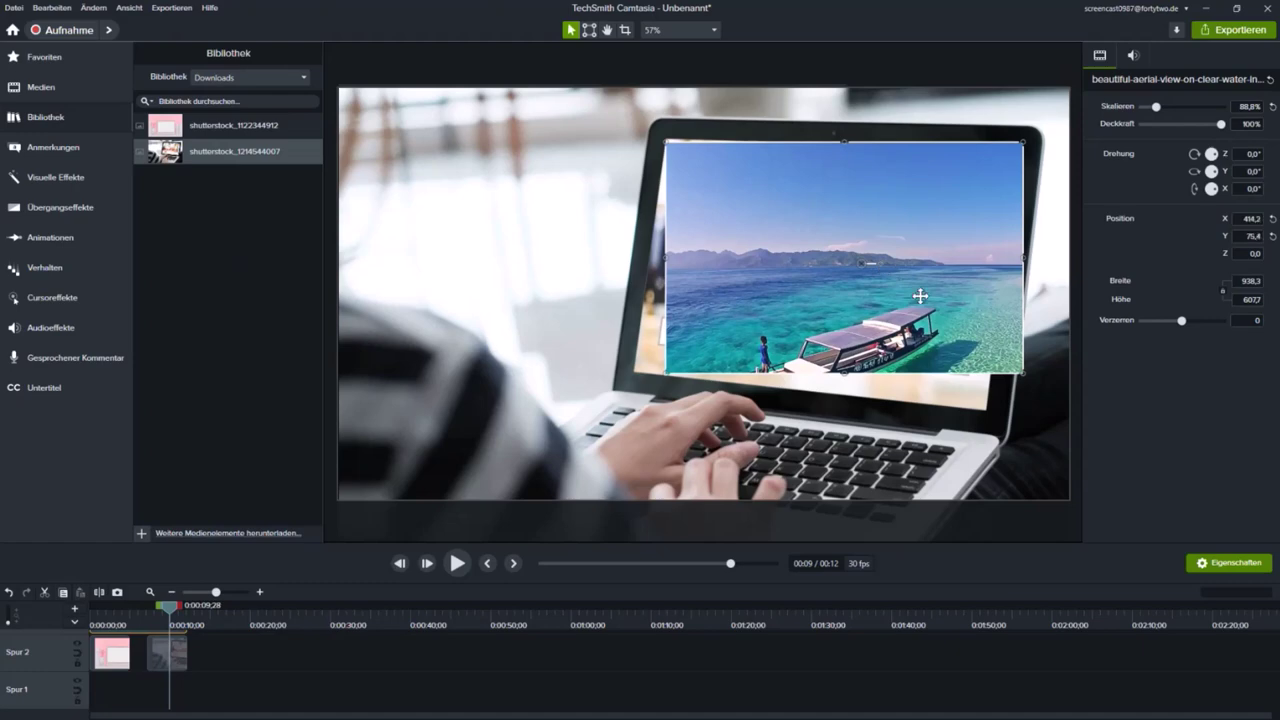
left_click_drag(1219, 163, 1216, 182)
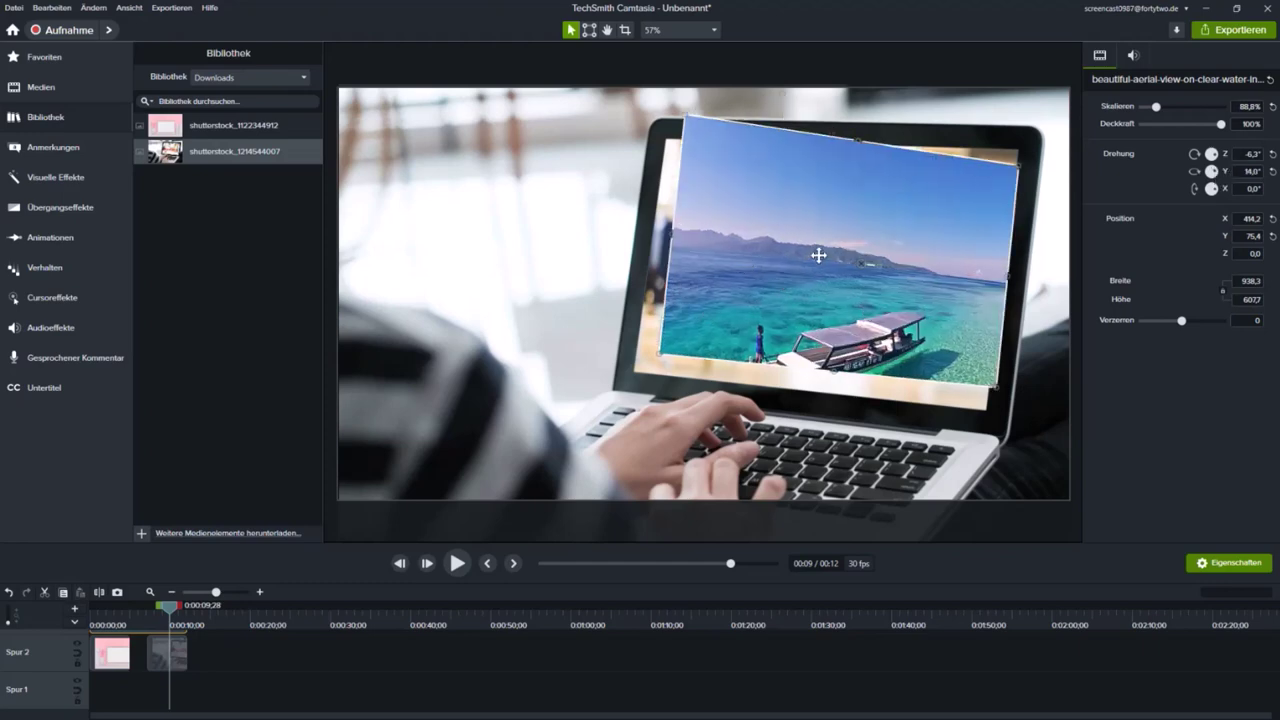
key("ctrl+z")
key("ctrl+z")
key("ctrl+z")
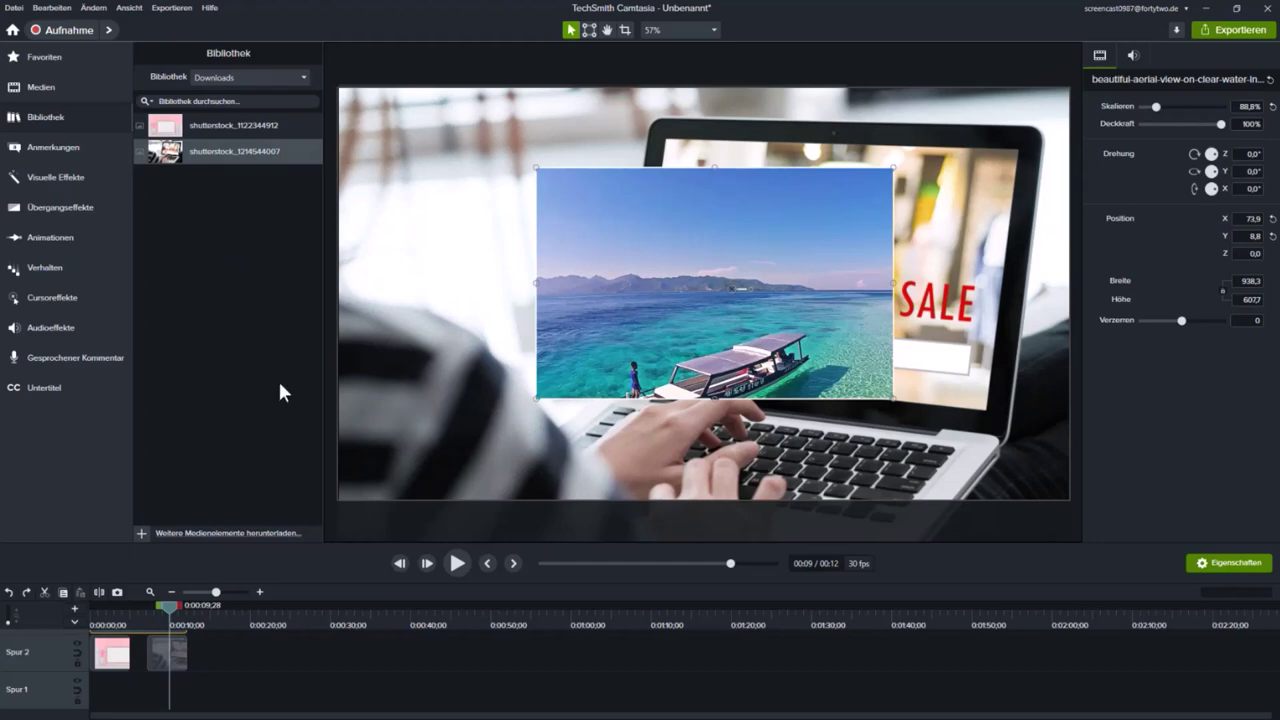
Look through the visual effects and the animations for a way to distort the clip, and return to the library
left_click(45, 177)
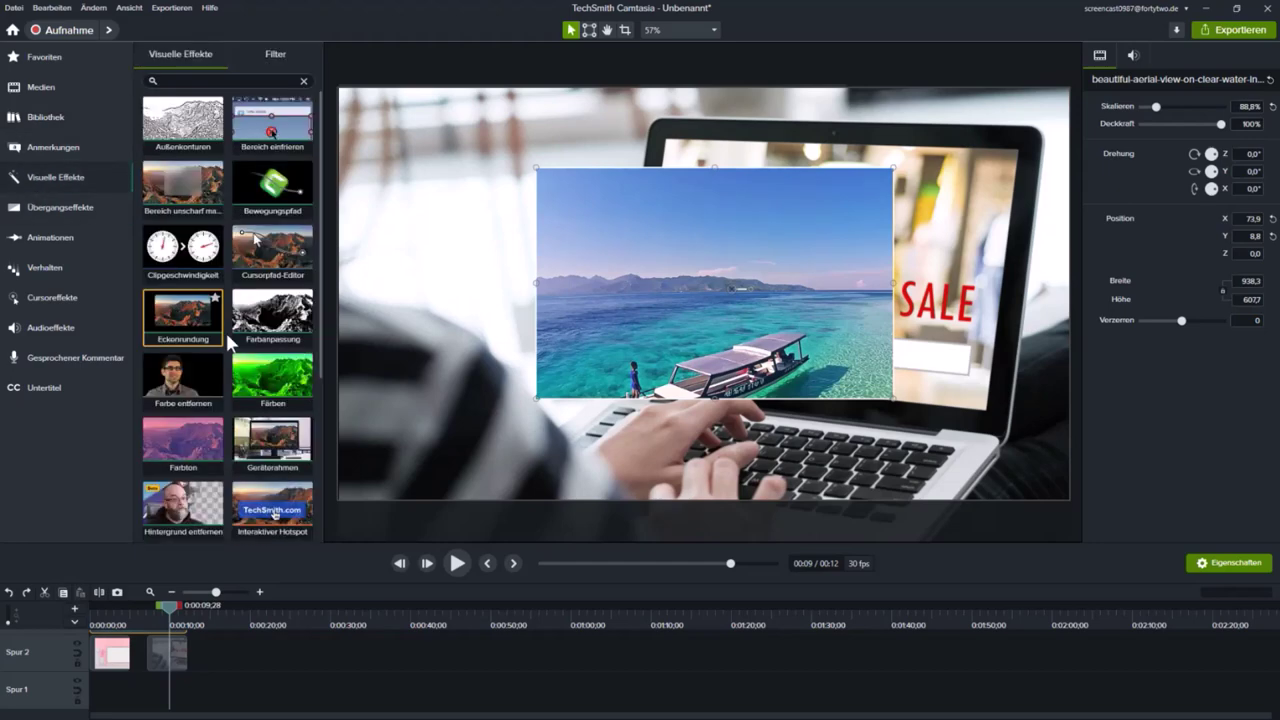
scroll(265, 257, "down", 2)
scroll(266, 327, "down", 2)
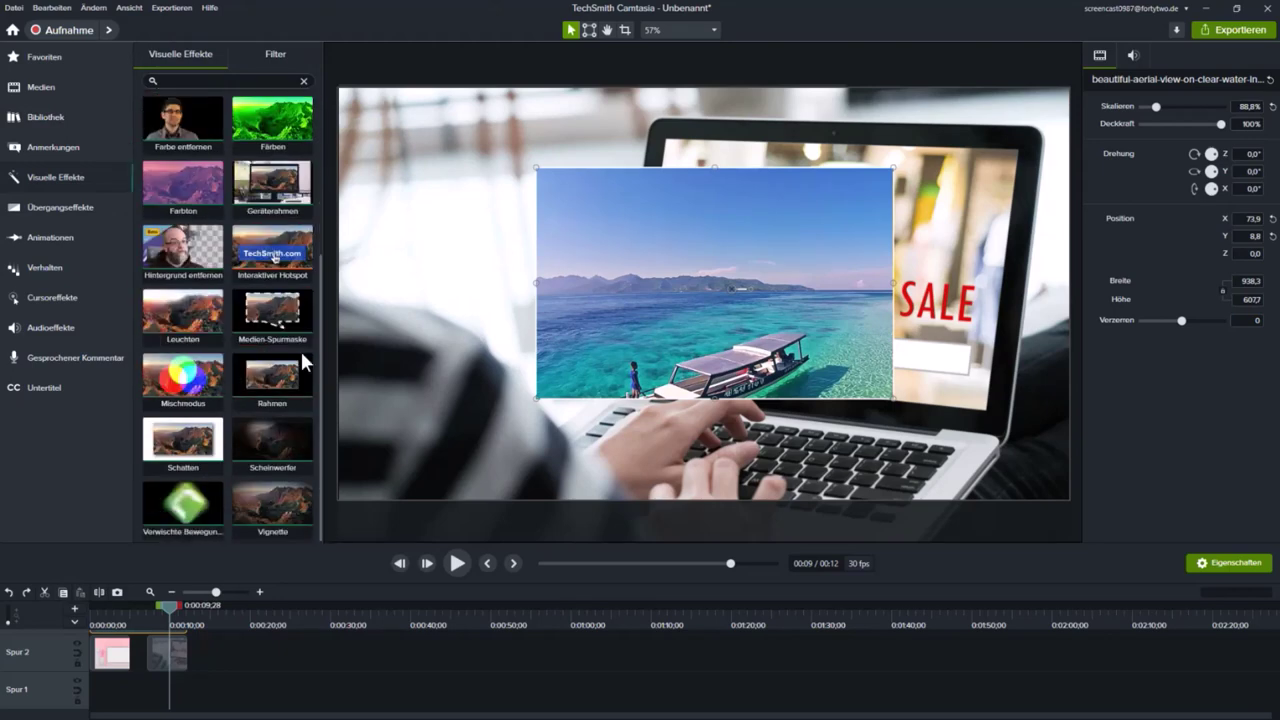
left_click_drag(317, 354, 299, 172)
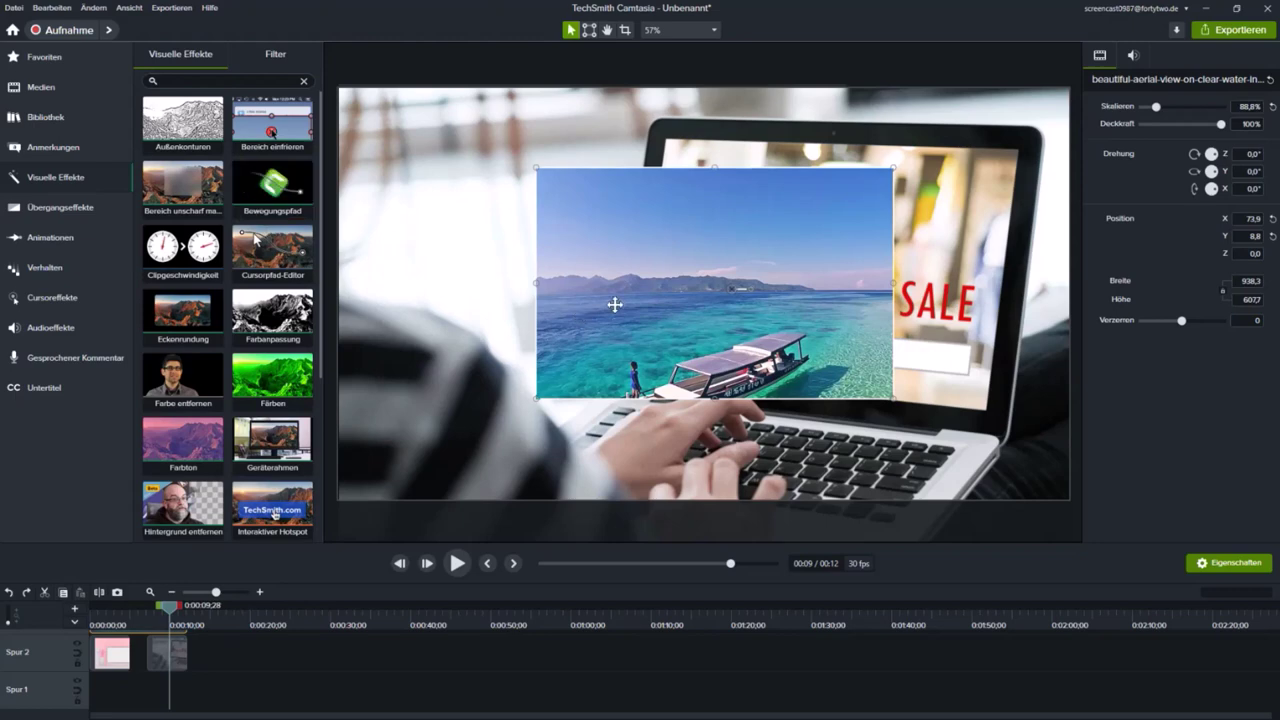
left_click(39, 240)
left_click(259, 52)
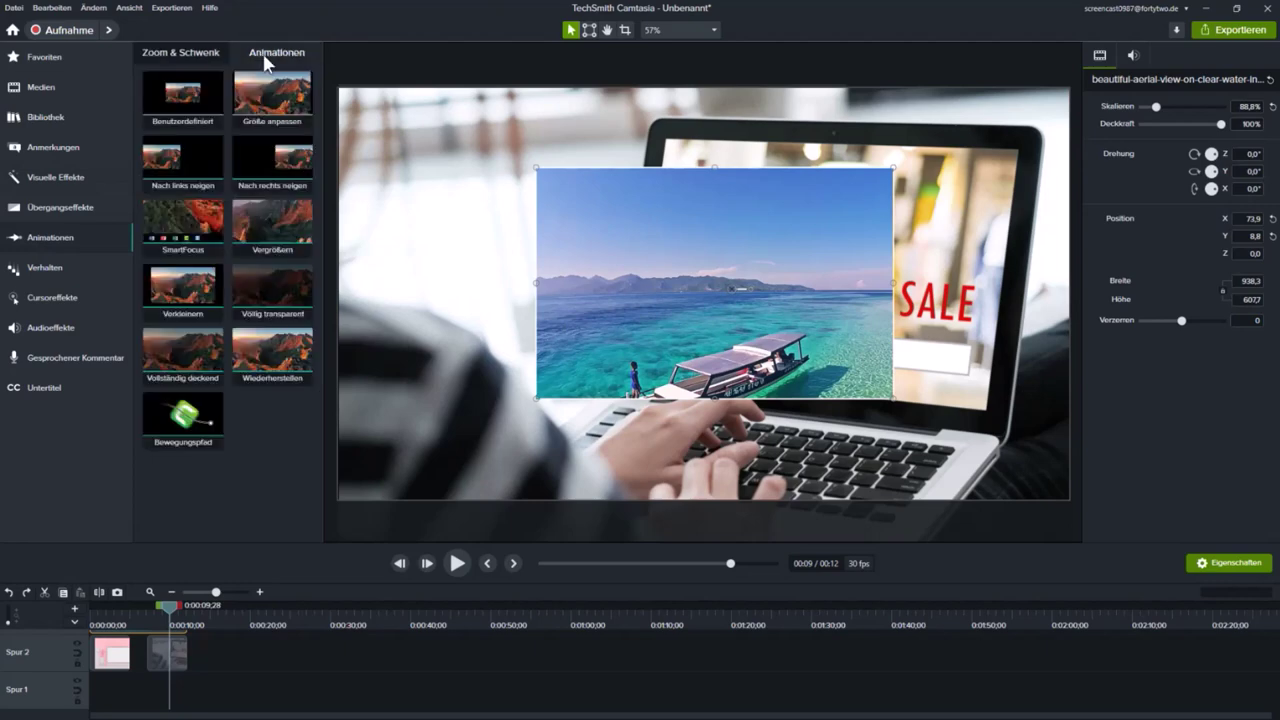
left_click(46, 116)
Corner-pin the sea clip onto the angled laptop screen by moving each of its four corners to the matching screen corner
left_click(436, 361)
left_click(619, 309)
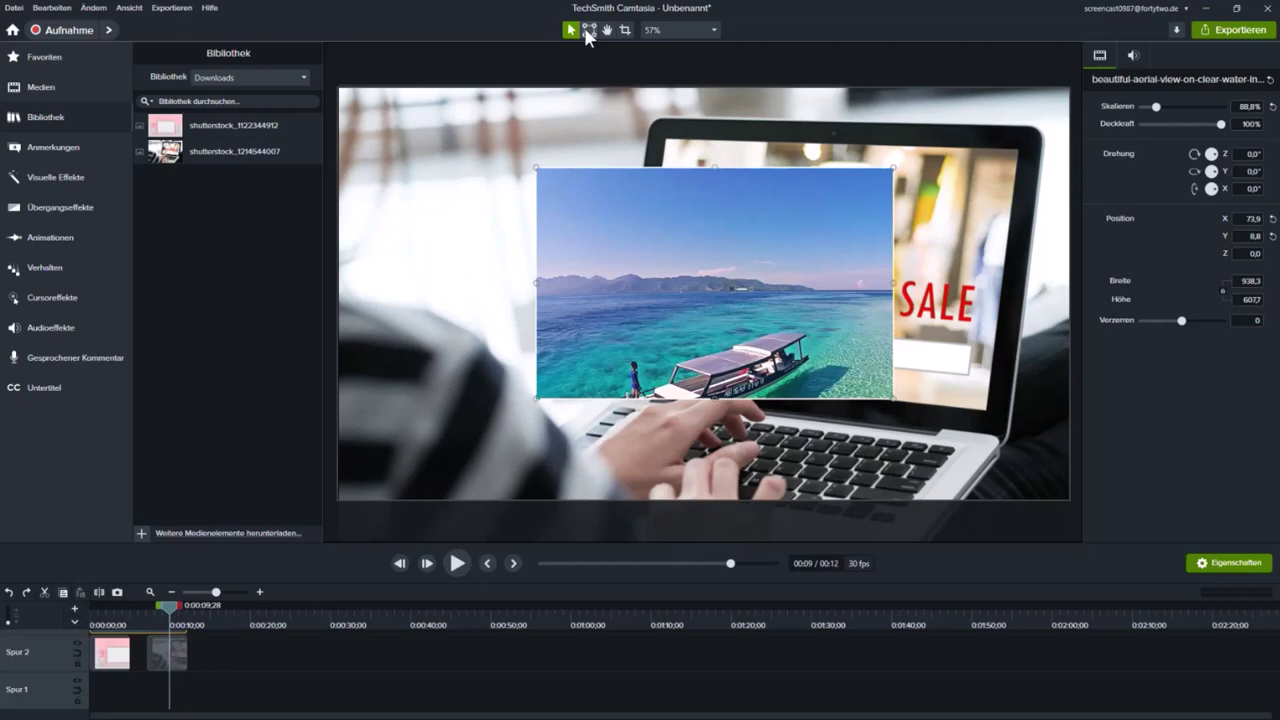
left_click(589, 30)
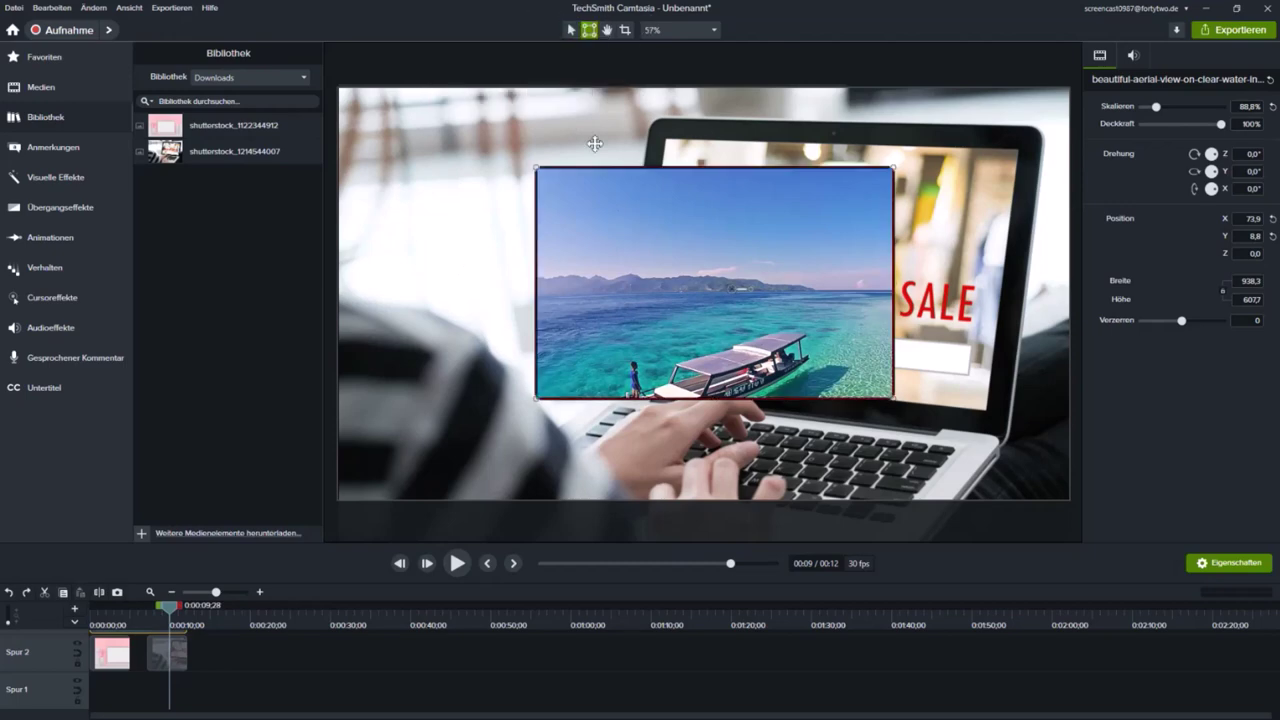
left_click_drag(895, 166, 1022, 148)
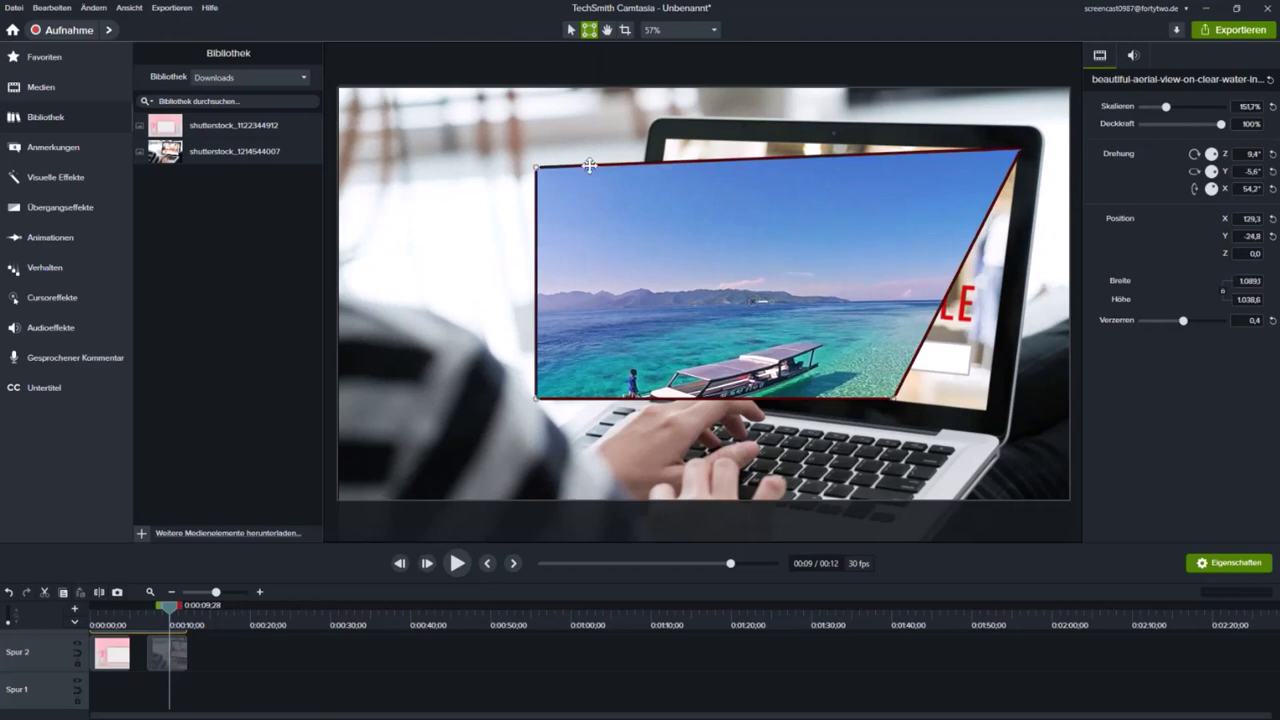
left_click_drag(652, 148, 664, 138)
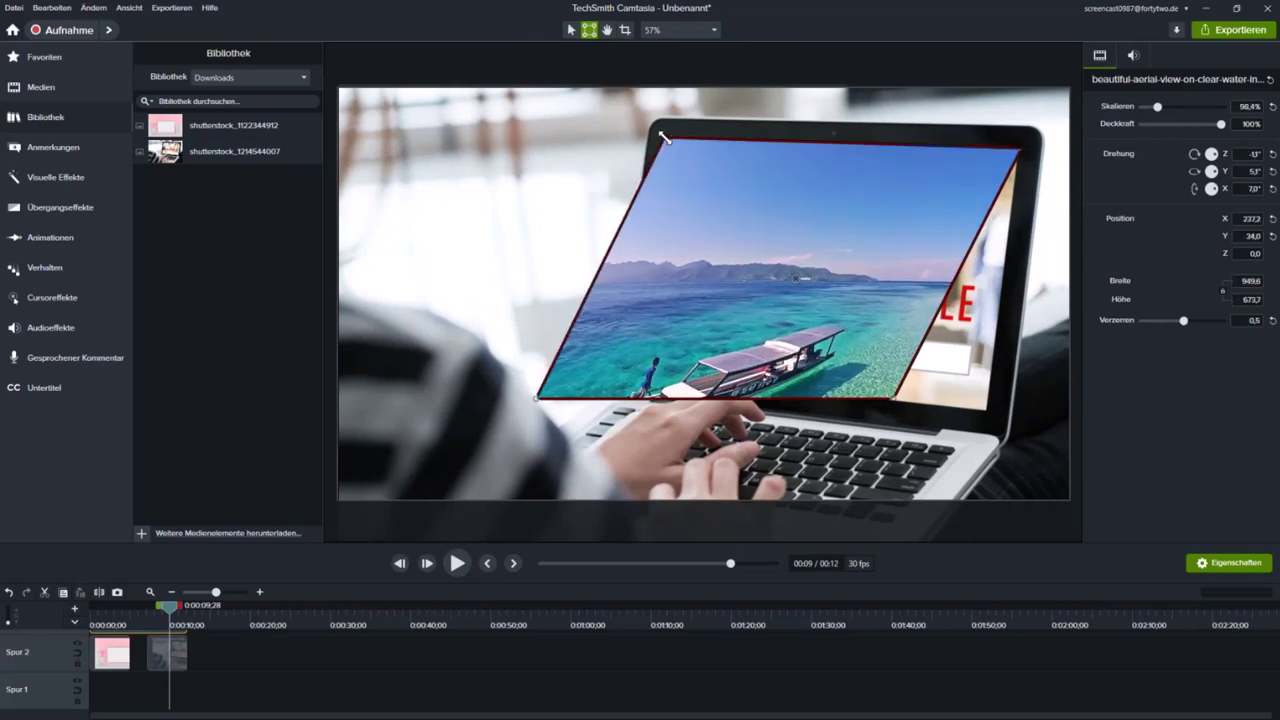
left_click_drag(893, 398, 990, 410)
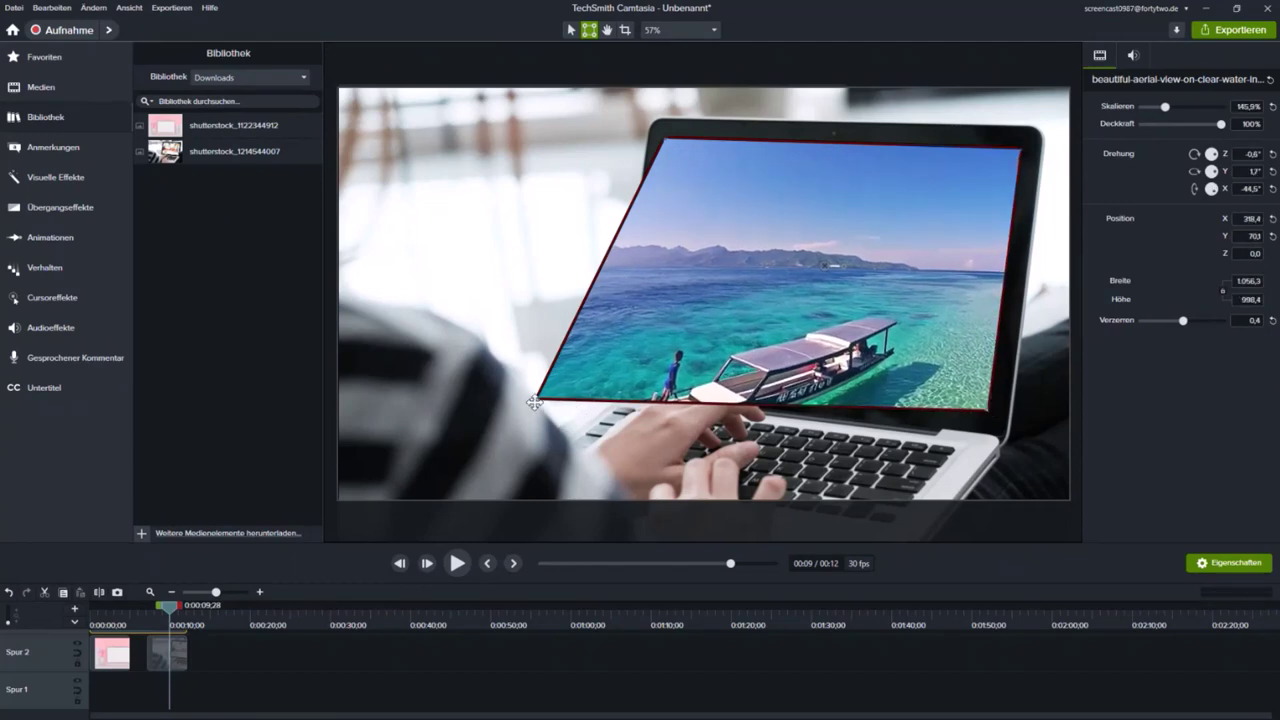
left_click_drag(538, 398, 629, 372)
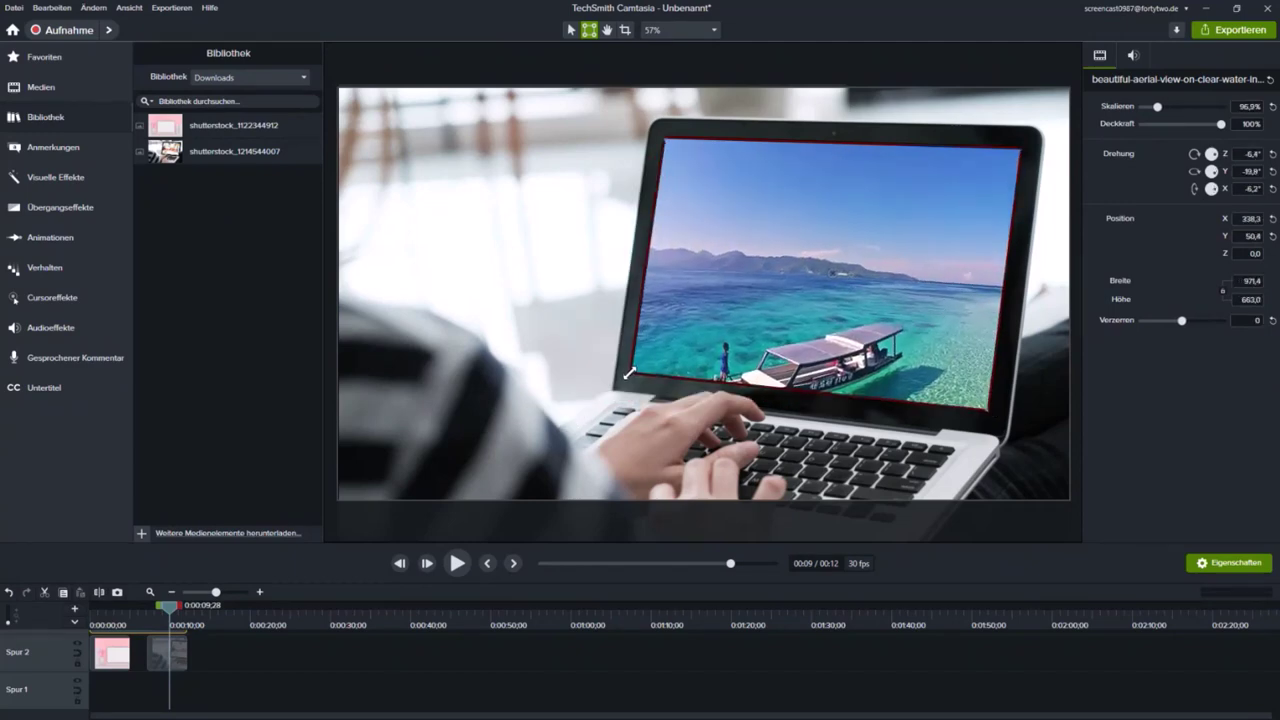
left_click(465, 485)
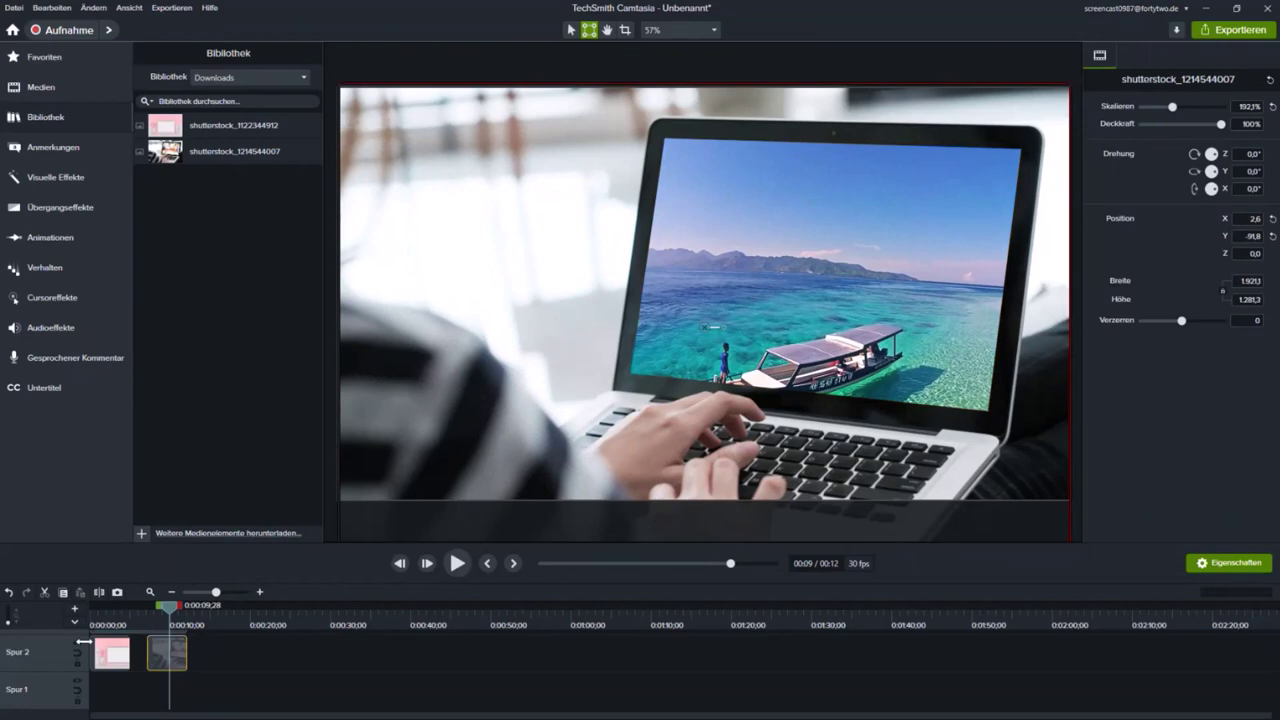
Play the composited laptop scene from about 7 seconds to check how the sea clip sits in the screen
left_click(137, 608)
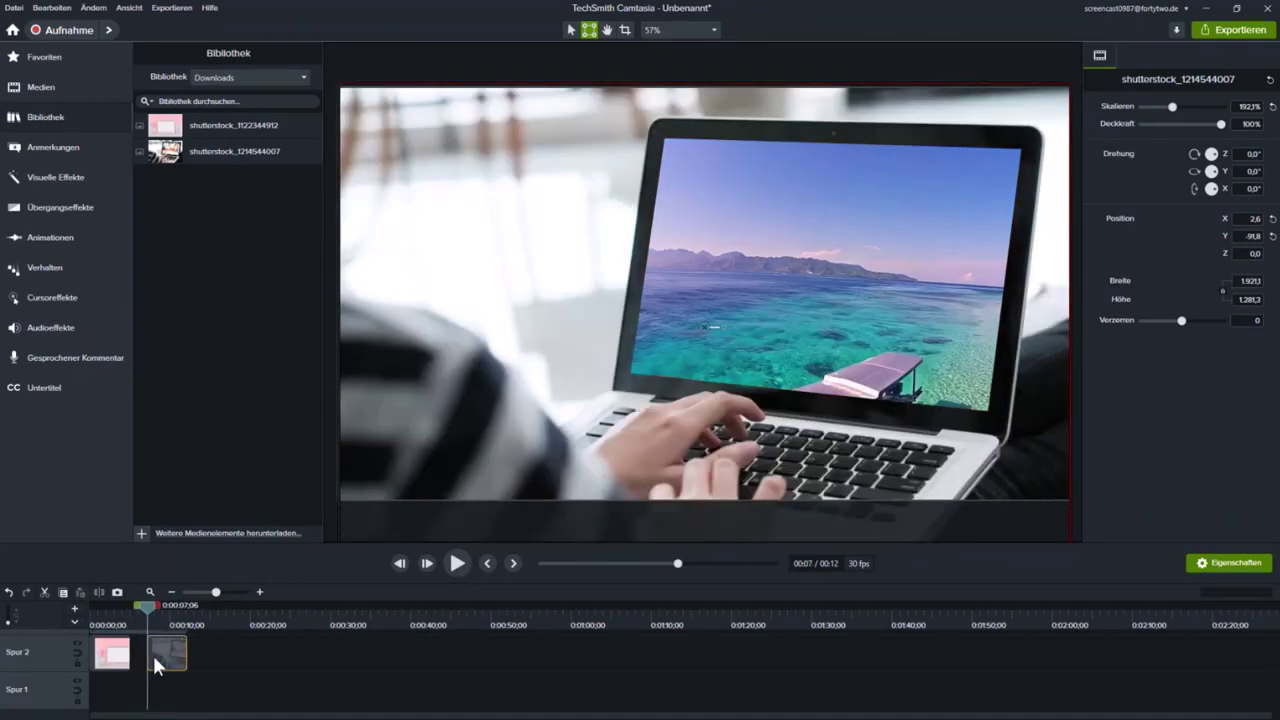
key("space")
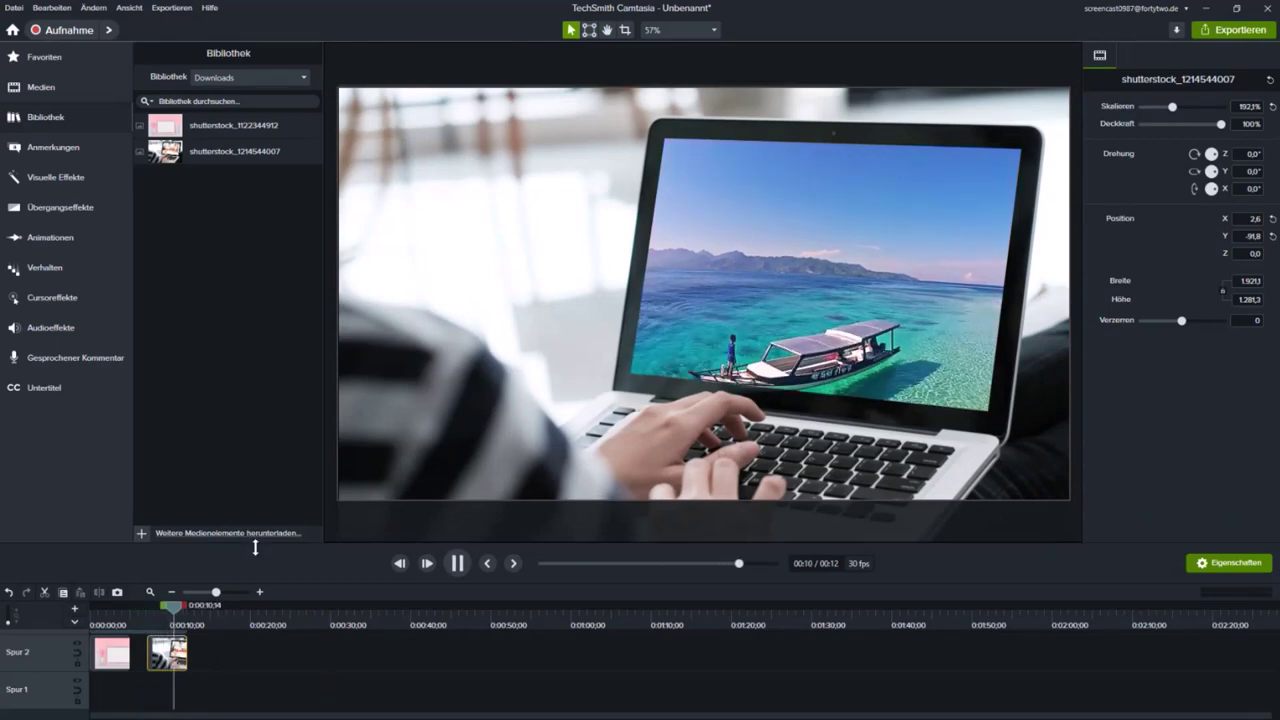
left_click(455, 564)
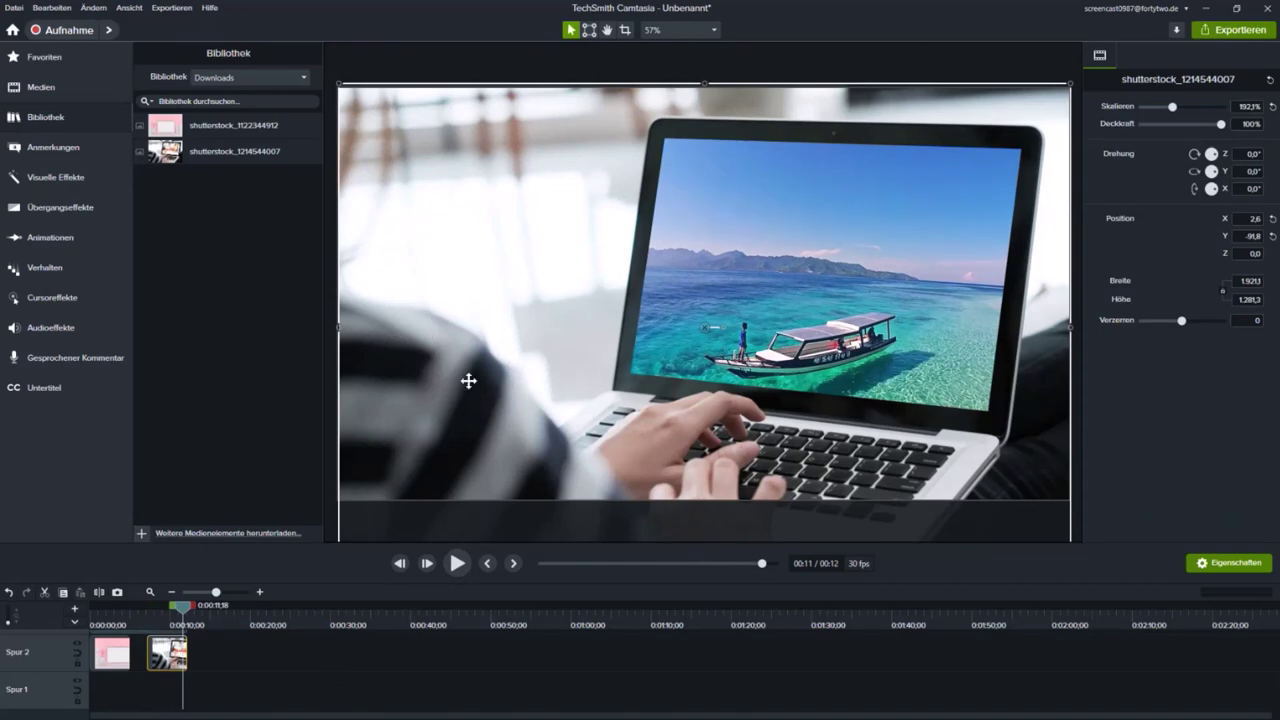
left_click_drag(156, 612, 169, 614)
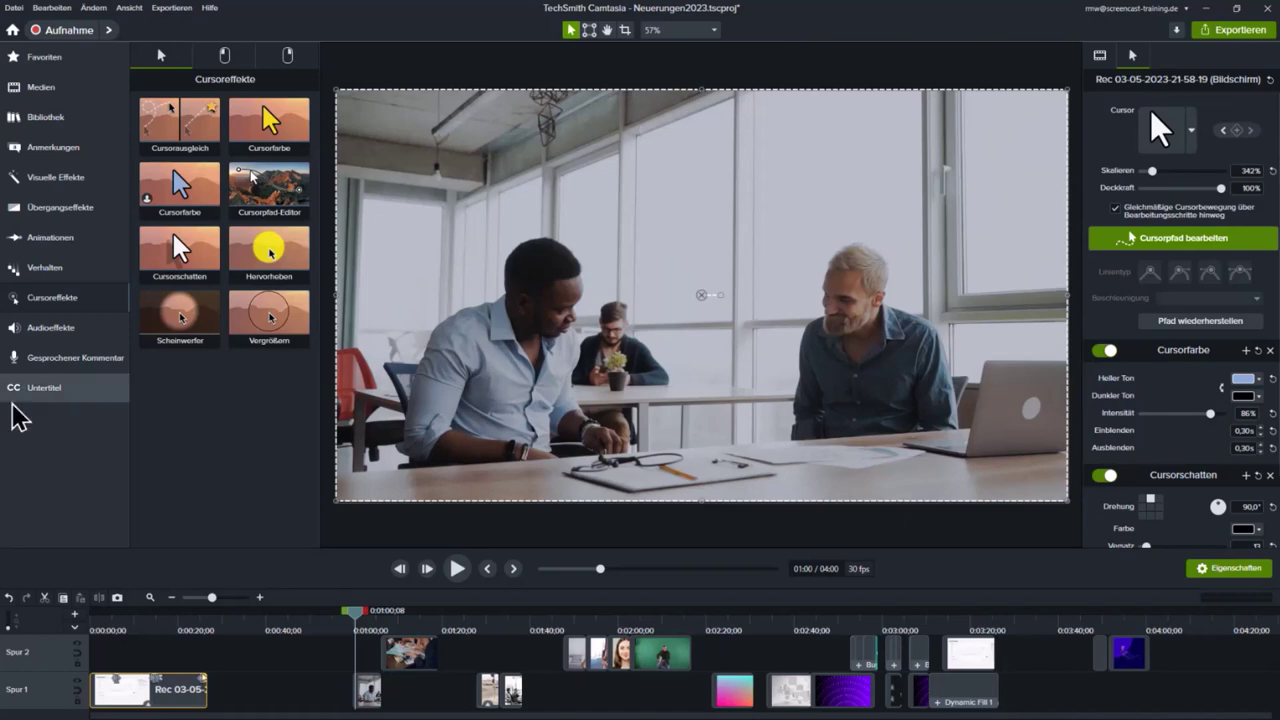
Apply the Couture filter from the visual effects to the photo of the two men at the meeting table
left_click(55, 179)
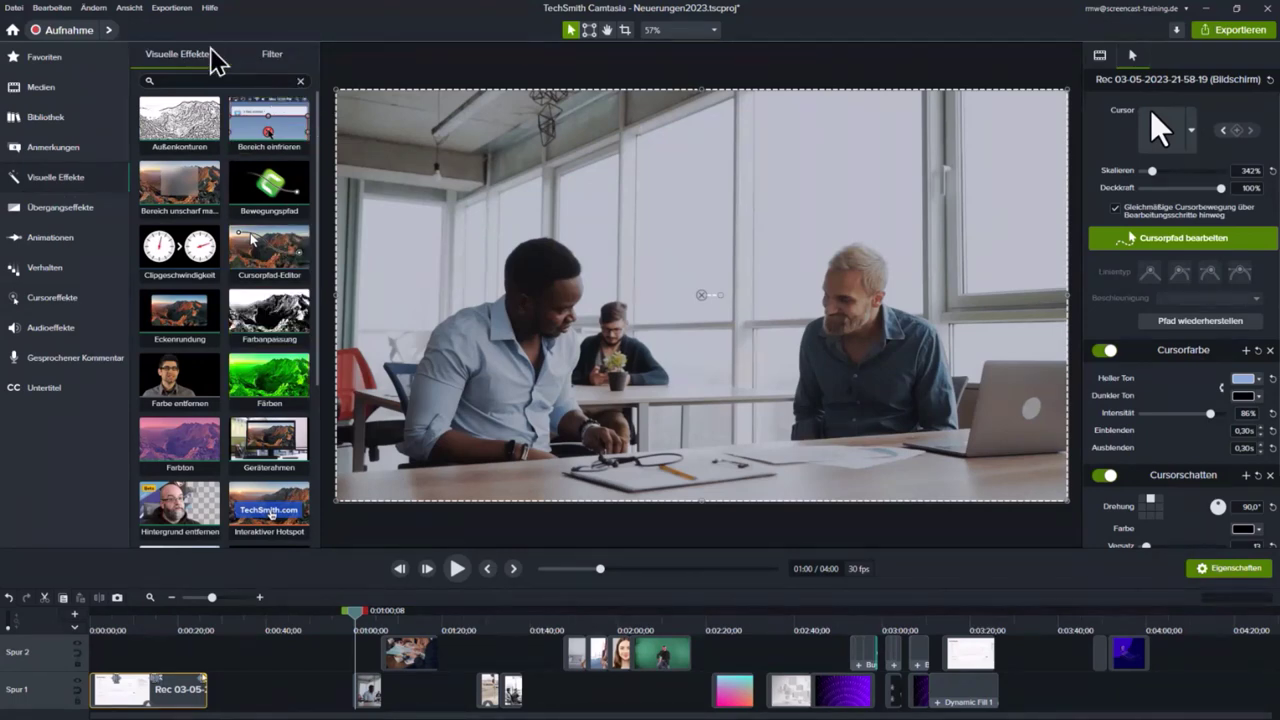
left_click(273, 57)
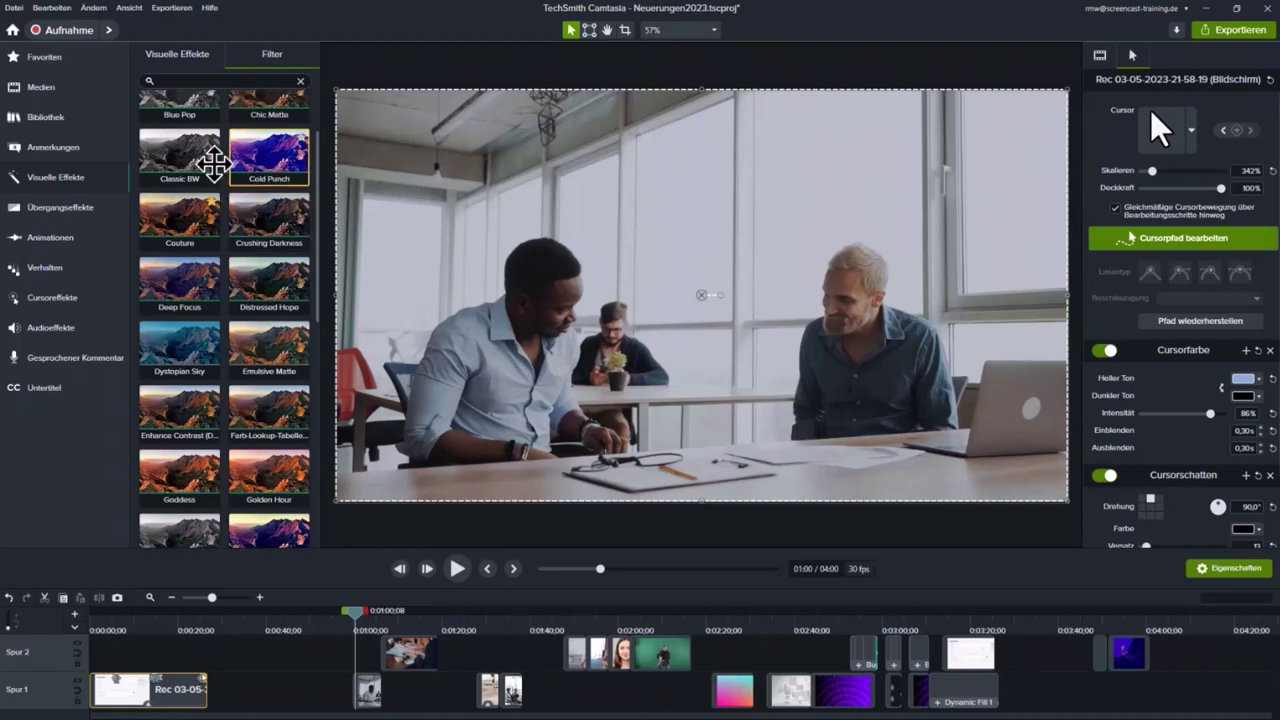
left_click_drag(186, 214, 777, 337)
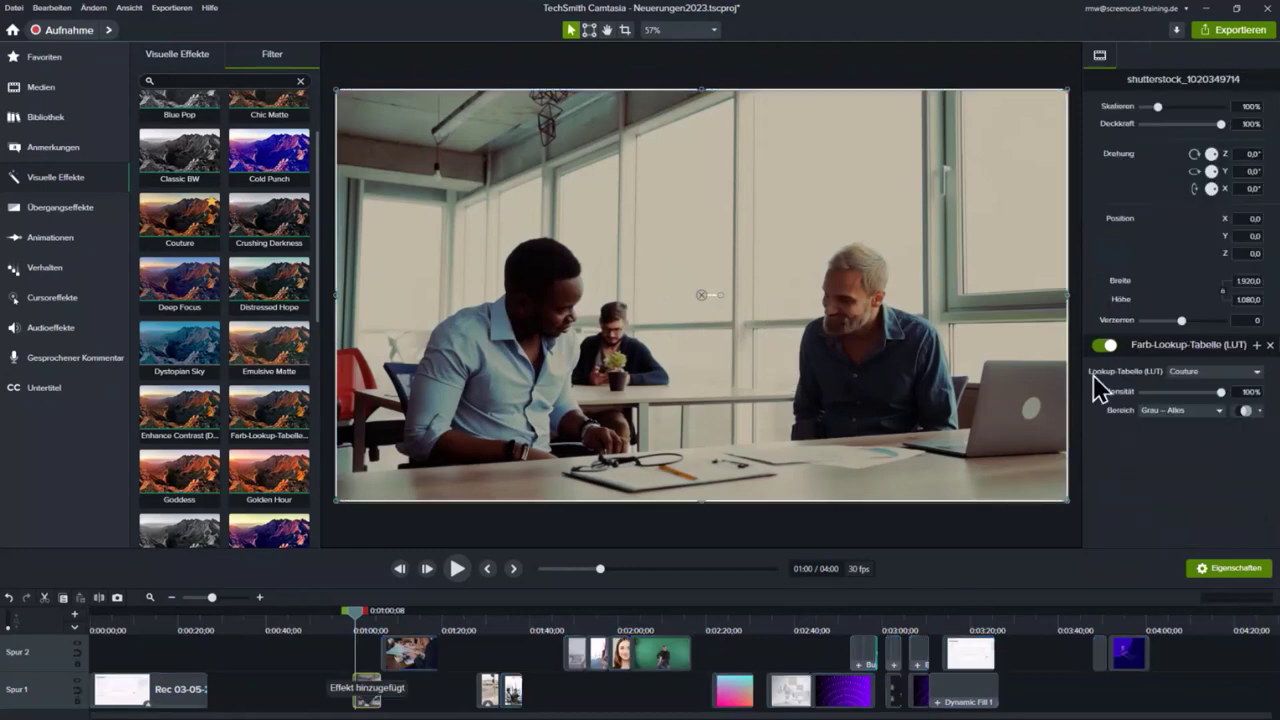
Change the meeting photo's lookup table to Kontrast verstärken (Standard) at 100% intensity and look through the range presets
left_click(1257, 371)
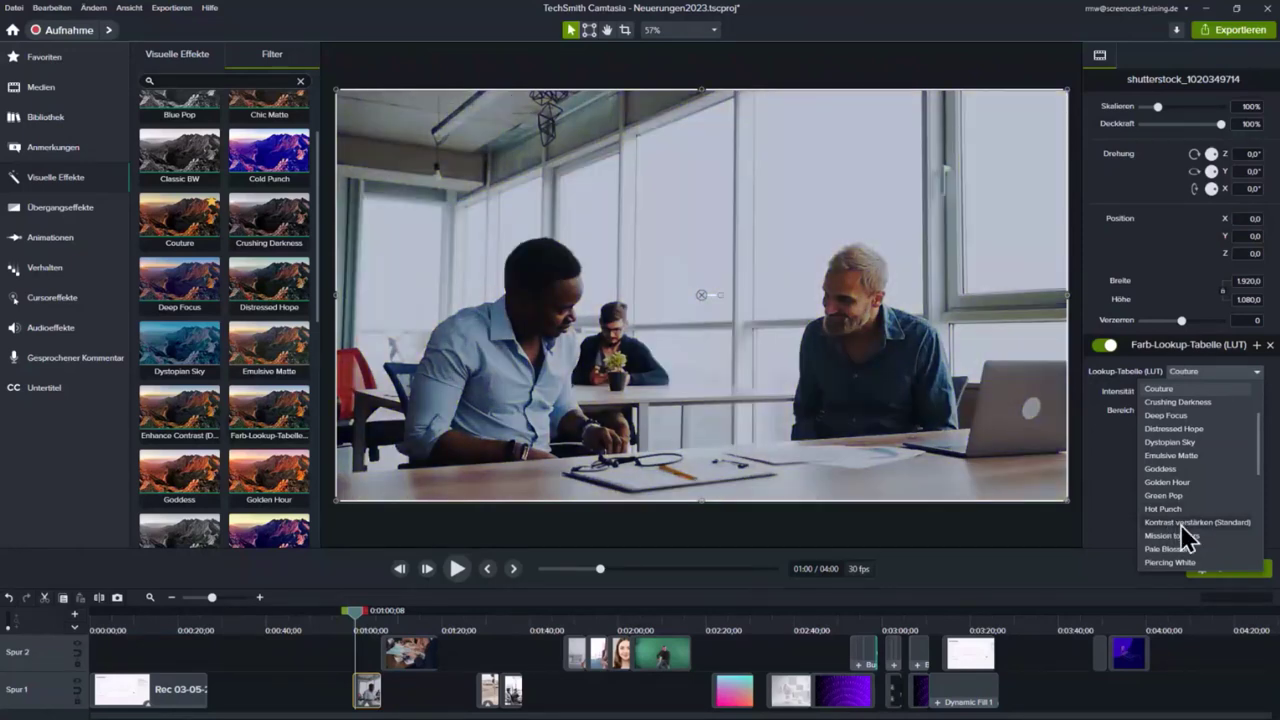
left_click(1182, 523)
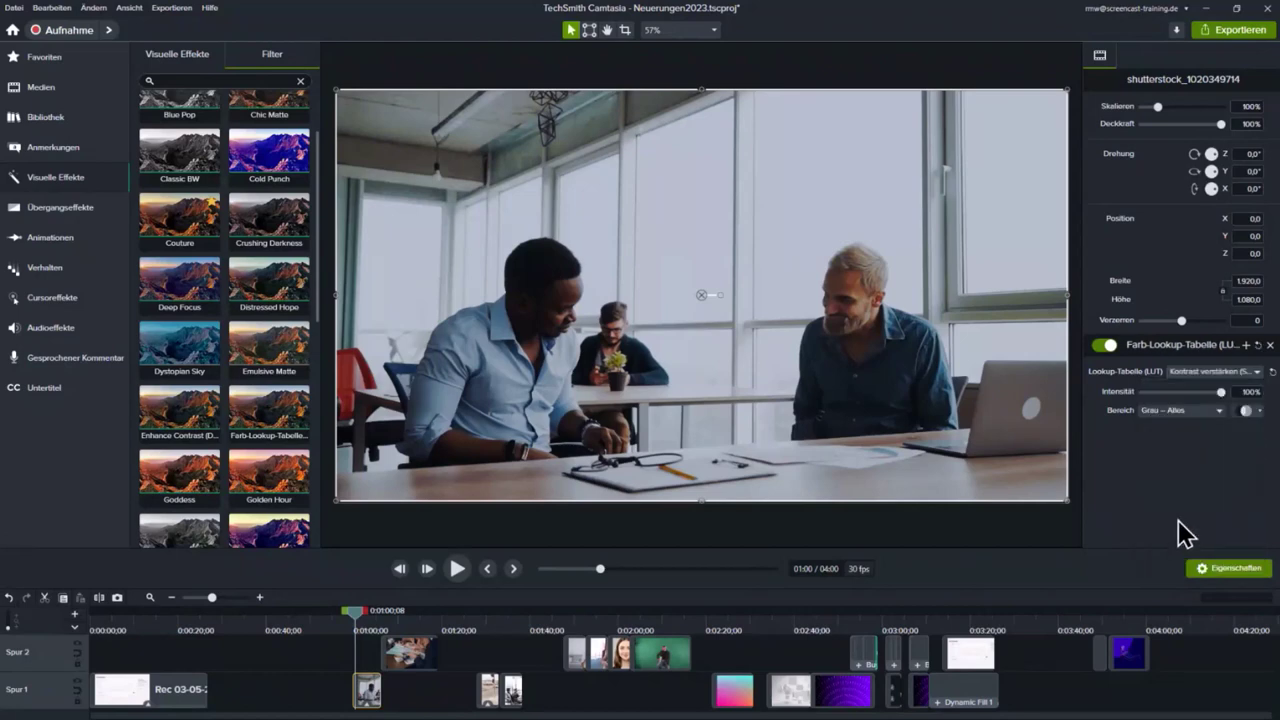
mouse_move(1220, 393)
left_mouse_down()
mouse_move(1177, 396)
mouse_move(1221, 393)
left_mouse_up()
left_click(1219, 411)
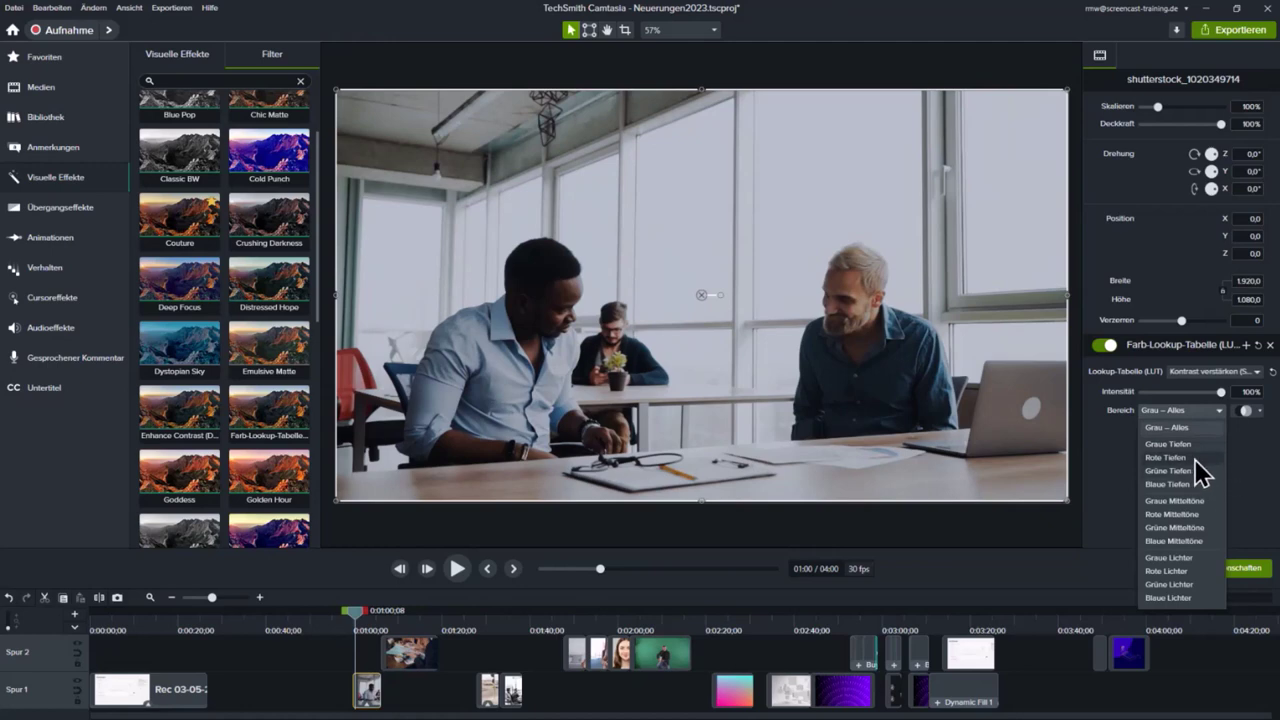
left_click(1249, 466)
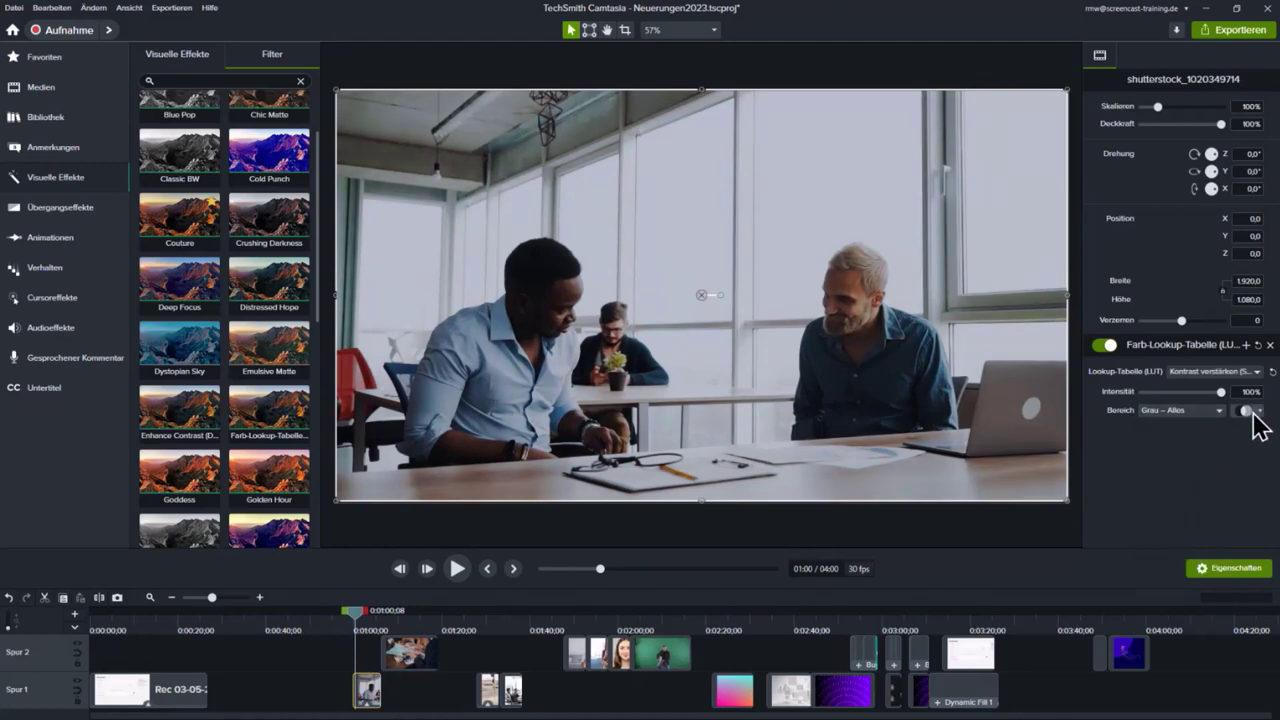
Show the LUT's custom range settings, choose the Rot channel and narrow its range to 35 through 183
left_click(1250, 411)
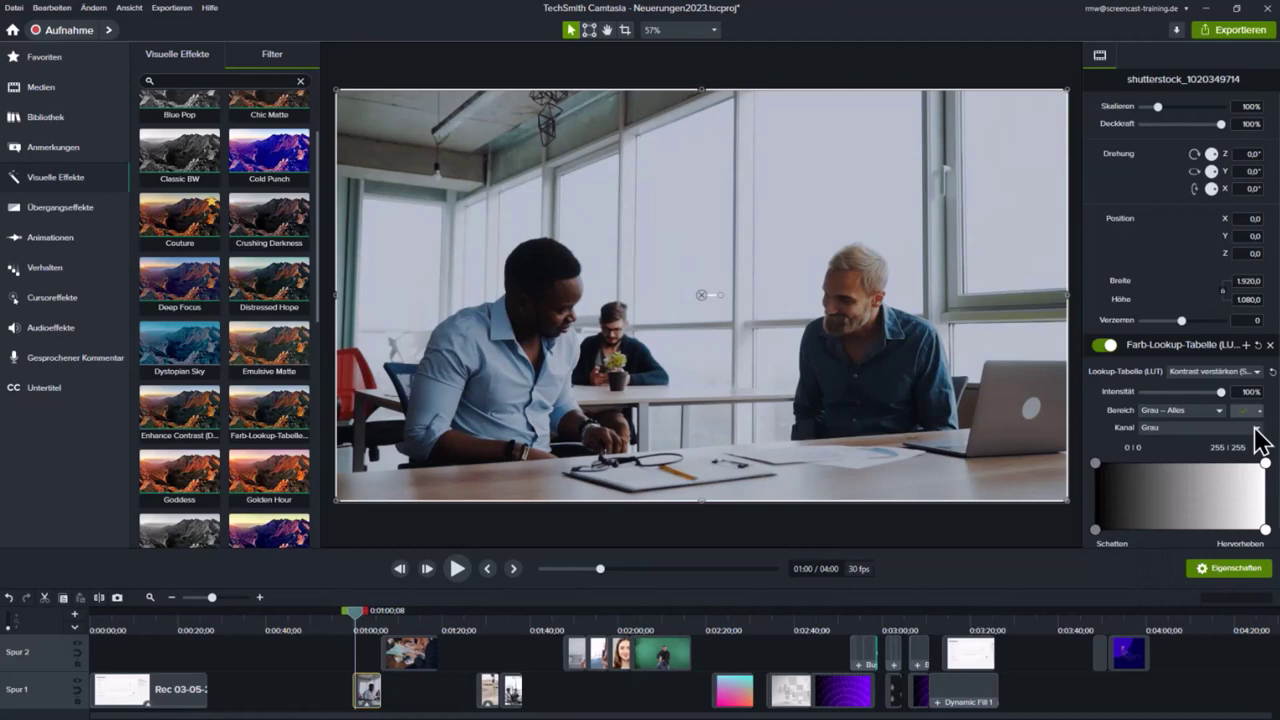
left_click(1256, 428)
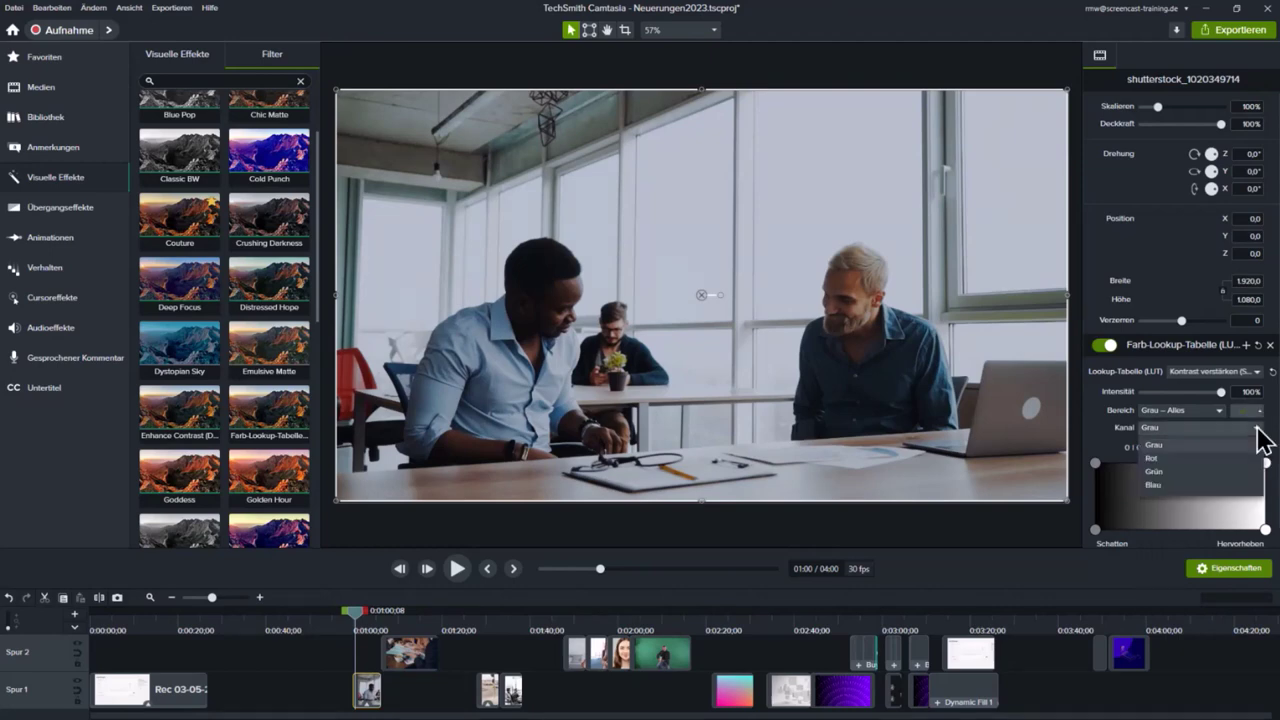
left_click(1214, 459)
left_click_drag(1263, 463, 1200, 464)
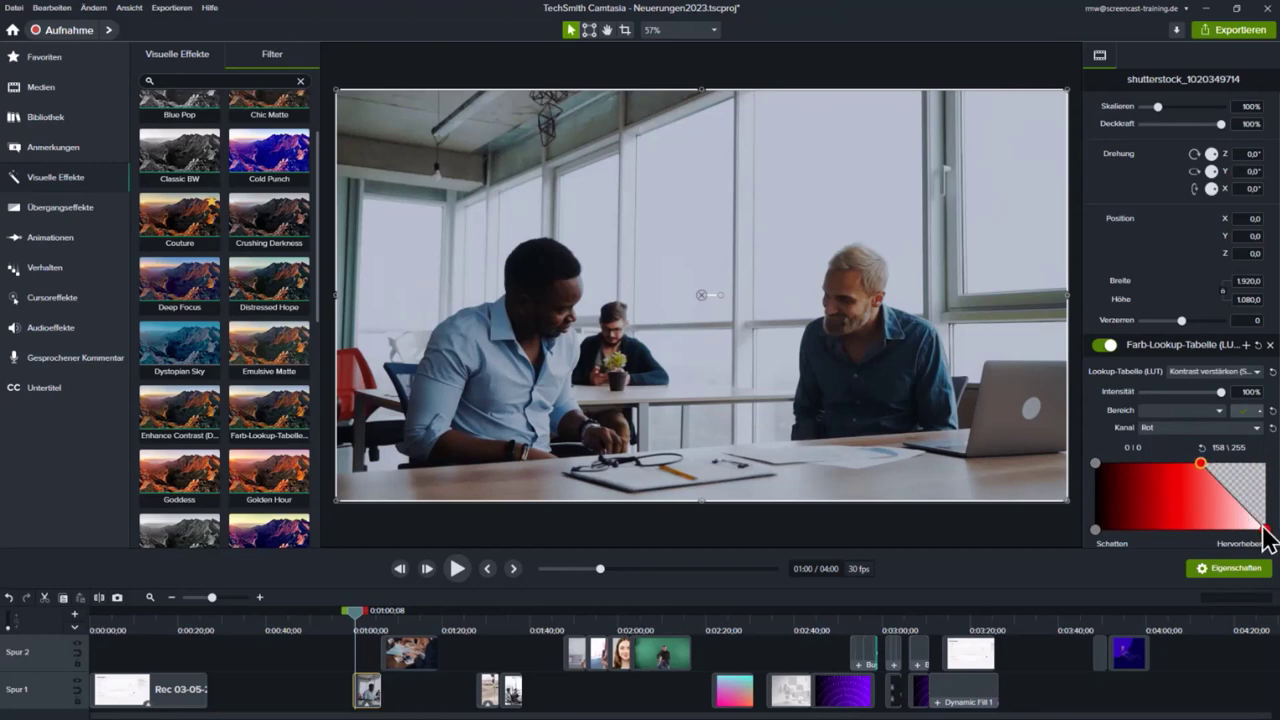
left_click_drag(1263, 528, 1193, 528)
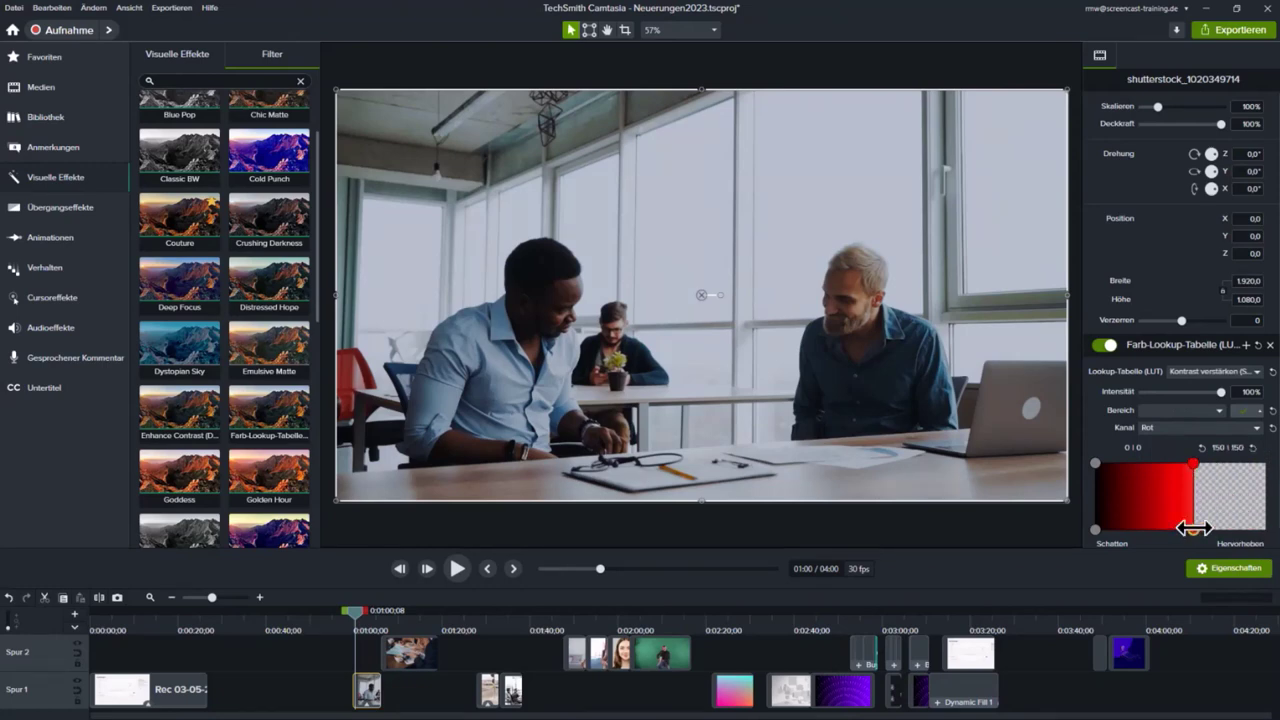
left_click_drag(1103, 472, 1127, 480)
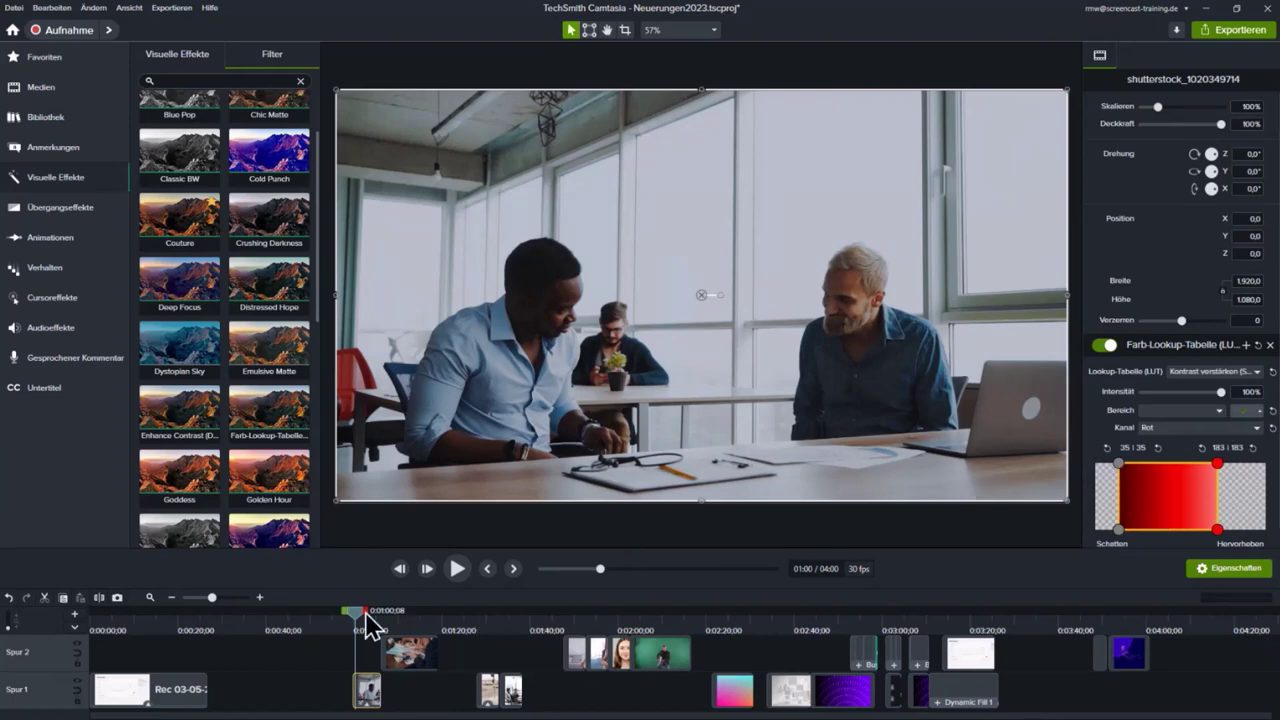
Apply the Emulsive Matte filter to the photo of the desk with documents and coffee at about 1:11
left_click_drag(362, 622, 412, 624)
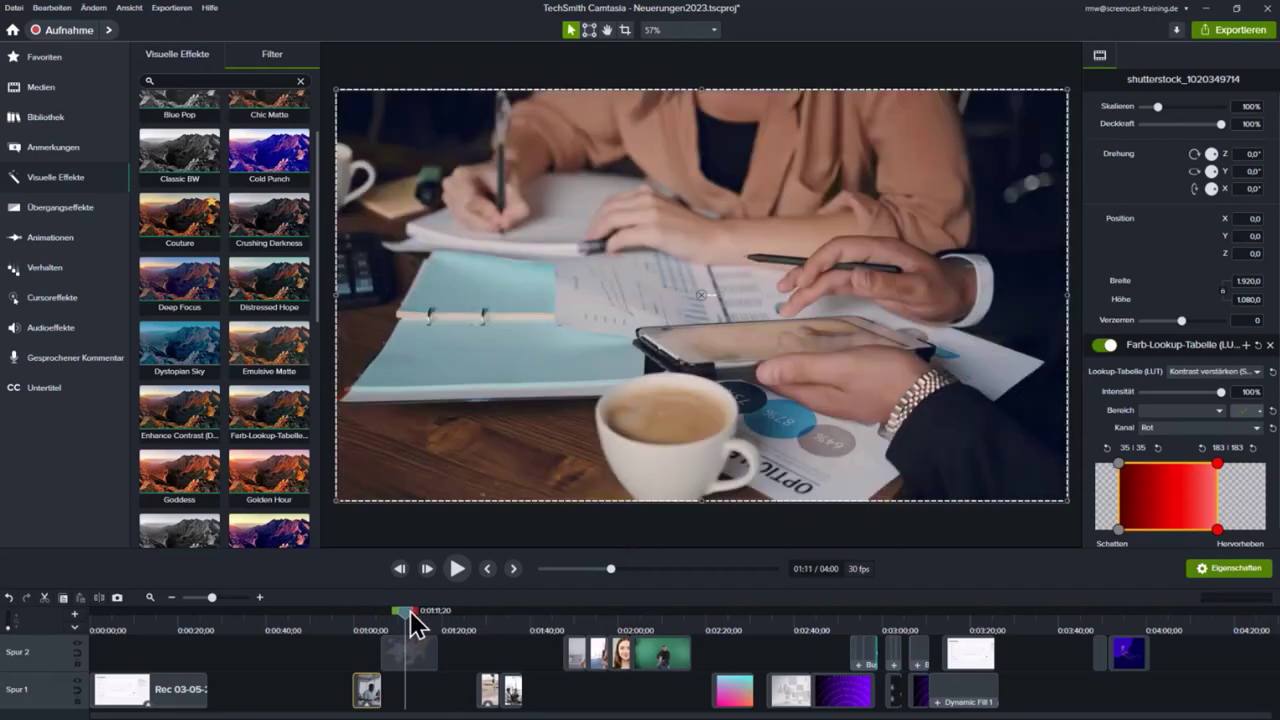
left_click_drag(257, 346, 806, 340)
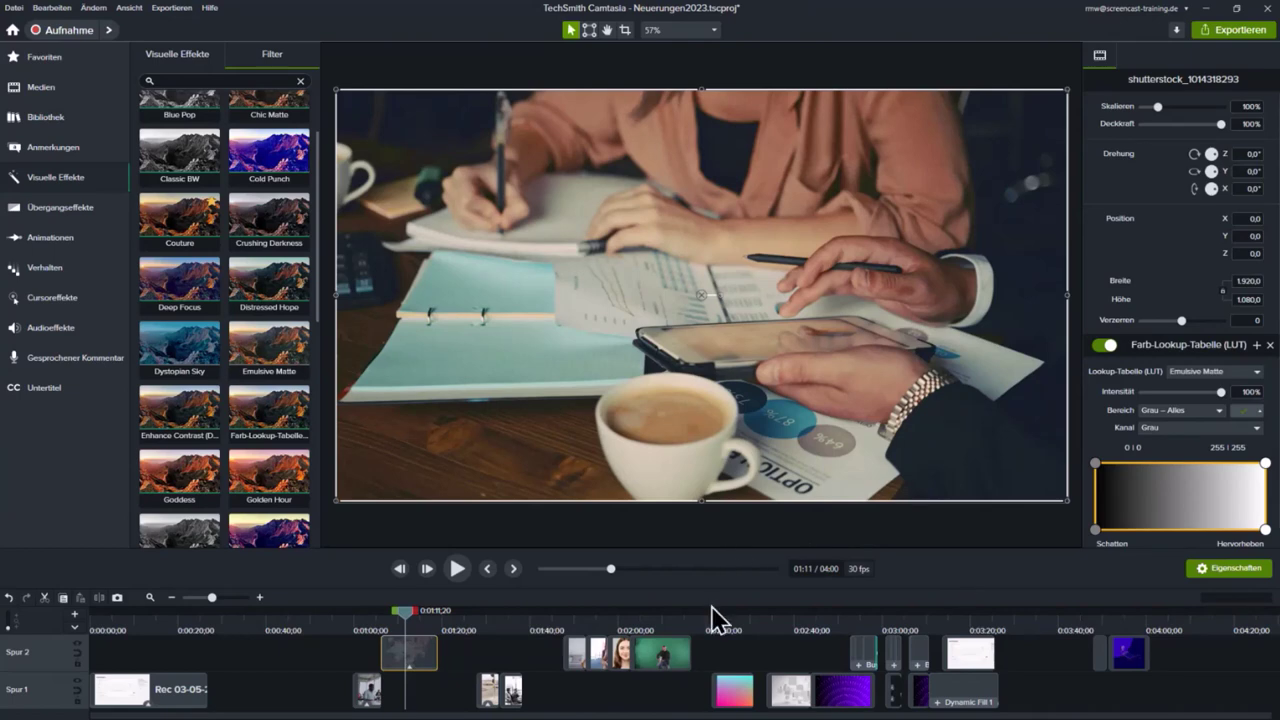
Import the LUT file Presetpro - Castle Cool.cube from the OPEN - Castle Cool LUTs folder within 35 Free LUTs
left_click(1257, 375)
scroll(1248, 470, "down", 5)
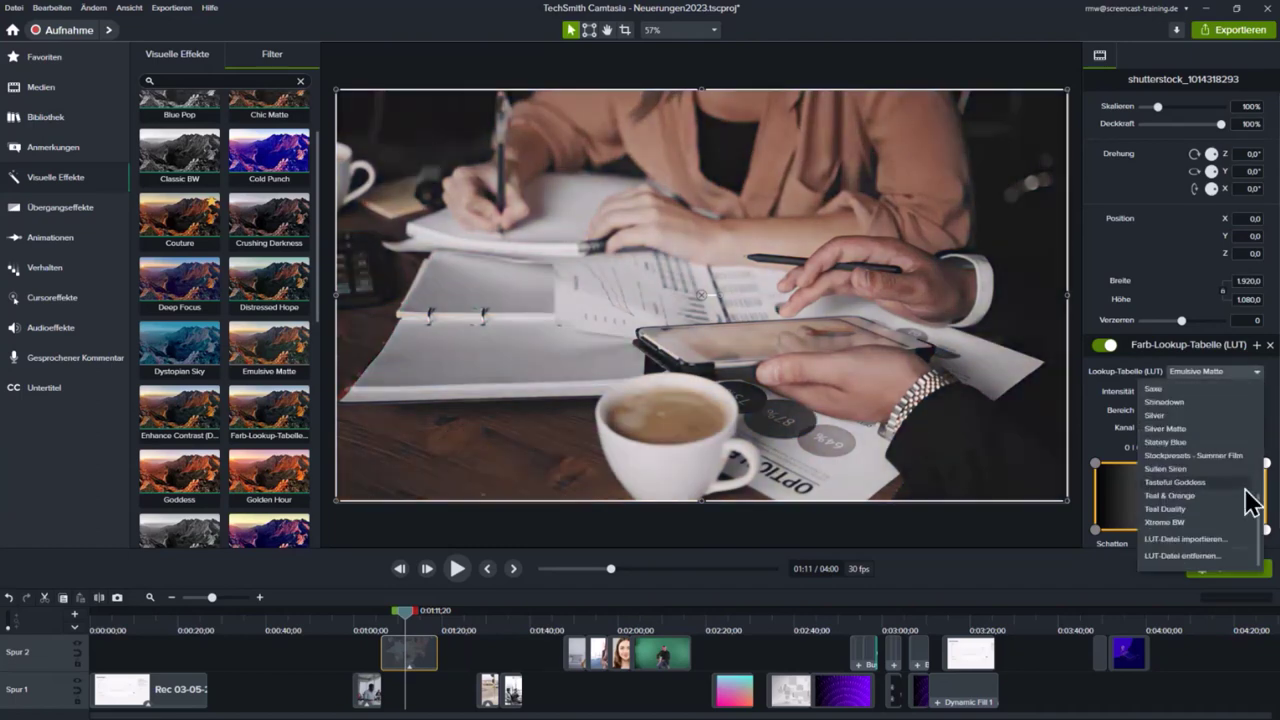
left_click(1180, 540)
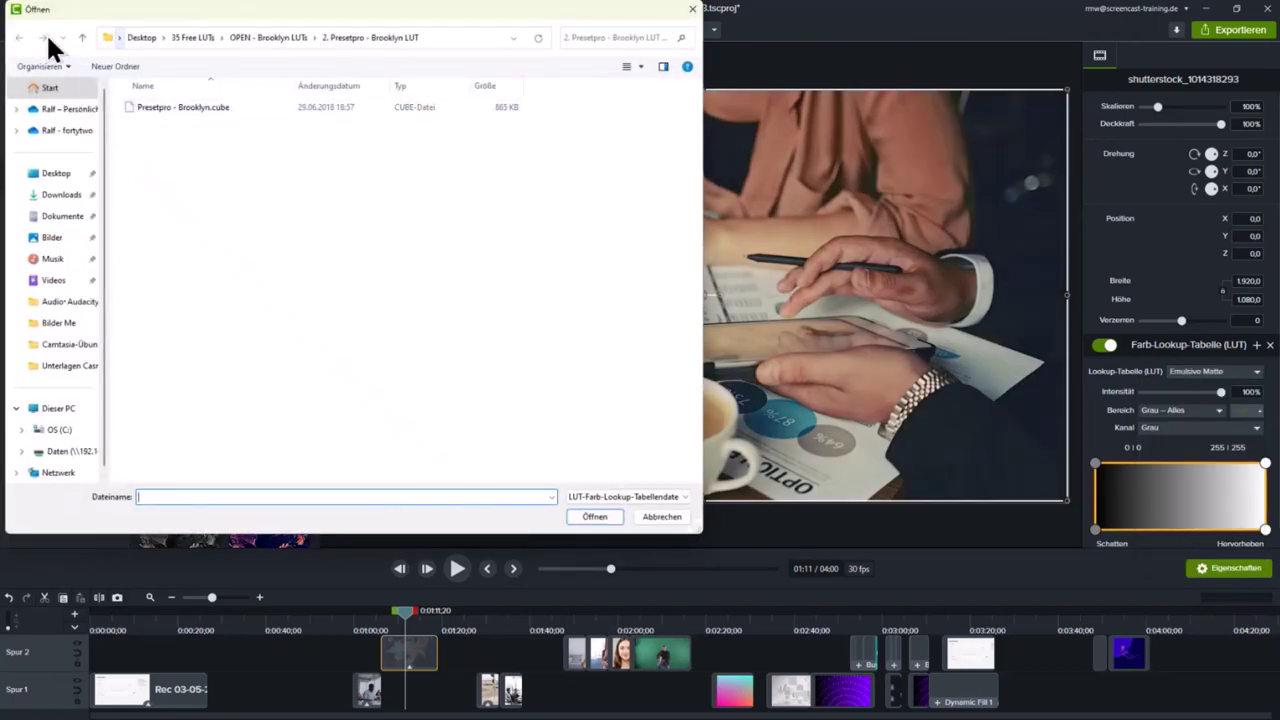
left_click(195, 37)
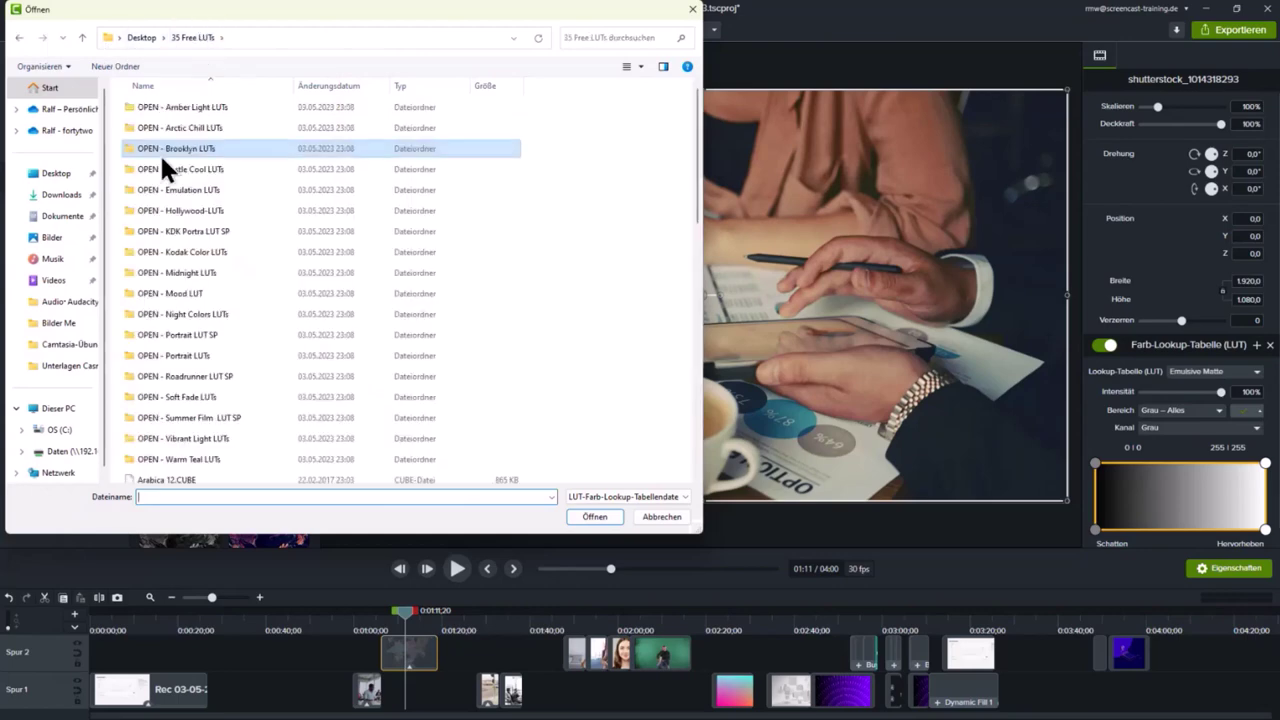
double_click(130, 167)
left_click(124, 101)
double_click(127, 110)
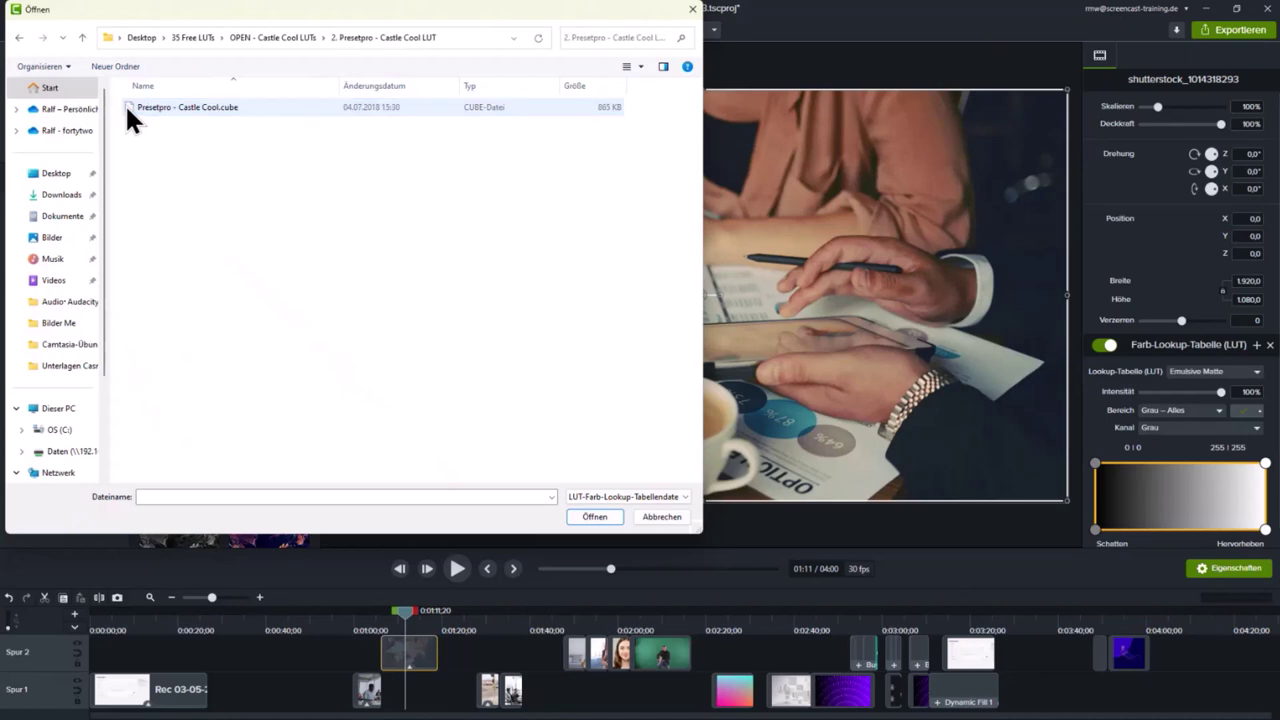
left_click(150, 110)
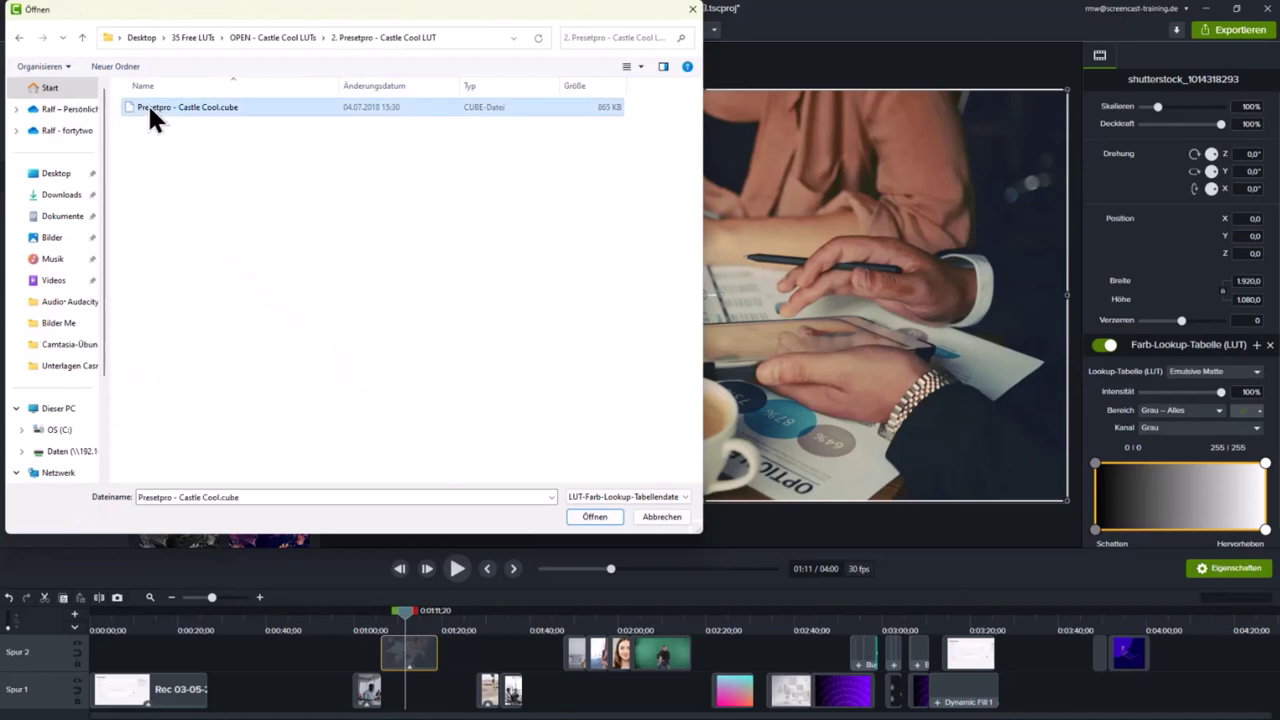
left_click(600, 520)
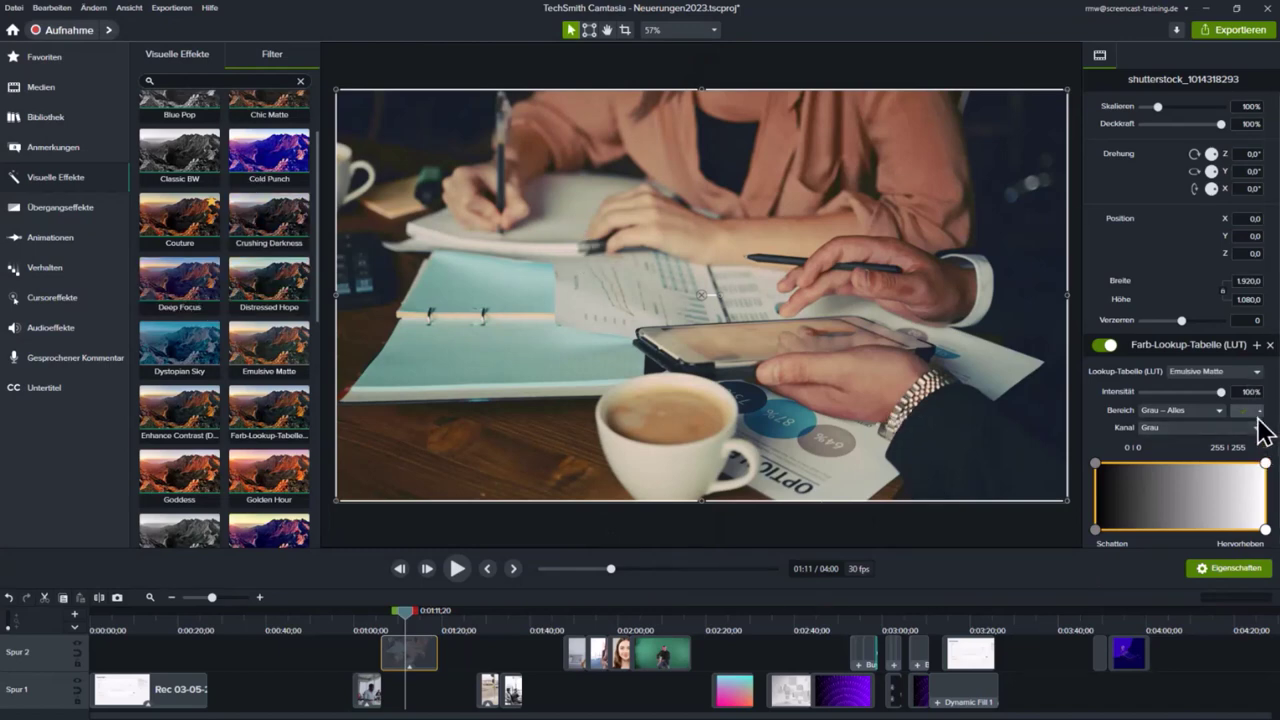
Check the lookup table list for the imported LUT and save the current effect as a preset named Farb-Lookup-Tabelle (LUT)
left_click(1257, 374)
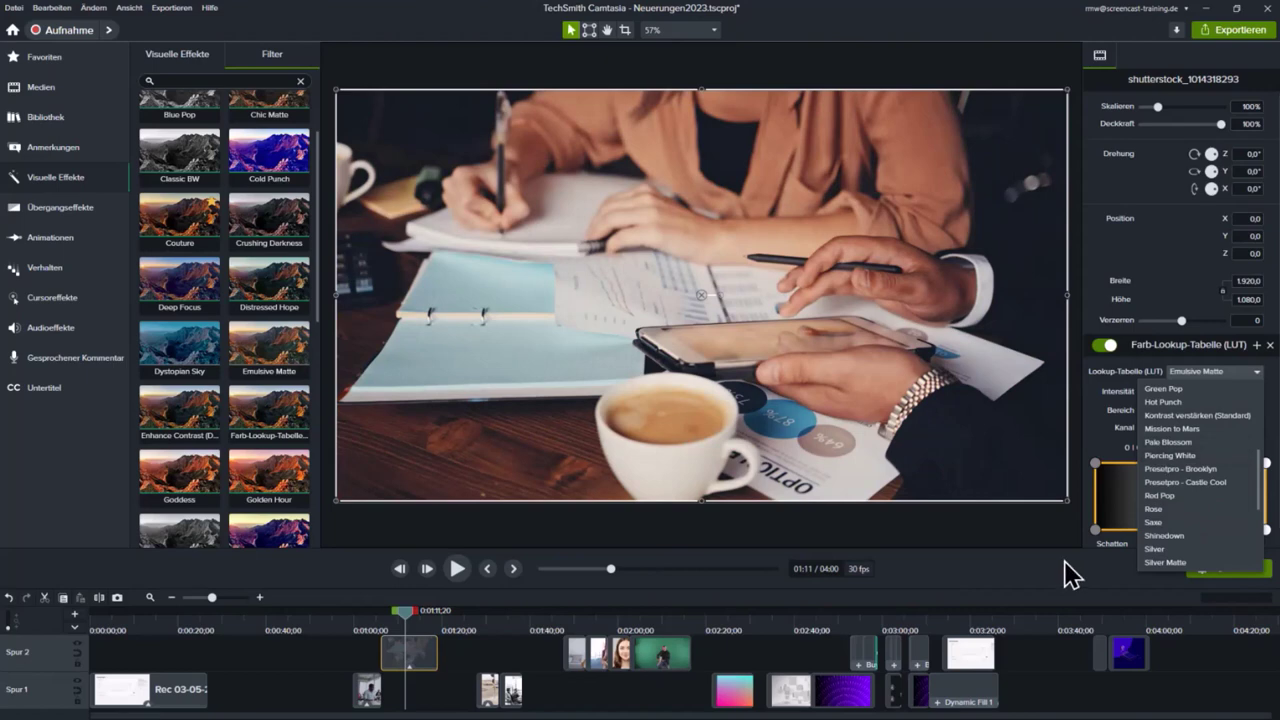
left_click(1049, 586)
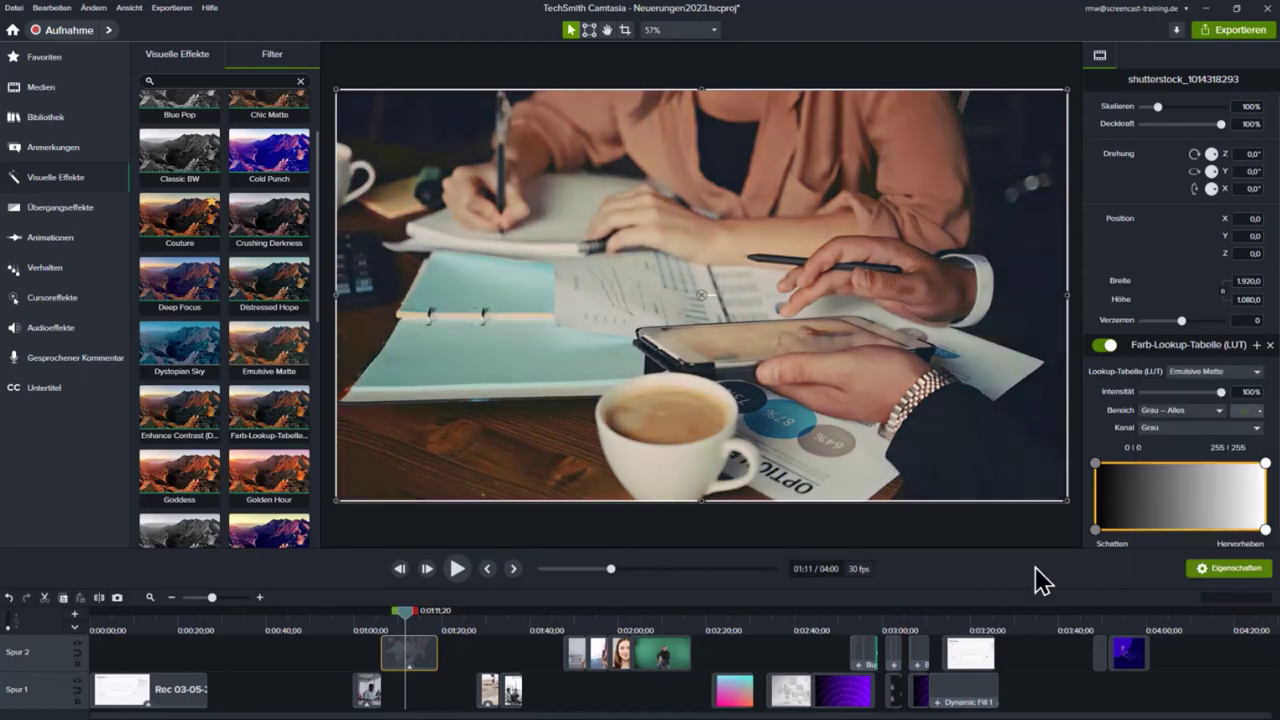
left_click(1257, 345)
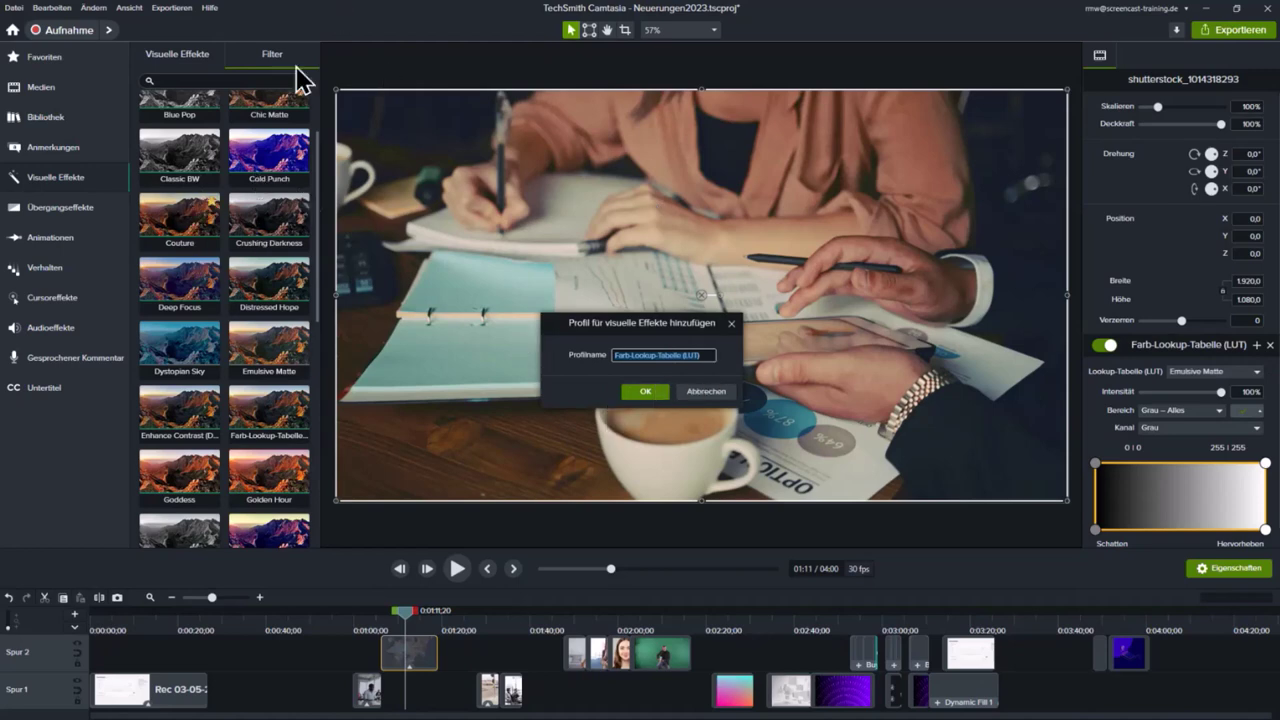
left_click(648, 391)
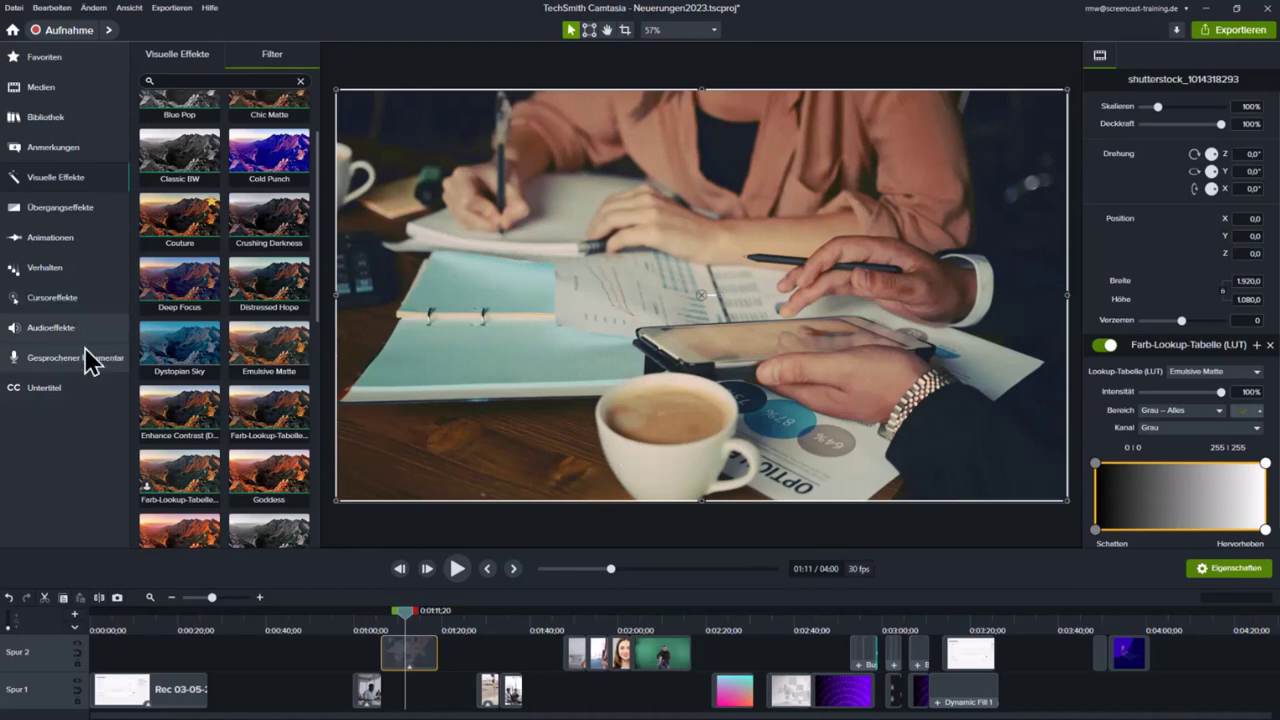
Apply the Vignette visual effect to the photo of the woman in the red beanie at about 1:30
left_click(68, 180)
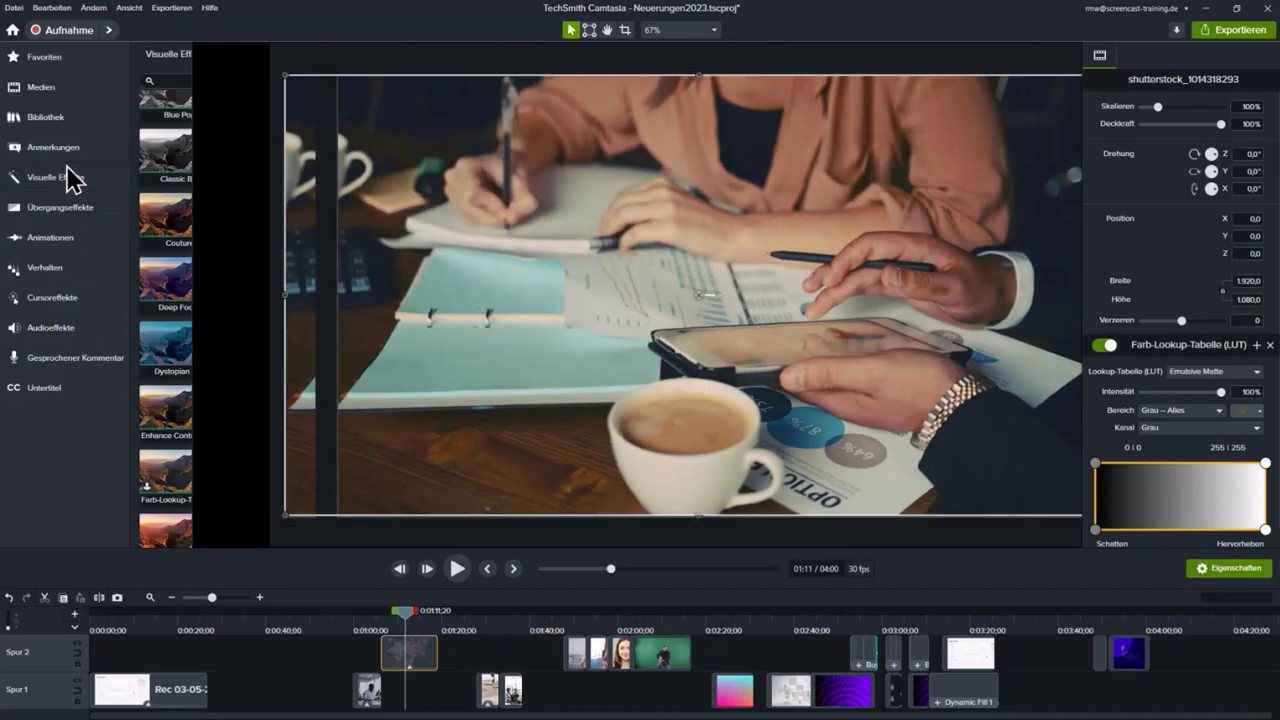
left_click(170, 50)
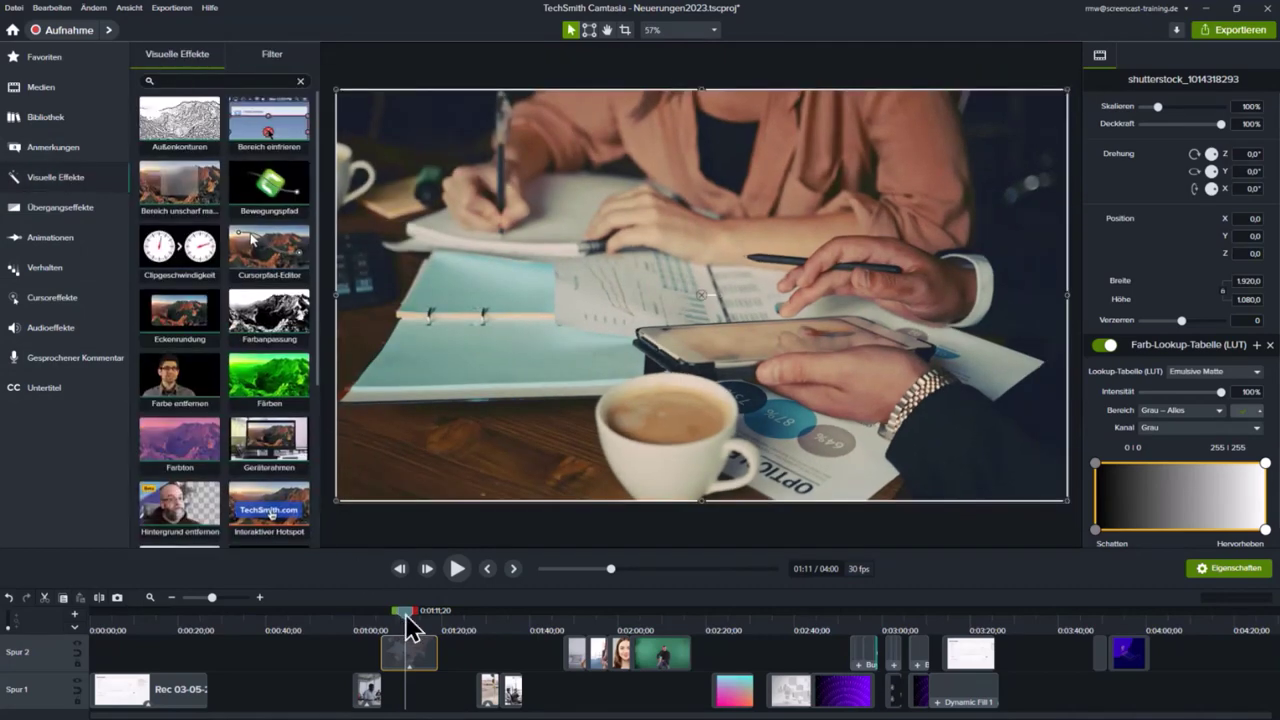
left_click_drag(406, 615, 490, 614)
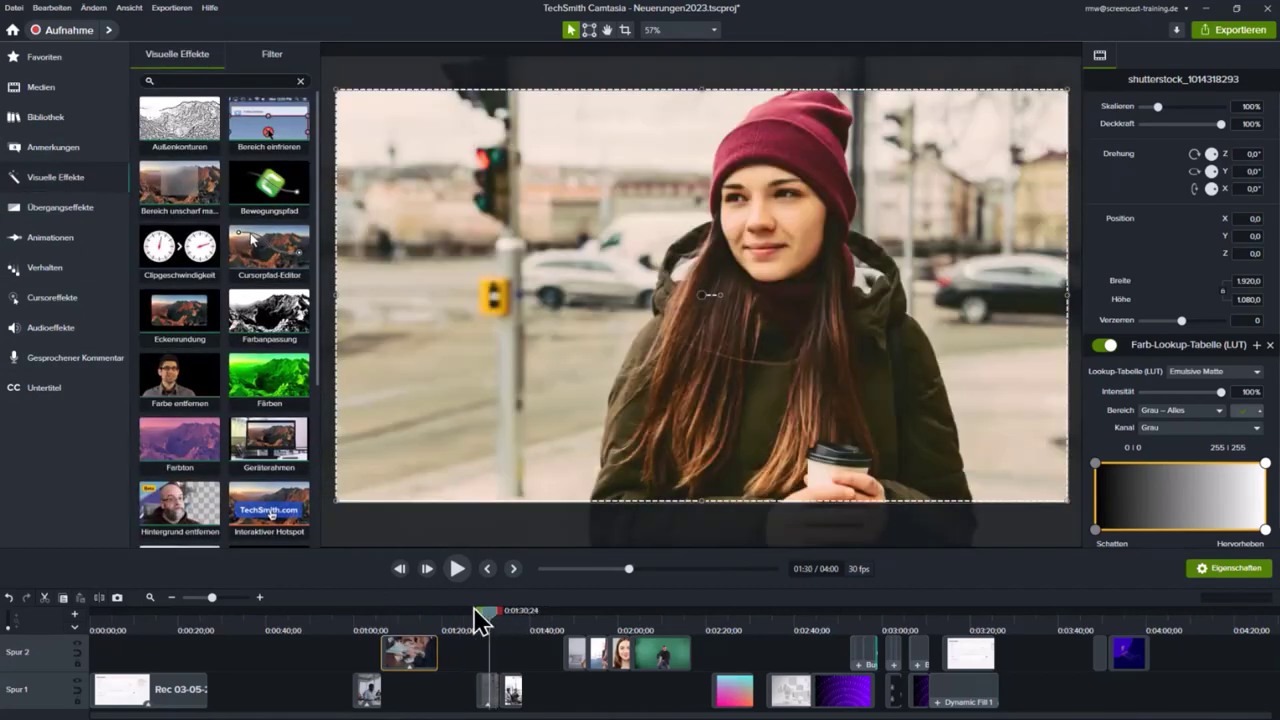
scroll(249, 510, "down", 5)
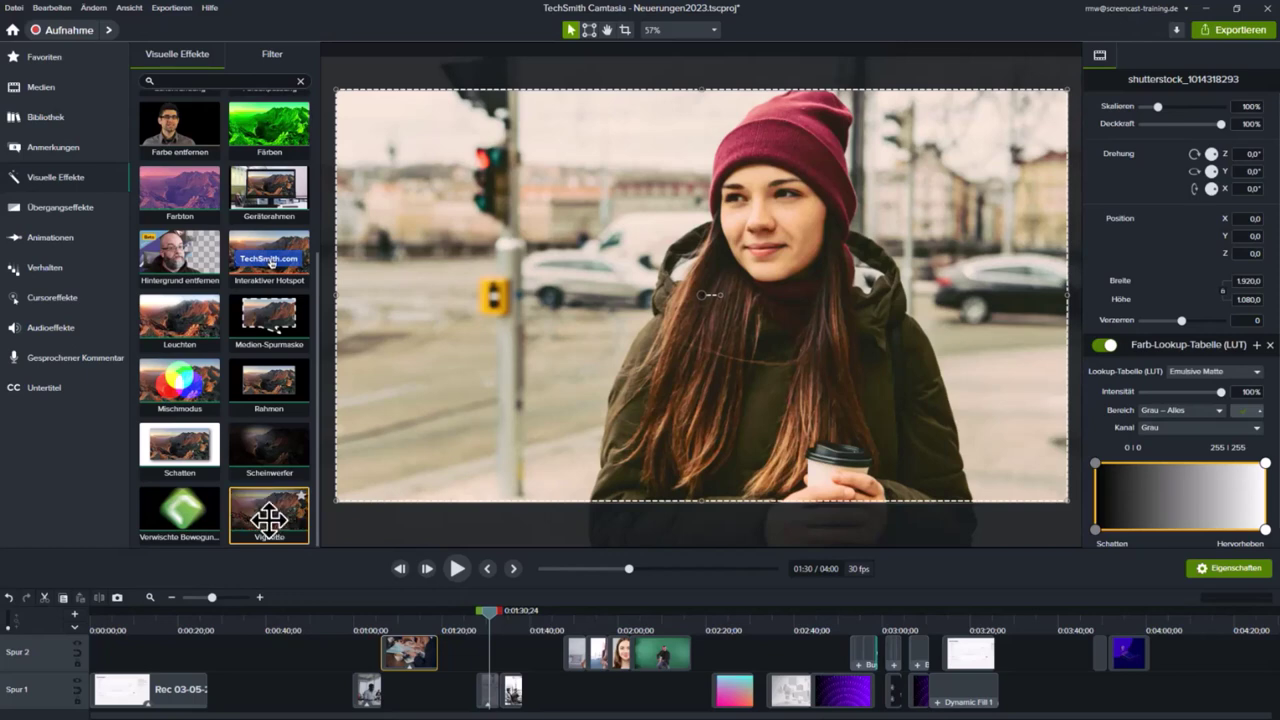
left_click_drag(266, 516, 495, 706)
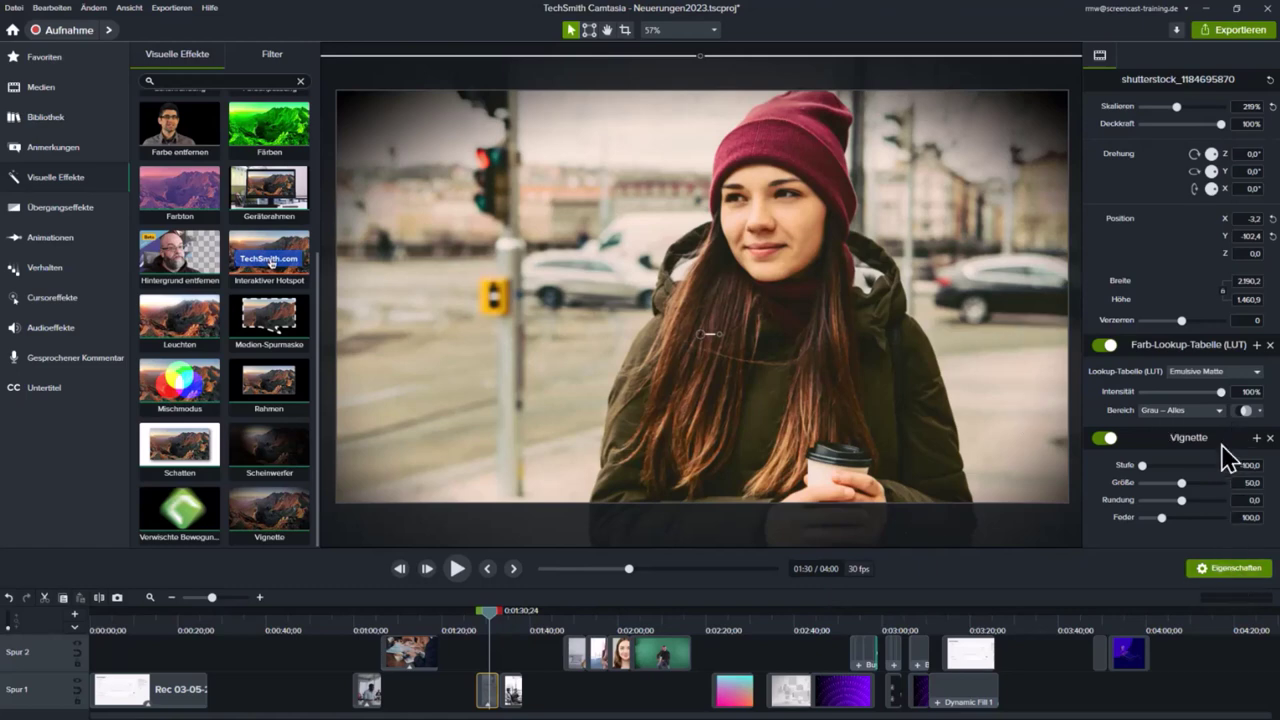
Set the woman photo's vignette to a Stufe of -84,7 and a Größe of 61,9
left_click(1150, 467)
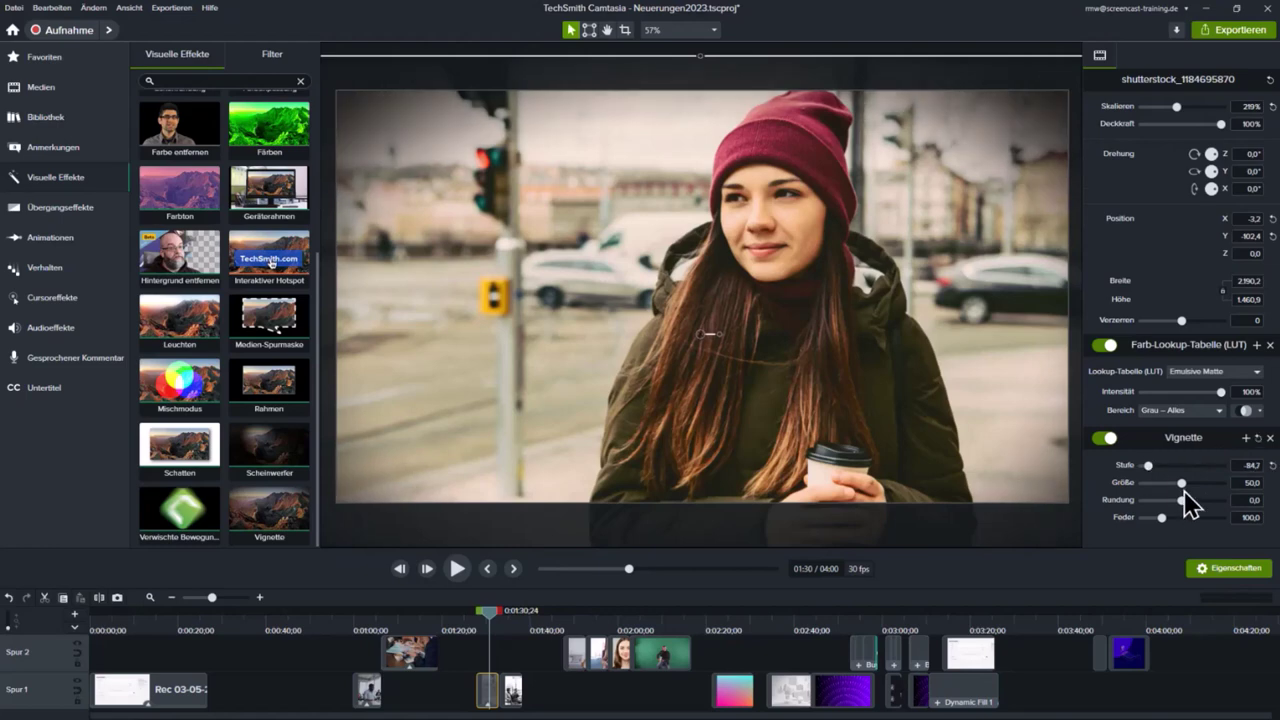
left_click_drag(1182, 484, 1191, 482)
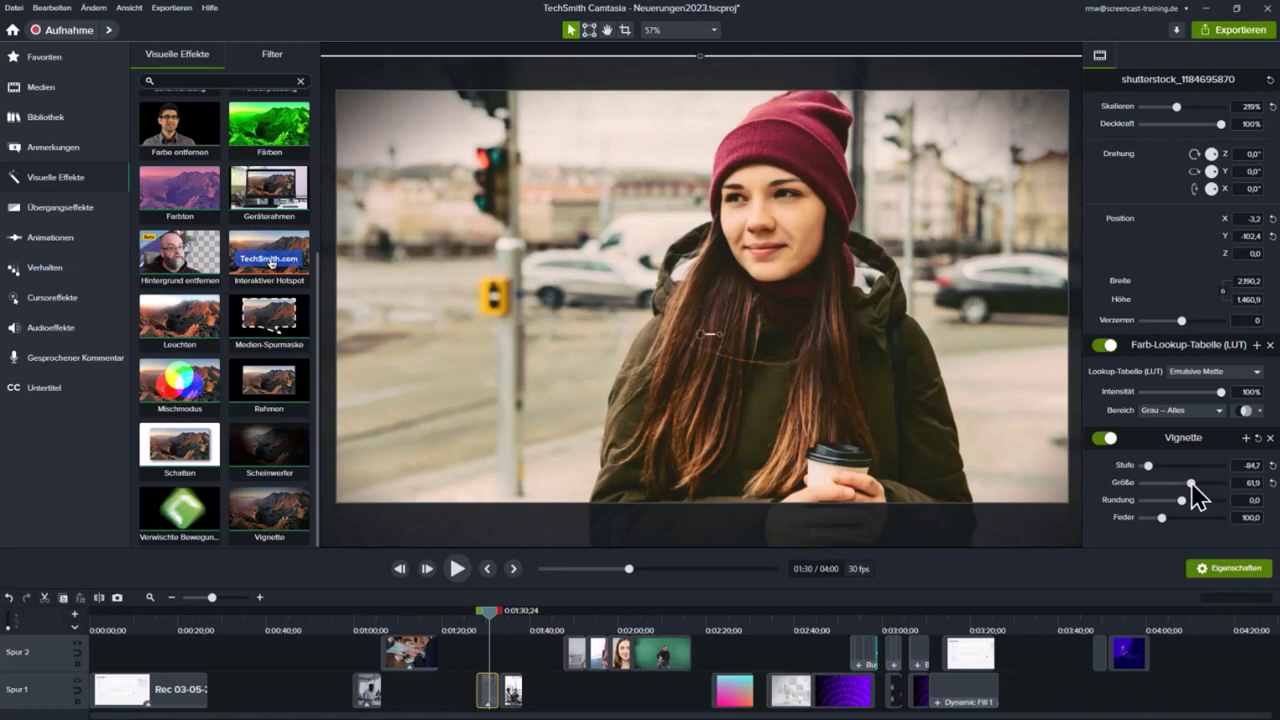
left_click_drag(1191, 482, 1191, 481)
Apply the Vignette effect to the black-and-white meeting photo at about 1:36 and adjust the shape of the vignette
left_click_drag(499, 614, 512, 612)
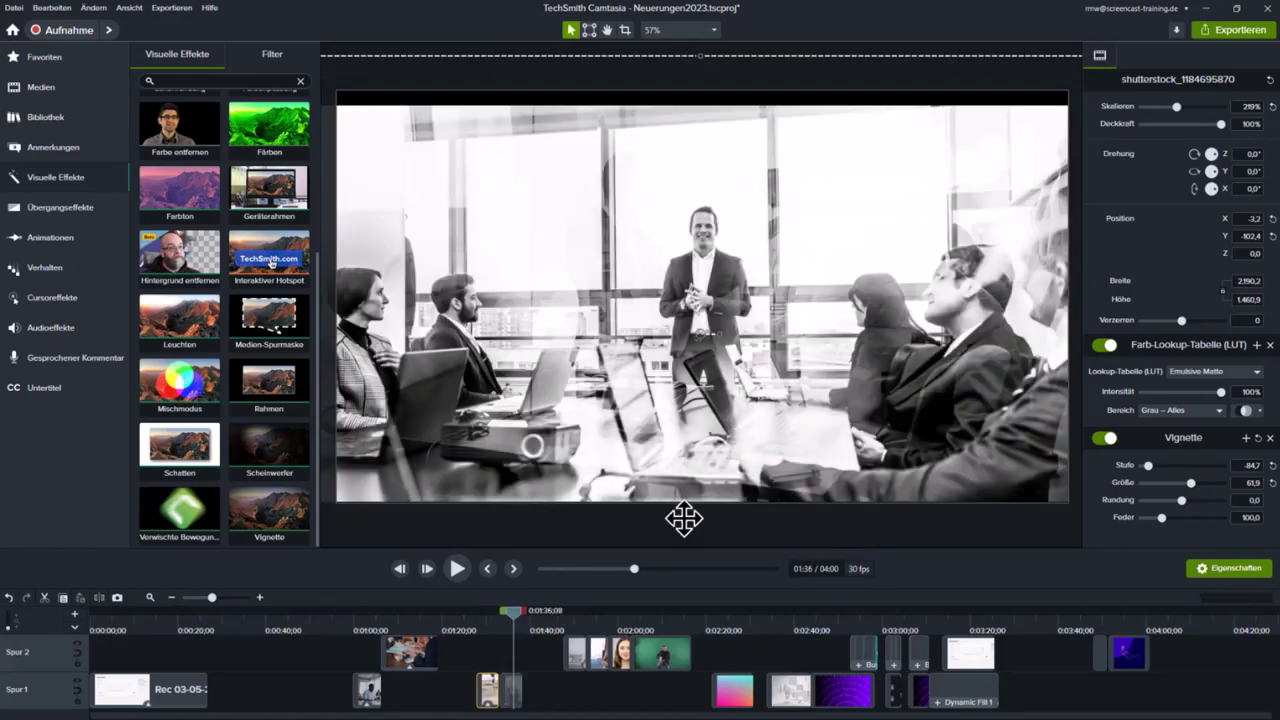
left_click_drag(302, 513, 757, 294)
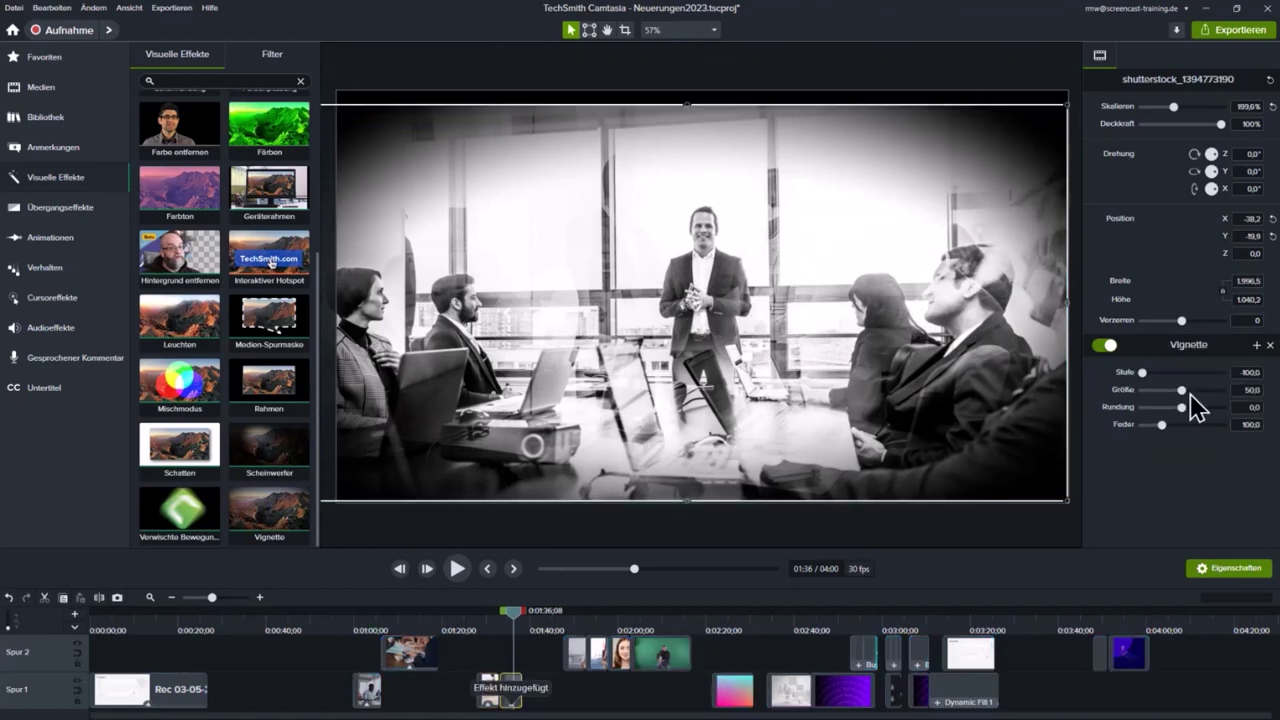
left_click_drag(1182, 407, 1211, 392)
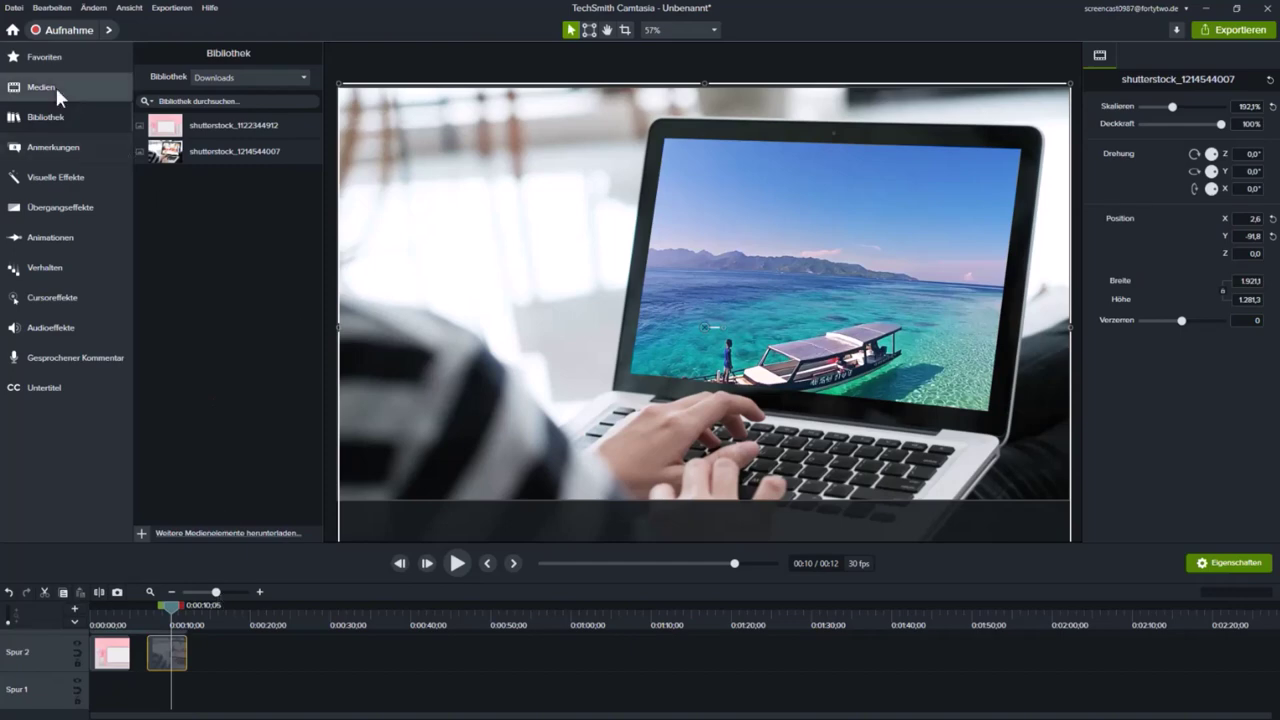
Add the red star shape to the canvas at about 0:18 and extend its clip on Spur 1 to about 0:35
left_click(238, 609)
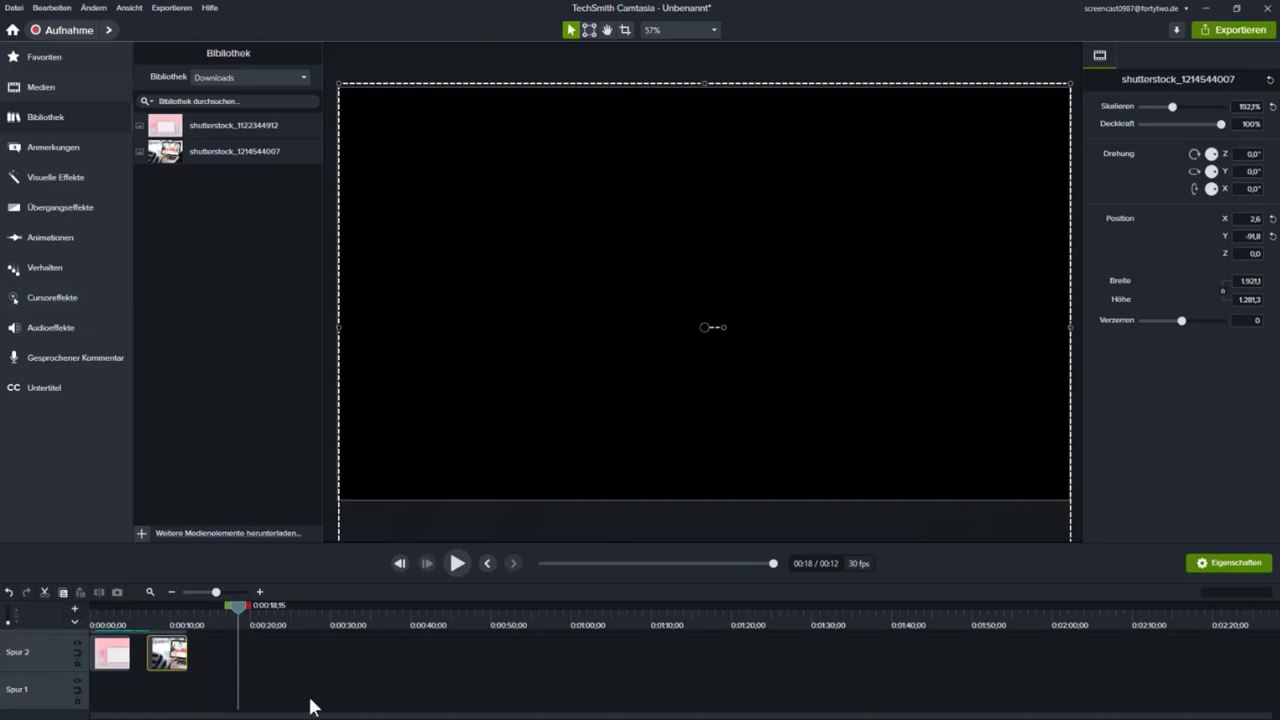
left_click(307, 652)
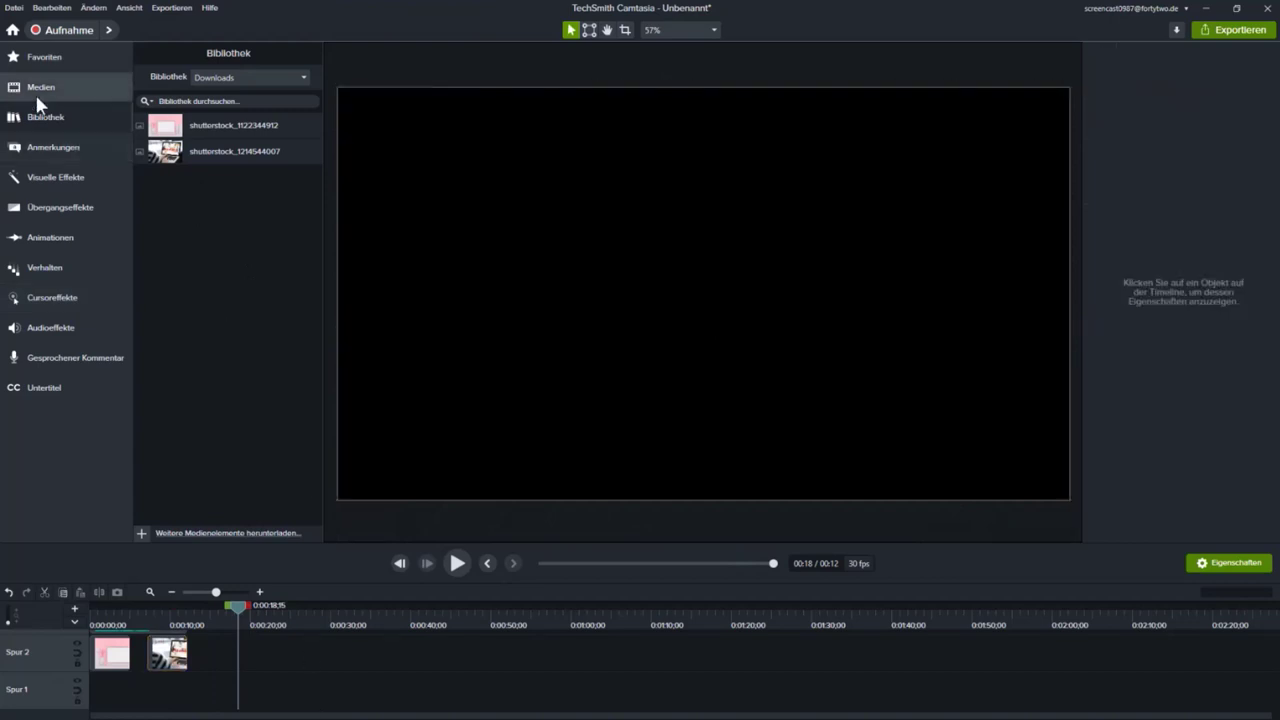
left_click(40, 147)
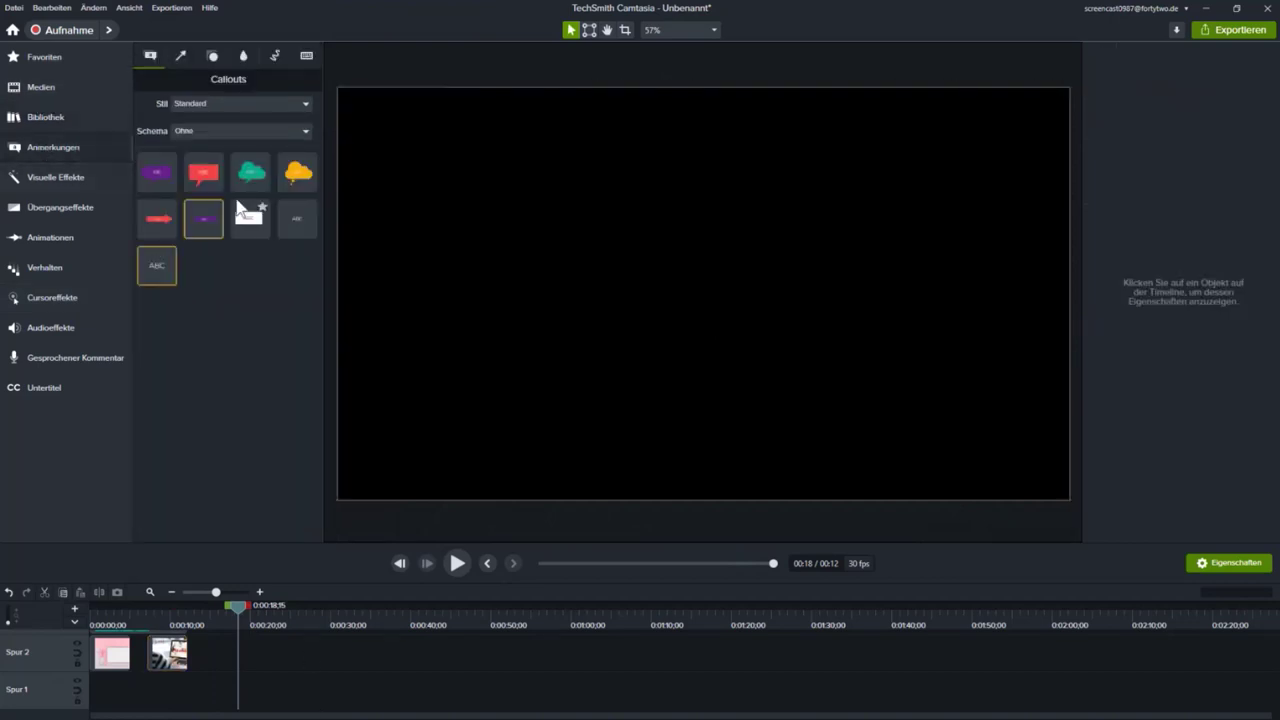
left_click(212, 55)
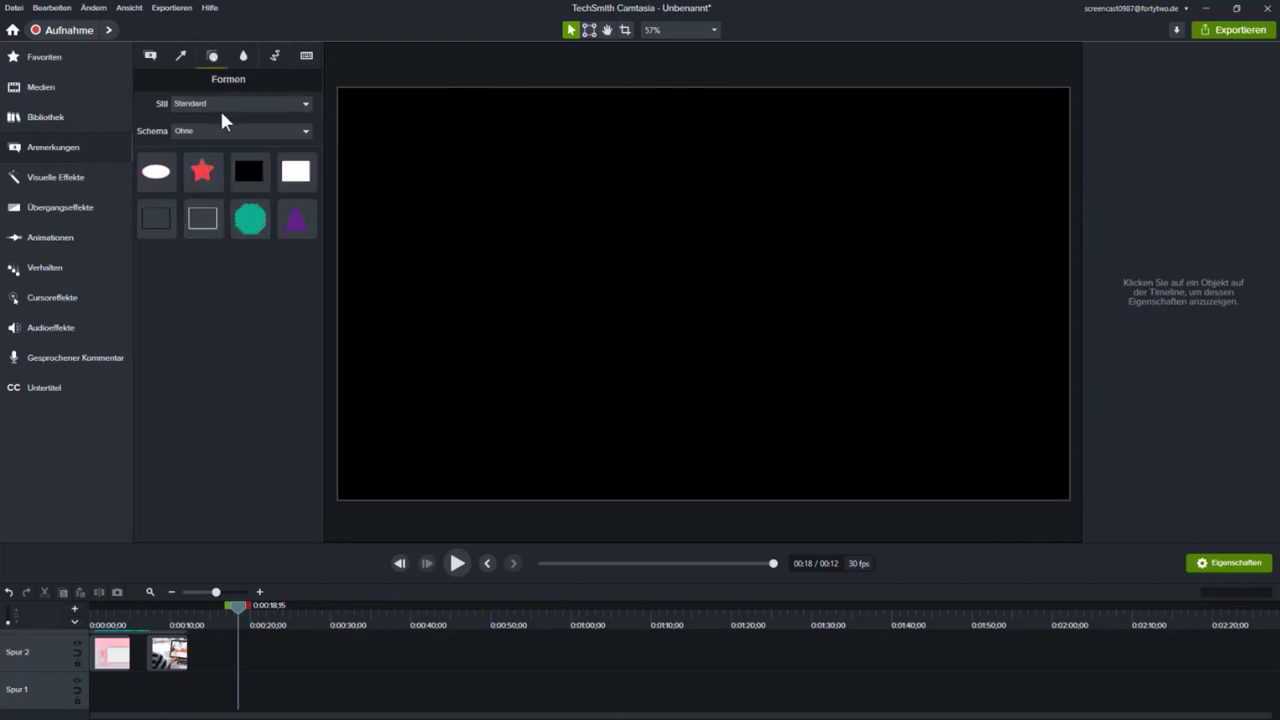
left_click_drag(217, 183, 425, 276)
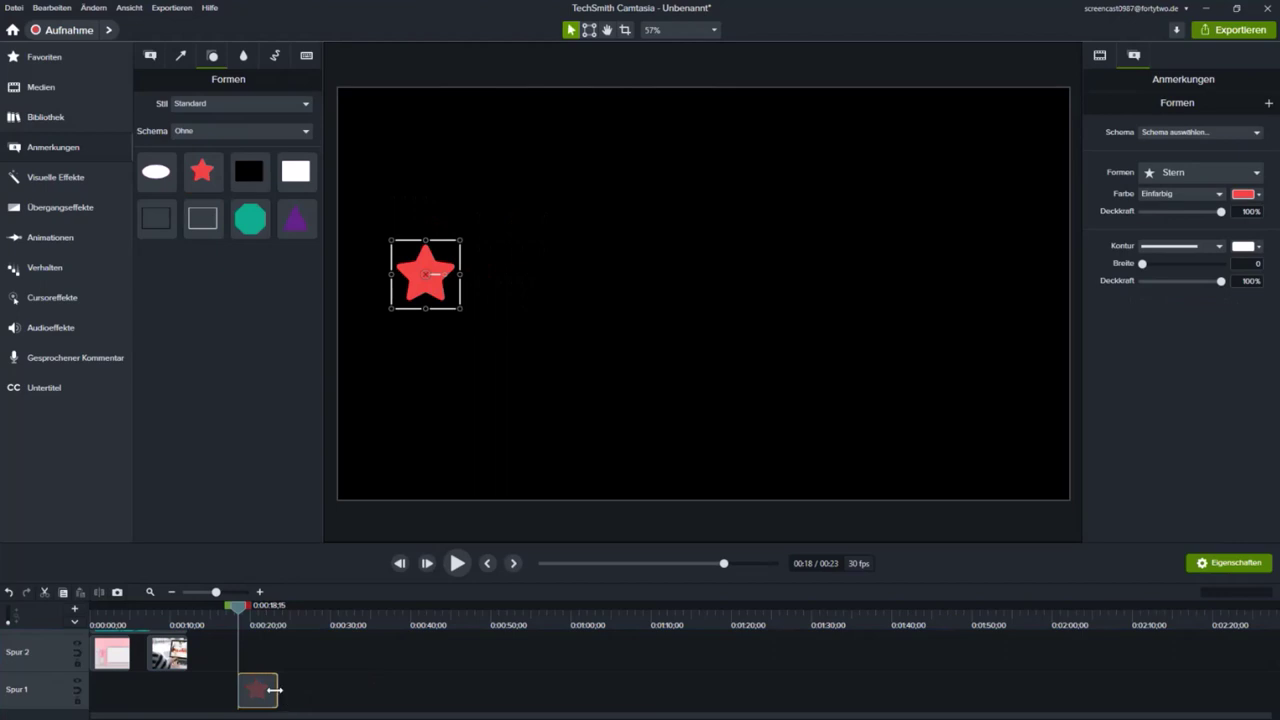
left_click_drag(278, 692, 344, 666)
Add an animation to the star's clip that moves the star horizontally to the opposite side of the canvas
left_click(63, 237)
left_click_drag(190, 300, 302, 691)
mouse_move(428, 275)
left_mouse_down()
mouse_move(935, 268)
mouse_move(933, 280)
left_mouse_up()
left_click_drag(282, 620, 267, 613)
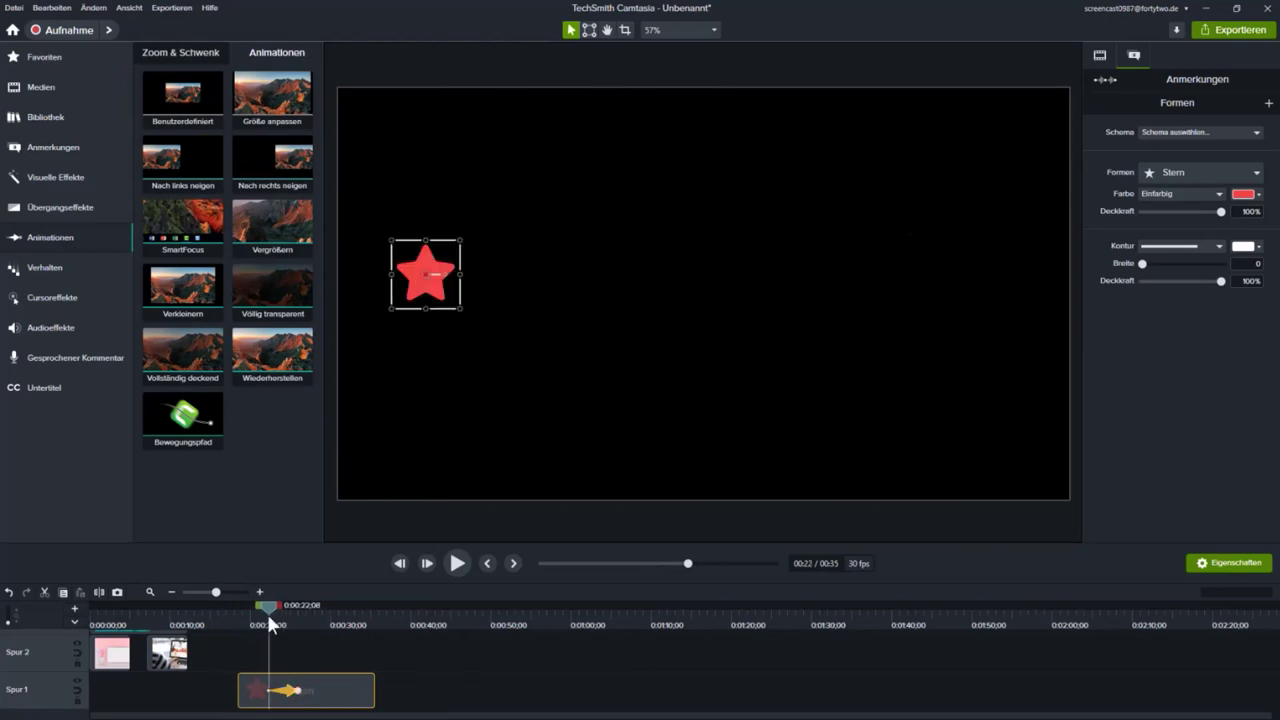
Play back the star's animation from about 0:22 and delete the animation from its clip
left_click(480, 640)
left_click(456, 565)
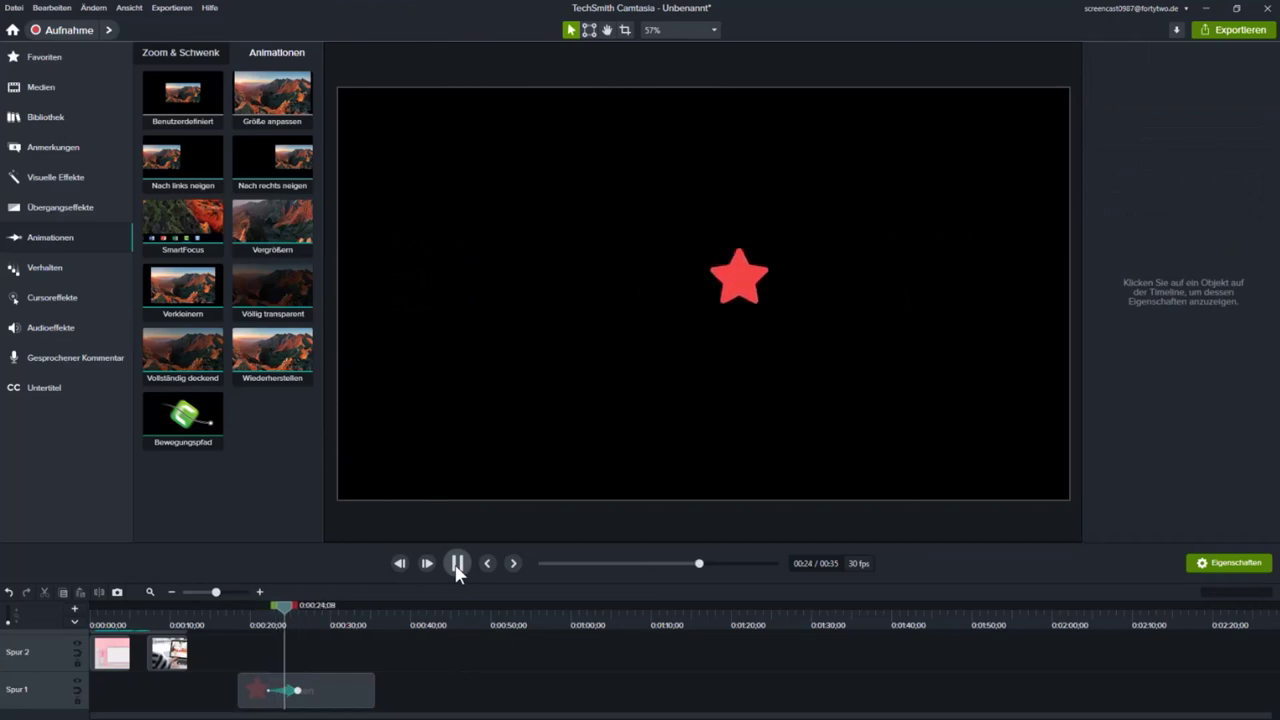
left_click(457, 565)
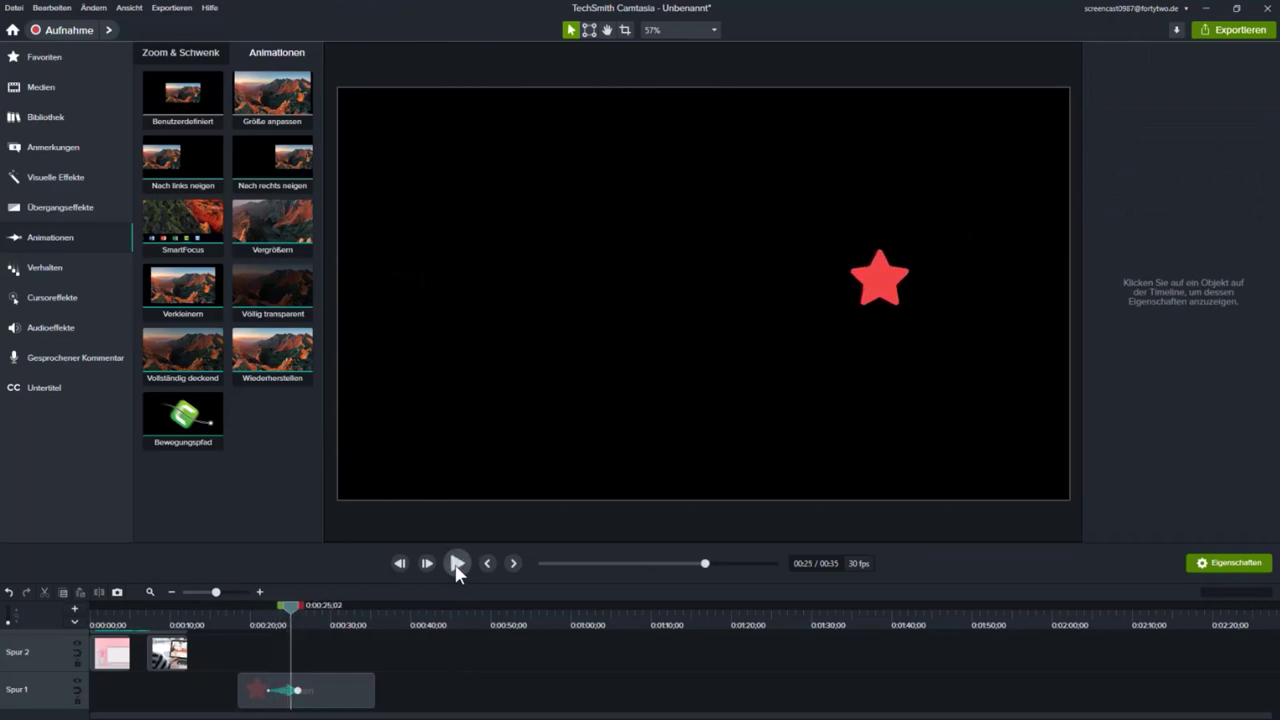
left_click(286, 694)
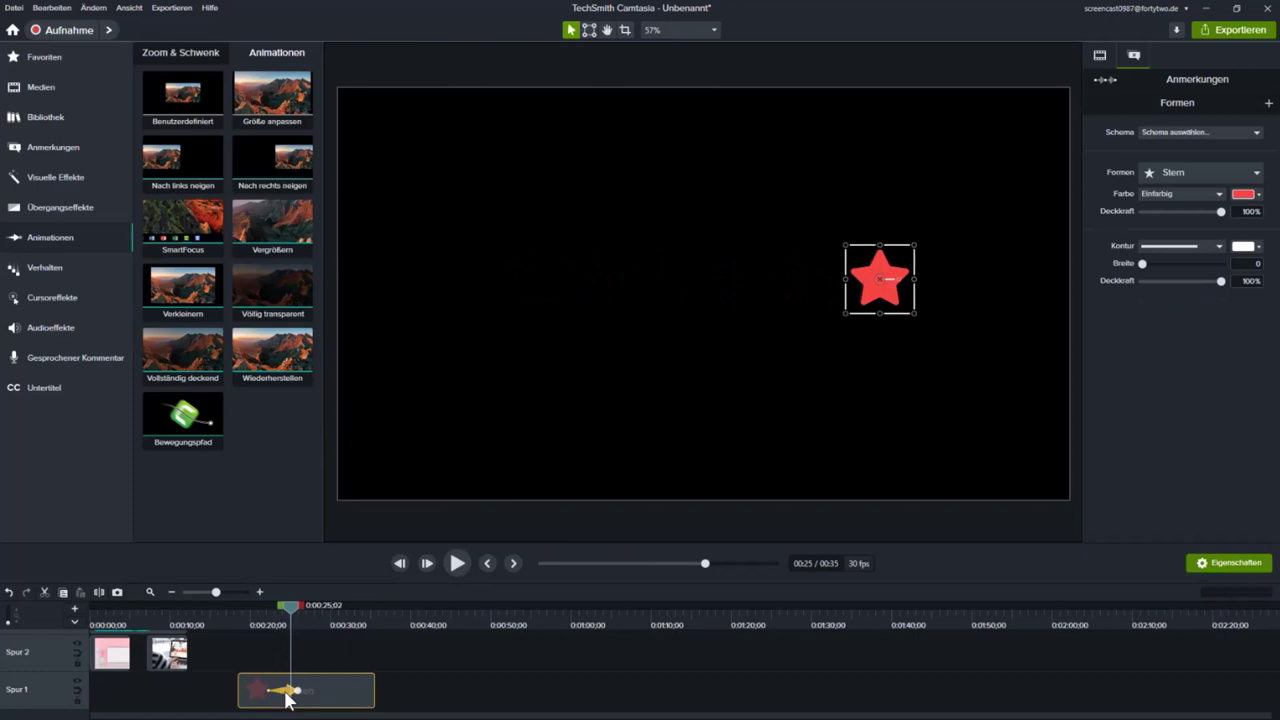
key("Delete")
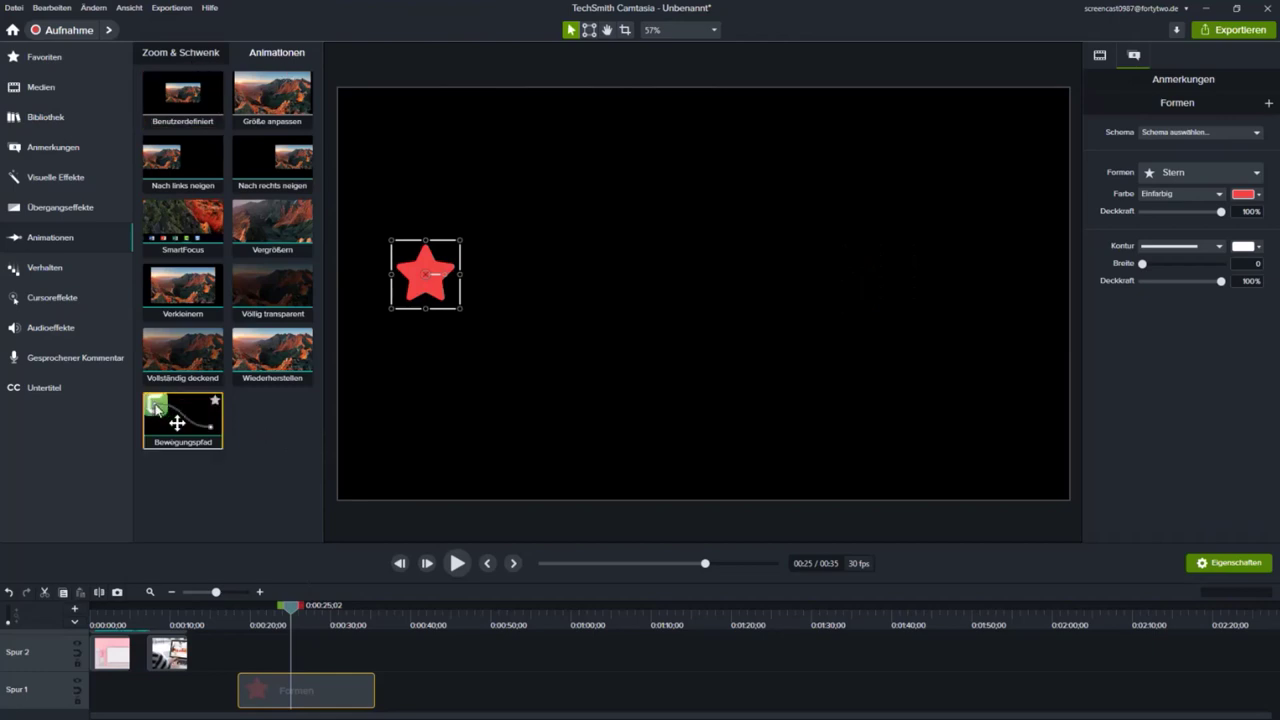
Apply the Bewegungspfad animation to the star and preview its movement along the path
mouse_move(177, 423)
left_mouse_down()
mouse_move(379, 384)
mouse_move(427, 278)
left_mouse_up()
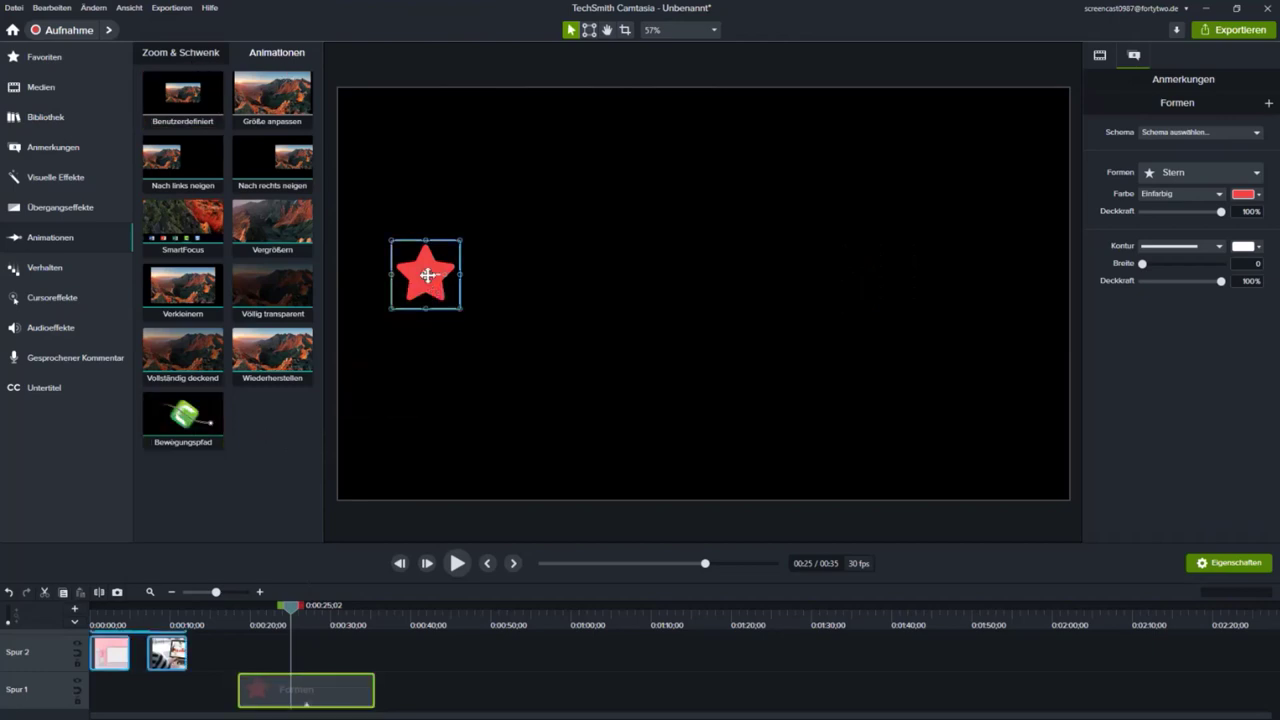
left_click(457, 564)
left_click(458, 564)
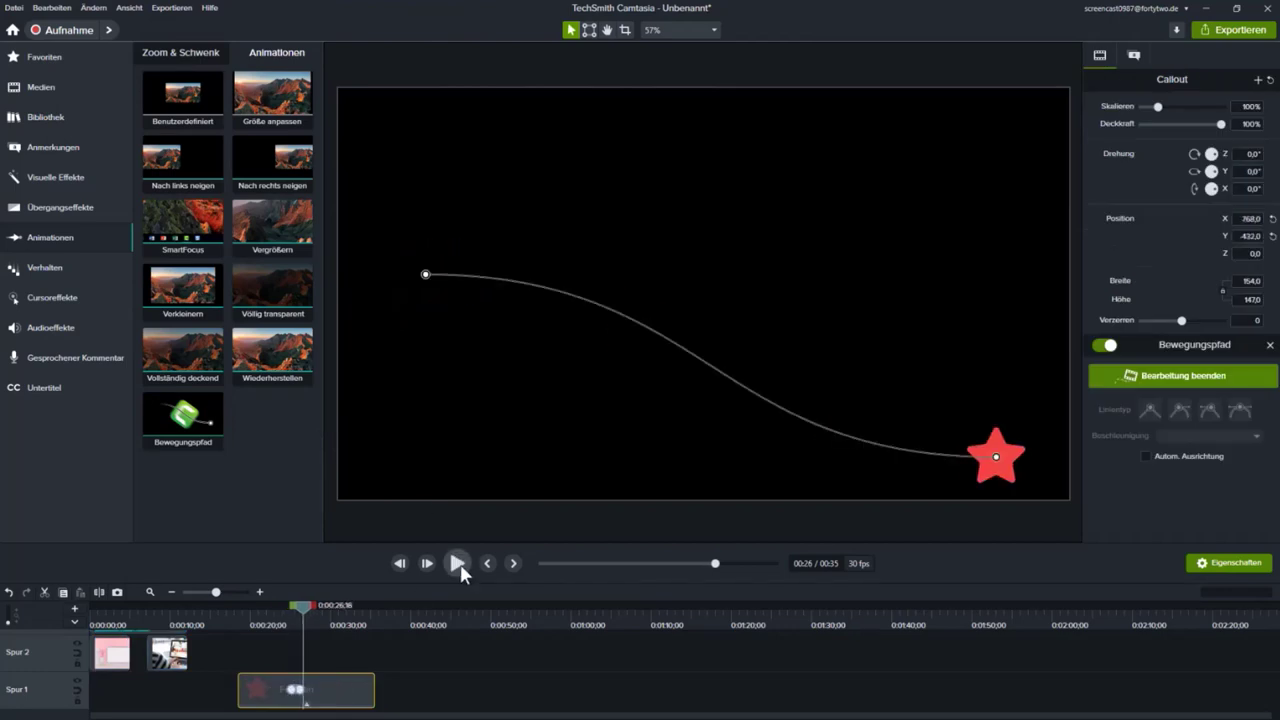
Stretch the star's motion path to end at about 0:30 and select its start and end points in turn
left_click_drag(297, 690, 328, 690)
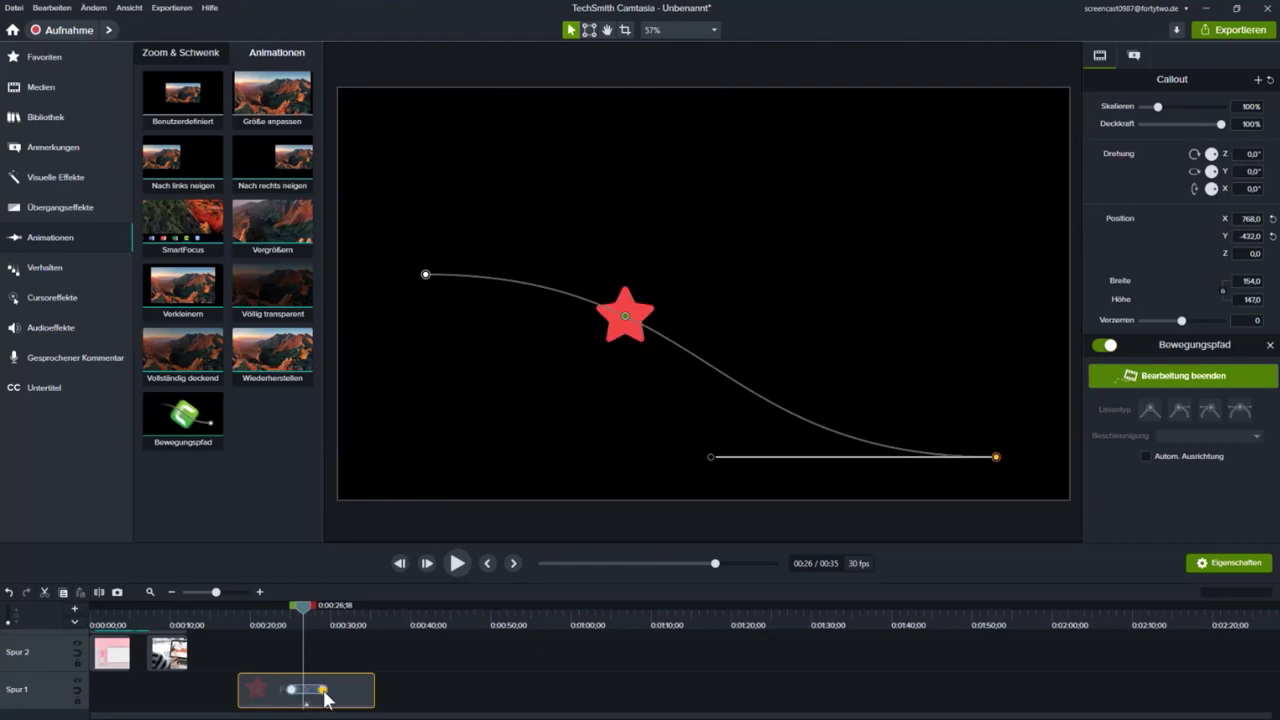
left_click_drag(300, 608, 294, 614)
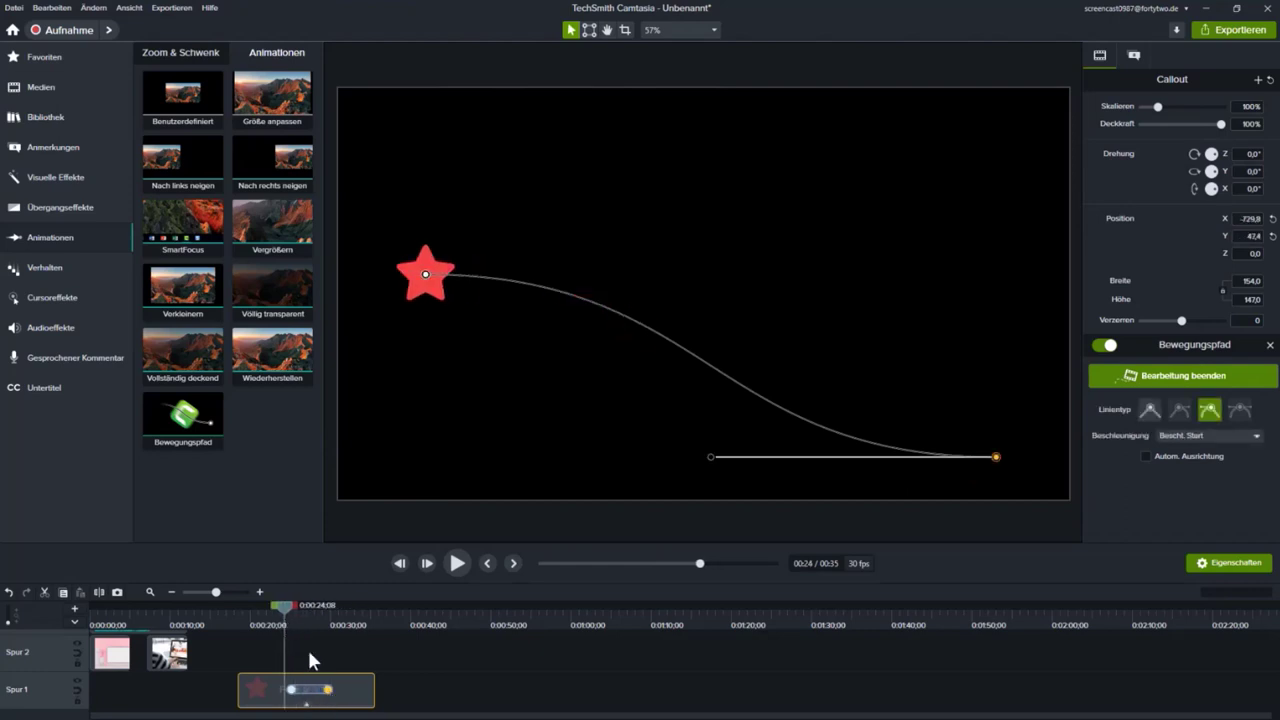
left_click(322, 697)
left_click(426, 274)
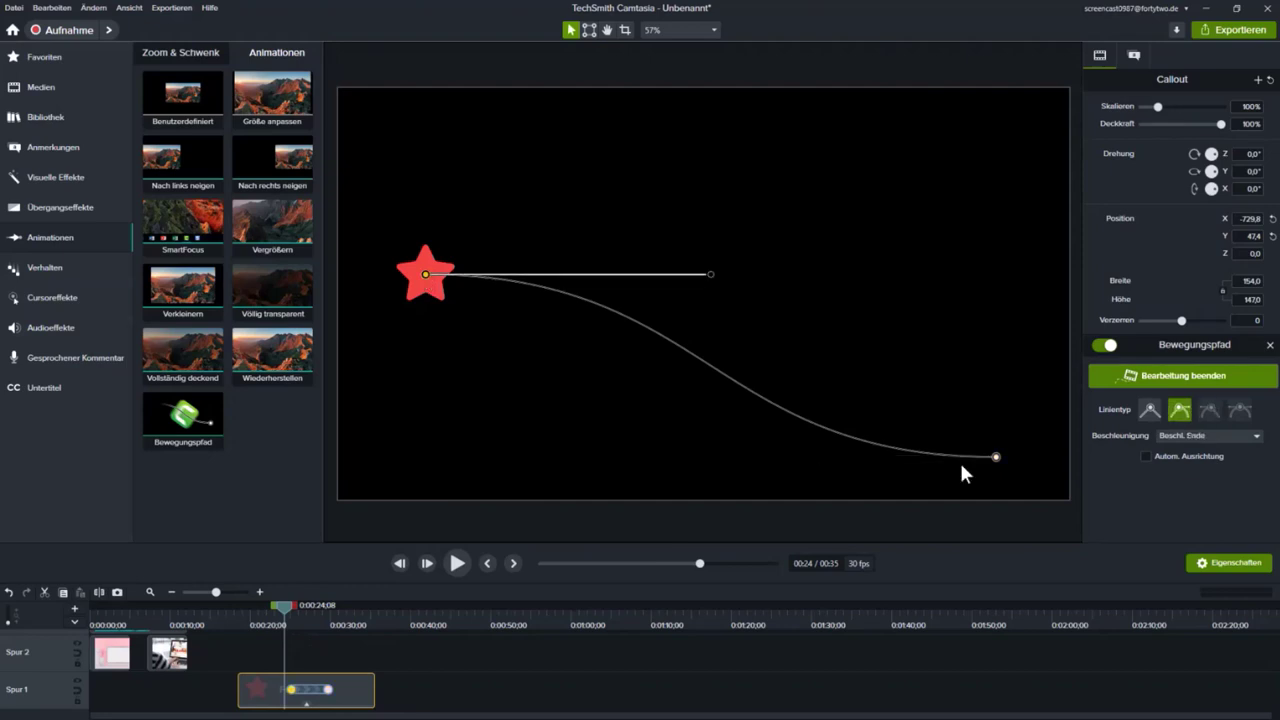
left_click(995, 457)
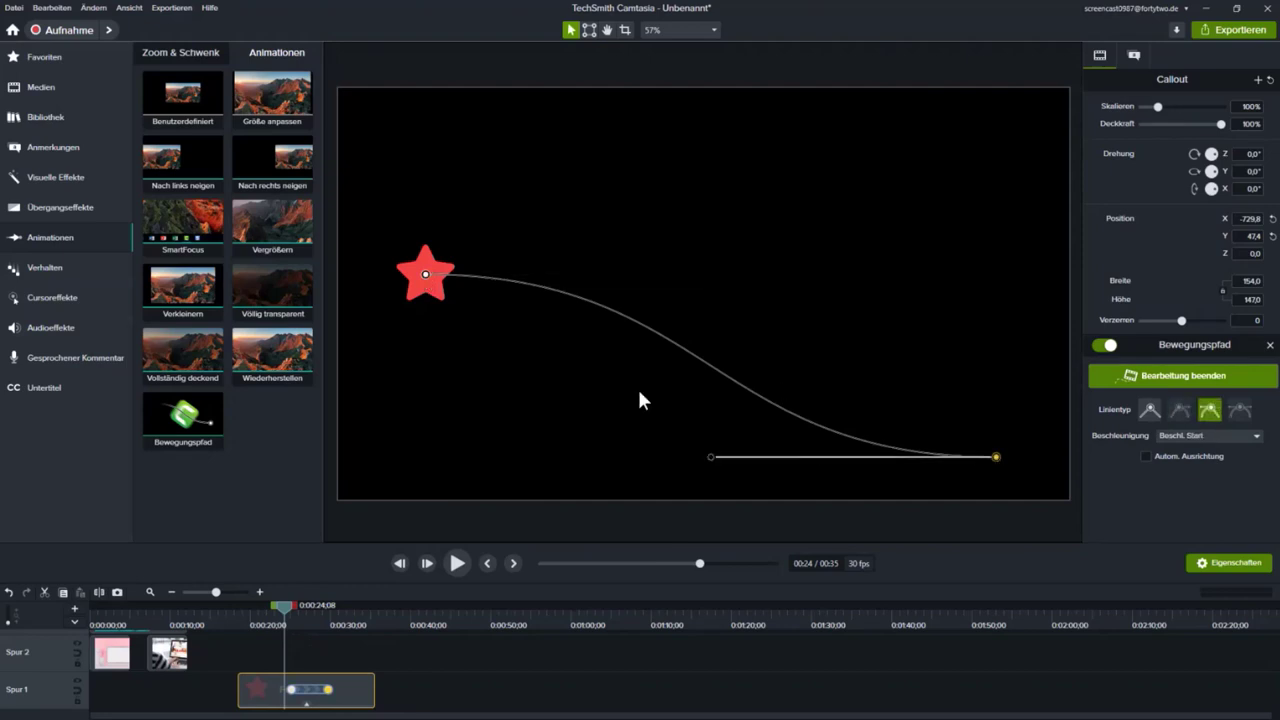
Add a motion point midway along the star's path, raise it above the start point and pull its outgoing curve handle downward
right_click(670, 338)
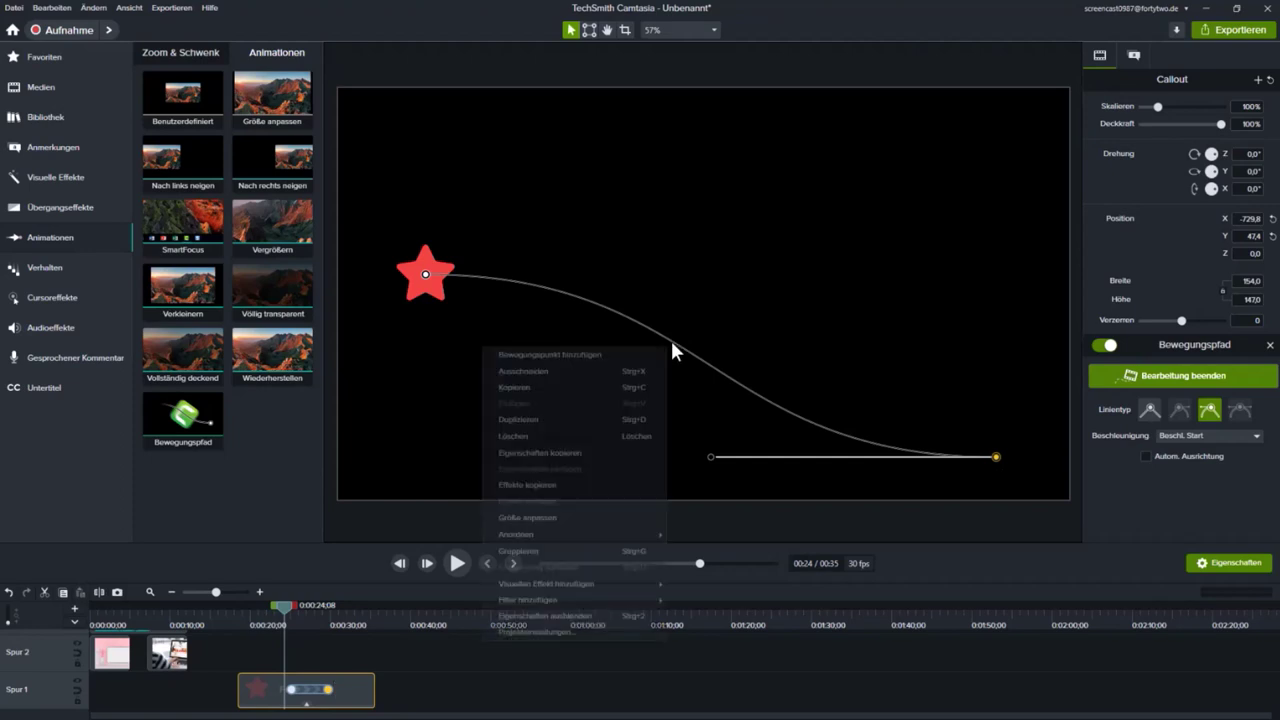
left_click(586, 349)
left_click_drag(670, 341, 748, 233)
left_click_drag(833, 283, 912, 443)
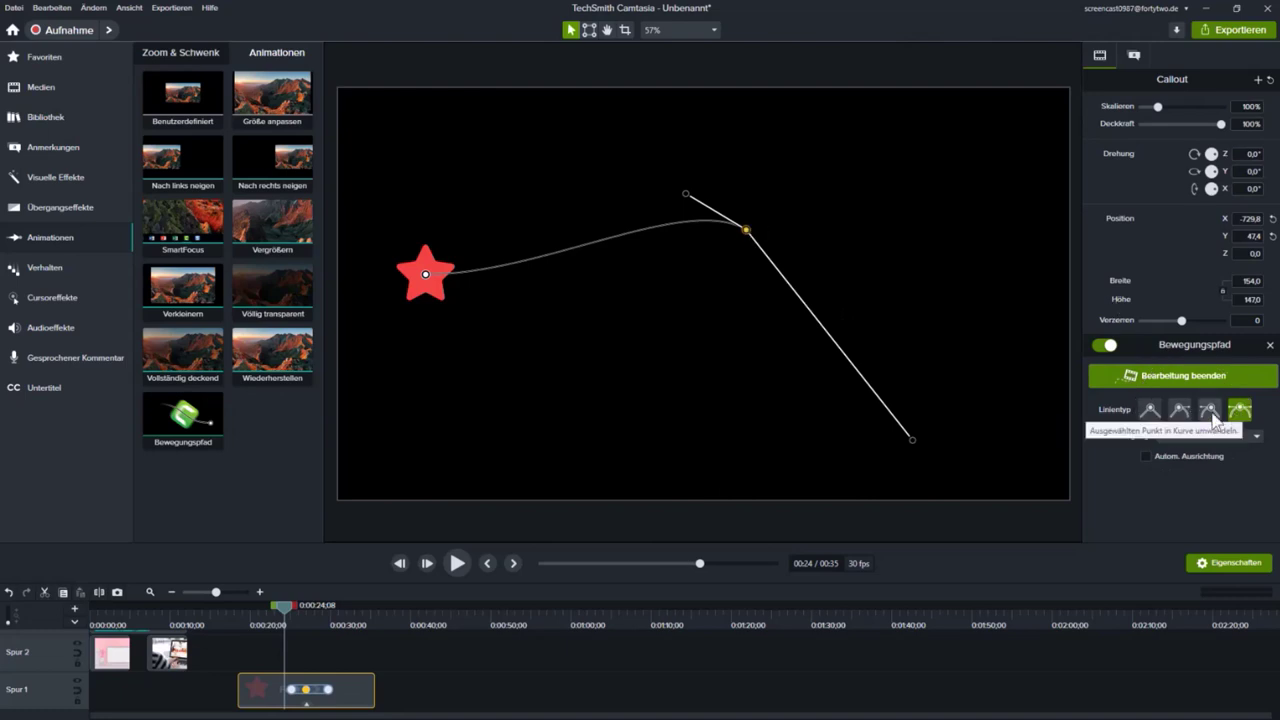
left_click(912, 439)
key("Delete")
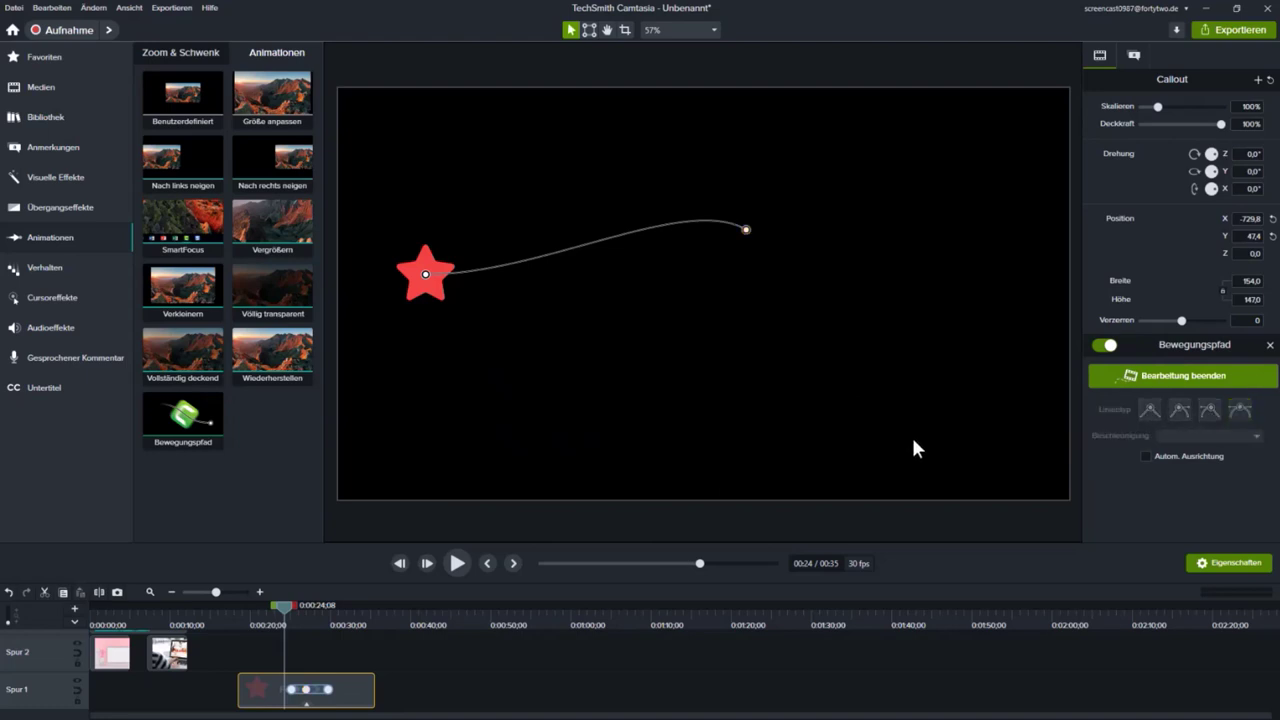
key("ctrl+z")
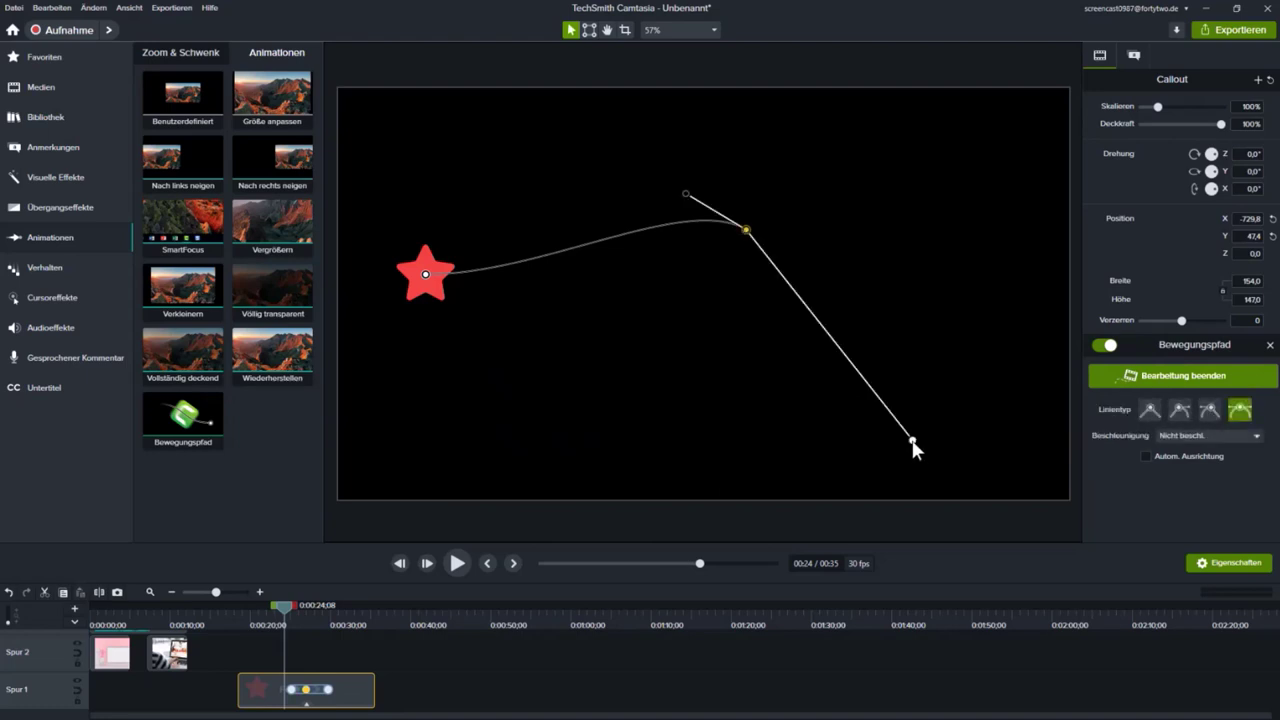
Try the straight-corner line type on the middle path point, restore the two-sided curve and reshape the bend with the point's handles
left_click_drag(912, 439, 827, 307)
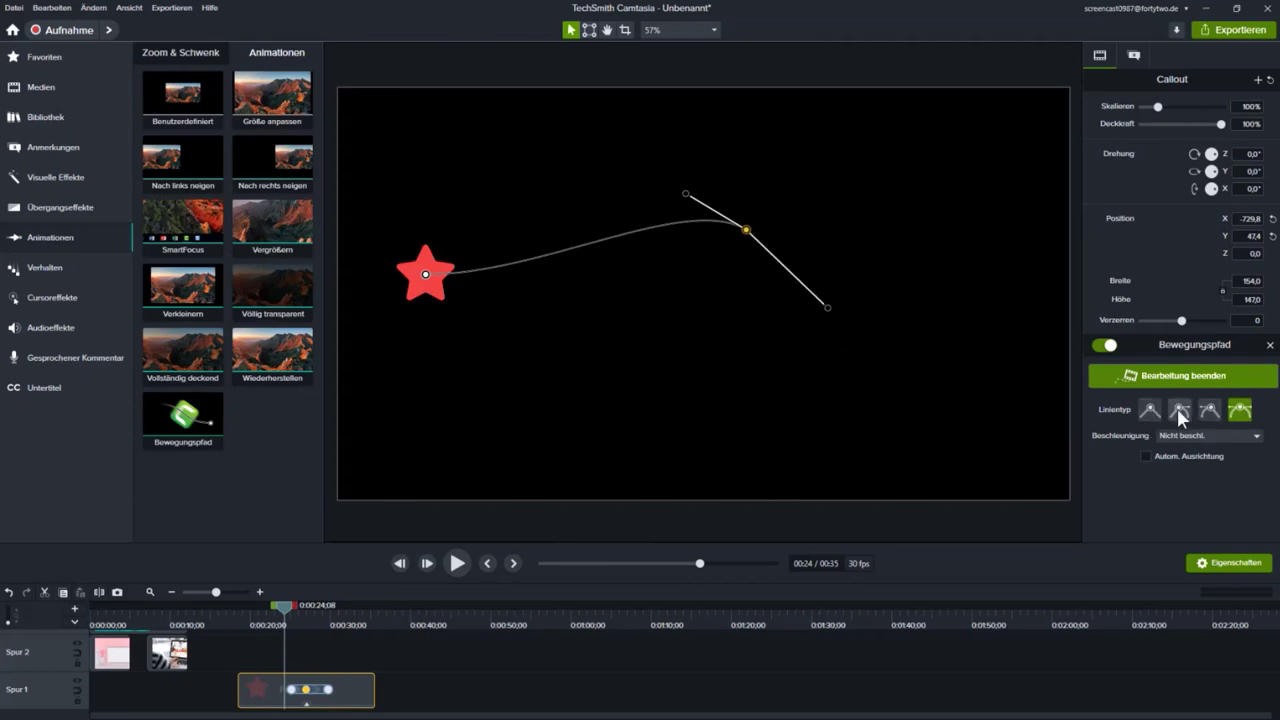
left_click(1152, 407)
mouse_move(746, 230)
left_mouse_down()
mouse_move(778, 318)
mouse_move(720, 297)
mouse_move(727, 237)
left_mouse_up()
left_click(1240, 409)
left_click_drag(838, 341, 873, 462)
left_click_drag(284, 606, 269, 630)
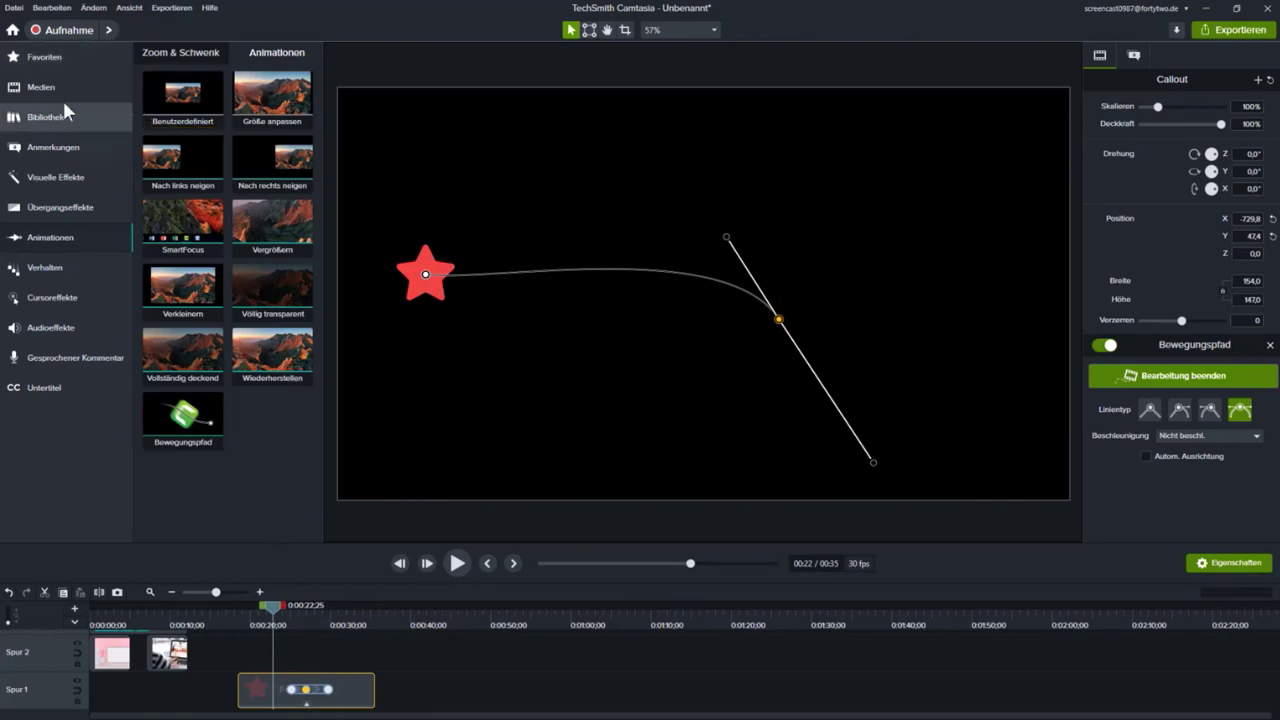
Show the contents of the media library Neuerungen in 2023
left_click(45, 118)
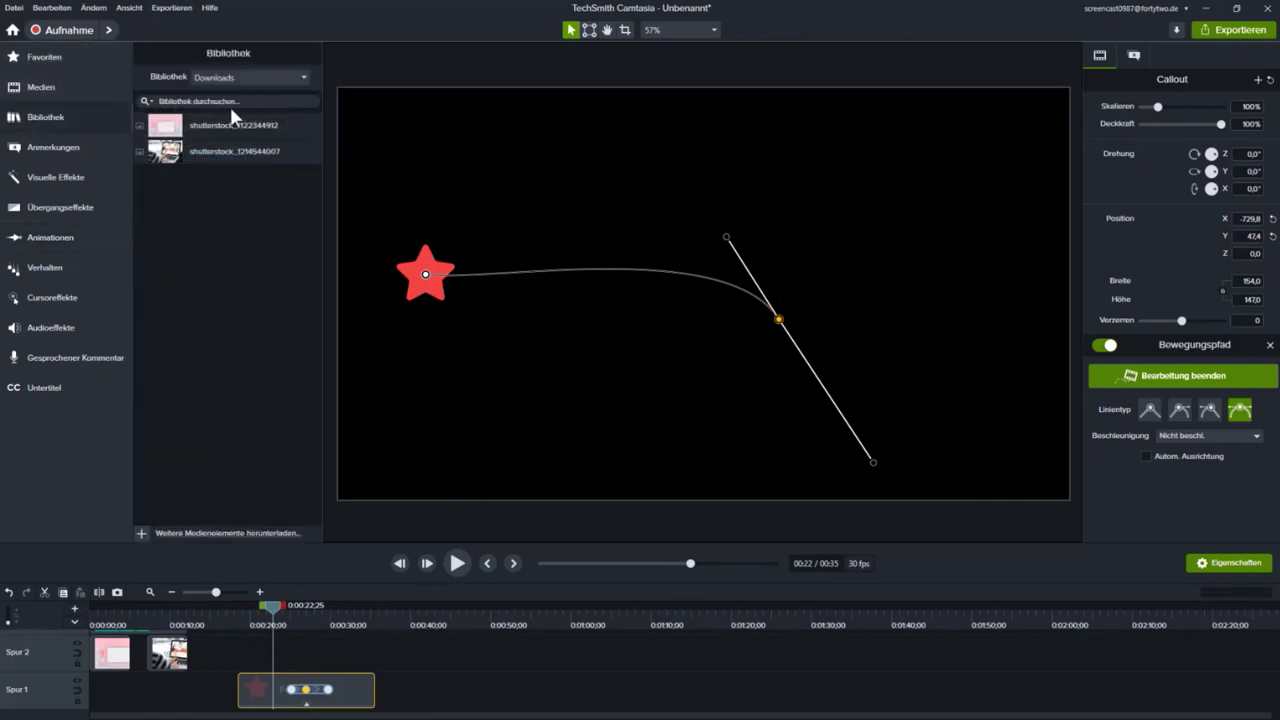
left_click(234, 77)
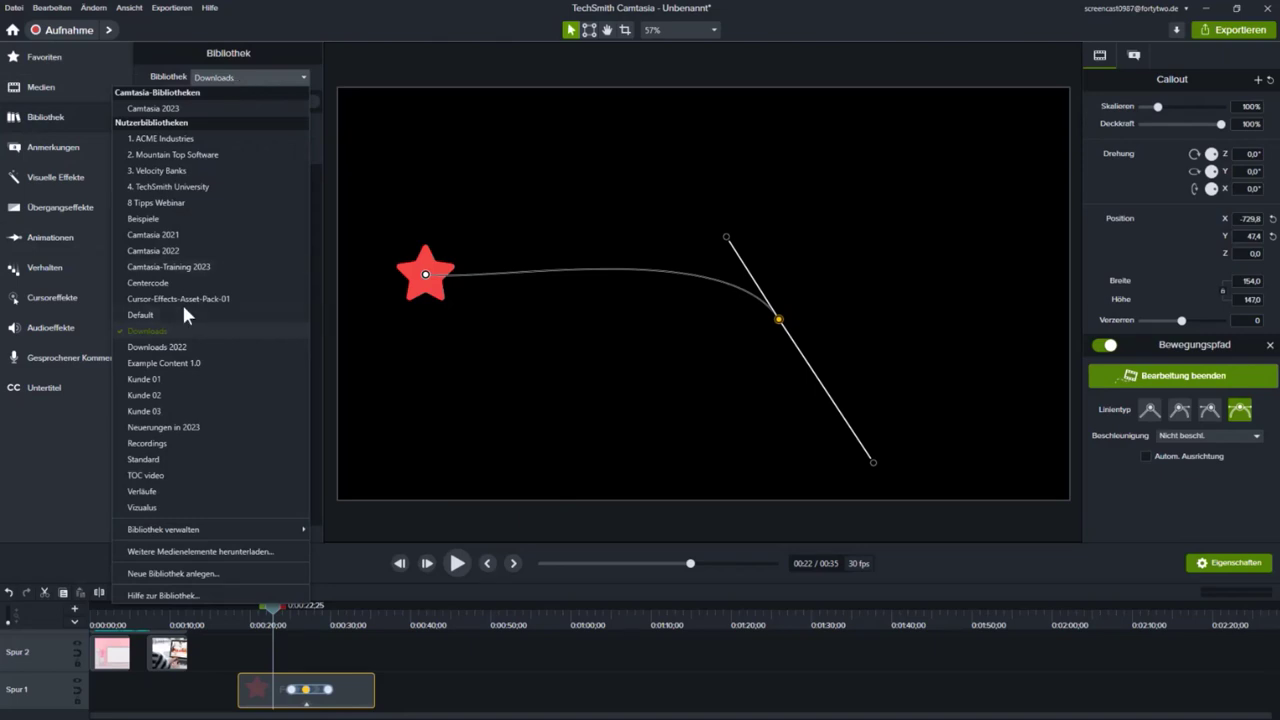
left_click(172, 427)
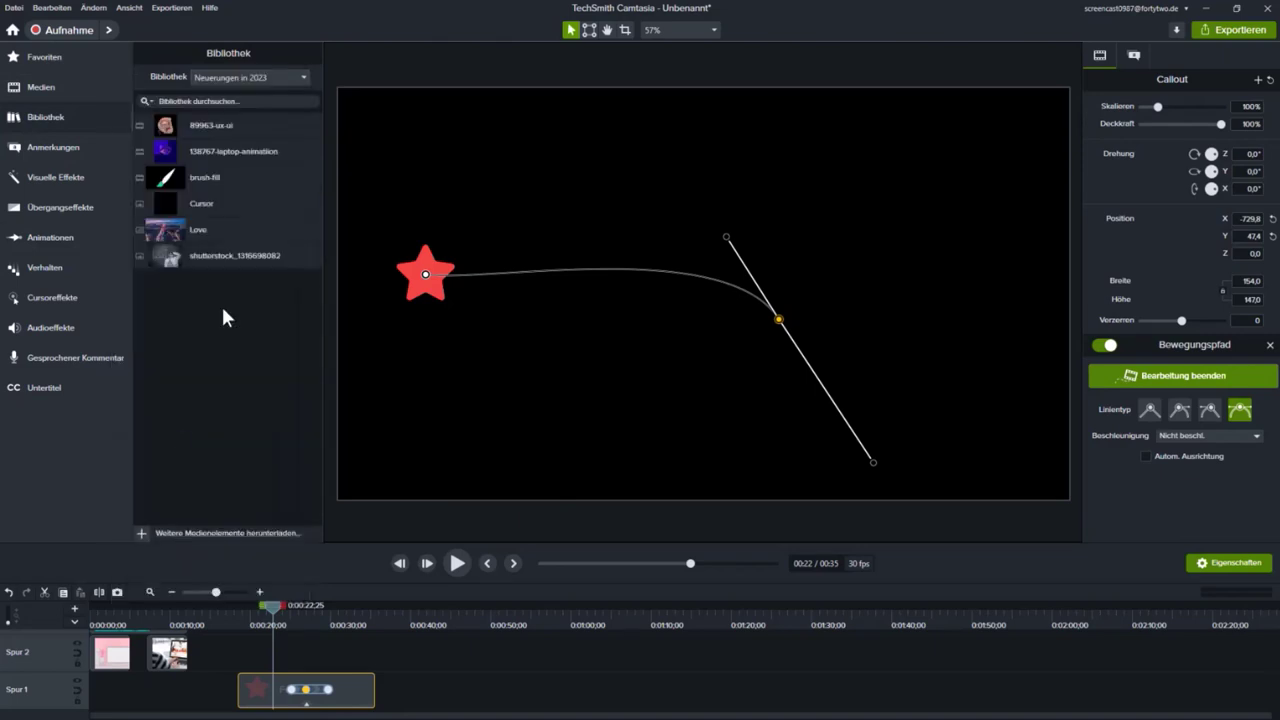
left_click_drag(175, 258, 648, 290)
left_click_drag(951, 494, 1120, 557)
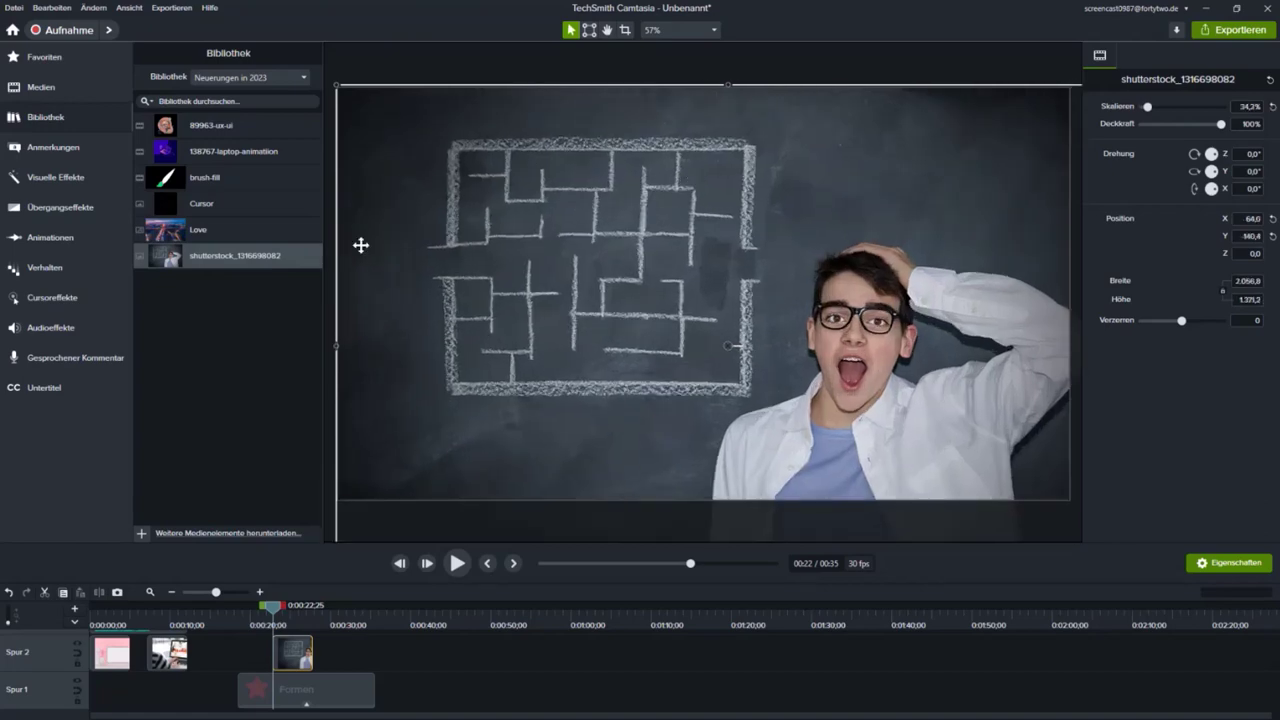
Add brush-fill to the canvas, move the playhead to about 0:27 and place the brush beside the maze's right opening at about 20.6% scale
mouse_move(161, 169)
left_mouse_down()
mouse_move(707, 224)
mouse_move(719, 253)
left_mouse_up()
left_click_drag(276, 606, 307, 616)
mouse_move(902, 117)
left_mouse_down()
mouse_move(610, 335)
mouse_move(766, 271)
mouse_move(776, 237)
mouse_move(790, 238)
left_mouse_up()
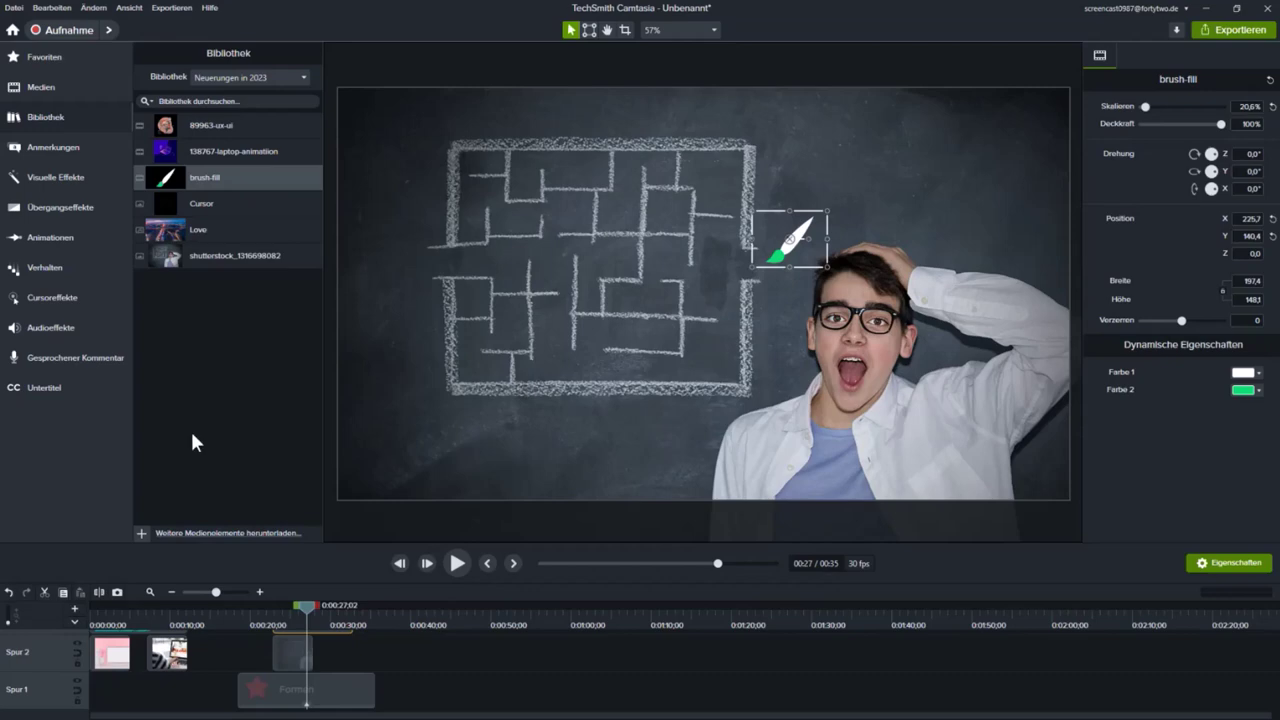
Apply the Bewegungspfad animation to the brush and add a motion point midway along its path
left_click(40, 237)
left_click_drag(180, 425, 826, 292)
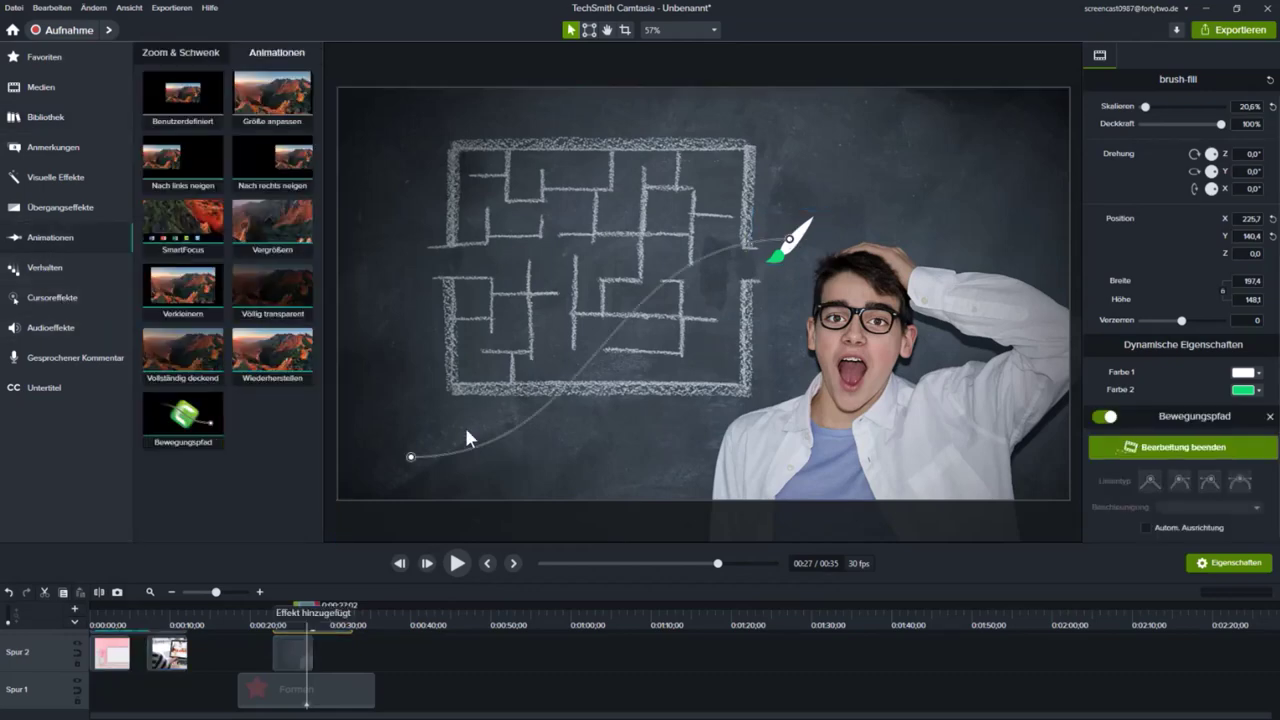
left_click(410, 455)
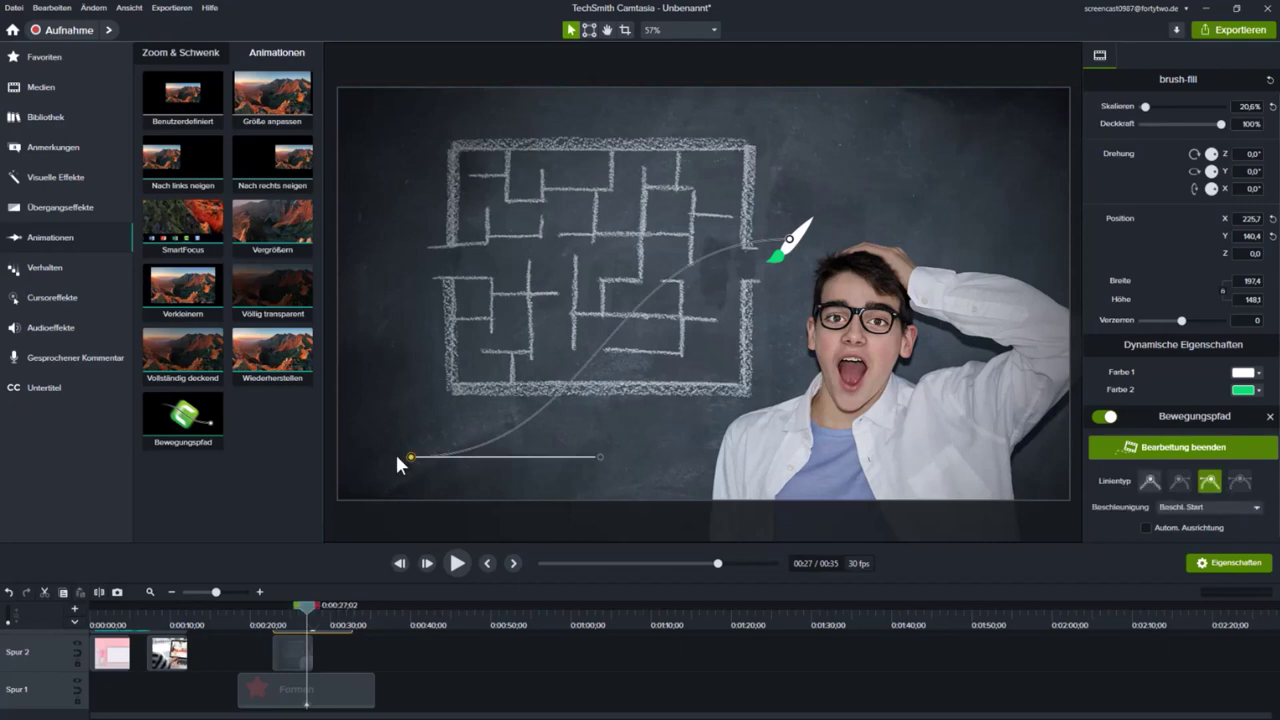
right_click(615, 327)
left_click(552, 341)
Move the middle path point near the maze's right opening, bend the curve with its handles and pull the end point to the maze's lower edge
left_click_drag(616, 329, 697, 294)
left_click_drag(741, 254, 723, 252)
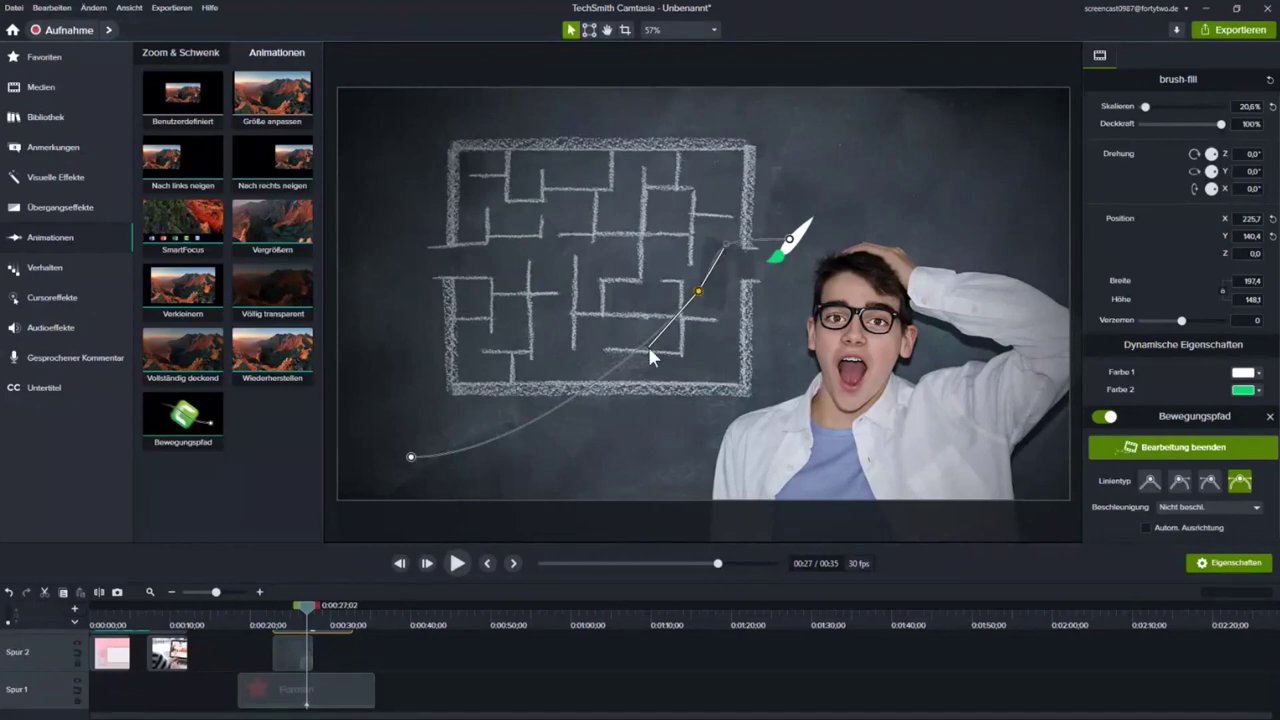
left_click_drag(697, 294, 716, 285)
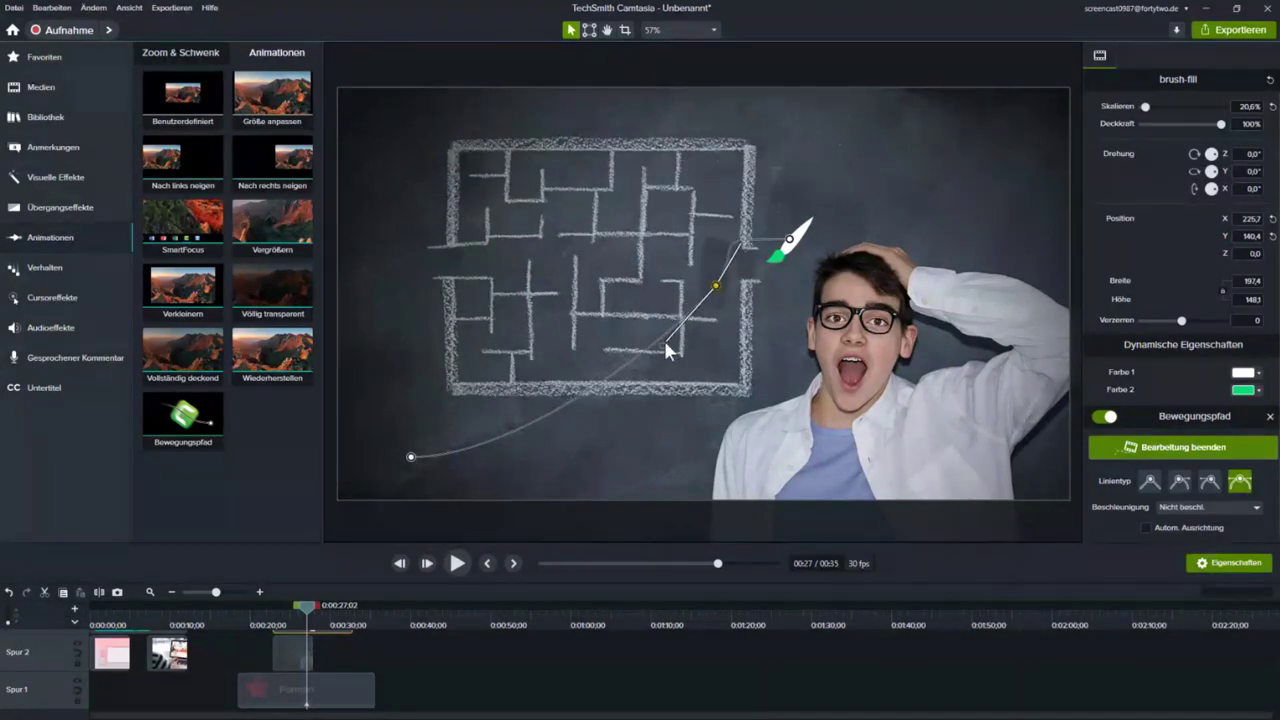
left_click_drag(666, 342, 736, 355)
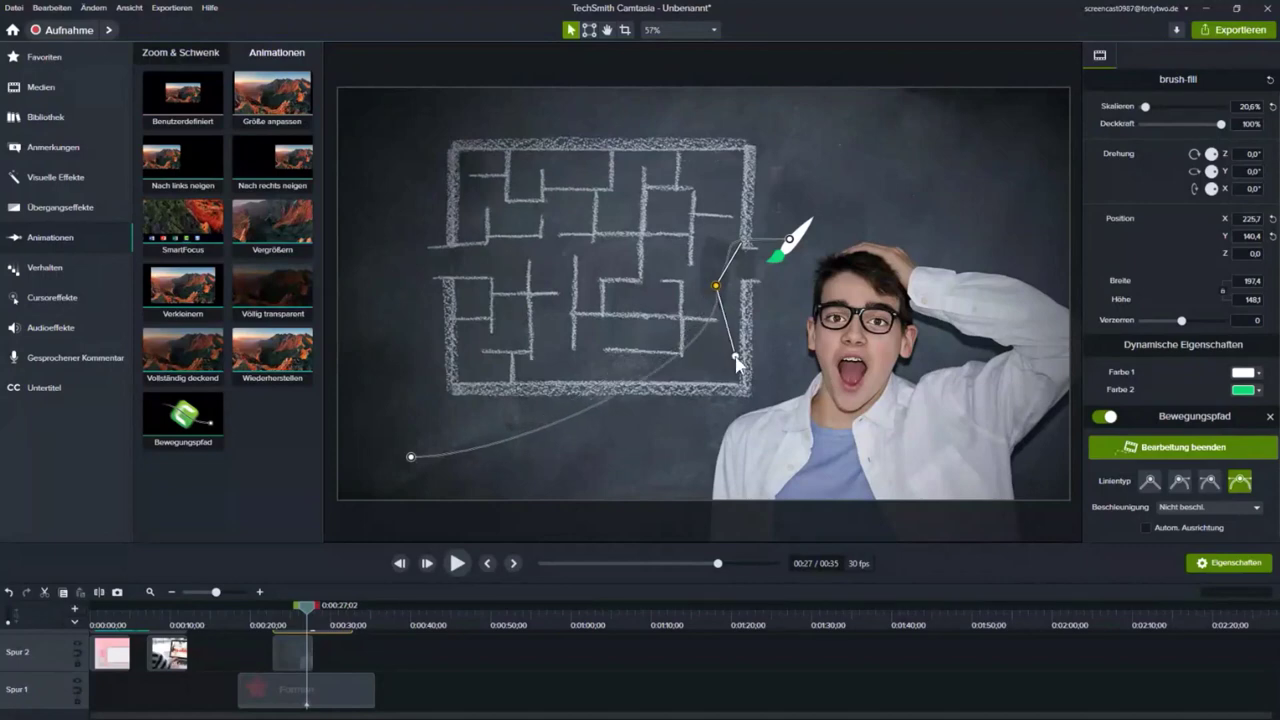
left_click_drag(409, 458, 640, 376)
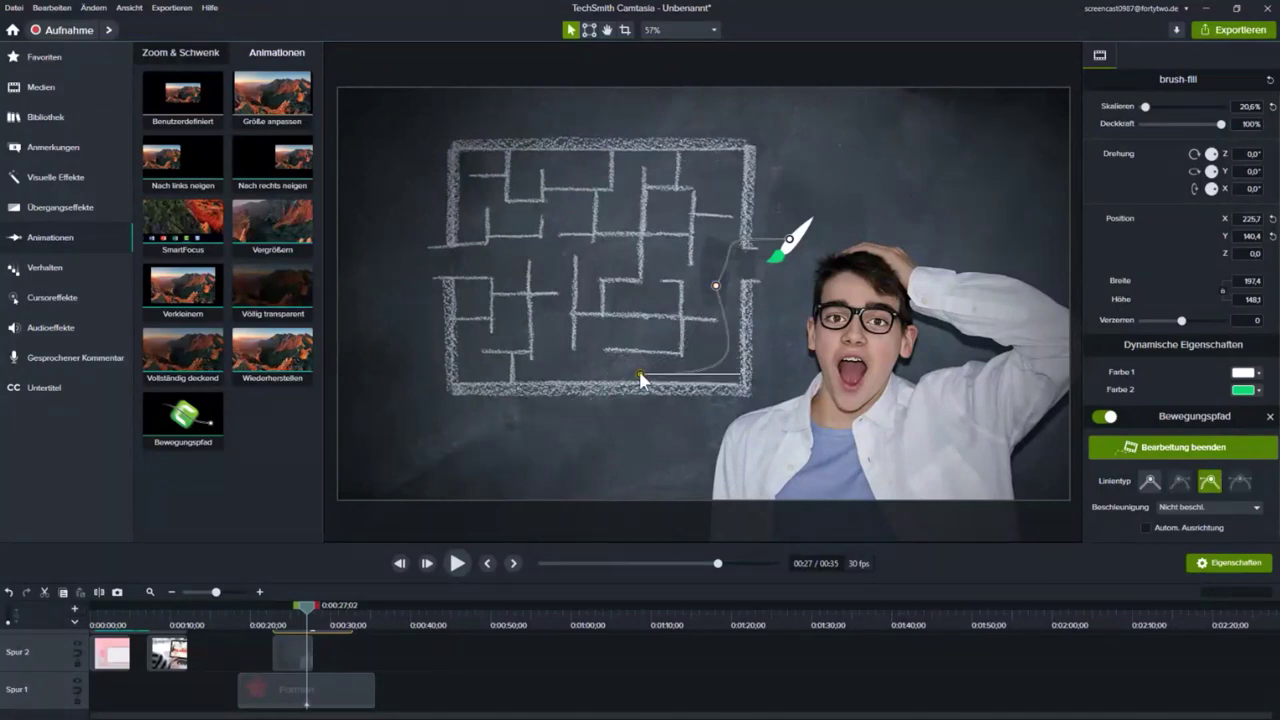
left_click(716, 286)
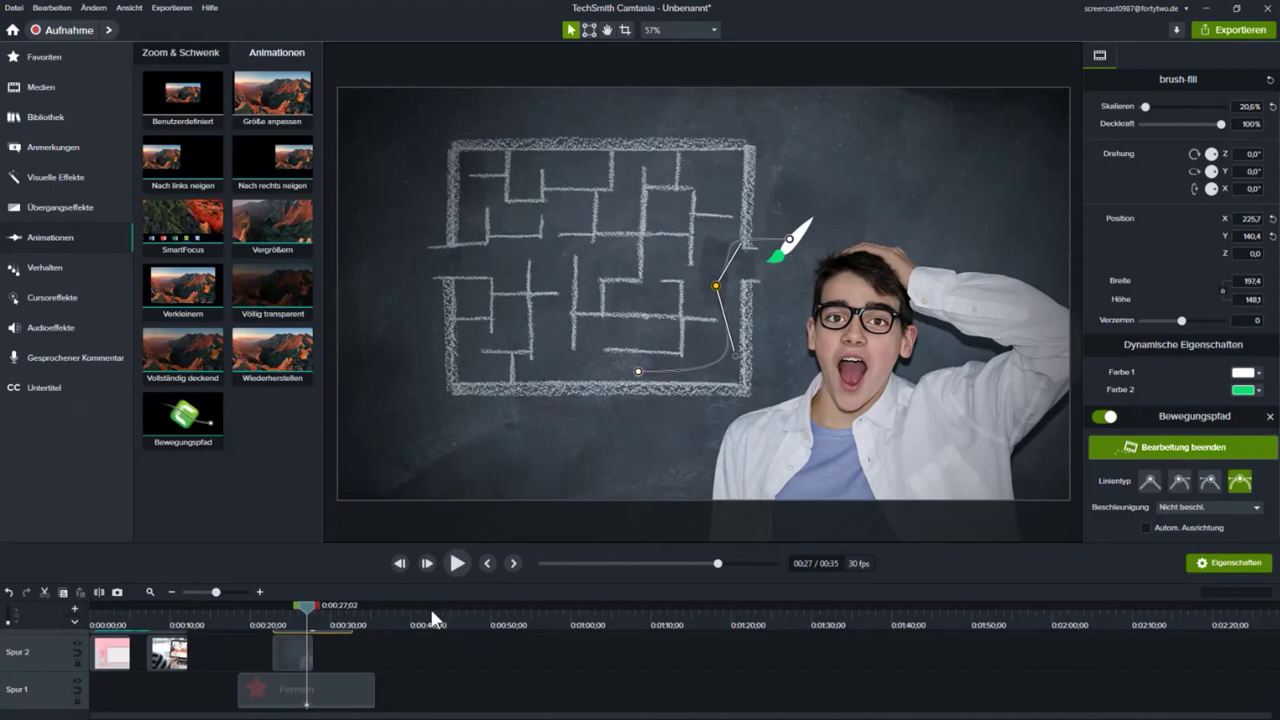
Extend the maze photo clip on Spur 2 to about 0:42 and scrub the brush's movement between about 0:27 and 0:28
left_click_drag(305, 604, 316, 614)
scroll(371, 656, "up", 1)
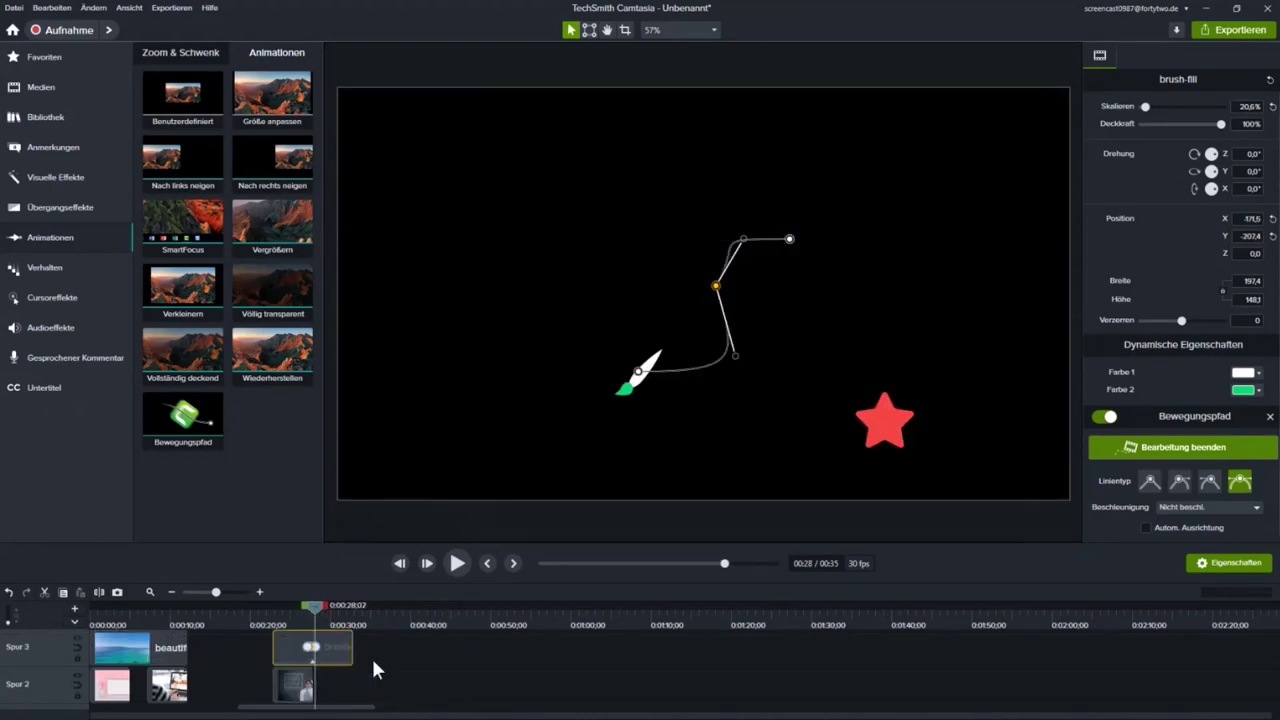
left_click(314, 683)
left_click_drag(314, 606, 310, 615)
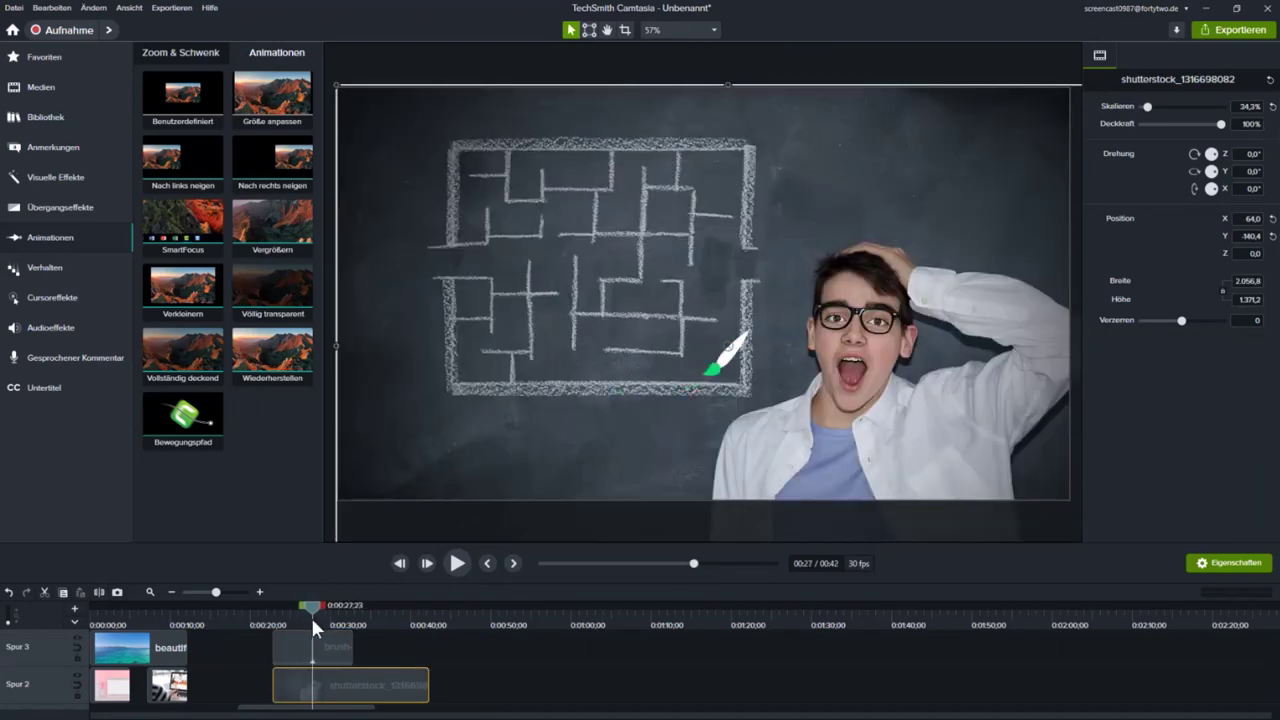
Raise the end point of the brush's motion path slightly and scrub the timeline to about 0:30
left_click(716, 368)
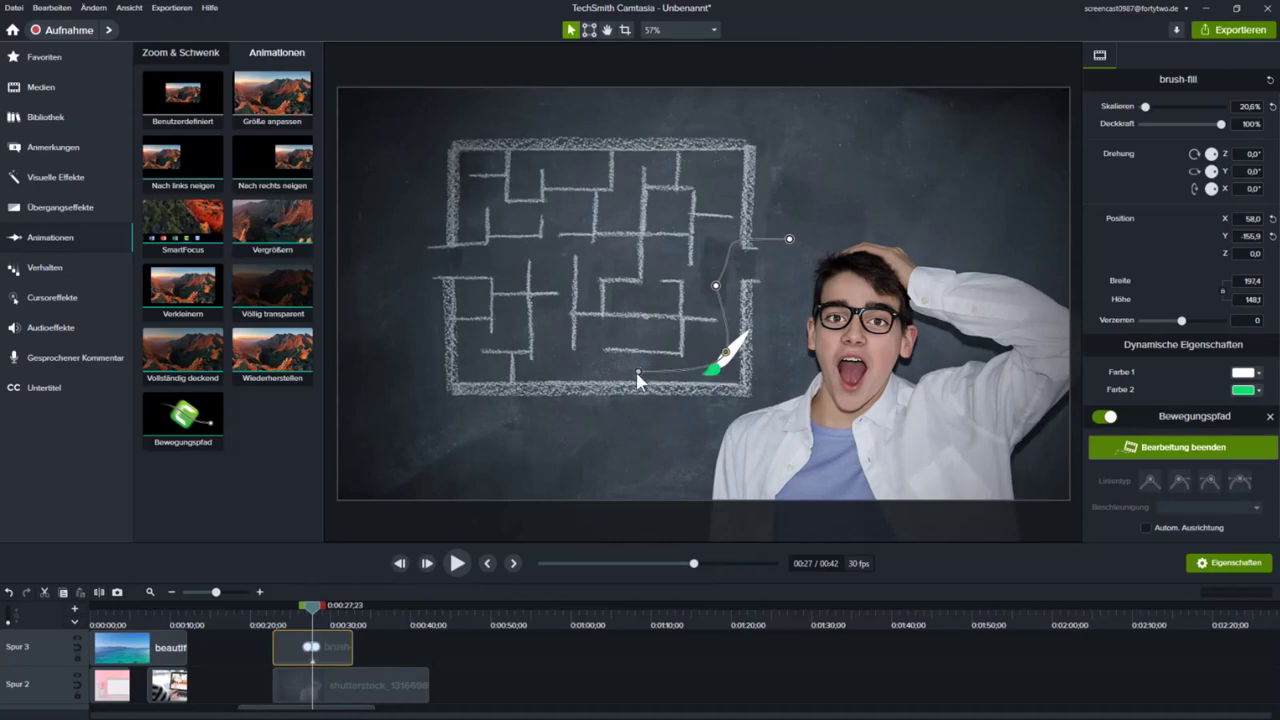
left_click_drag(635, 363, 634, 355)
mouse_move(312, 605)
left_mouse_down()
mouse_move(294, 604)
mouse_move(335, 623)
left_mouse_up()
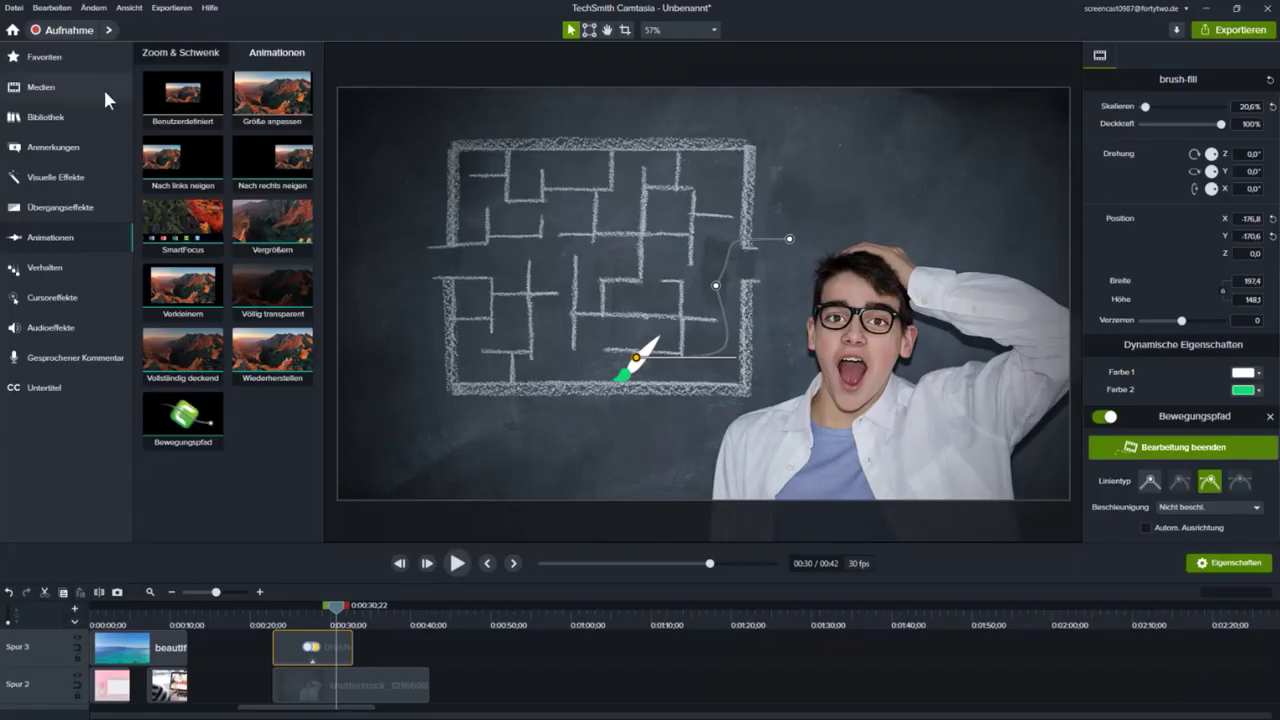
Switch the media library to Camtasia 2023 and show the tracks in its Audio folder
left_click(44, 120)
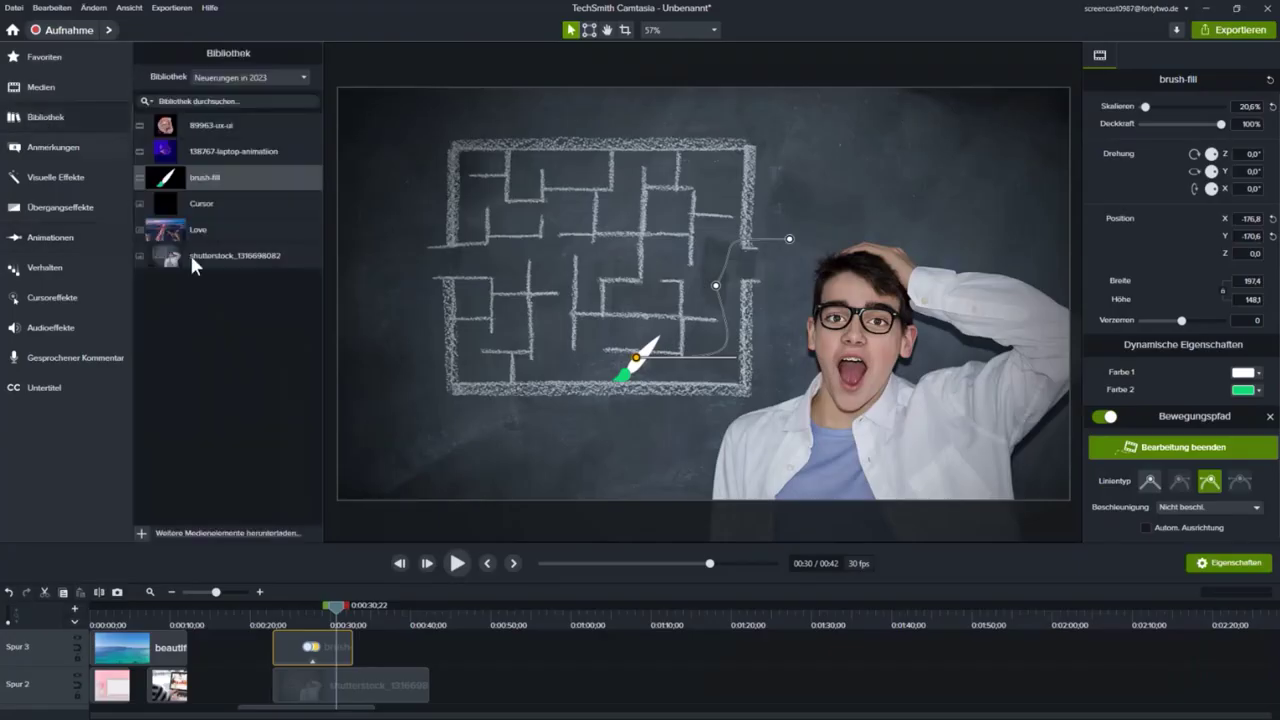
left_click(286, 76)
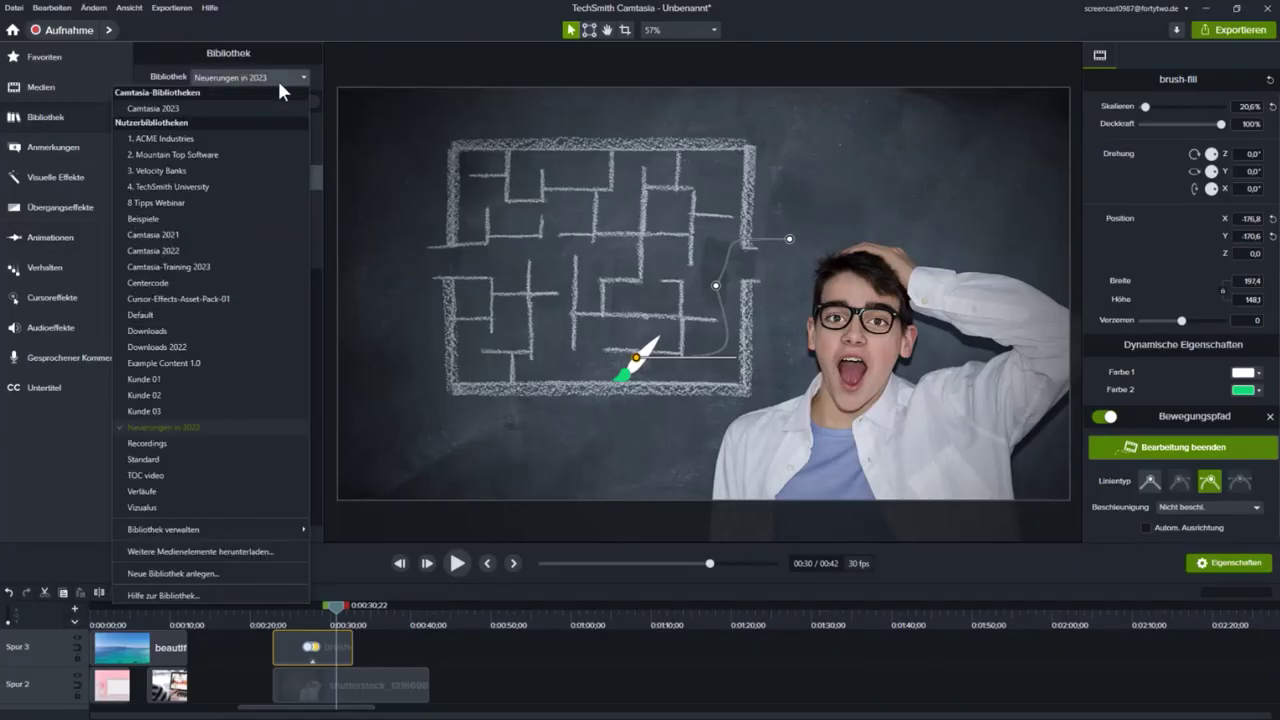
left_click(155, 108)
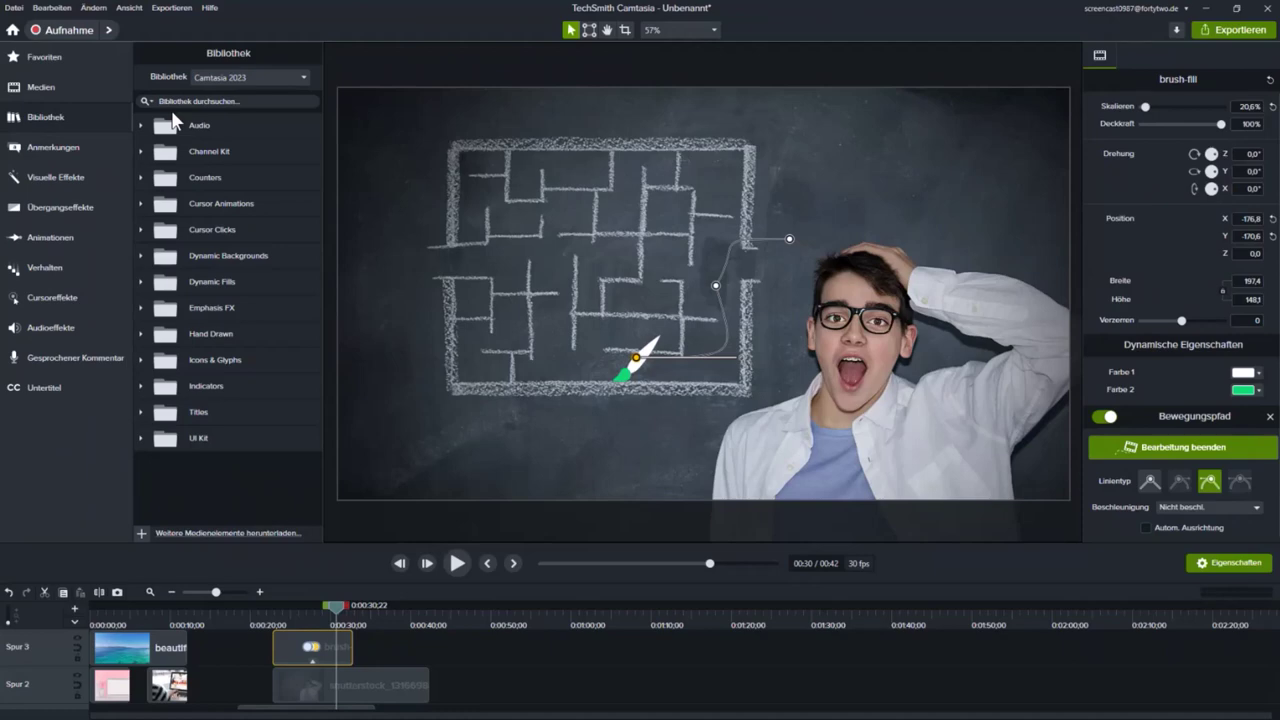
left_click(141, 125)
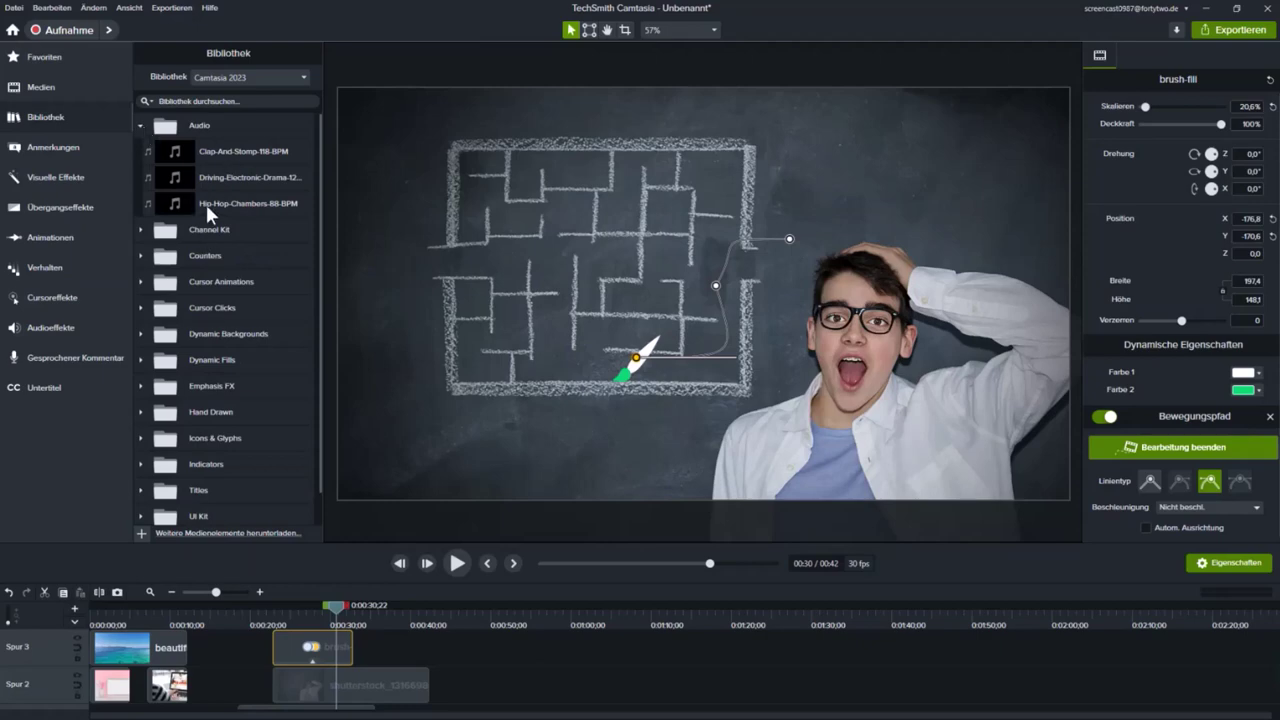
Examine the Audio folder of the Camtasia 2022 library, return to the Camtasia 2023 library and collapse its Audio folder
left_click(265, 78)
left_click(180, 249)
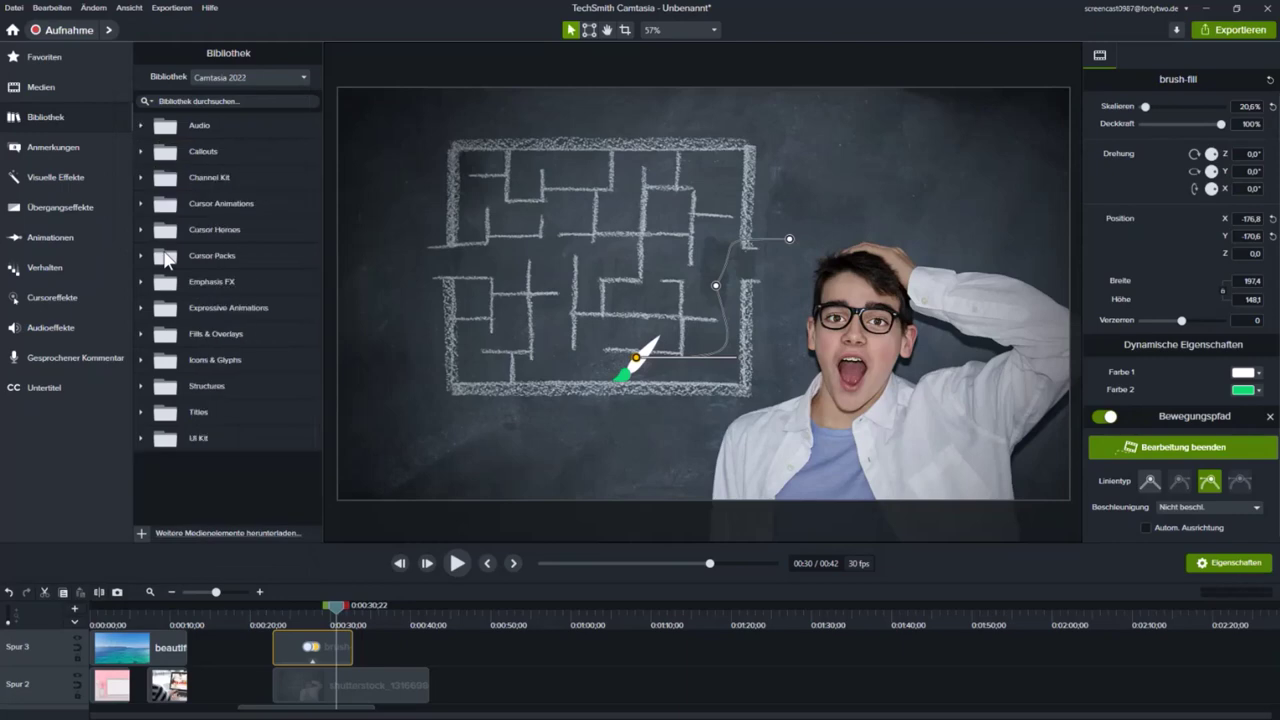
left_click(141, 126)
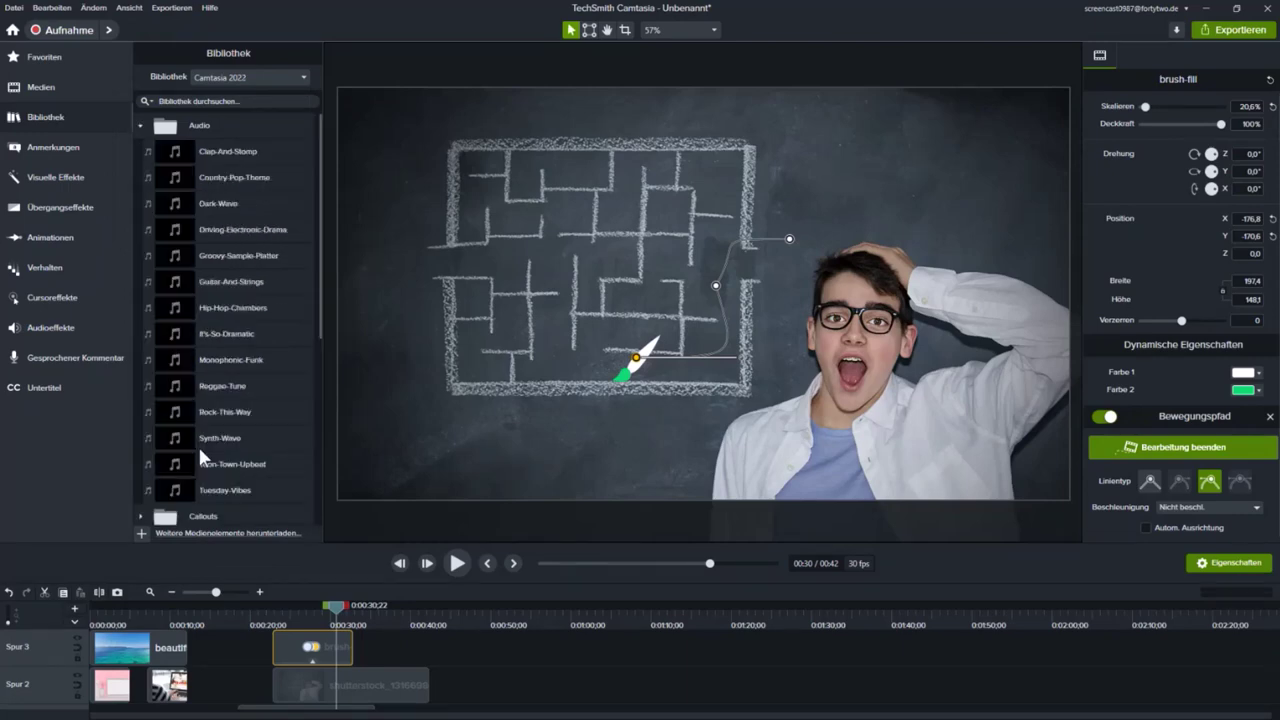
left_click(141, 126)
left_click(211, 77)
left_click(159, 108)
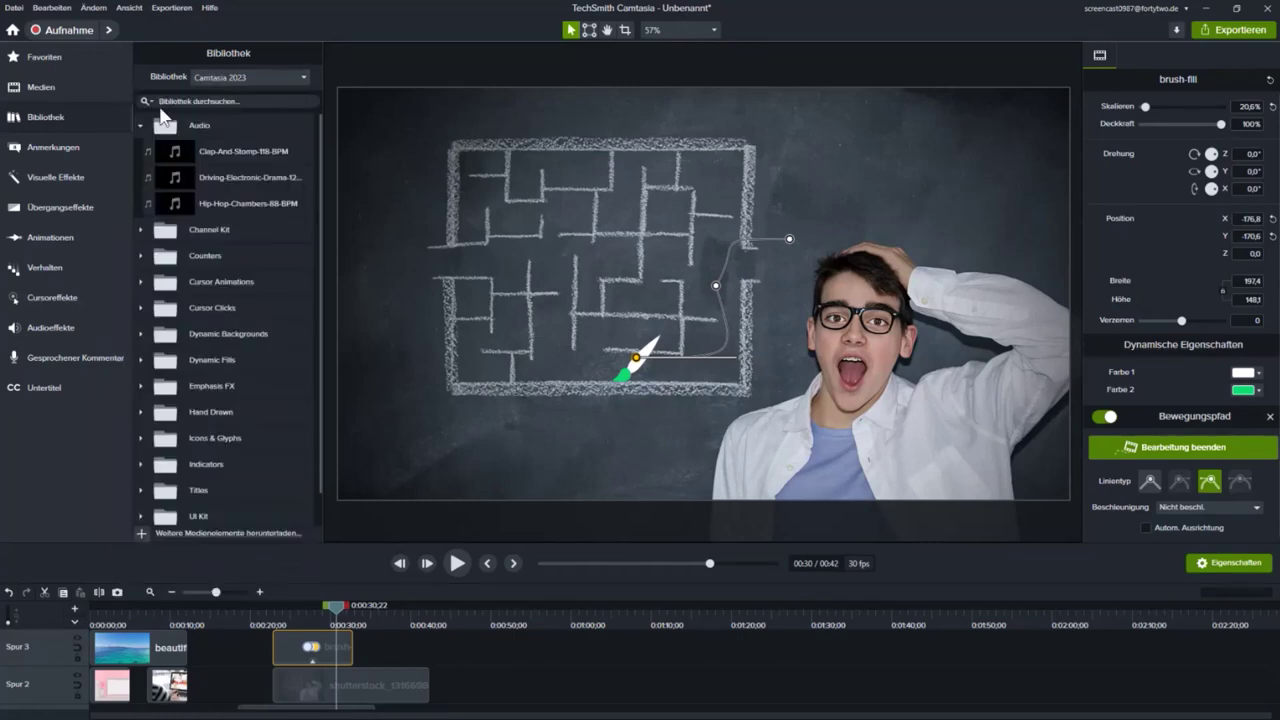
left_click(140, 125)
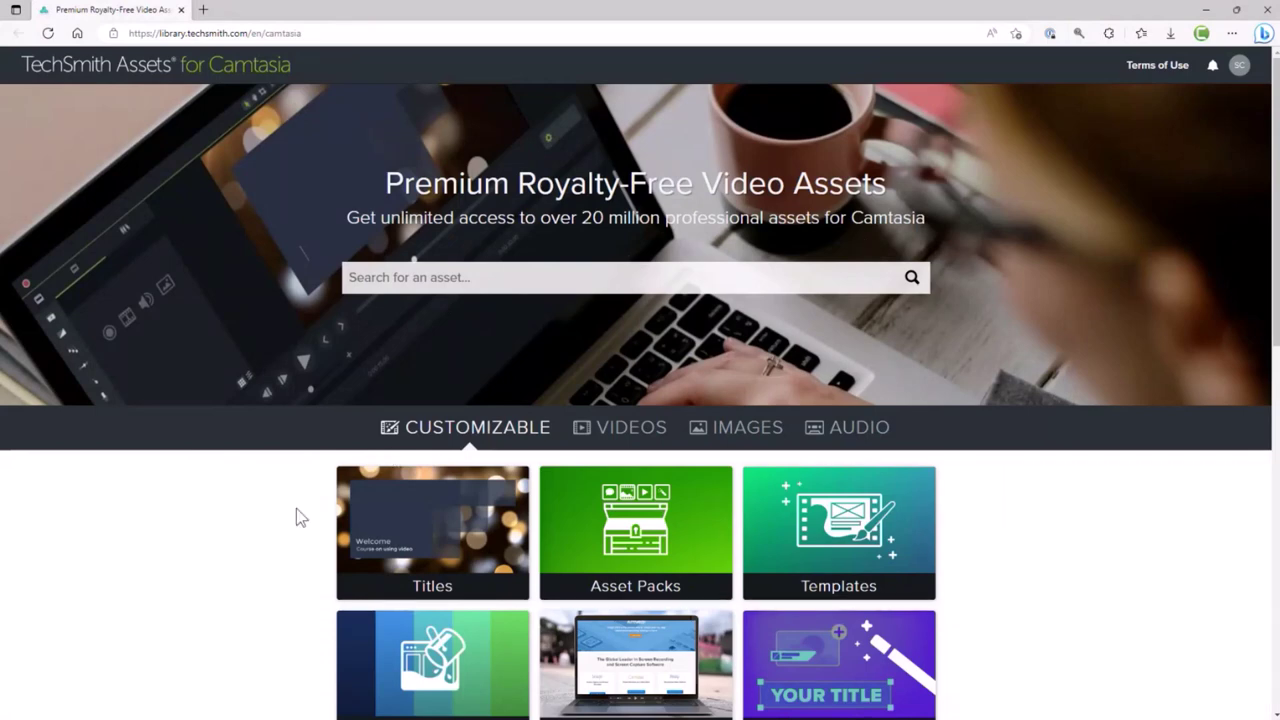
Show the Audio category on the TechSmith Assets website and reduce the browser to a smaller window over Camtasia
left_click(848, 430)
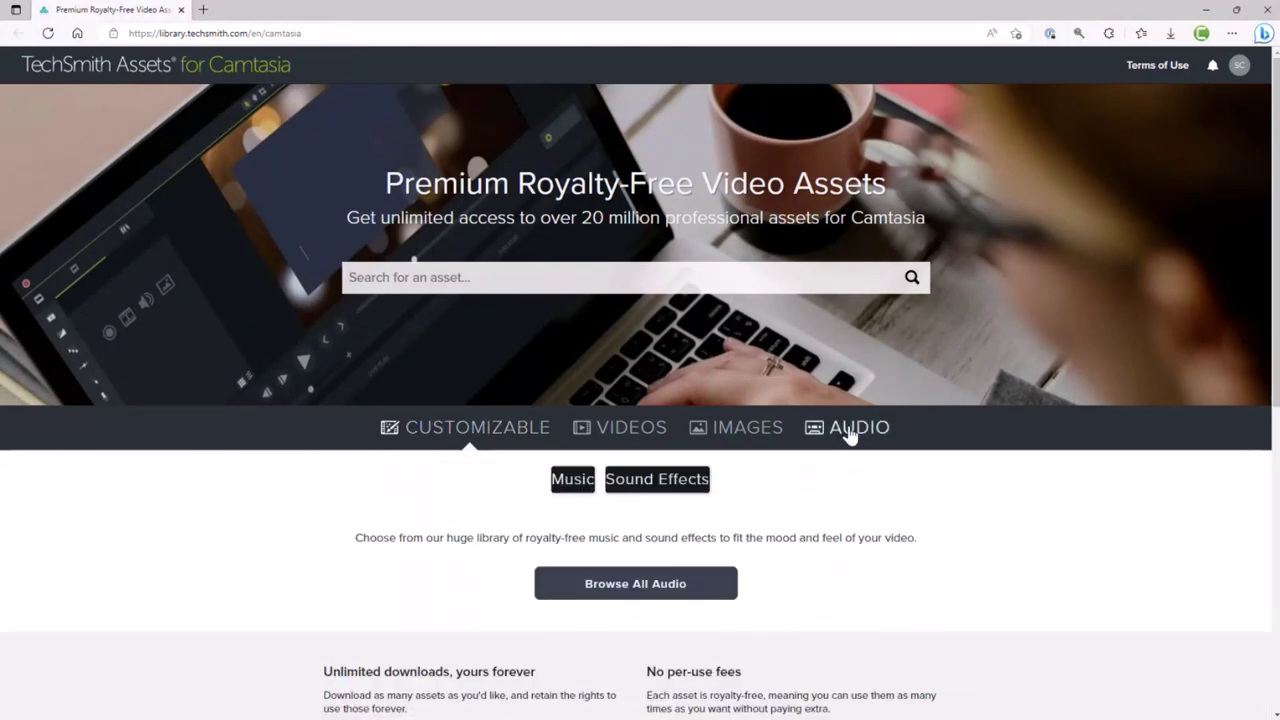
left_click_drag(613, 20, 780, 115)
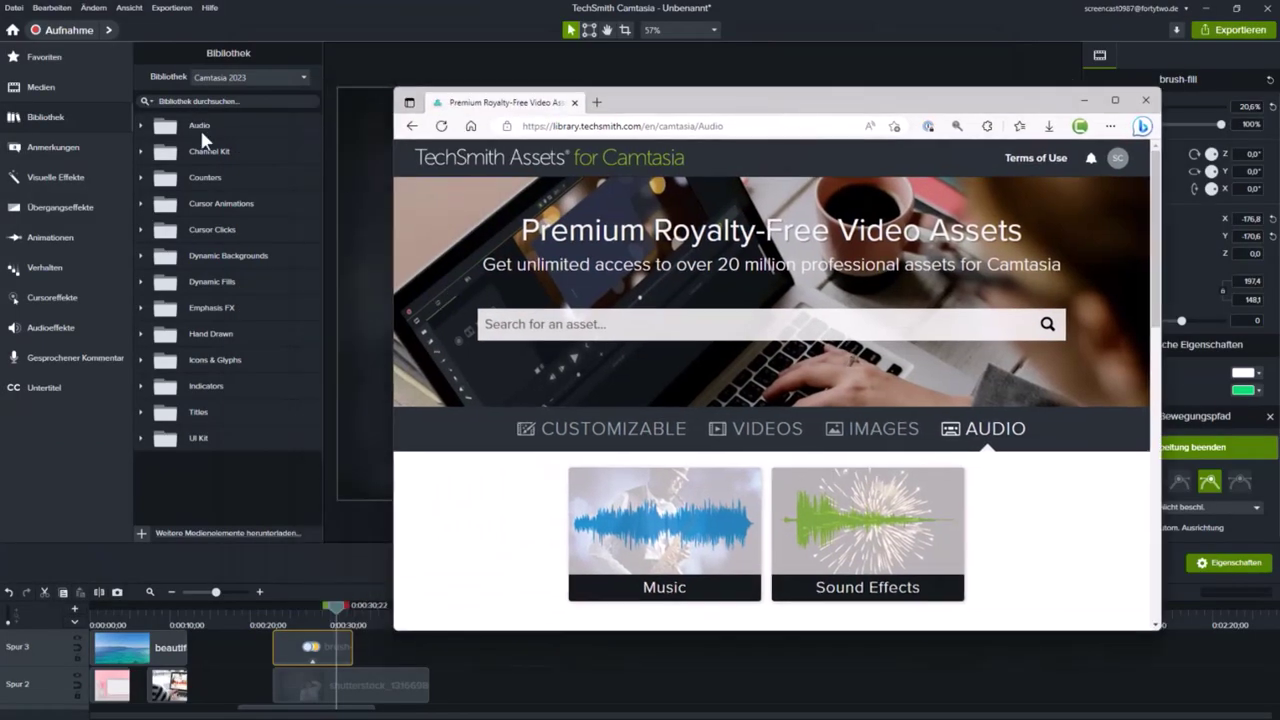
Switch back to Camtasia and compare the Audio folders of the Camtasia 2023 and Camtasia 2022 libraries
left_click(222, 80)
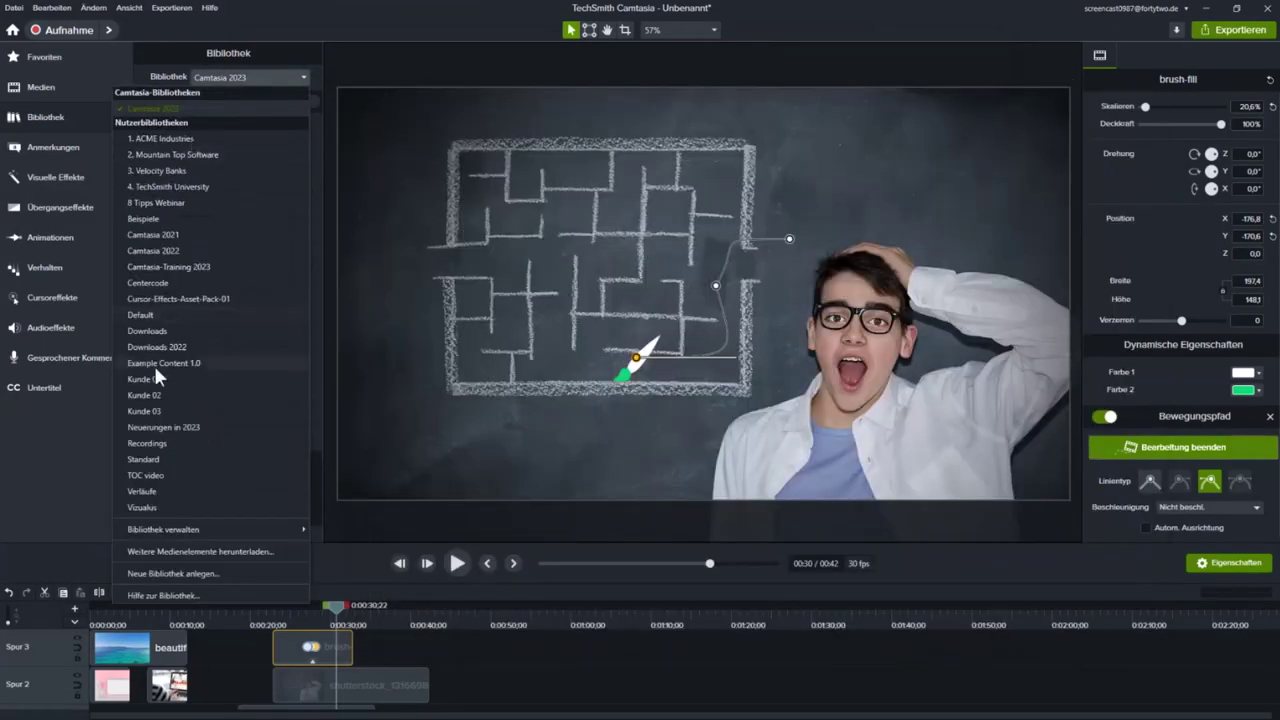
left_click(124, 106)
left_click(141, 126)
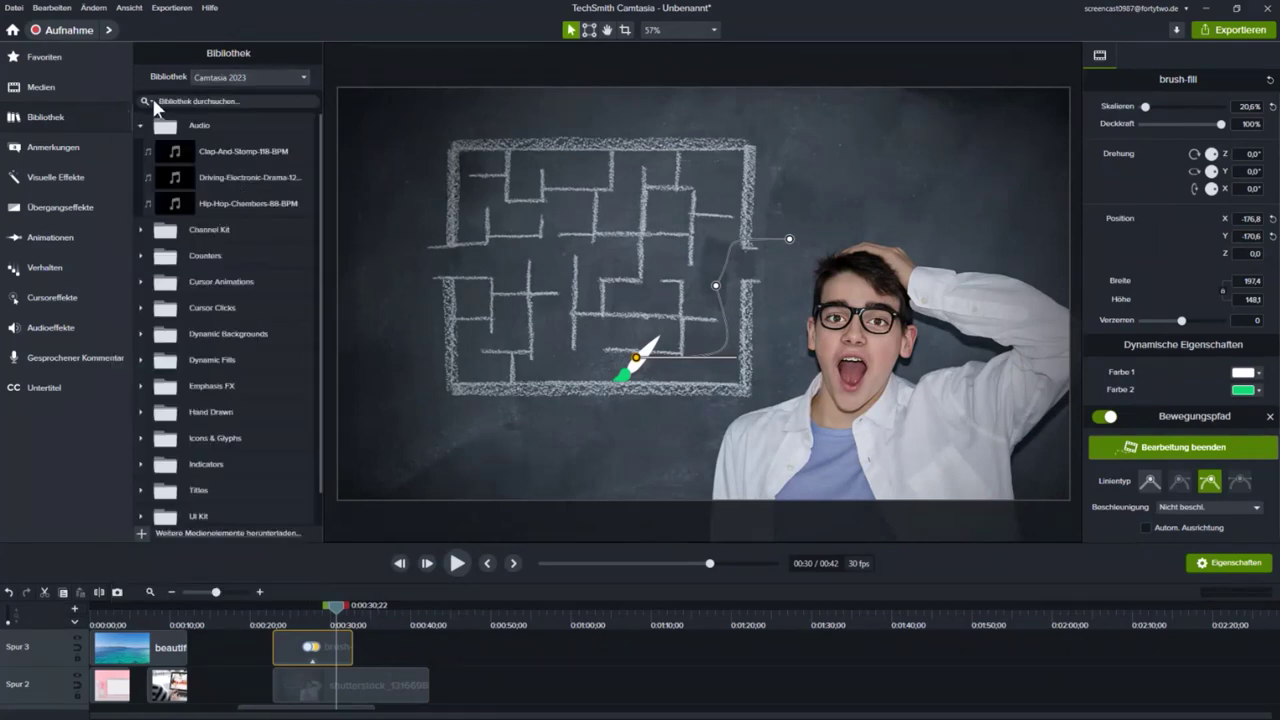
left_click(236, 76)
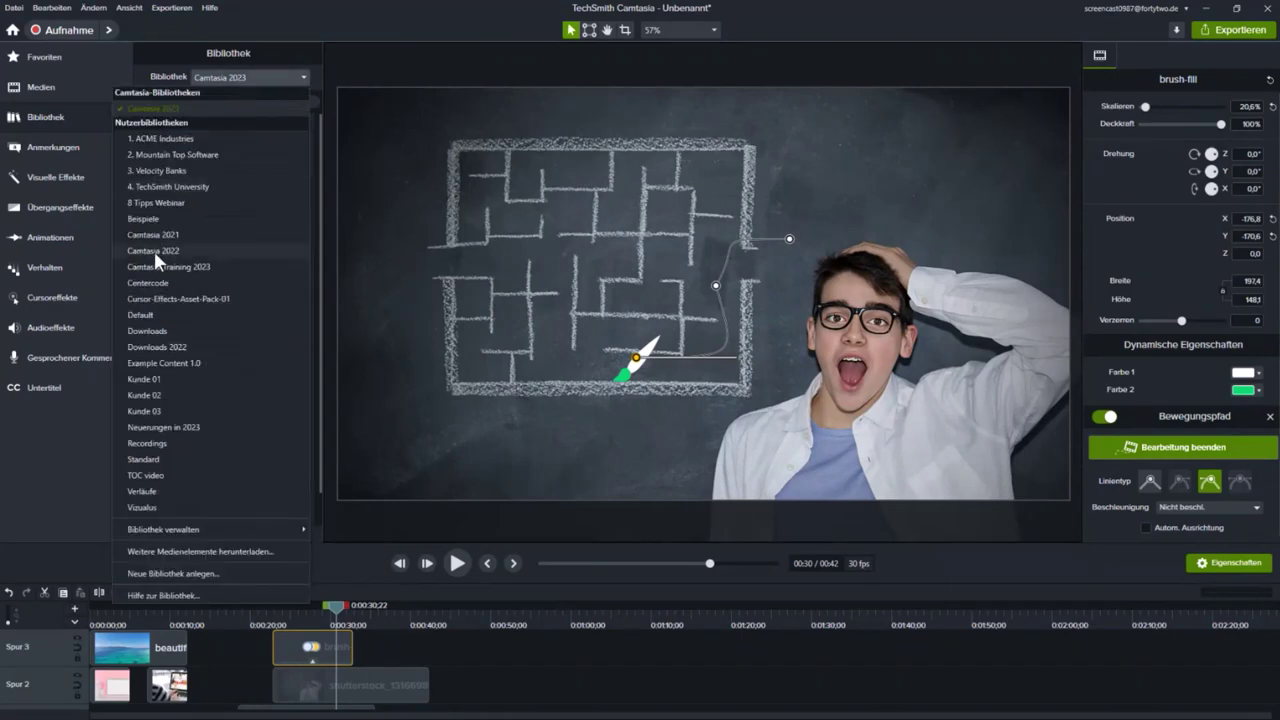
left_click(154, 251)
left_click(141, 125)
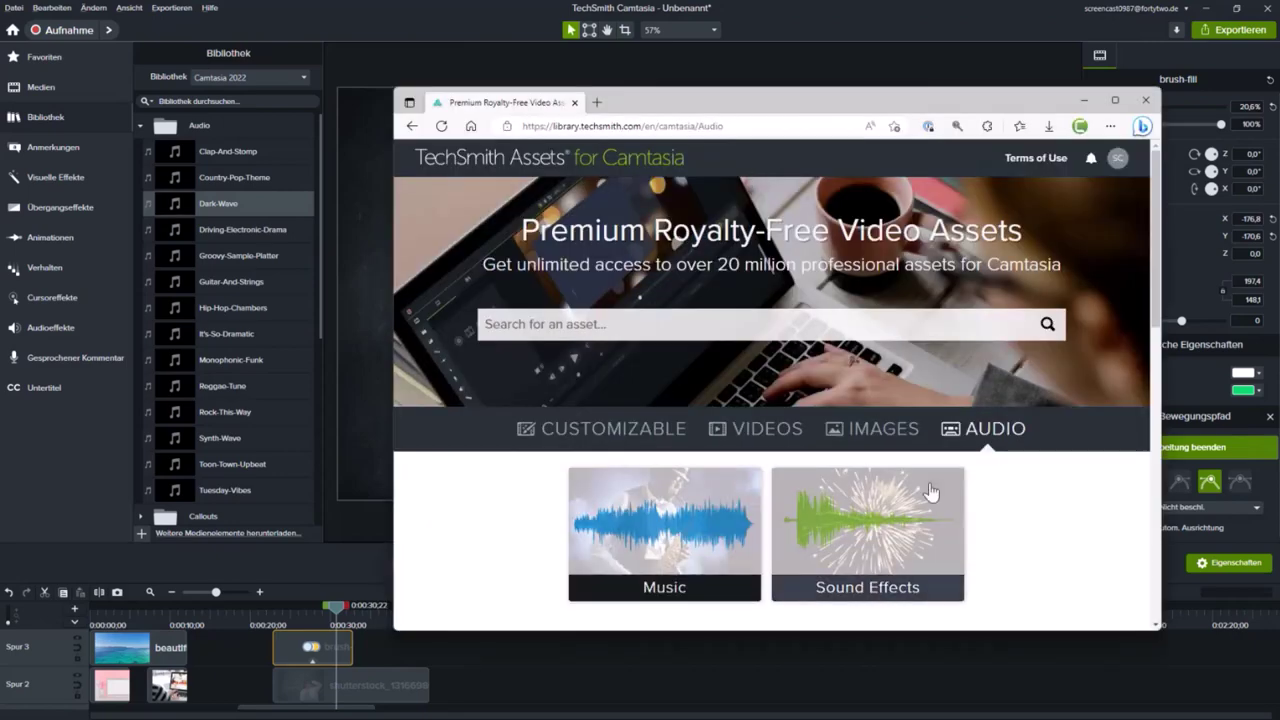
Search the TechSmith Assets website for "dark wave"
left_click(618, 325)
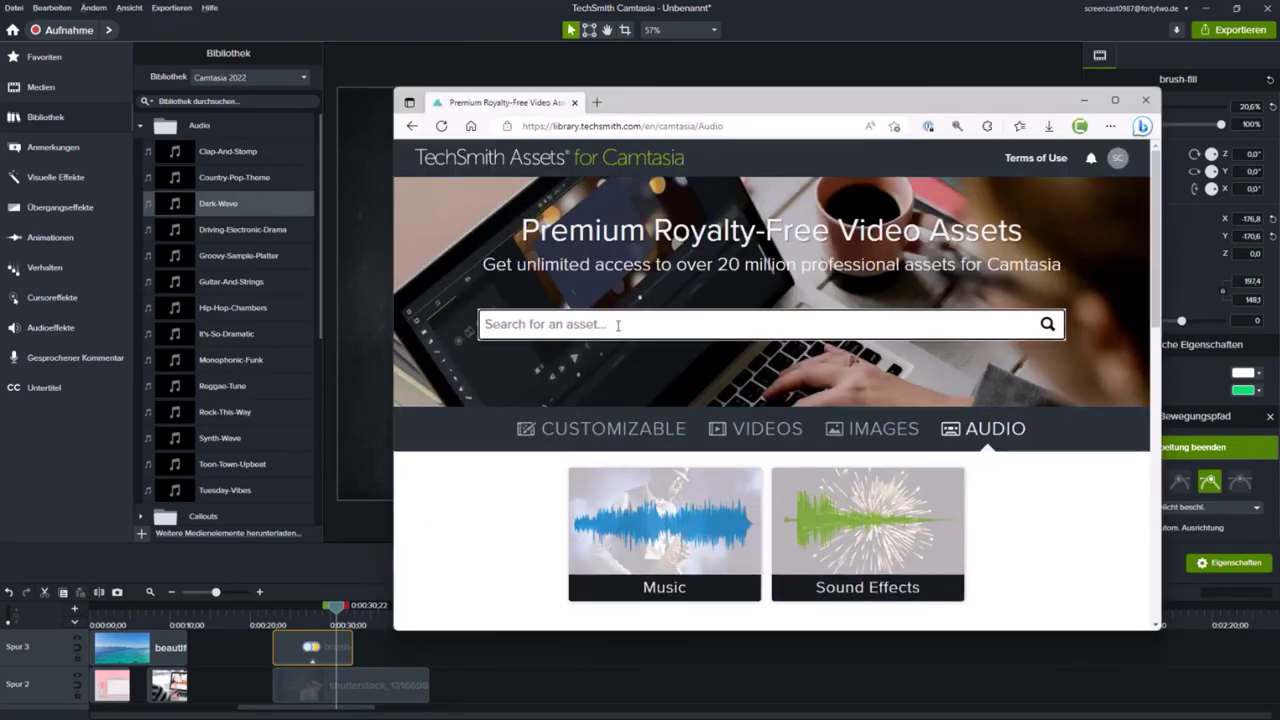
type("dark")
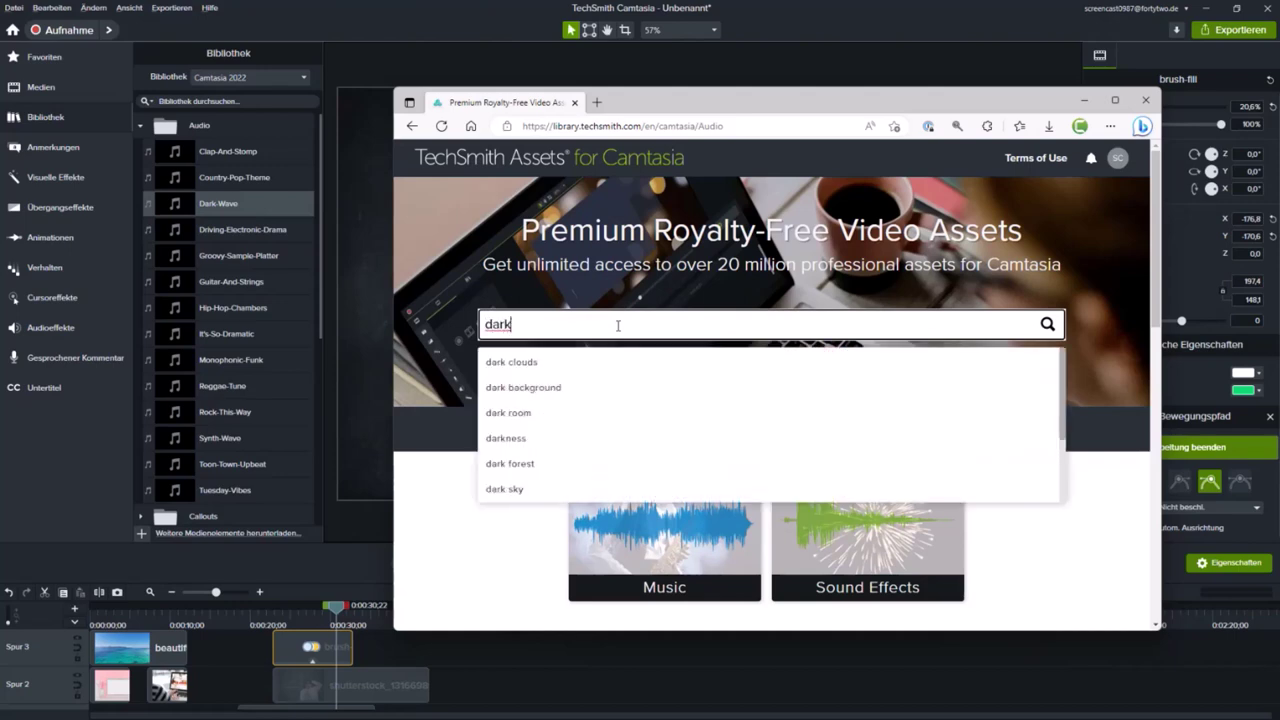
type(" wave")
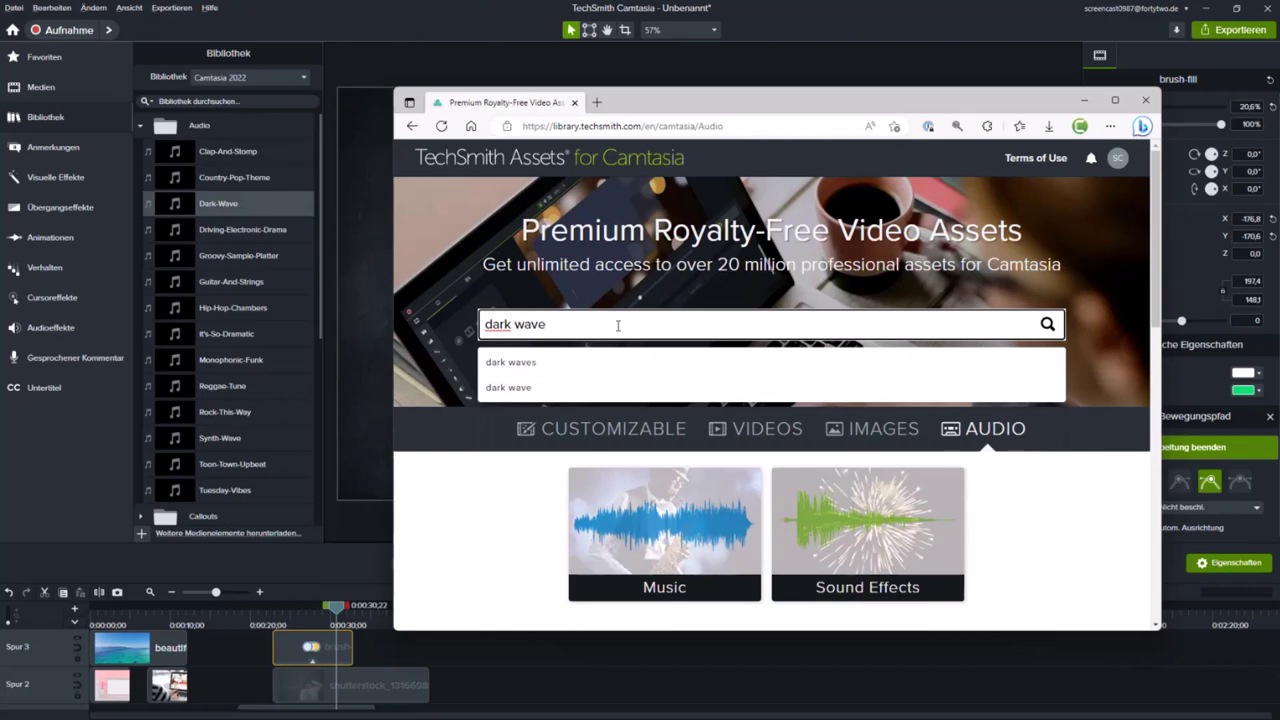
left_click(576, 396)
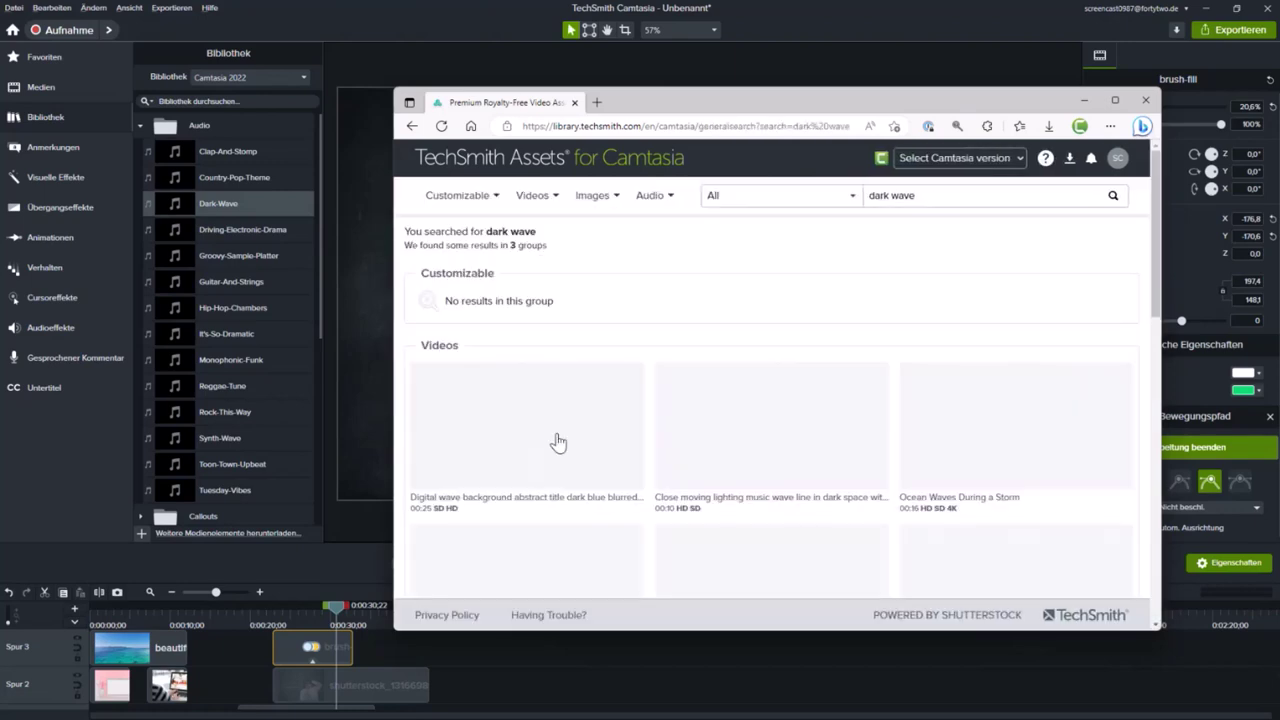
Find the Dark Wave track among the audio search results and play its preview
mouse_move(583, 450)
scroll(847, 568, "down", 3)
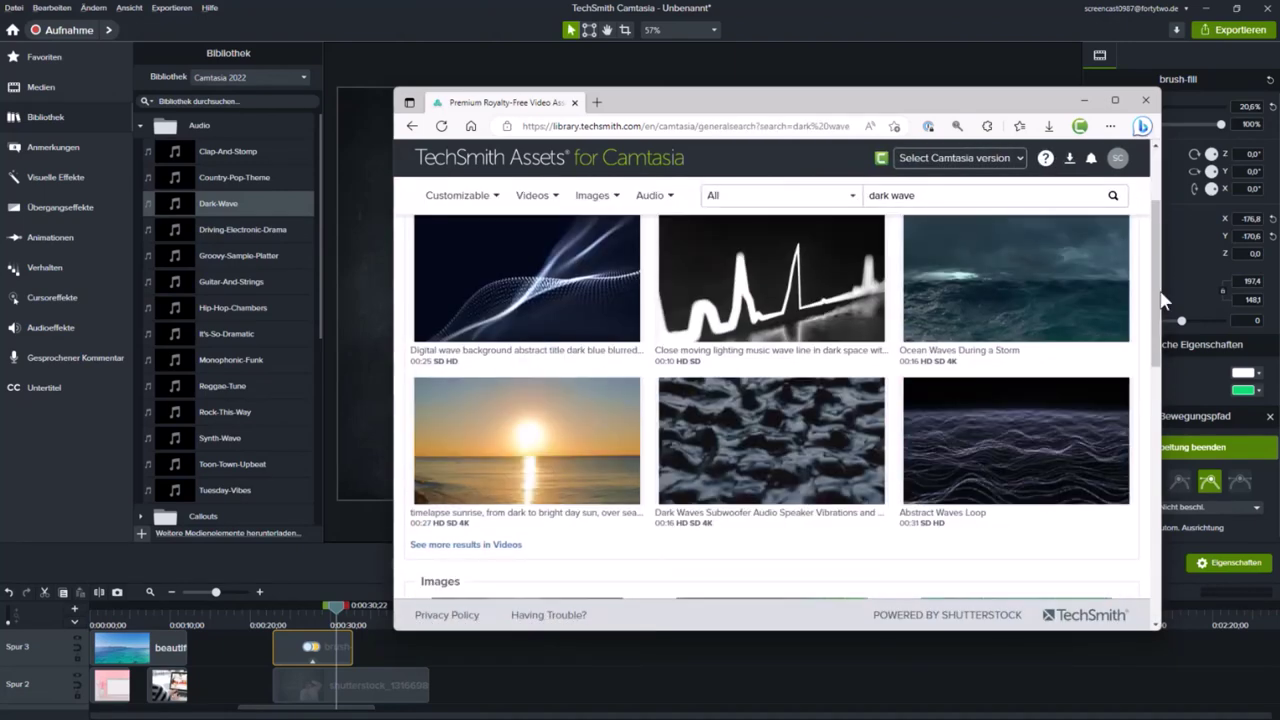
scroll(847, 568, "down", 5)
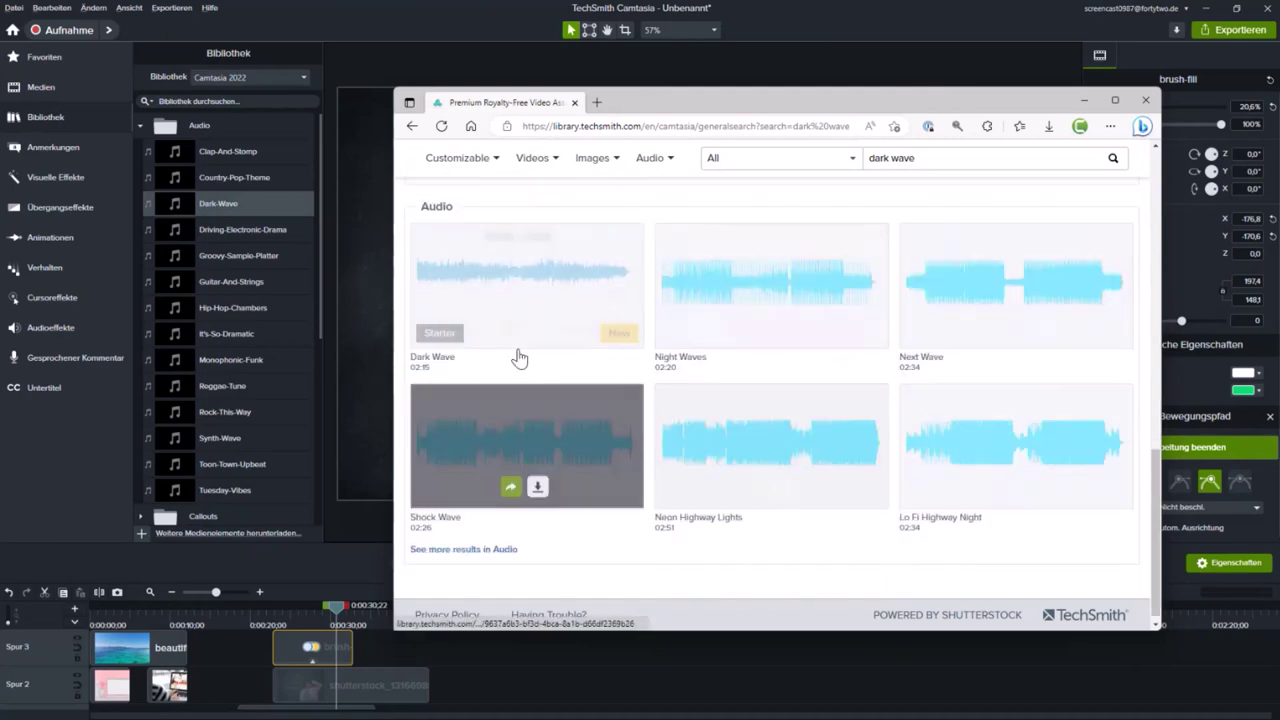
mouse_move(519, 365)
left_click(471, 312)
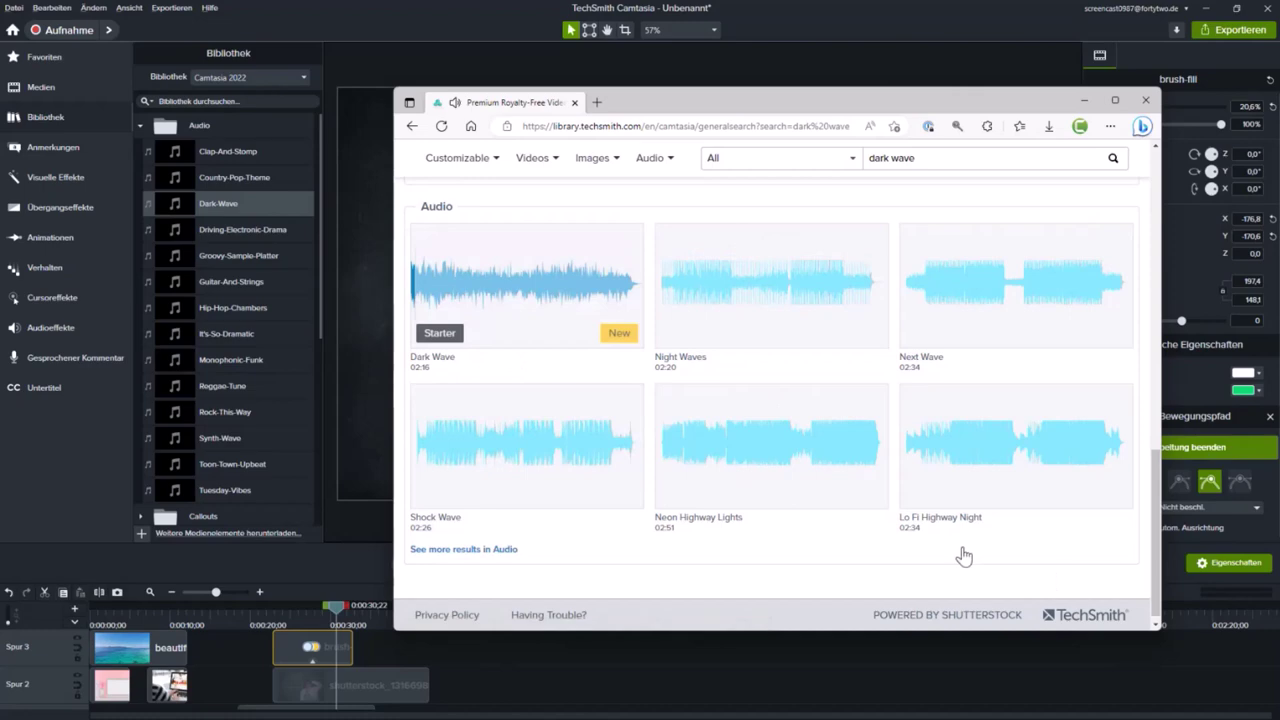
Switch from the Camtasia 2022 to the Camtasia 2023 library, check its Dynamic Backgrounds and Dynamic Fills folders, and collapse the Audio folder
left_click(140, 124)
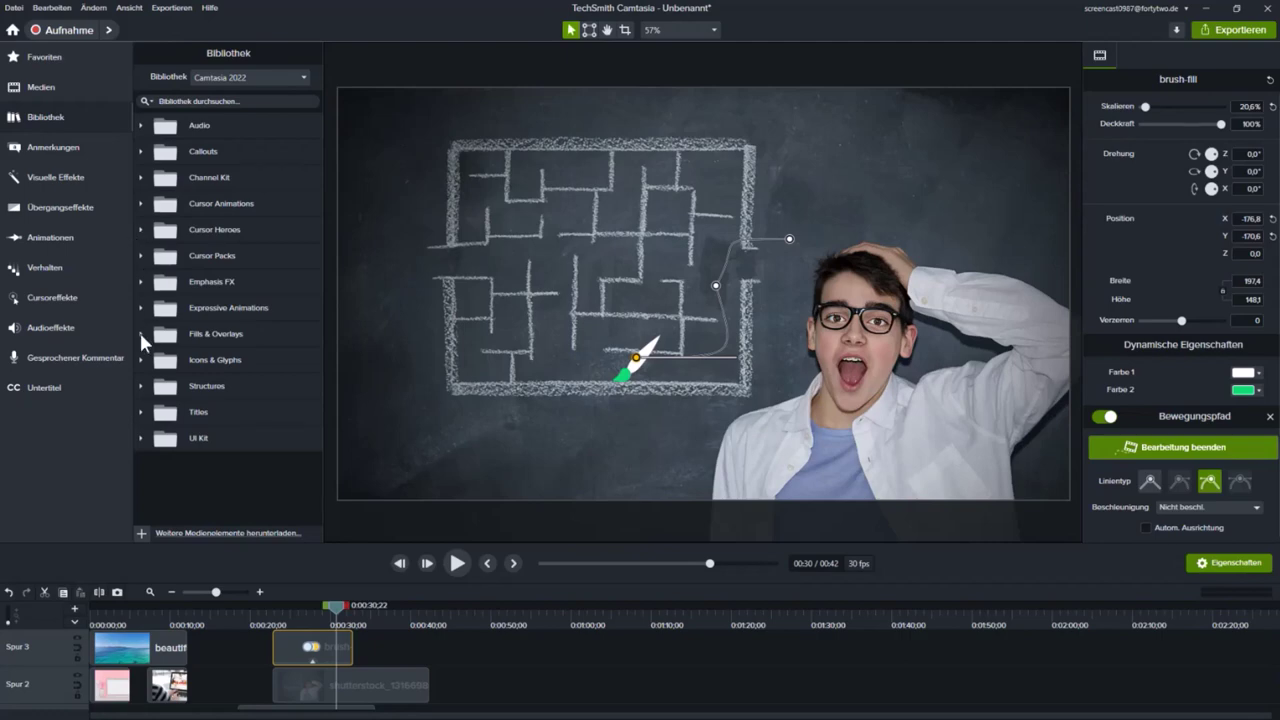
left_click(250, 75)
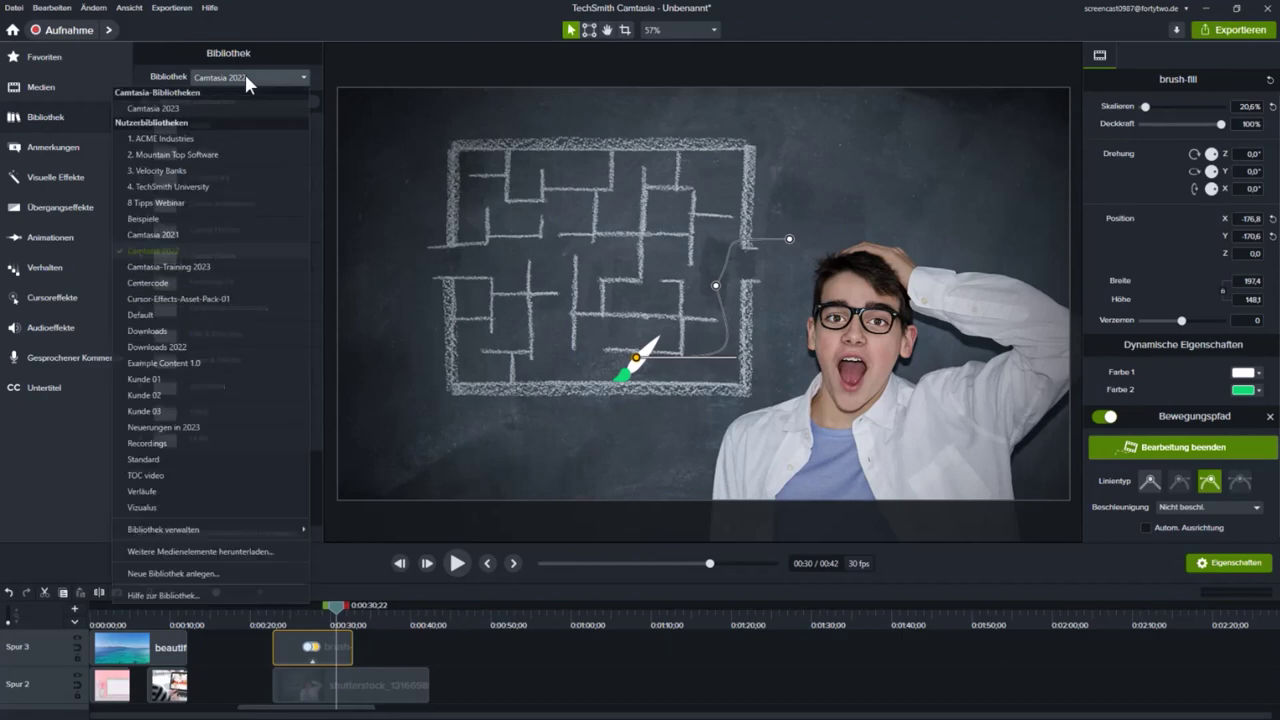
left_click(170, 106)
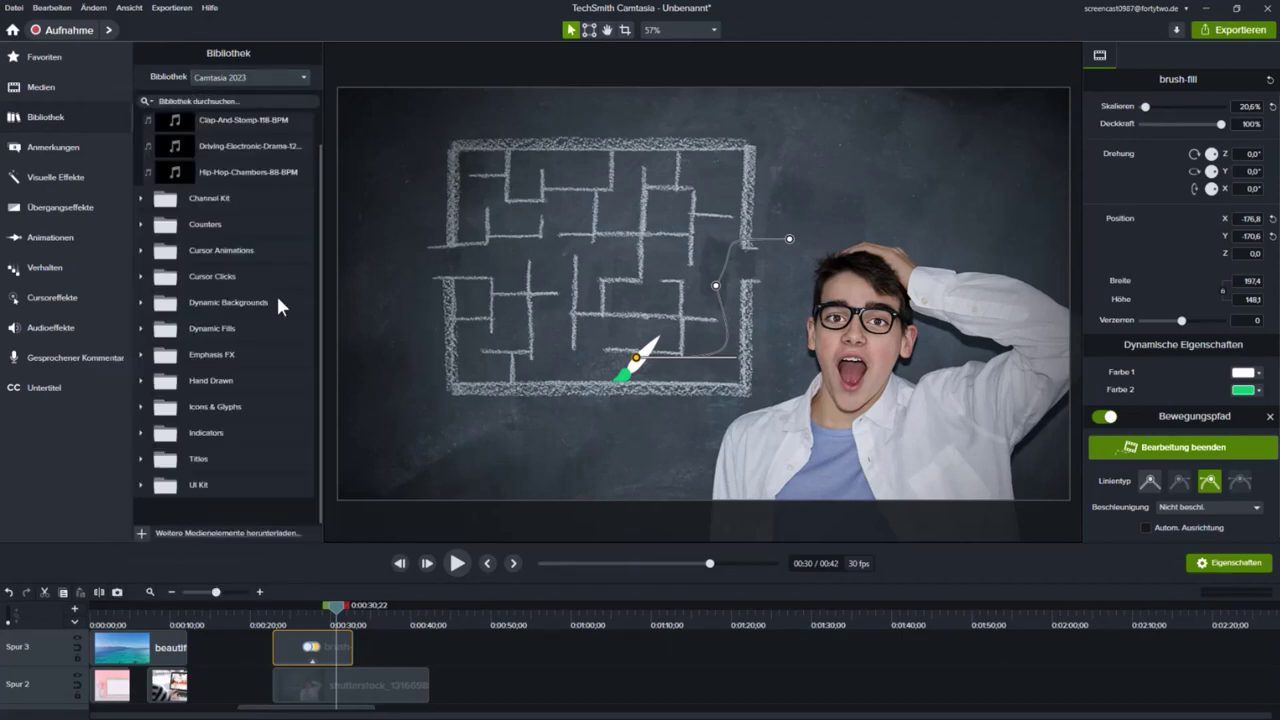
left_click(142, 302)
left_click(142, 302)
left_click(140, 328)
left_click(140, 328)
scroll(225, 155, "up", 1)
left_click(140, 126)
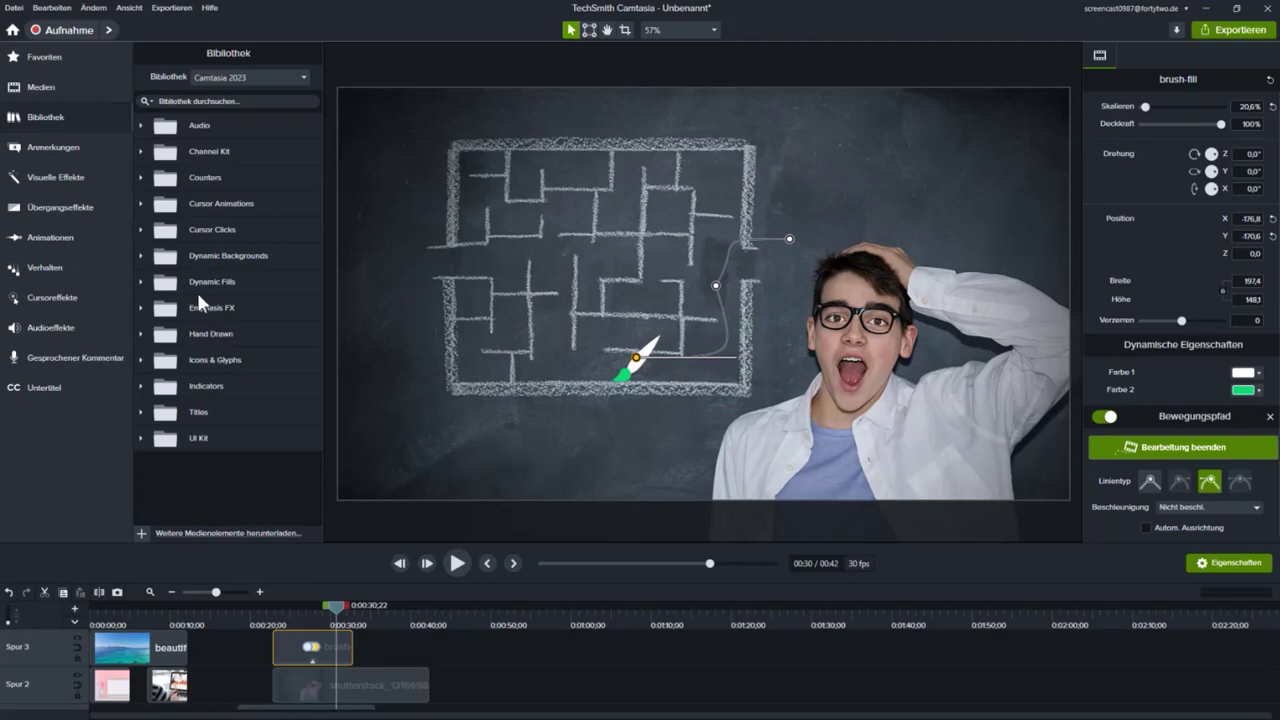
Place the contourblobs dynamic background on Spur 2 at about 0:50 and preview its animation
left_click(141, 256)
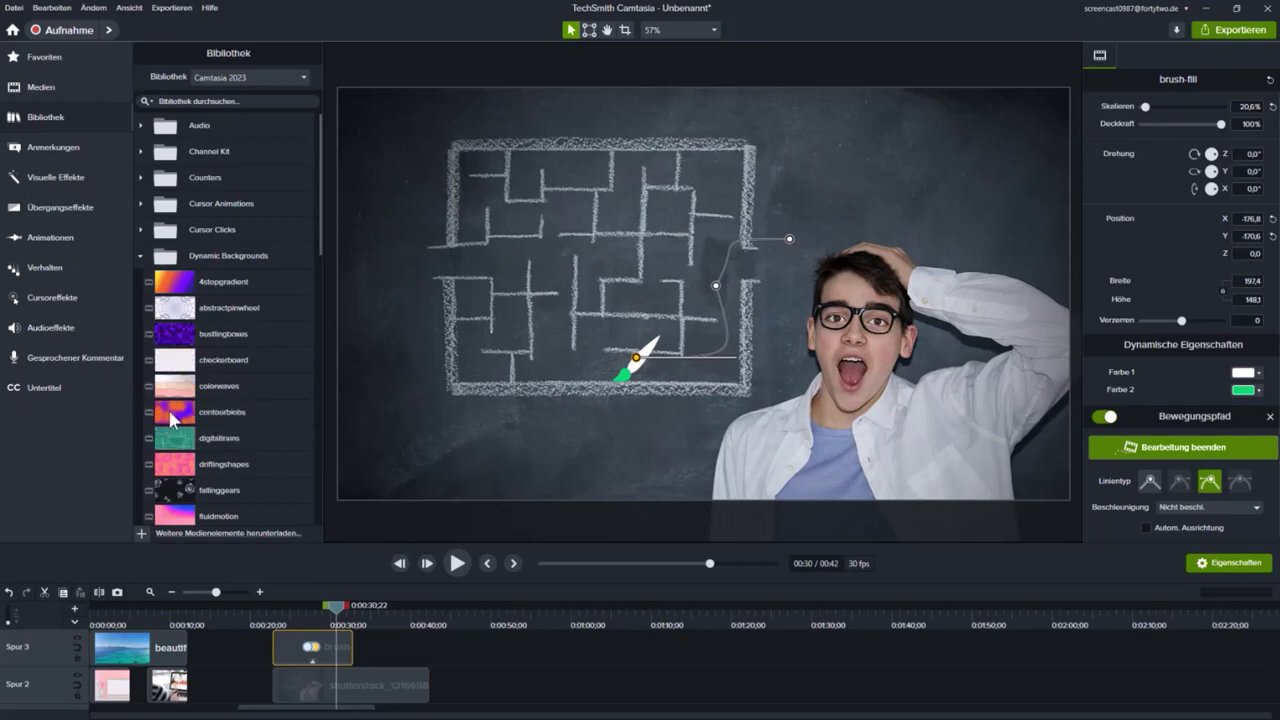
left_click_drag(170, 418, 505, 686)
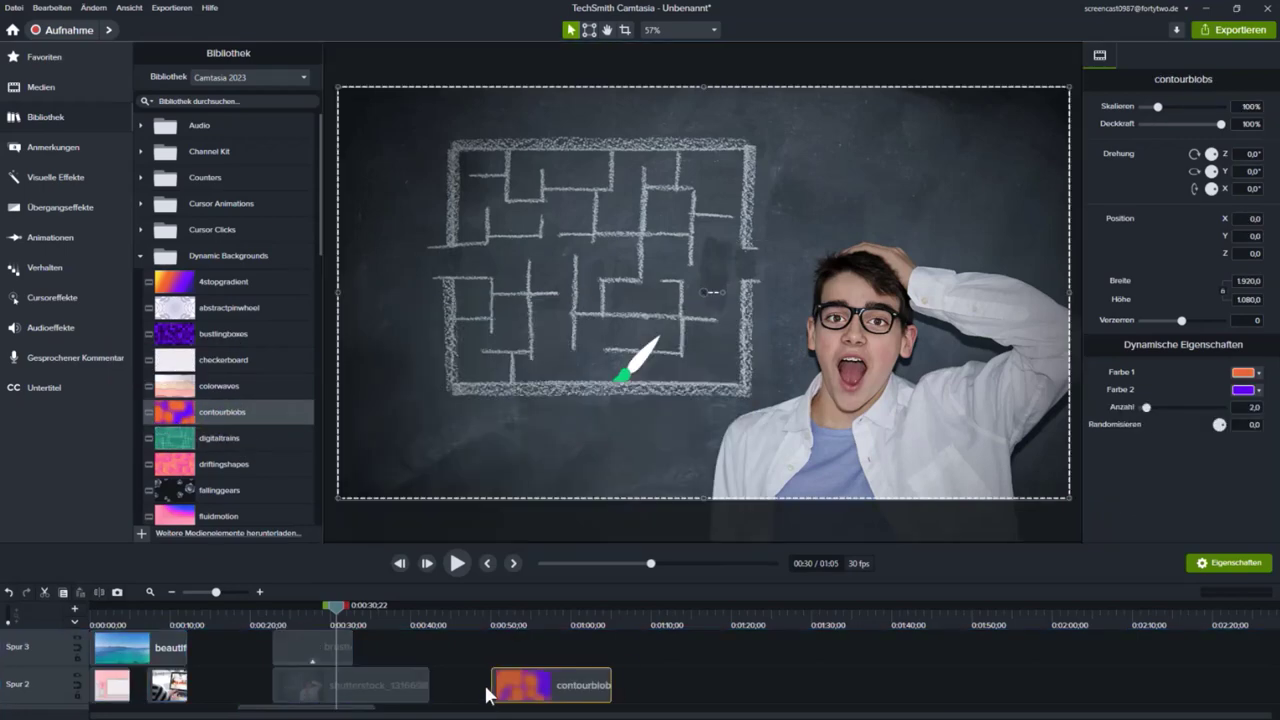
left_click(493, 610)
key("space")
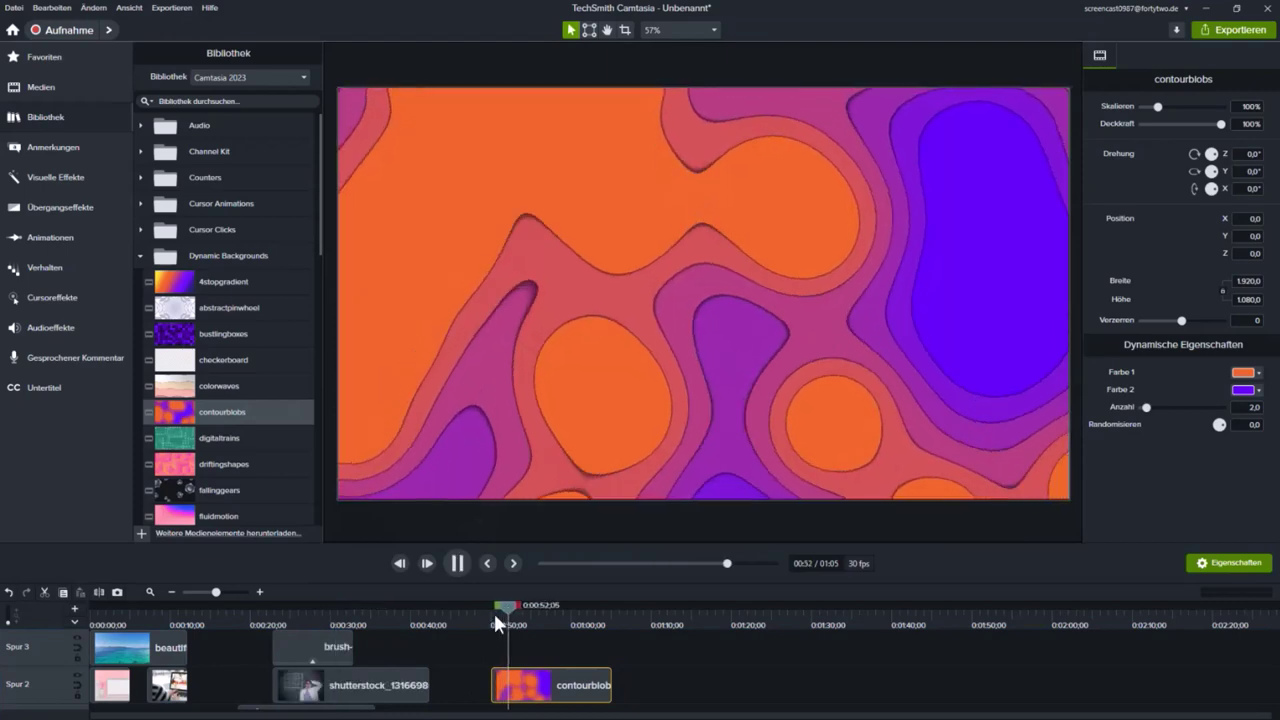
key("space")
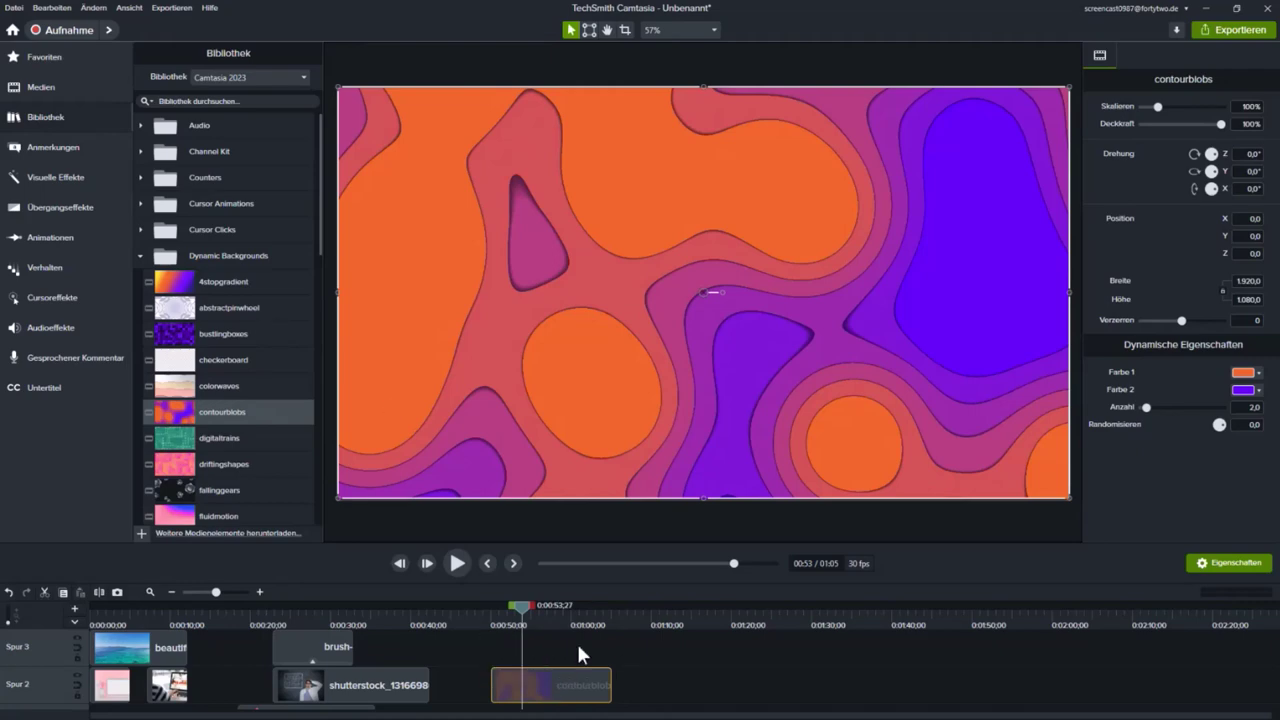
left_click(180, 284)
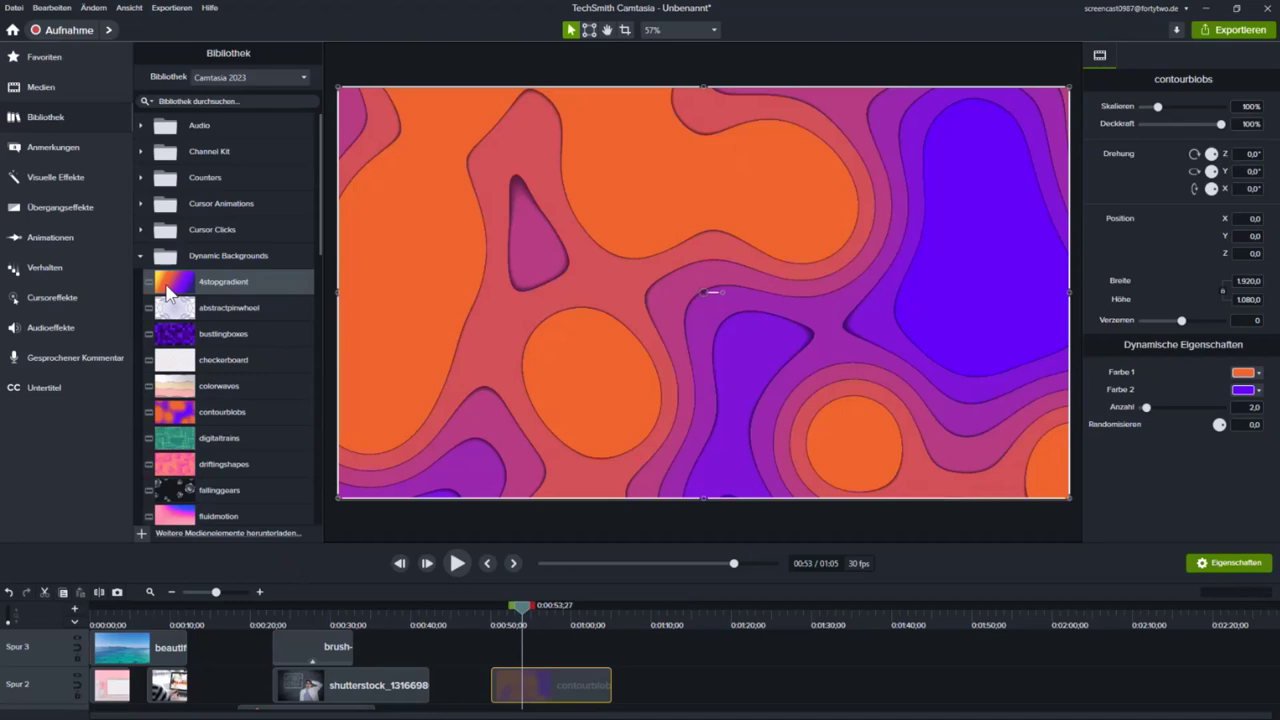
left_click_drag(502, 610, 555, 617)
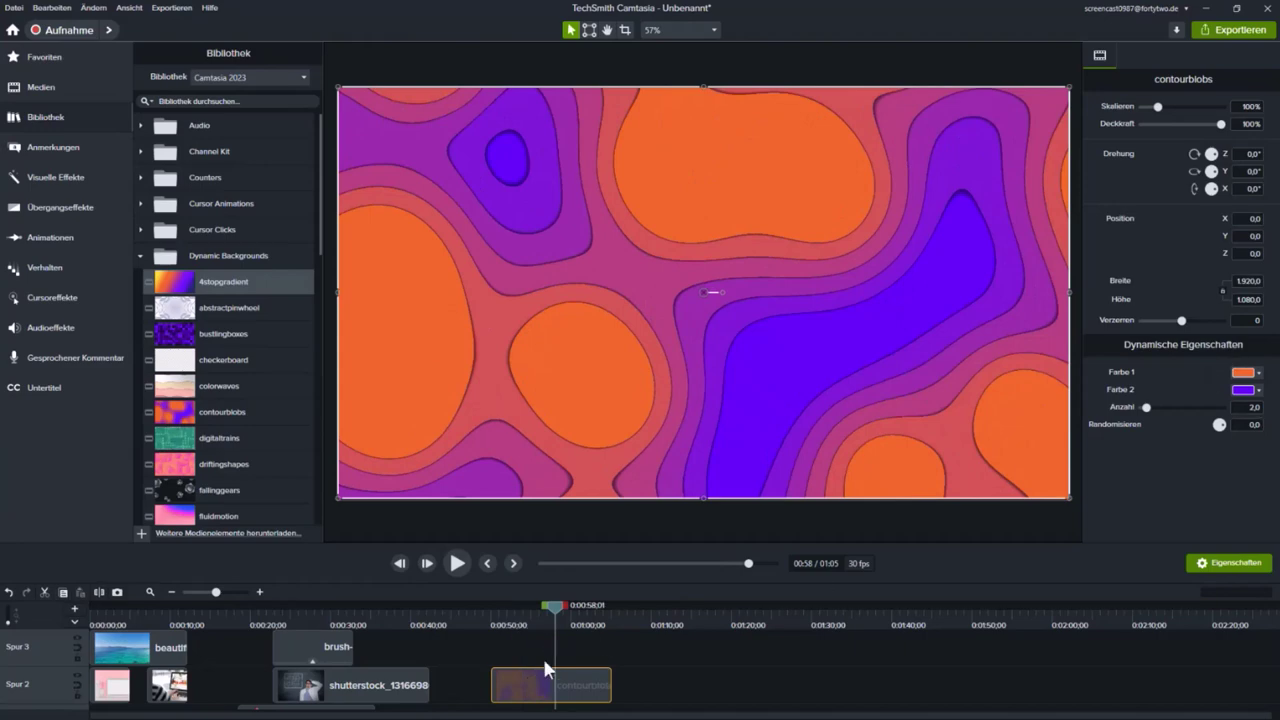
Recolor the contourblobs background with the ACME Industries palette, using green for Farbe 1 and blue for Farbe 2, and scrub through it
left_click(1256, 373)
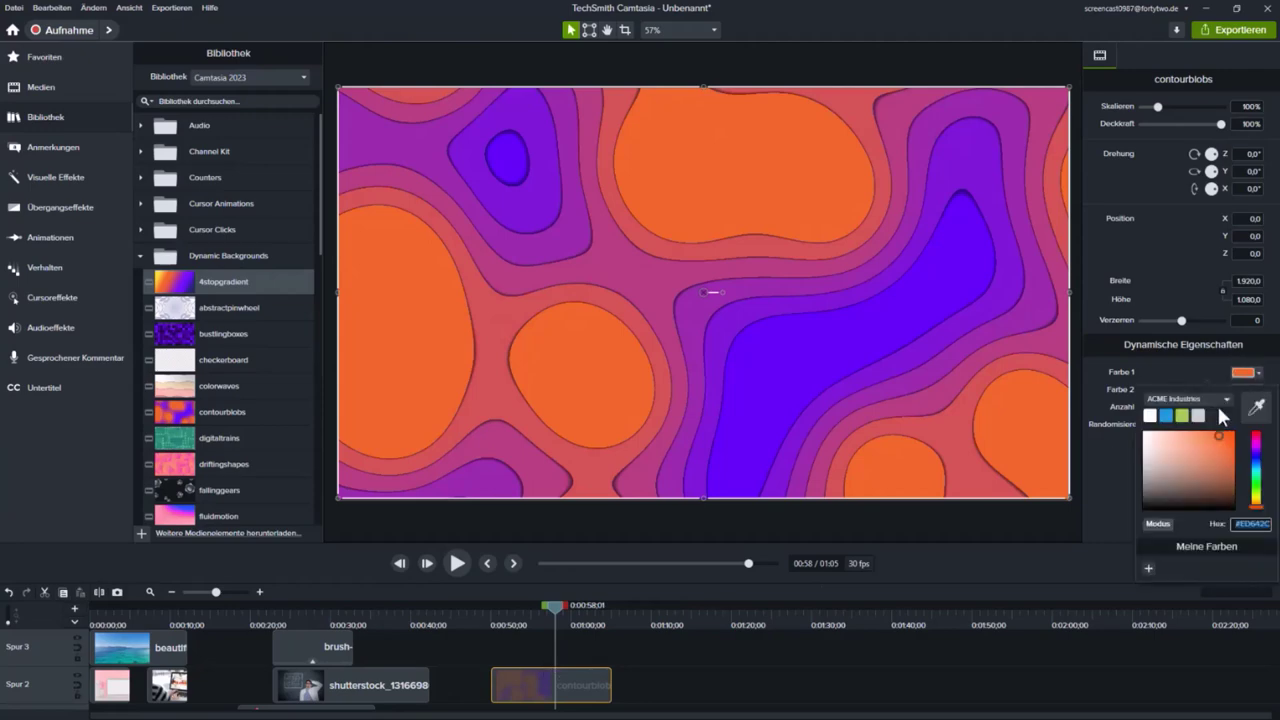
left_click(1180, 415)
left_click(1258, 390)
left_click(1165, 432)
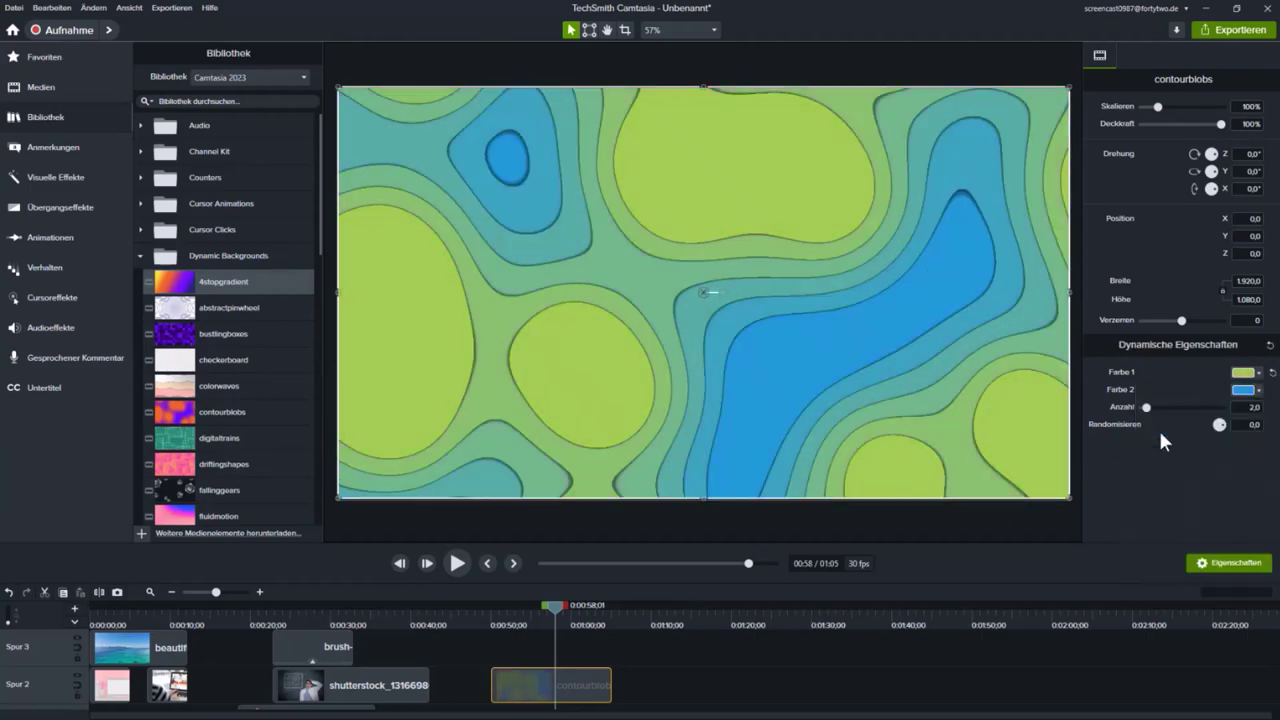
left_click_drag(499, 612, 548, 615)
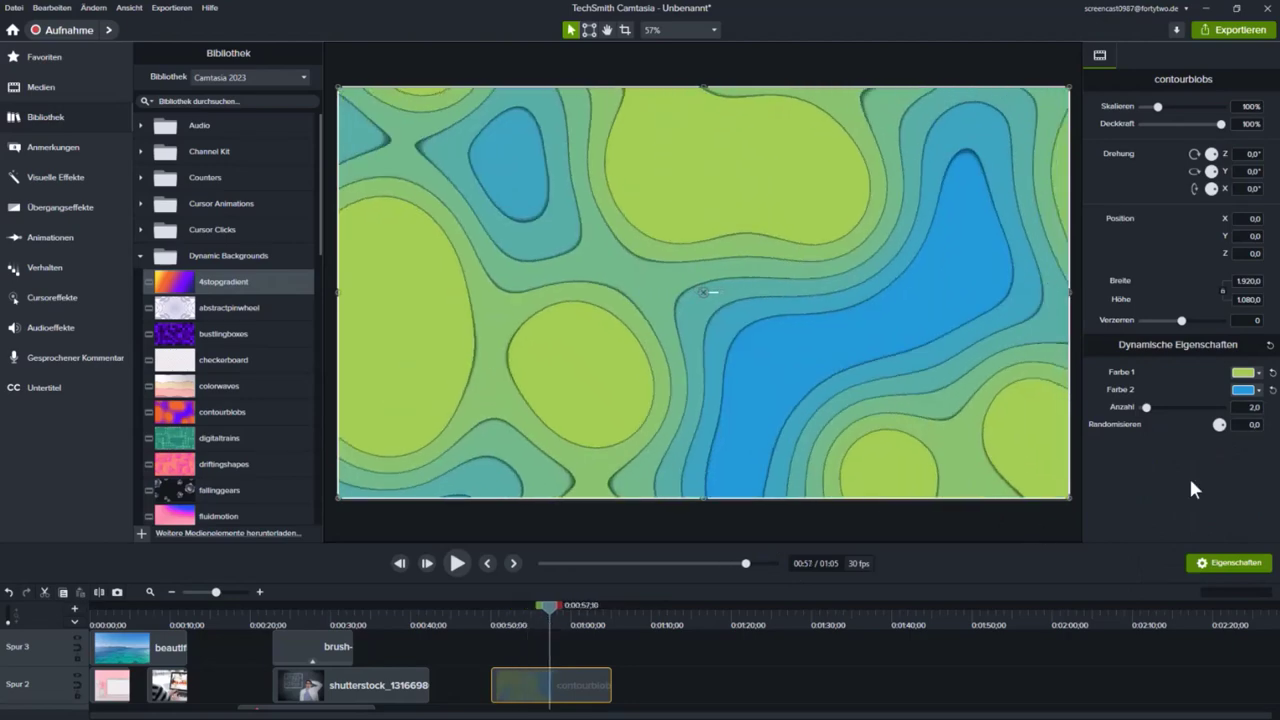
Set the contourblobs background's Anzahl to 6,3 and Randomisieren to -2,4, and play a short preview
mouse_move(1146, 407)
left_mouse_down()
mouse_move(1179, 413)
mouse_move(1168, 412)
left_mouse_up()
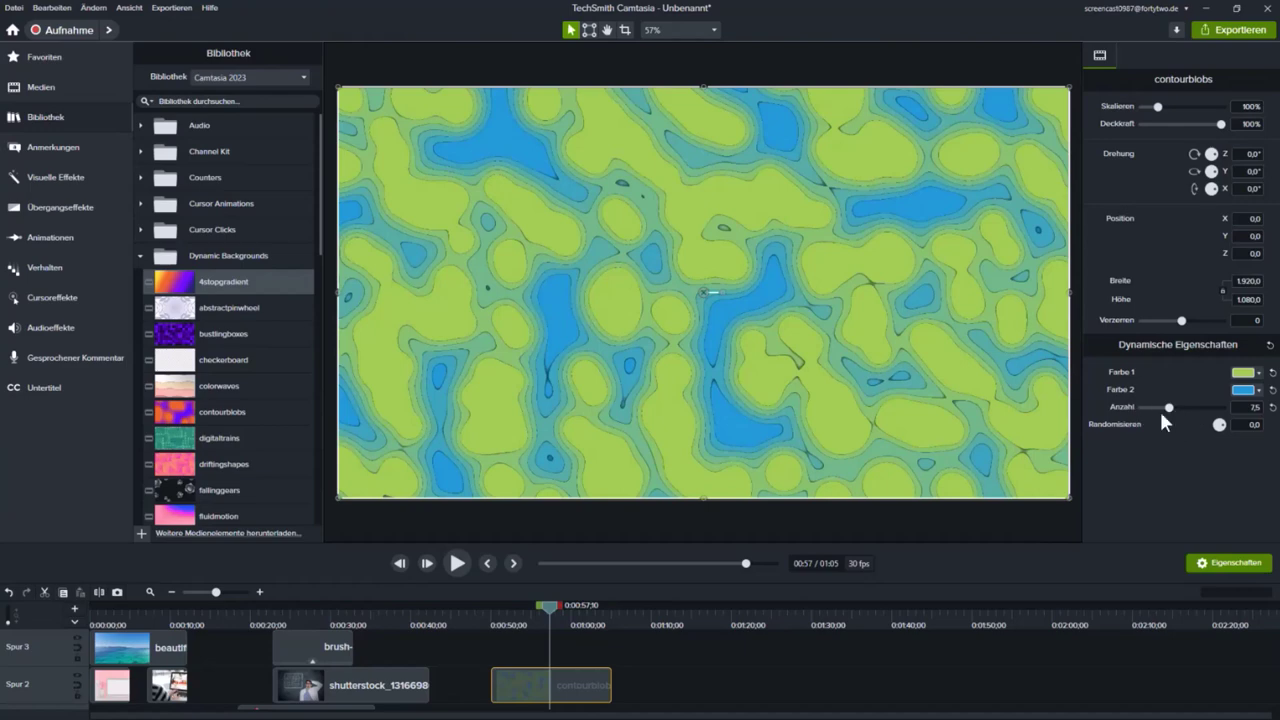
left_click(1159, 409)
left_click_drag(1157, 409, 1205, 442)
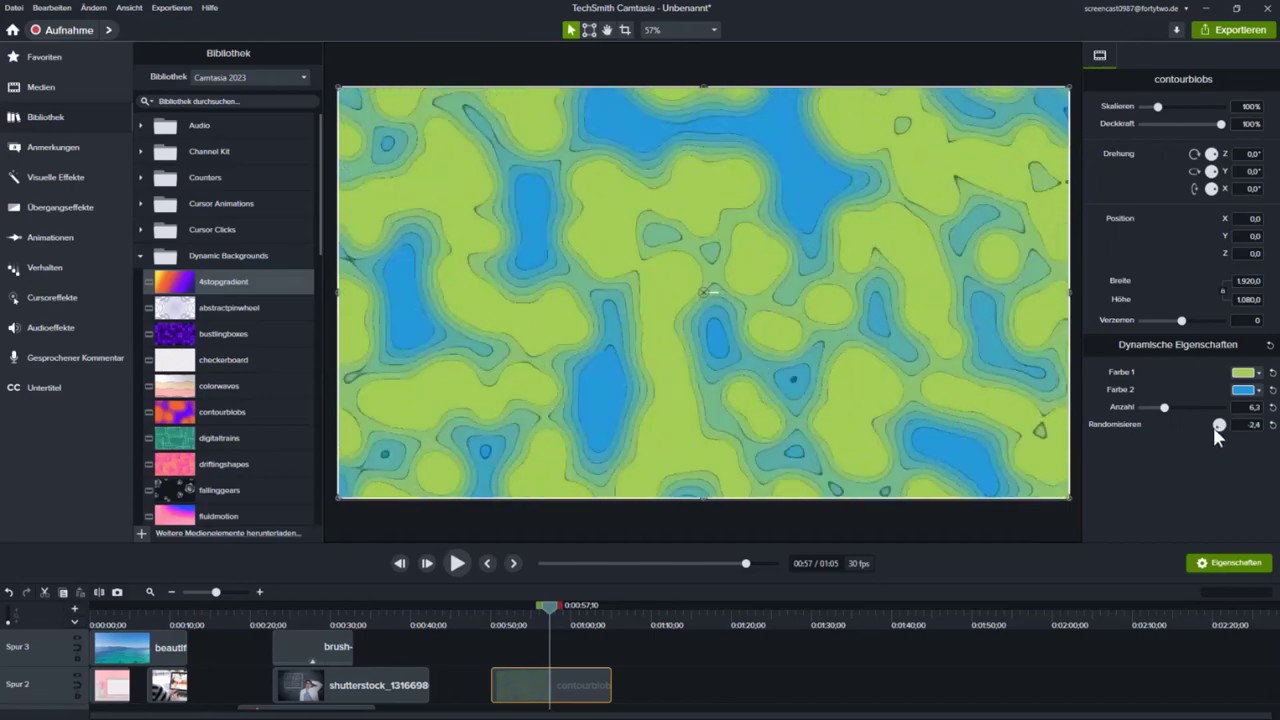
left_click(505, 618)
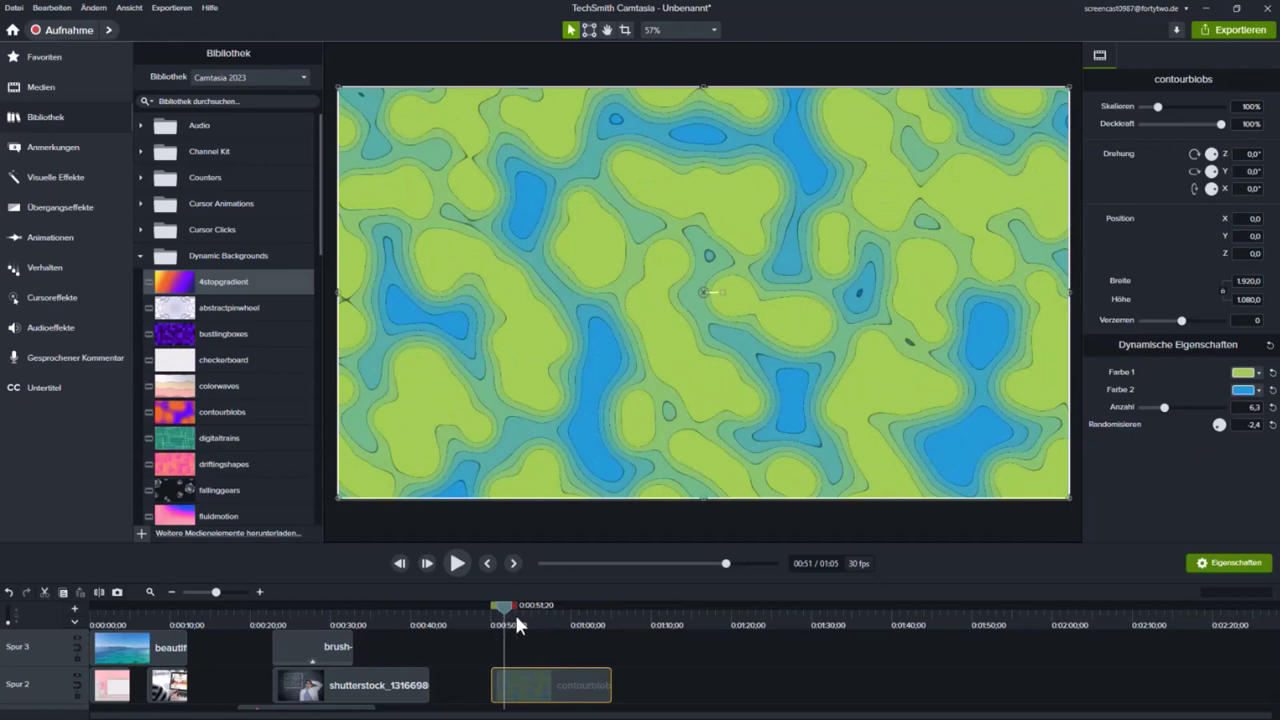
key("space")
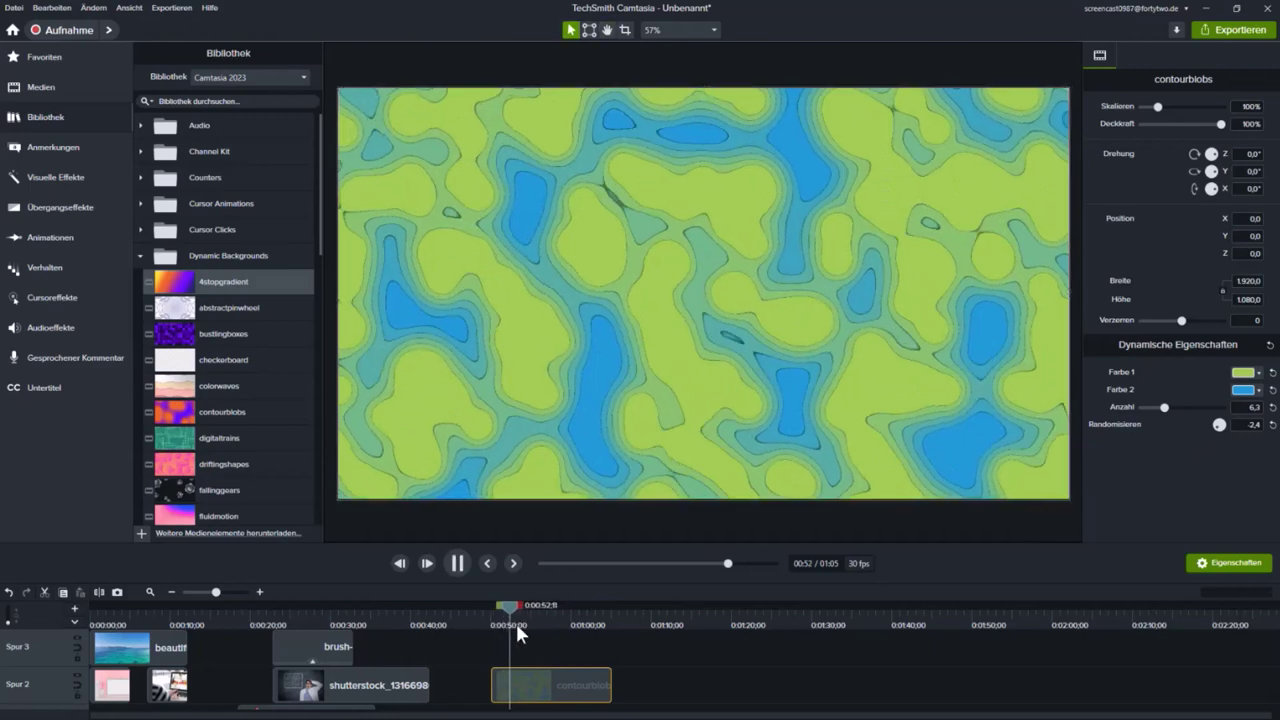
left_click(768, 444)
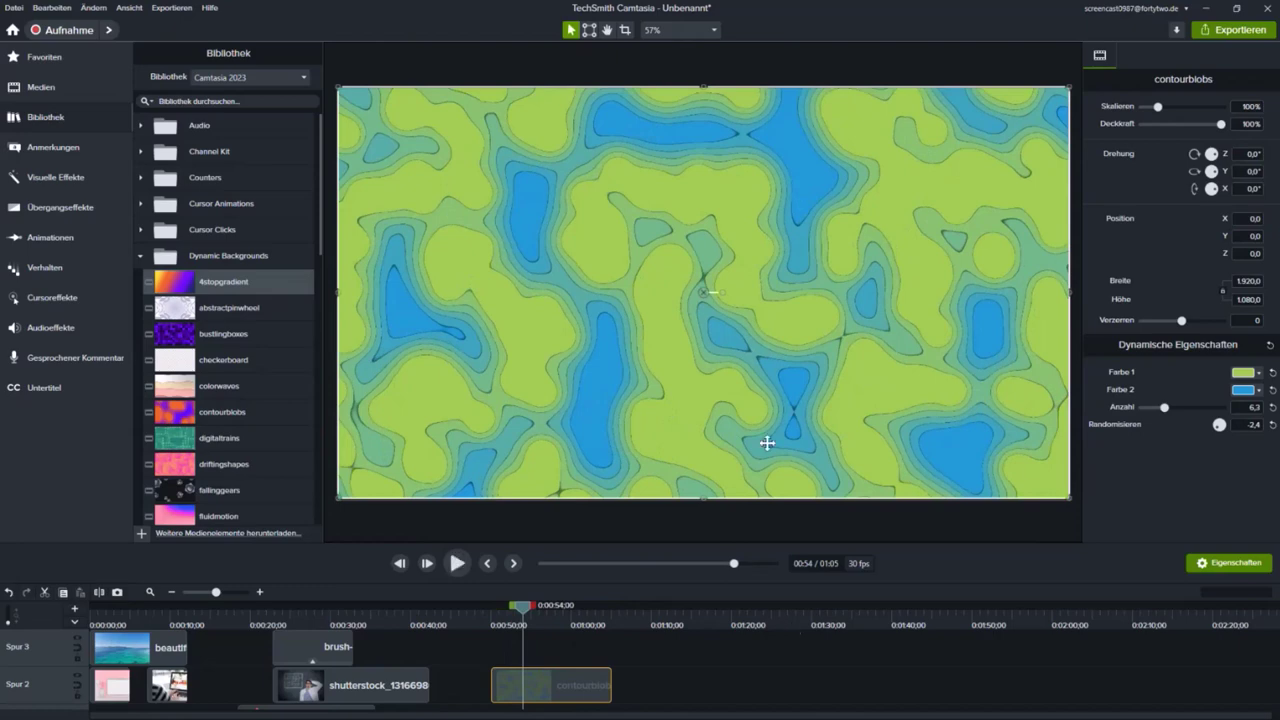
Extend the contourblobs clip on Spur 2 to end at about 1:43 and scrub through its animation
left_click(538, 616)
left_click_drag(611, 686, 690, 681)
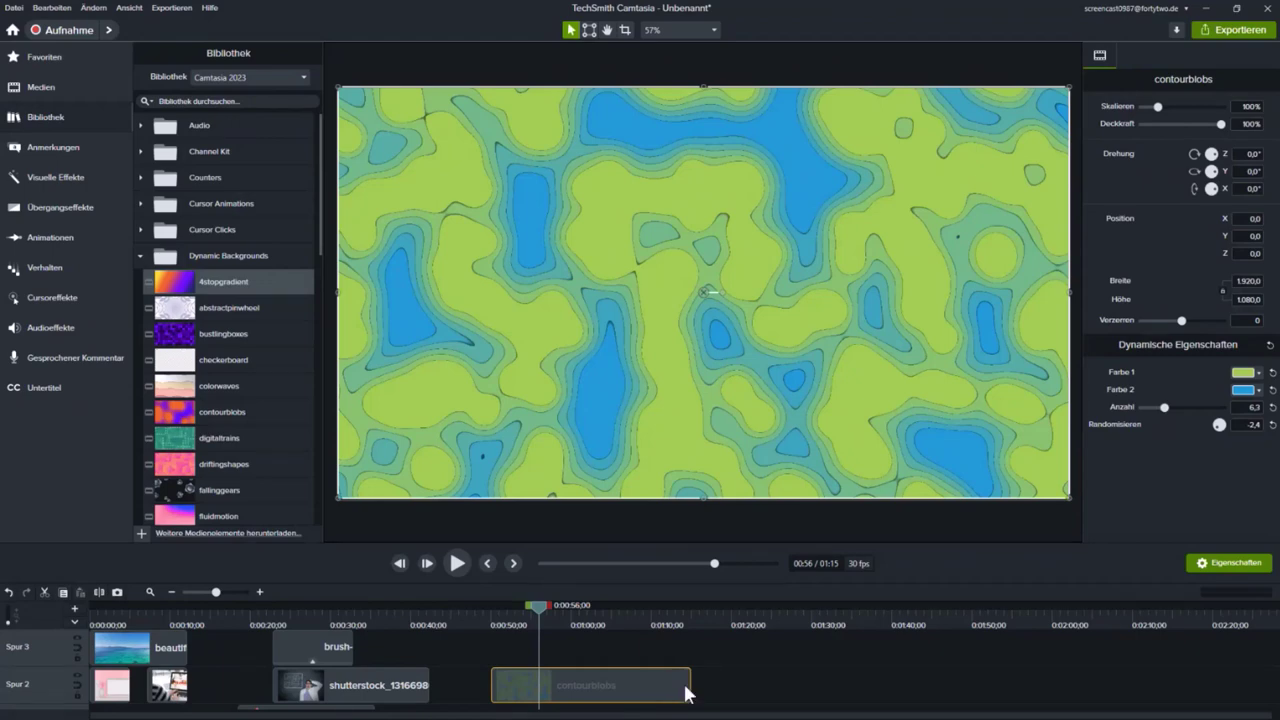
left_click_drag(689, 684, 918, 688)
left_click_drag(541, 605, 560, 635)
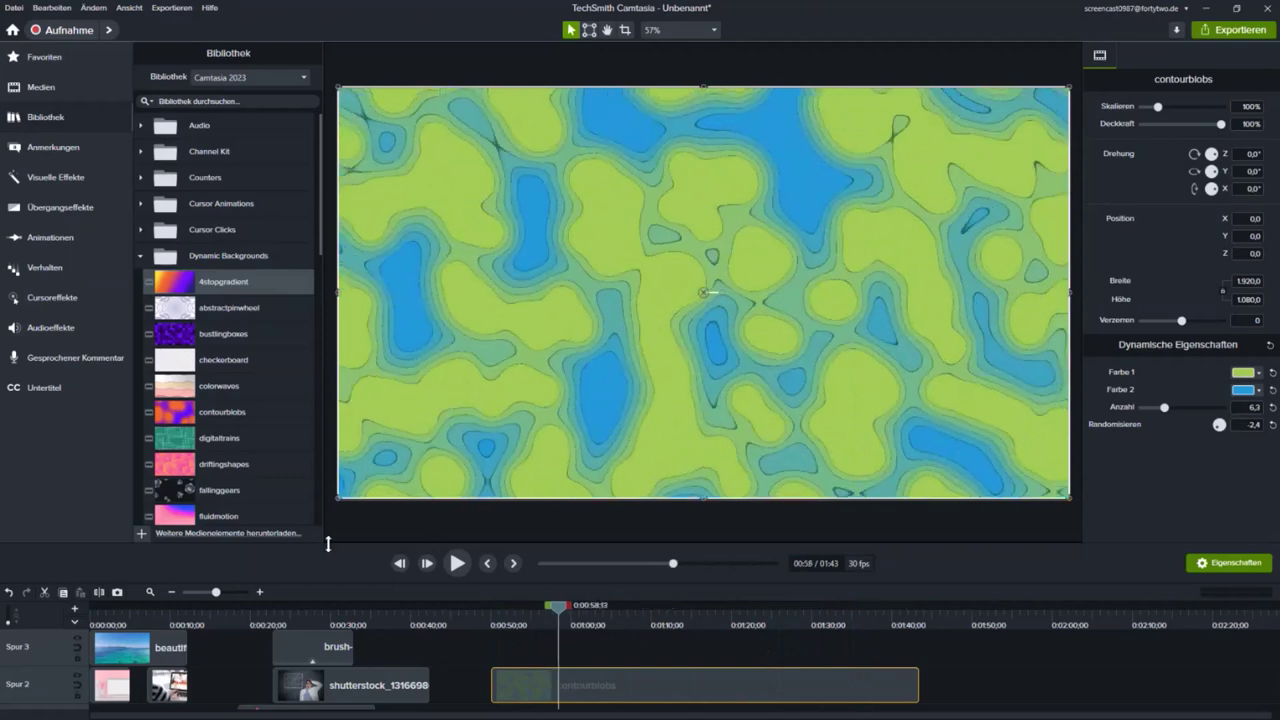
Add the groovysquares background on Spur 3 above the start of contourblobs and recolor it with pink for Farbe 1 and green for Farbe 2
left_click_drag(319, 244, 314, 318)
scroll(314, 318, "down", 1)
left_click_drag(199, 381, 500, 650)
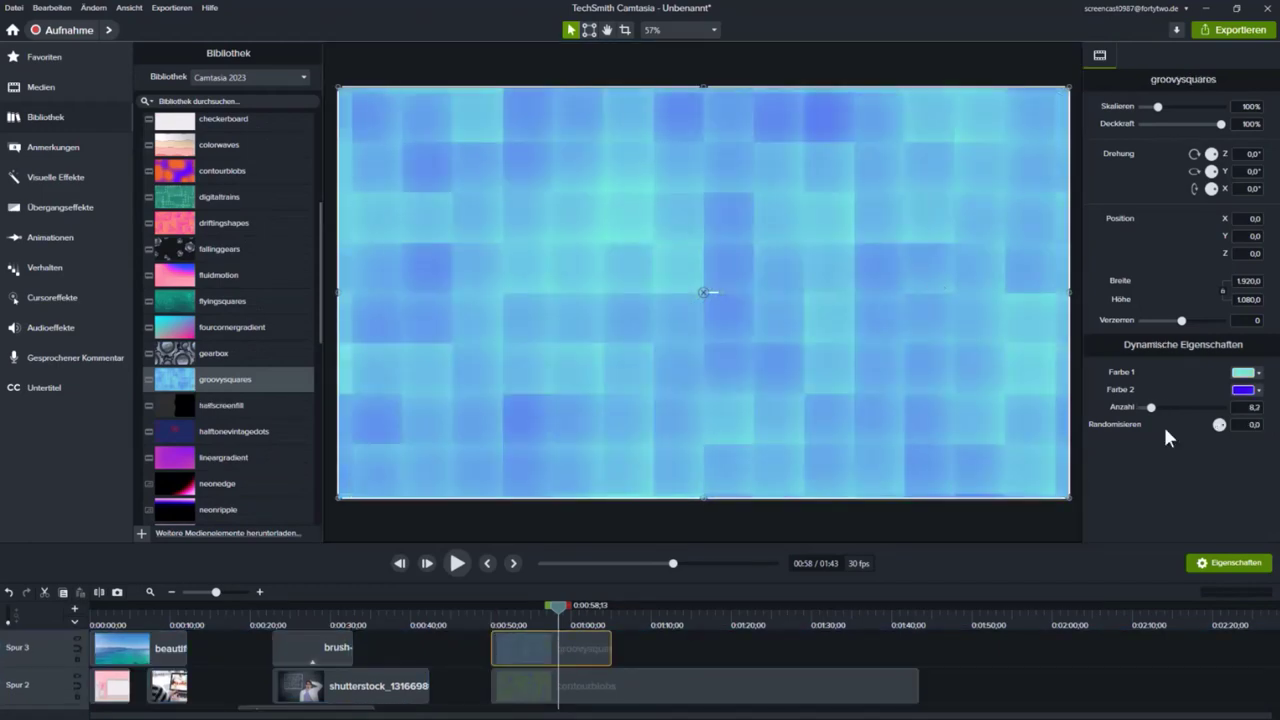
left_click(1252, 392)
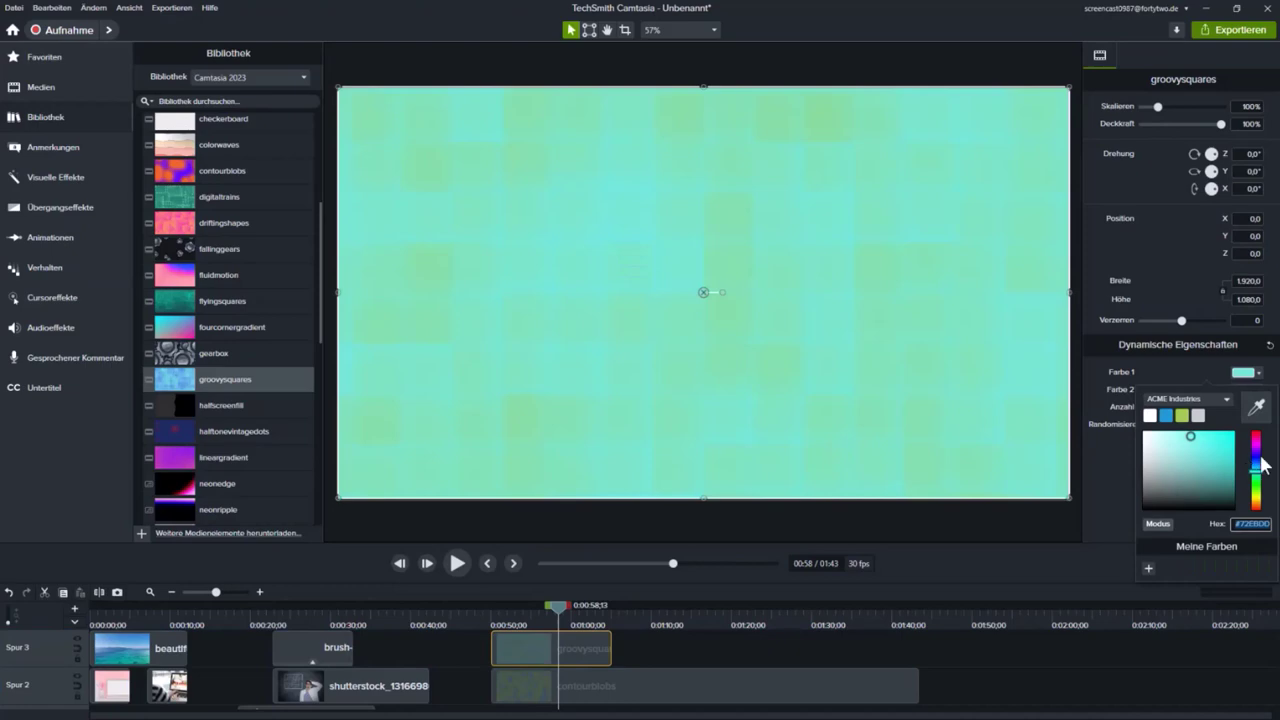
left_click(1257, 441)
left_click_drag(556, 611, 530, 609)
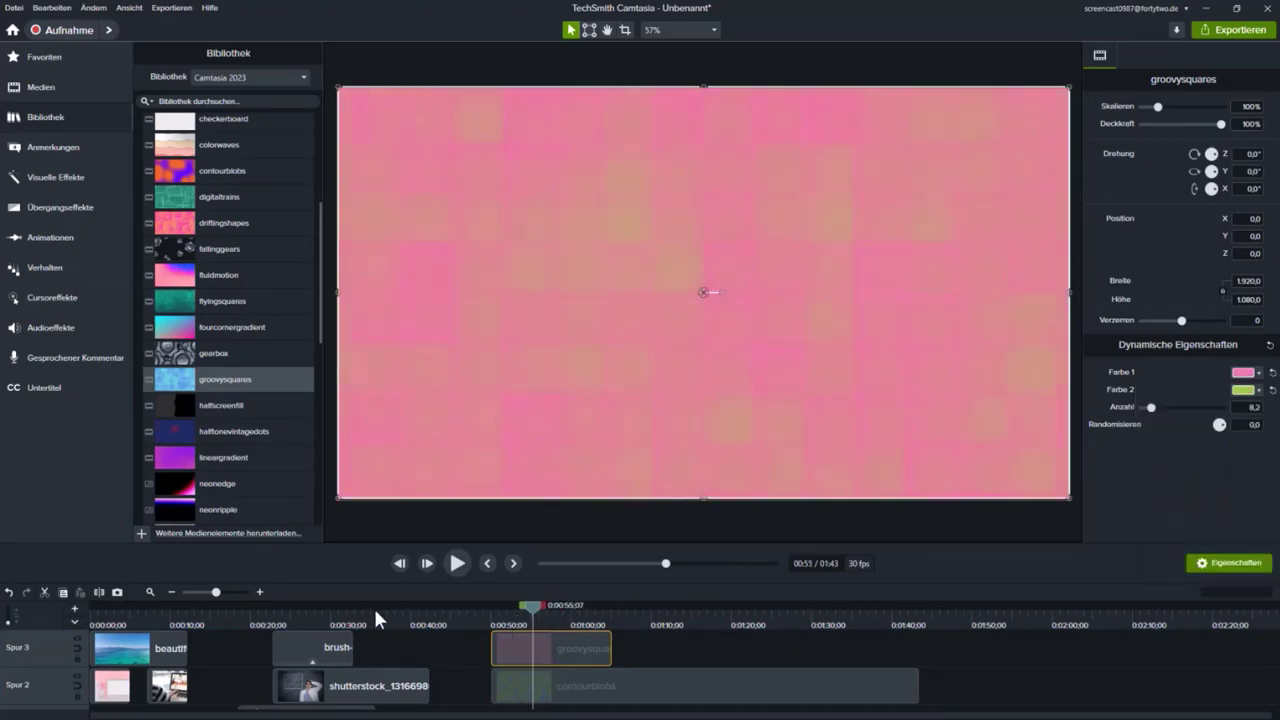
Browse the remaining dynamic backgrounds and expand the Dynamic Fills folder to look over its assets
scroll(320, 335, "down", 1)
left_click_drag(320, 340, 315, 496)
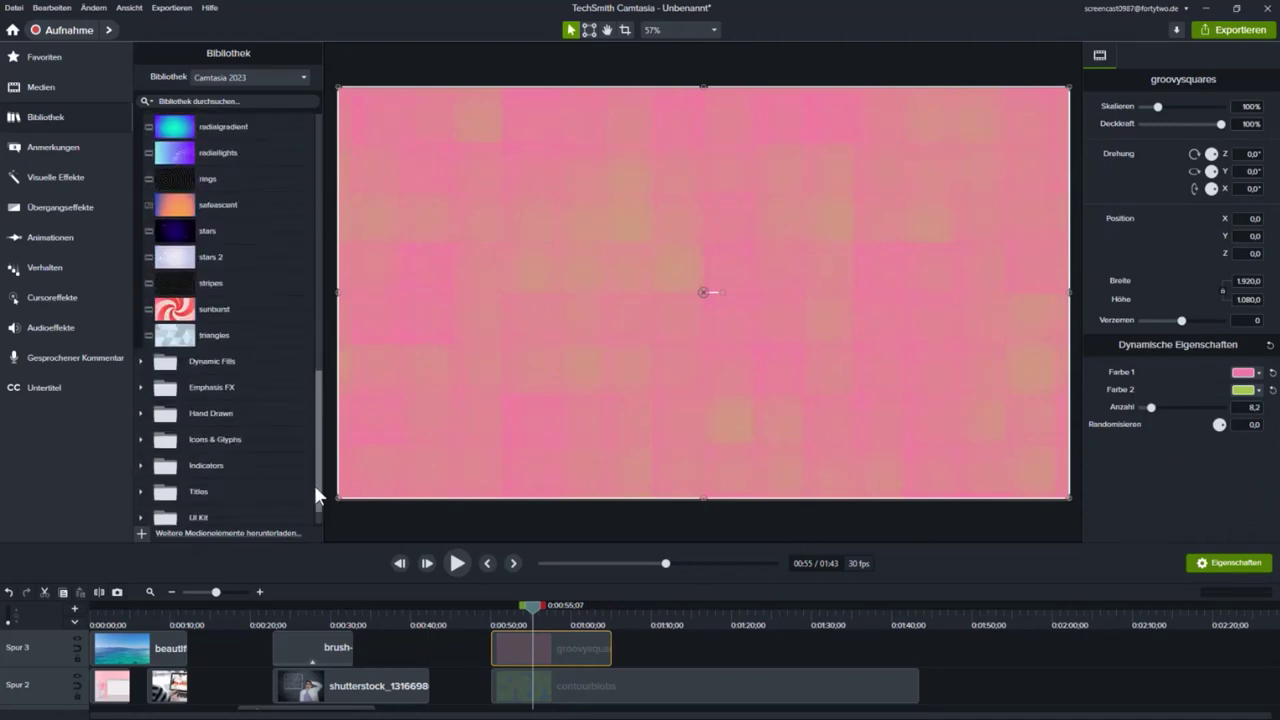
left_click(141, 360)
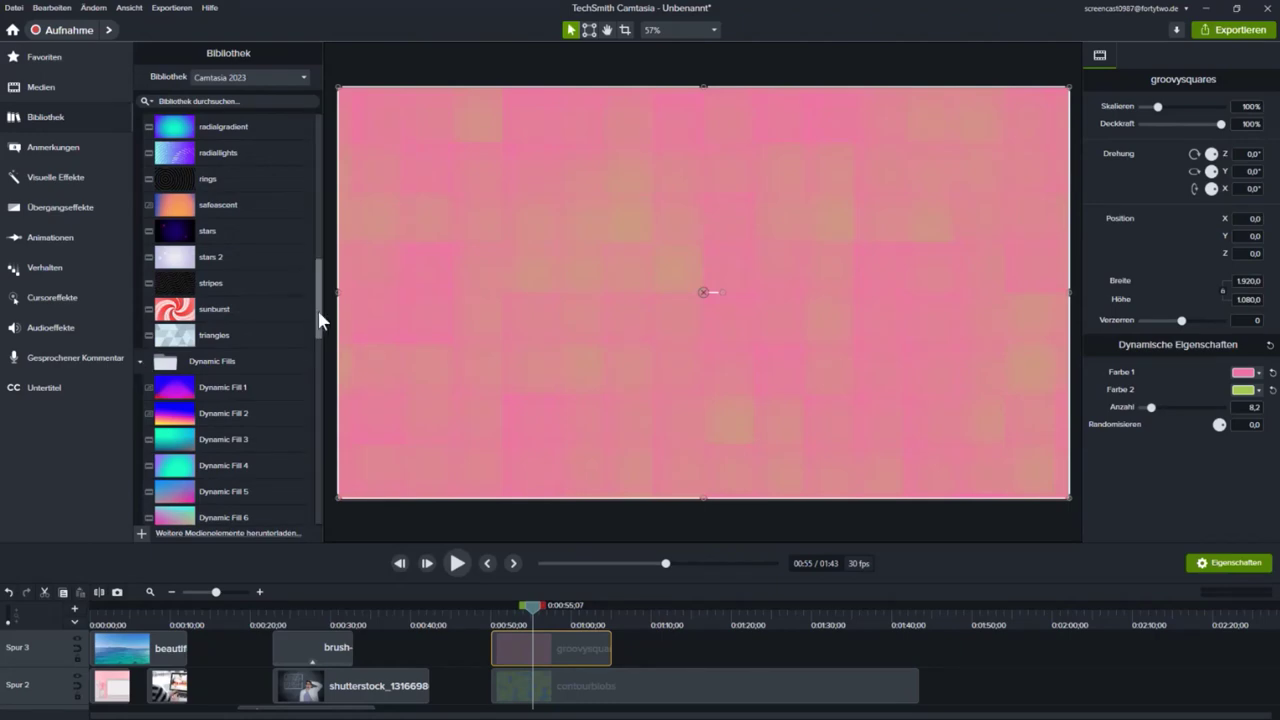
mouse_move(320, 320)
left_mouse_down()
mouse_move(316, 476)
mouse_move(323, 189)
mouse_move(322, 243)
left_mouse_up()
scroll(314, 247, "down", 3)
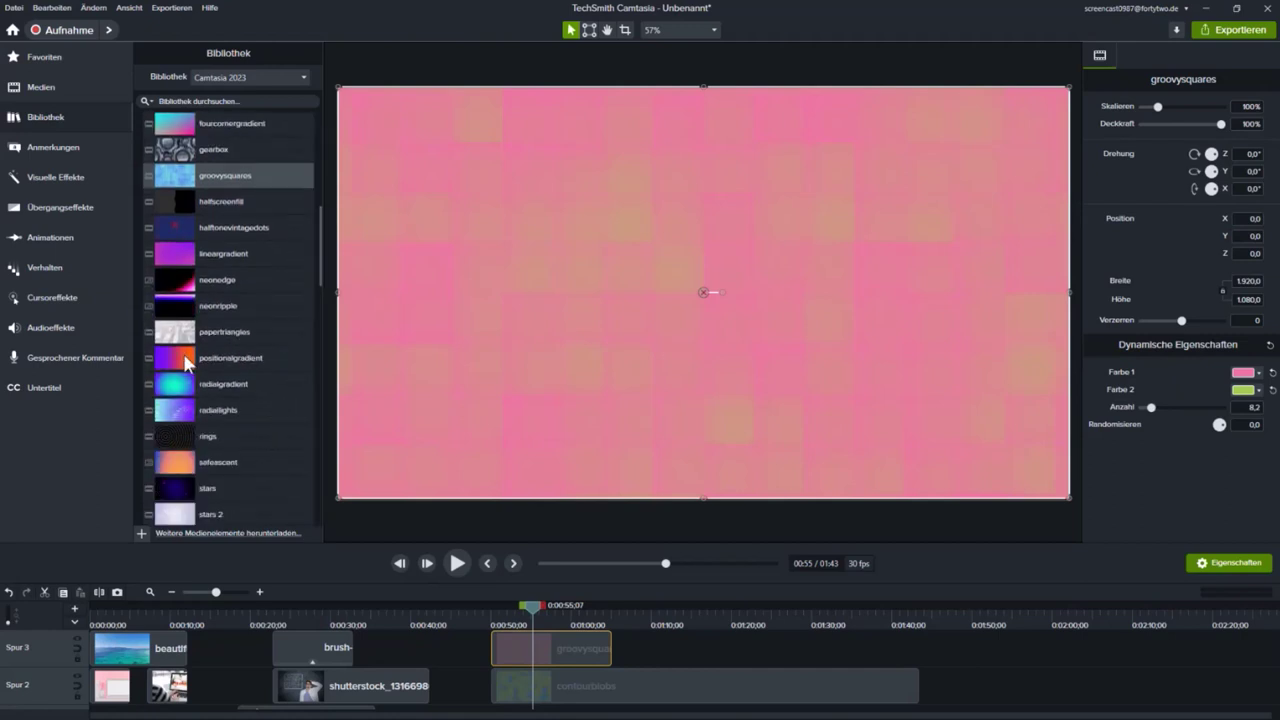
left_click_drag(315, 264, 320, 360)
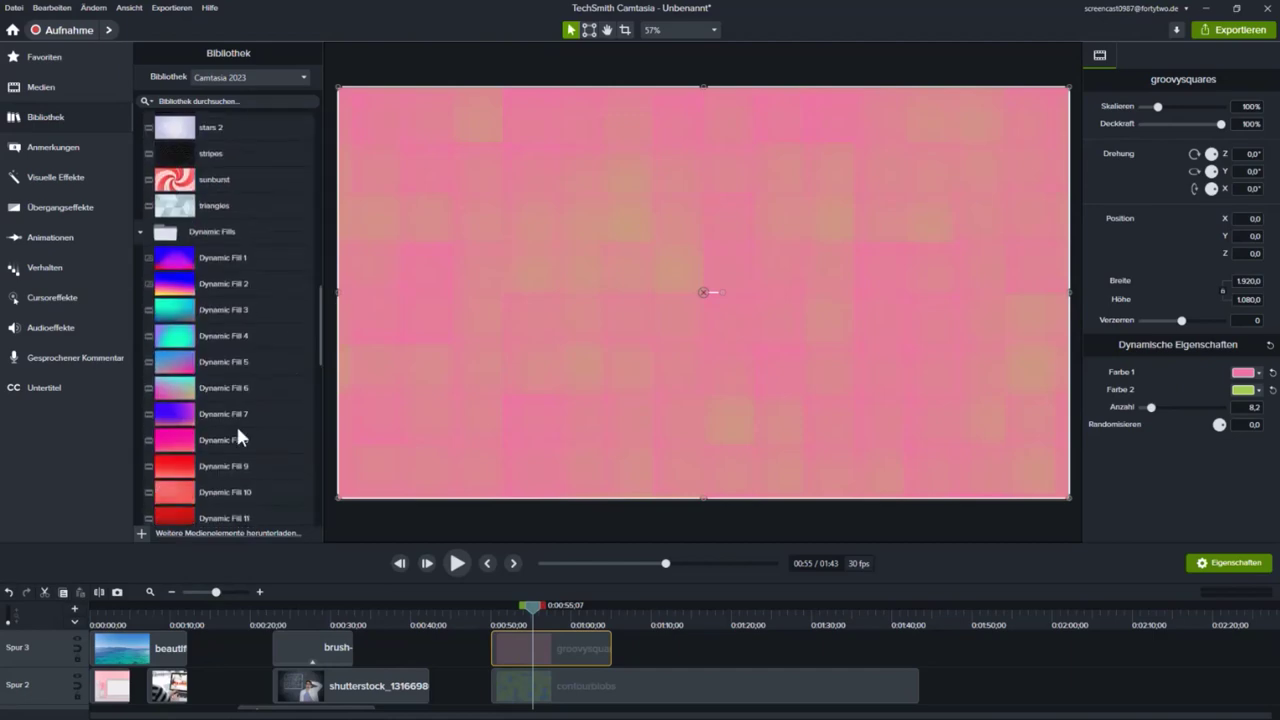
Place Dynamic Fill 2 on Spur 3 at about 1:28 and play a preview of its gradient animation
left_click(174, 288)
left_click_drag(230, 284, 840, 630)
left_click(800, 612)
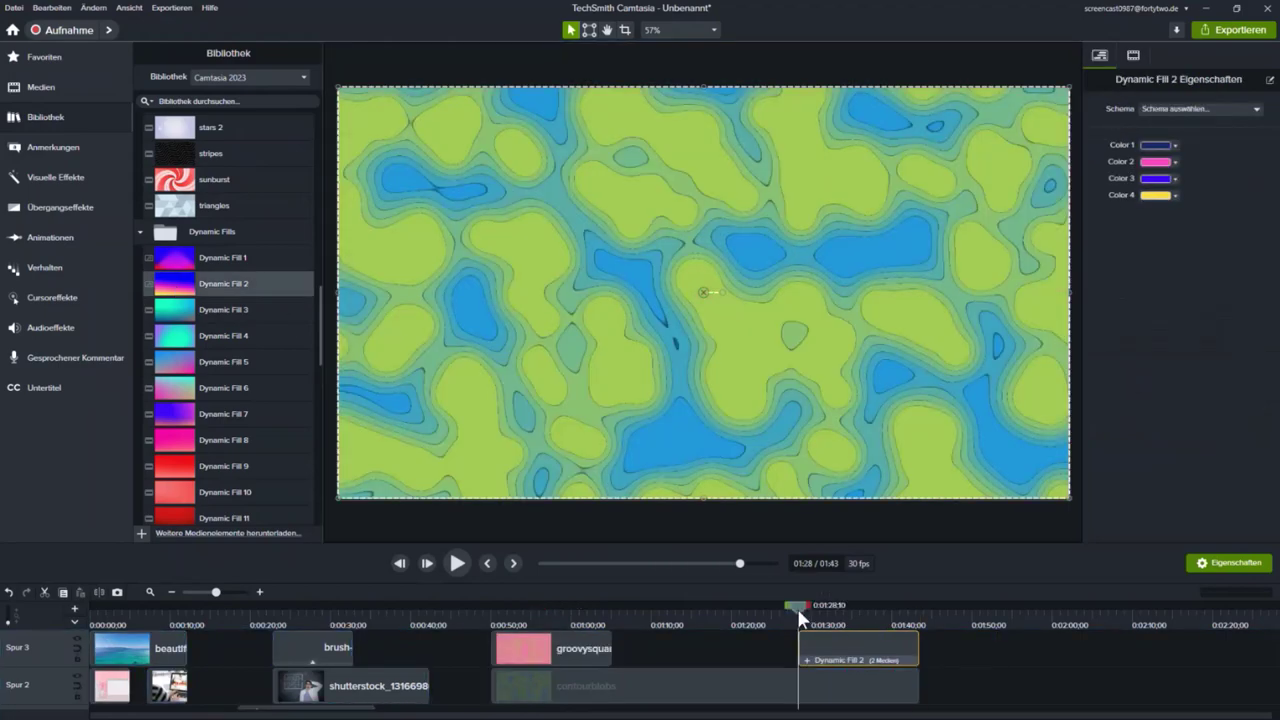
key("space")
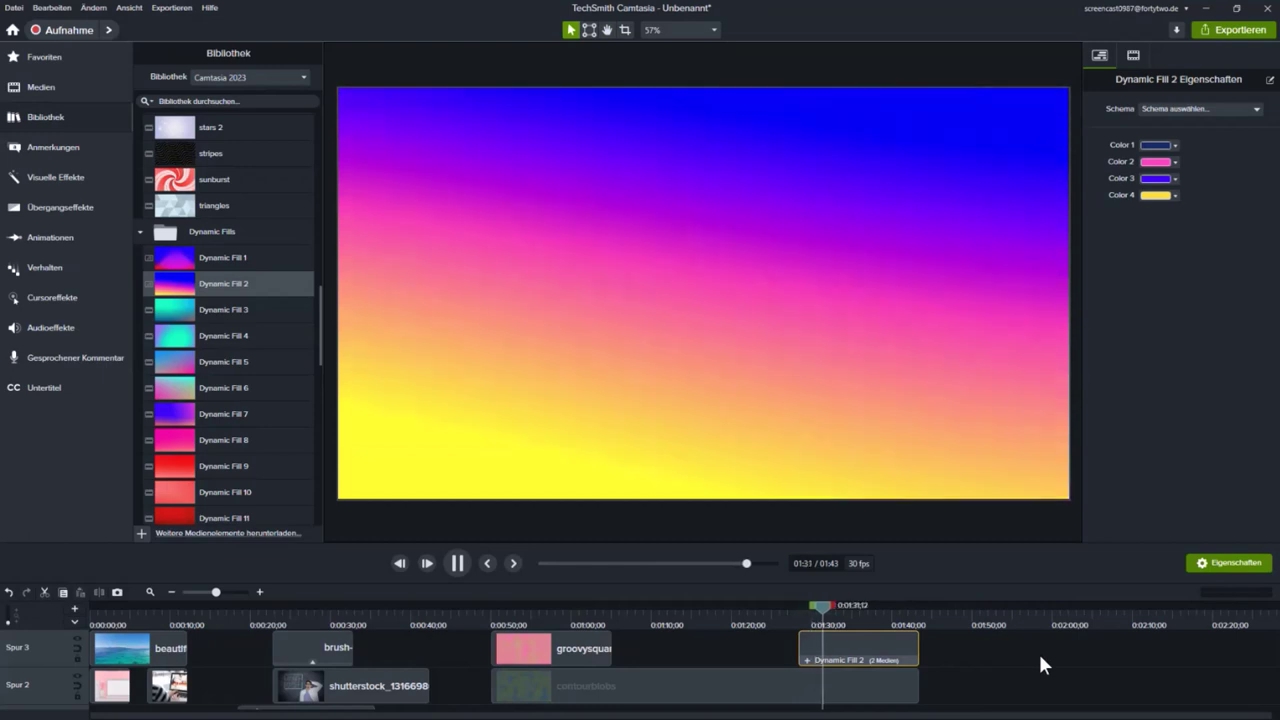
key("space")
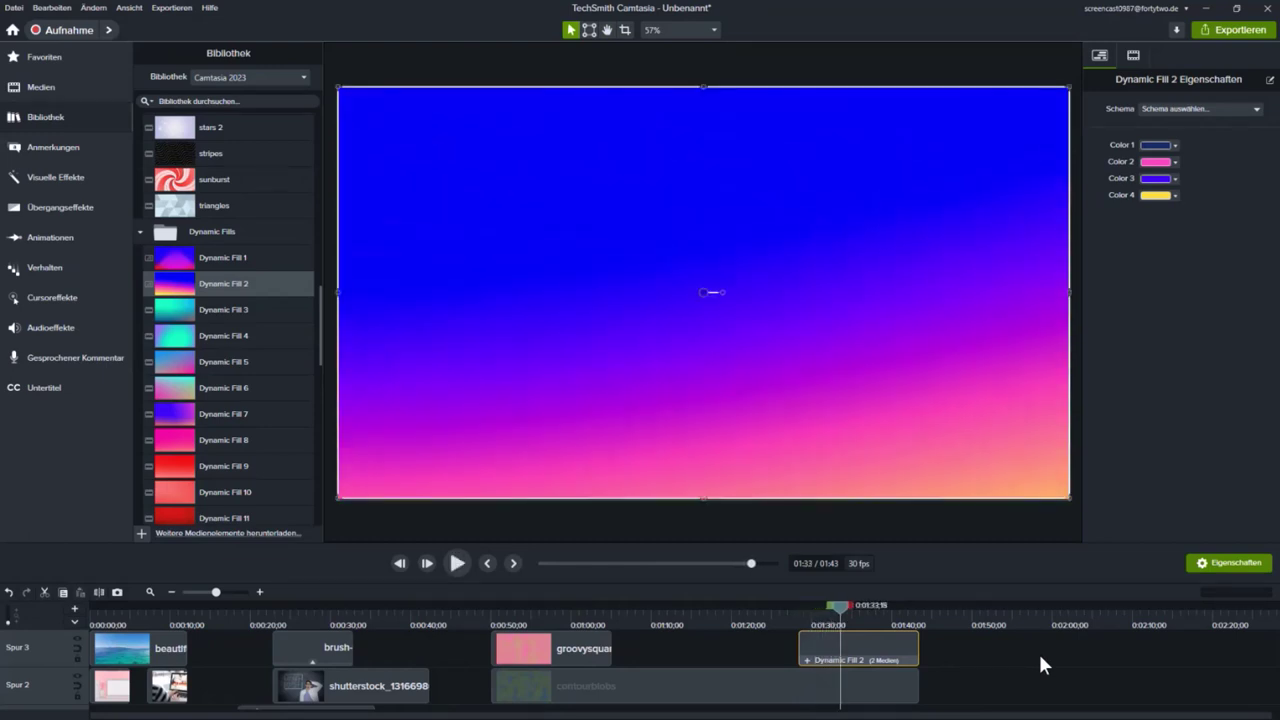
Try the Logoipsum color scheme on Dynamic Fill 2, scrub through the clip, and switch the scheme to TruBlu
left_click(1184, 110)
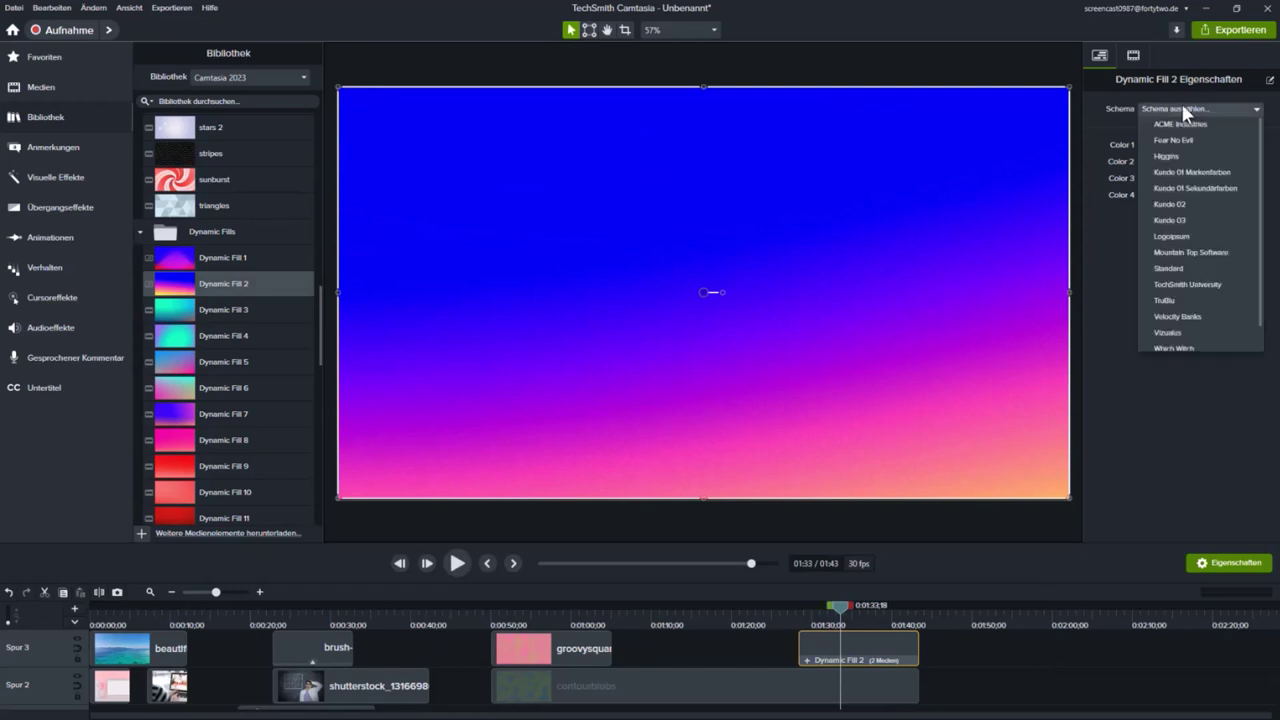
left_click(1178, 236)
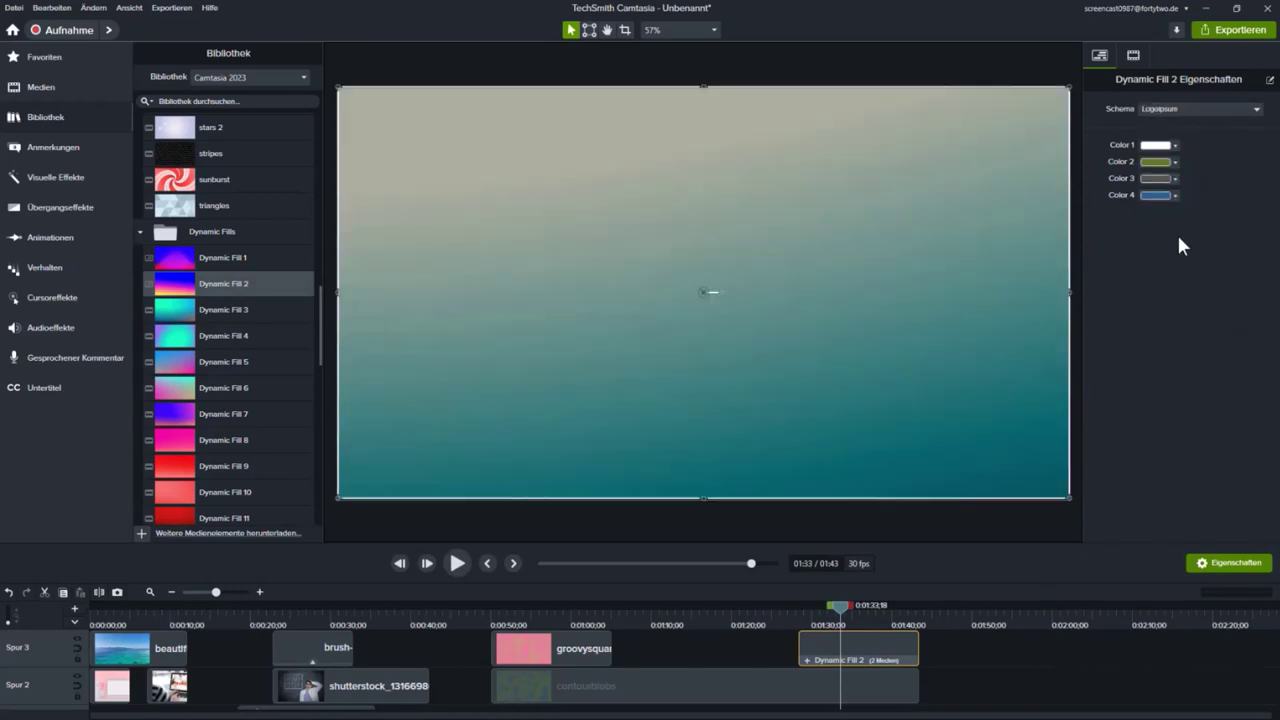
left_click_drag(791, 620, 883, 614)
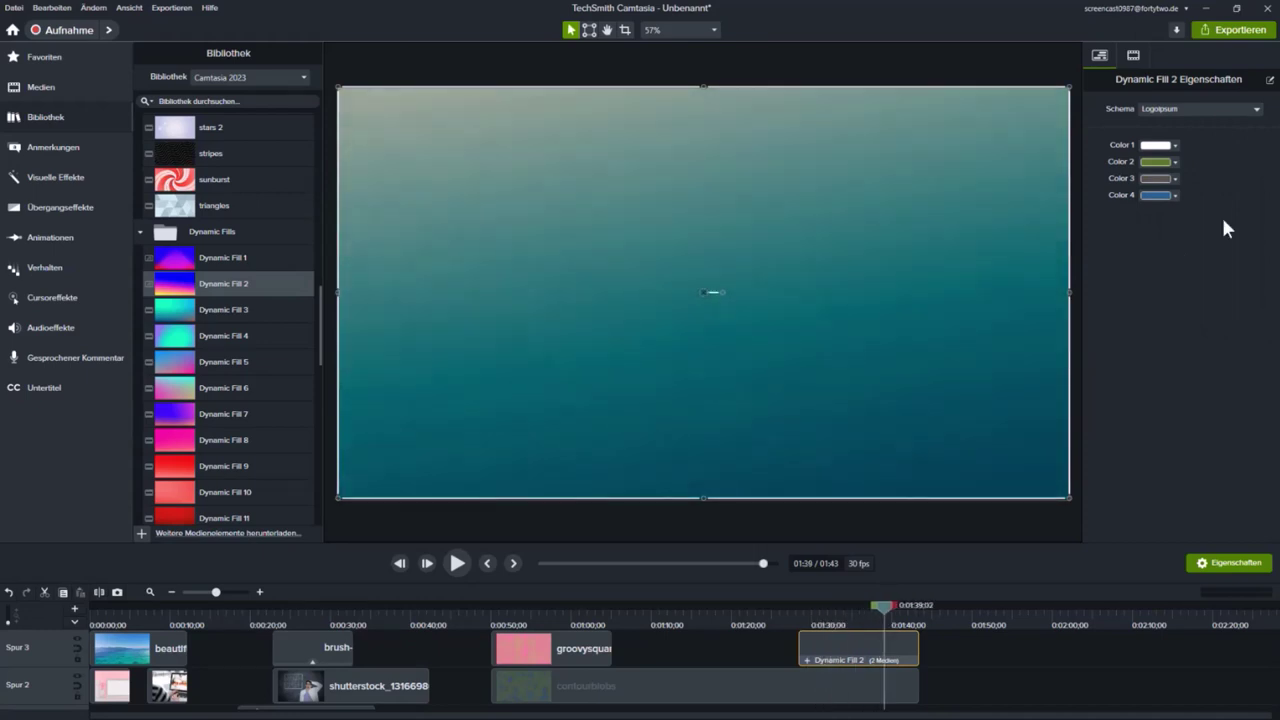
left_click(1212, 108)
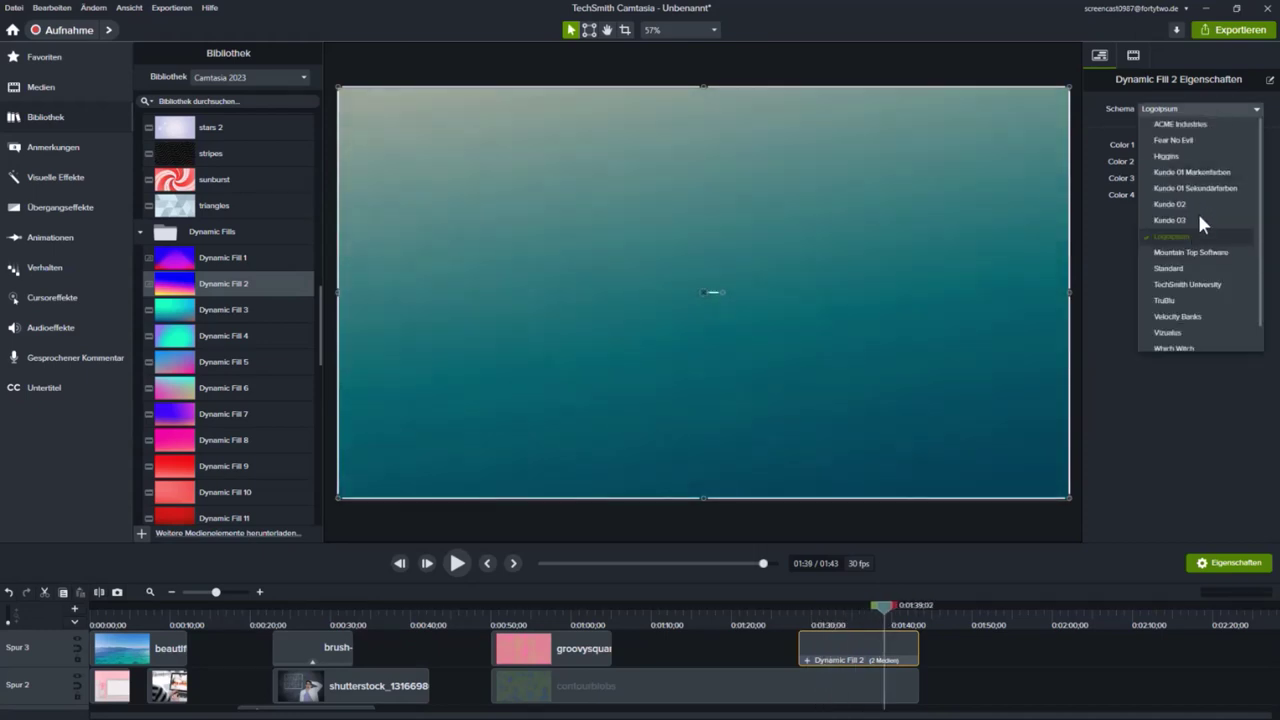
left_click(1171, 300)
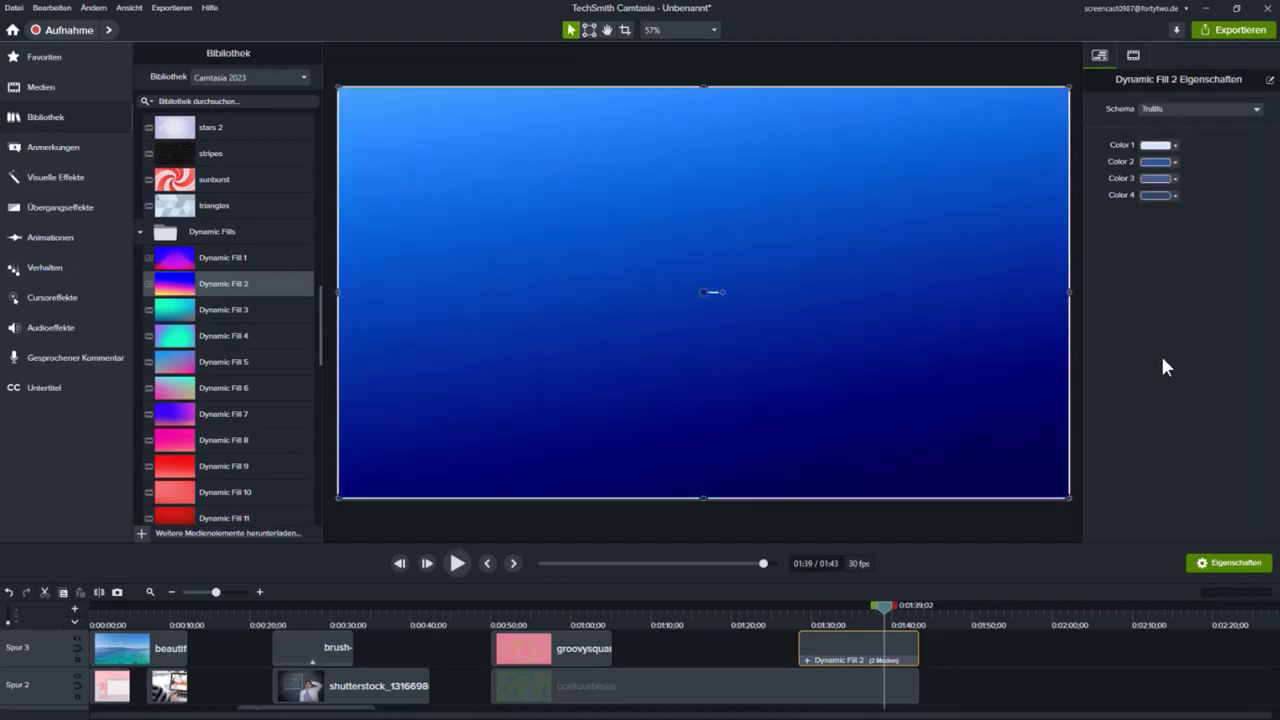
Extend the Dynamic Fill 2 clip on Spur 3 to about 2:11 and scrub through it to preview the animation
left_click_drag(804, 614, 832, 636)
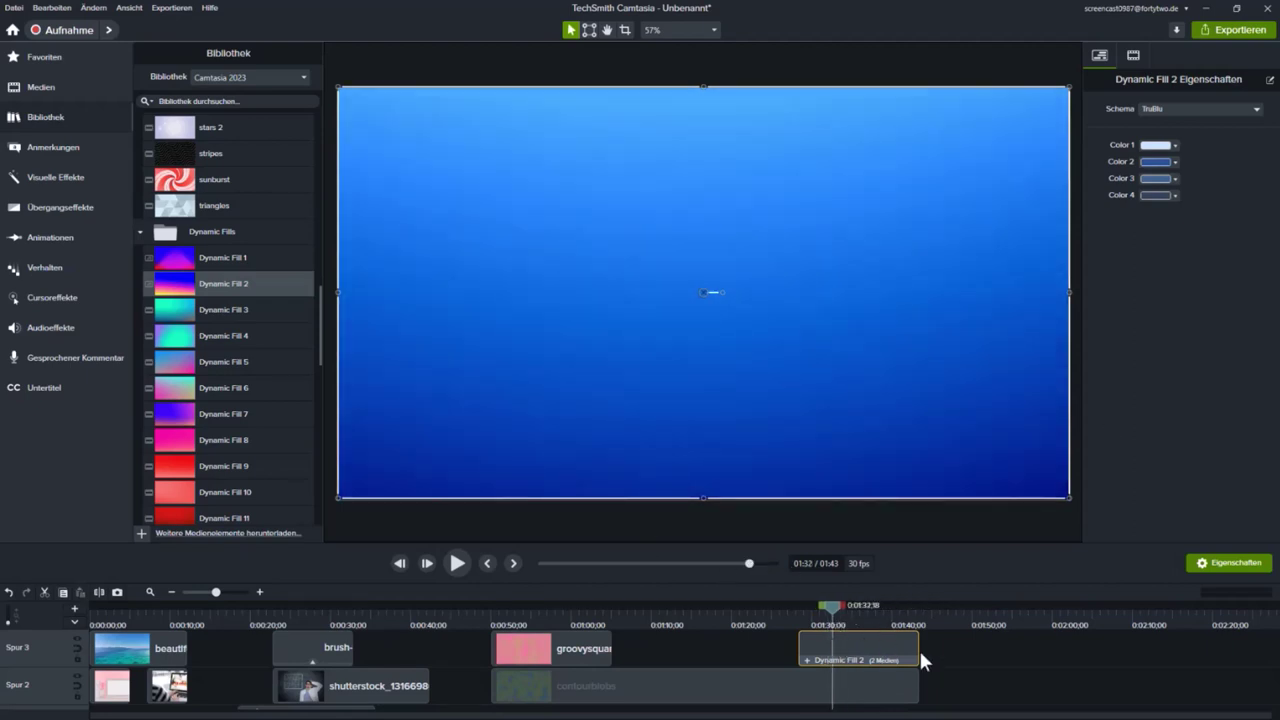
left_click_drag(918, 649, 1142, 649)
left_click_drag(836, 616, 1056, 634)
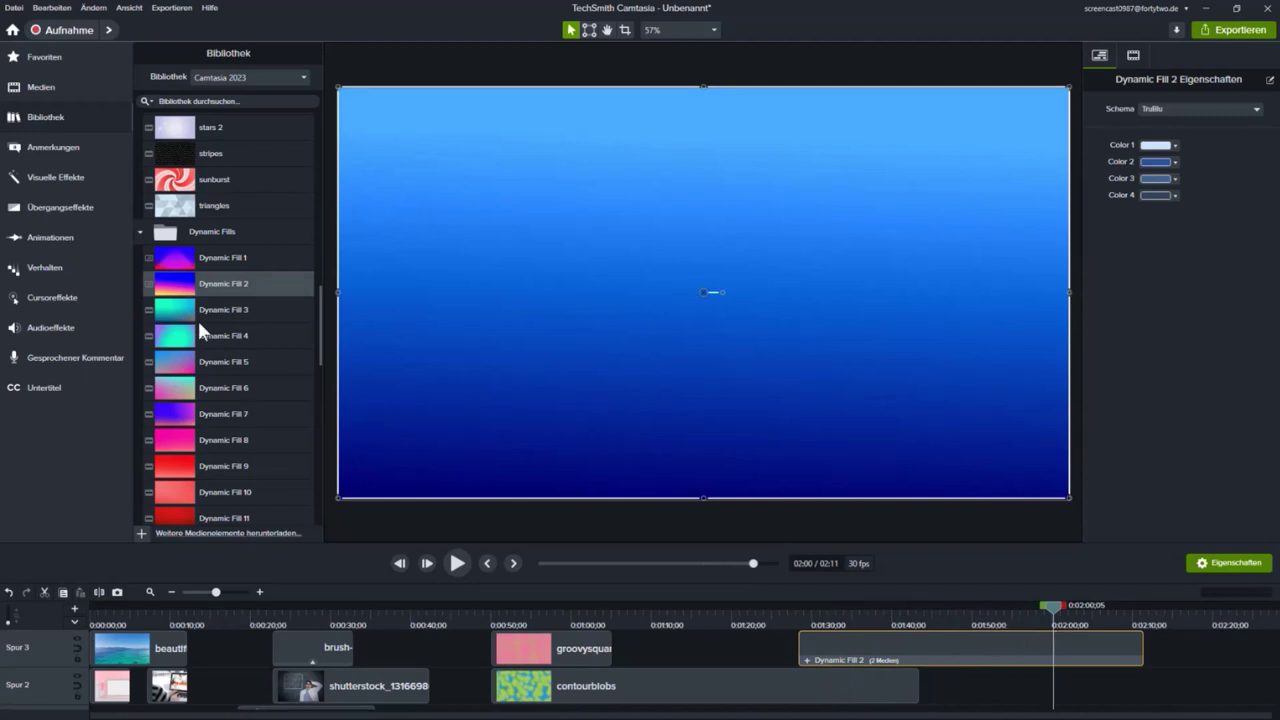
left_click_drag(321, 318, 308, 260)
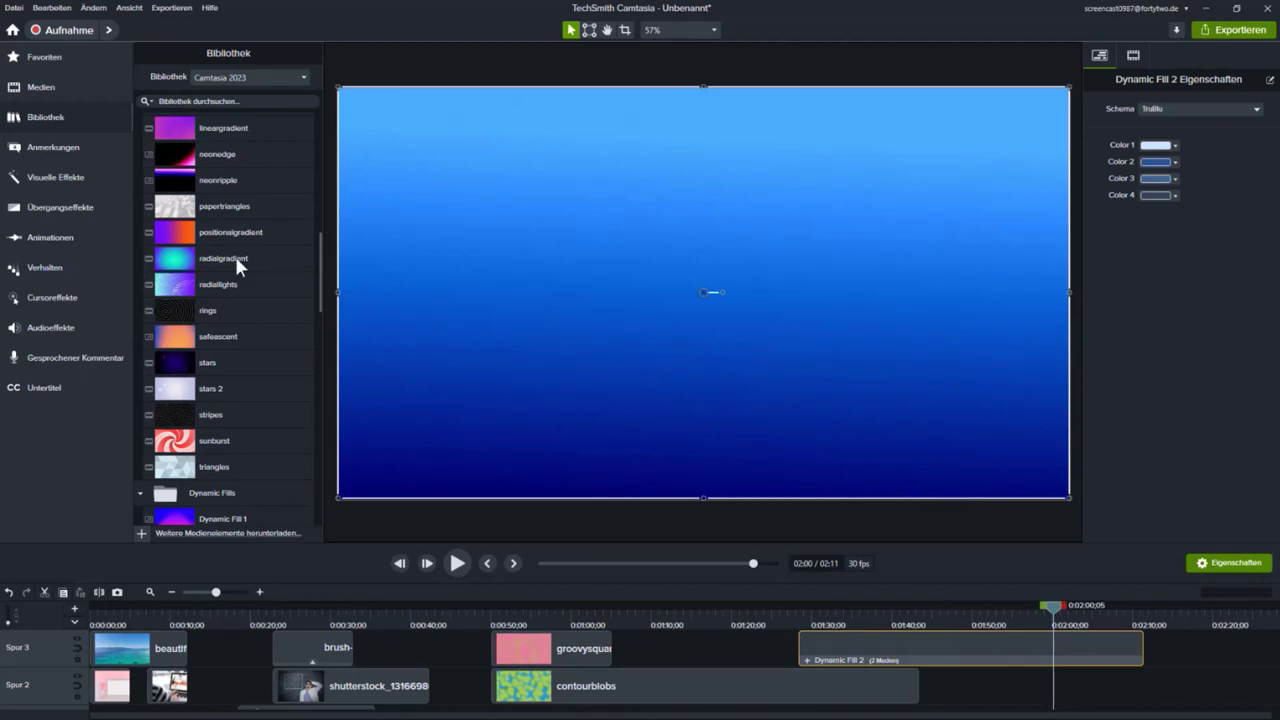
Set the playhead to about 2:15, import the screen recording Aufn. 01-29-20.trec and place it on Spur 3 just after Dynamic Fill 2
left_click(1162, 622)
left_click(1175, 636)
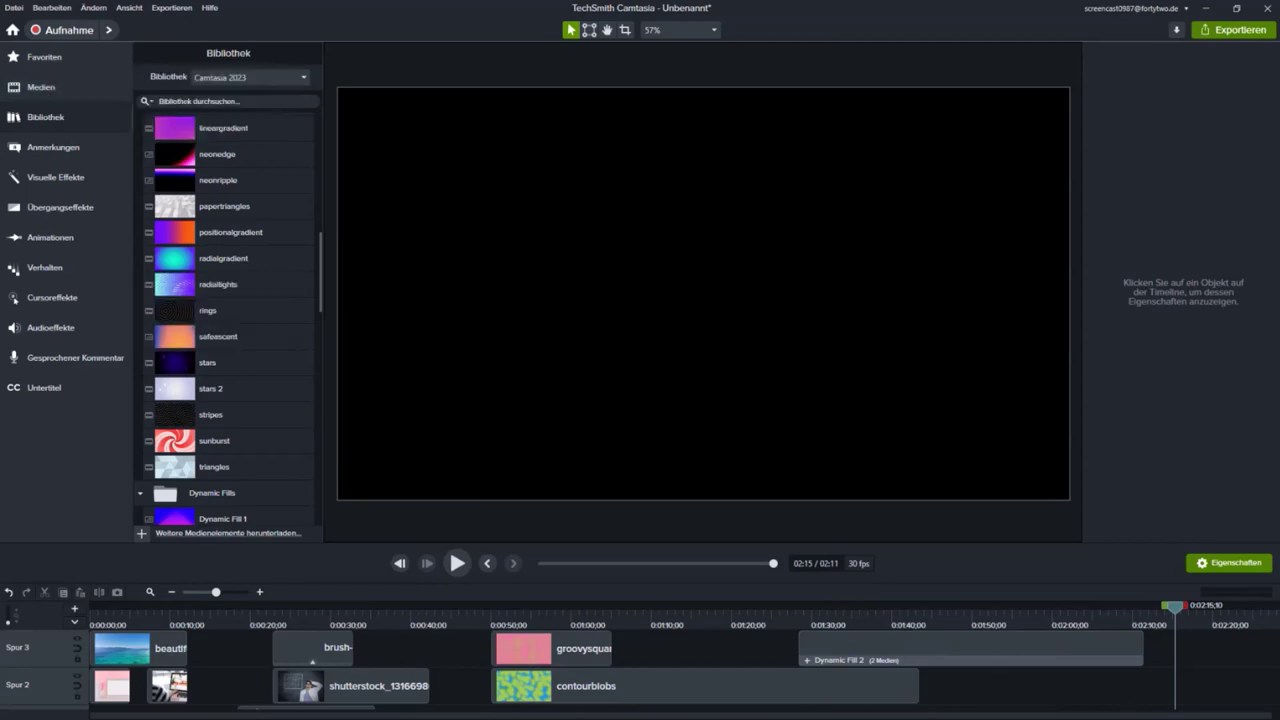
key("super+e")
key("alt+F4")
scroll(225, 400, "down", 1)
left_click_drag(223, 497, 28, 54)
left_click(46, 60)
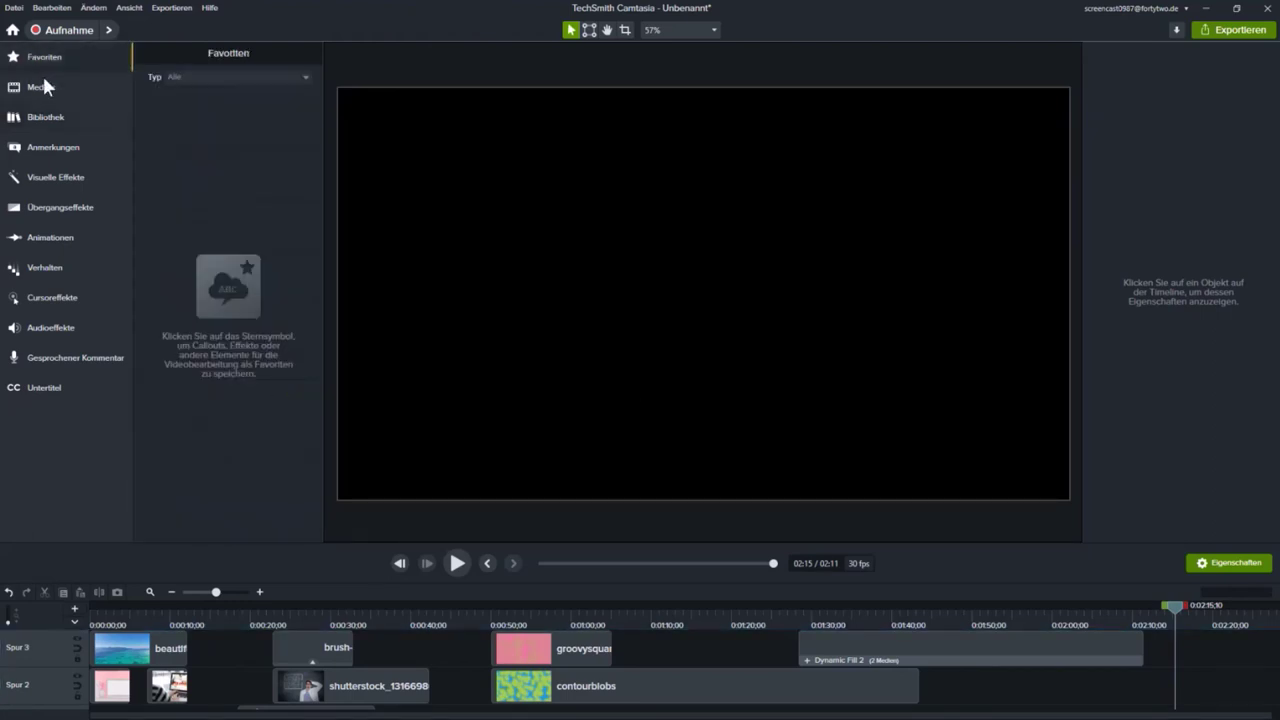
left_click(41, 87)
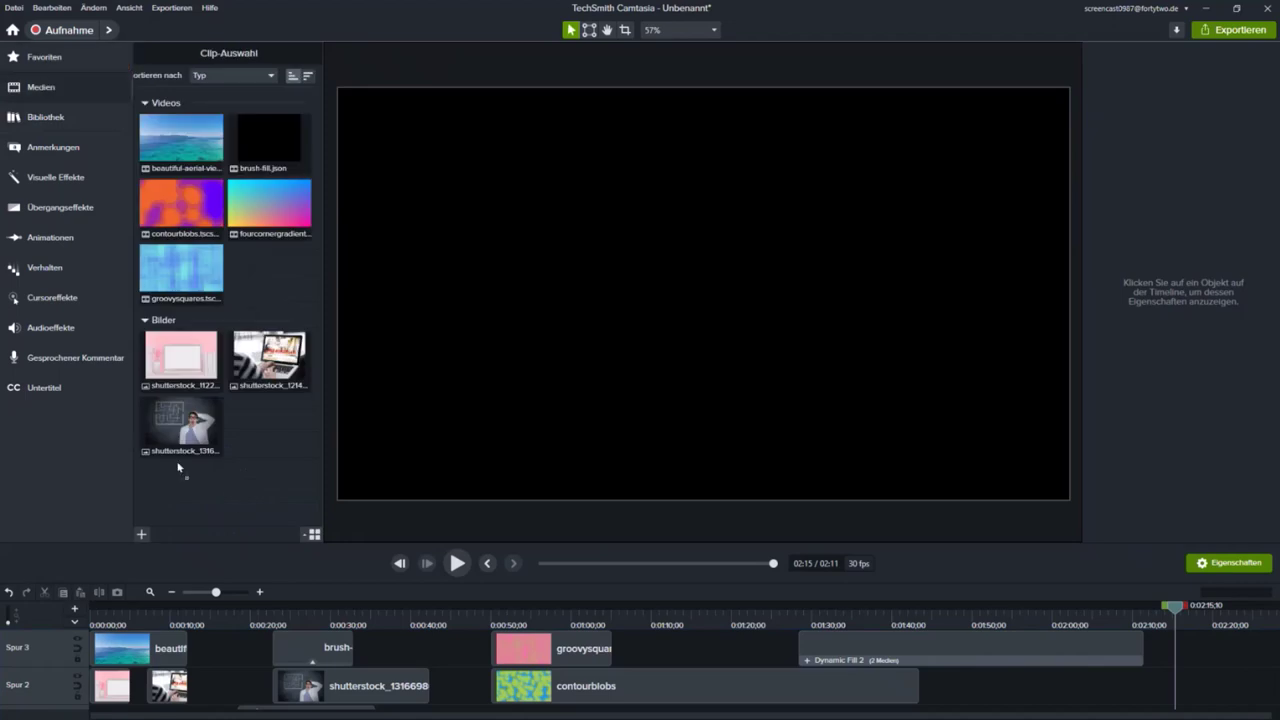
left_click_drag(182, 143, 709, 289)
left_click(1135, 714)
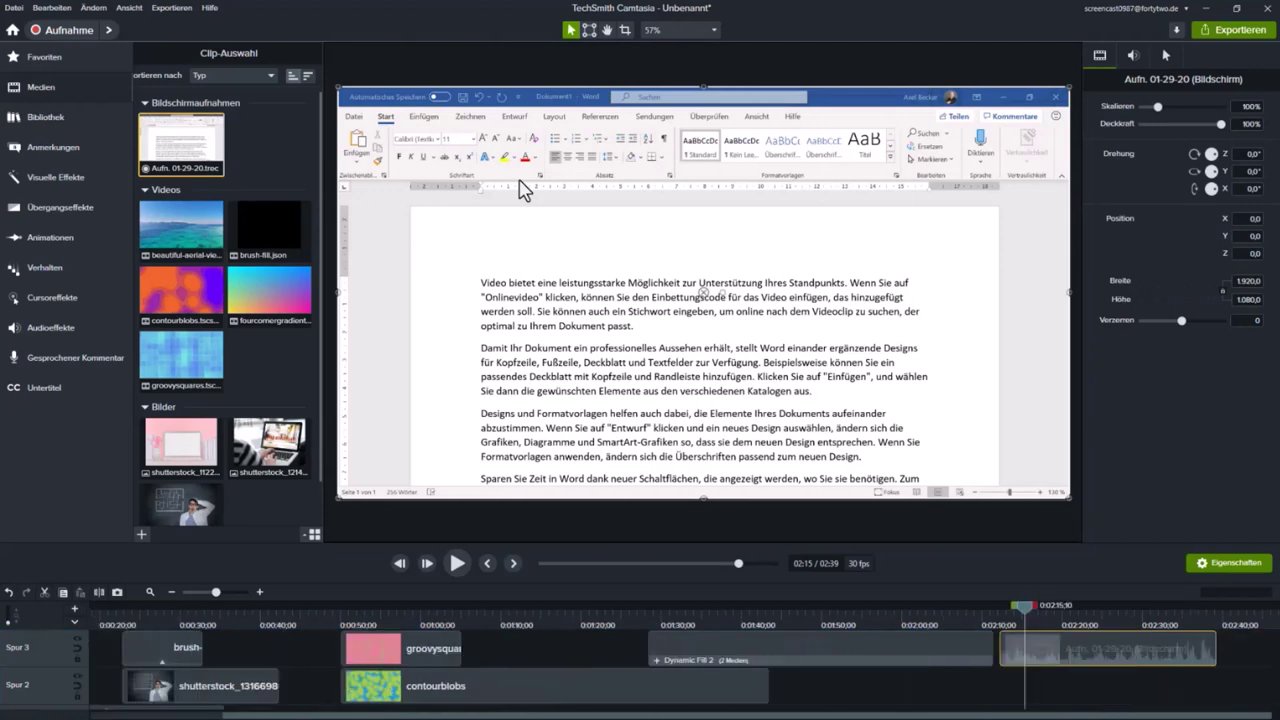
Open the recording's cursor replacement options and try the outlined arrow, blue crosshair and color wheel from the Handgemalt collection
left_click(1166, 56)
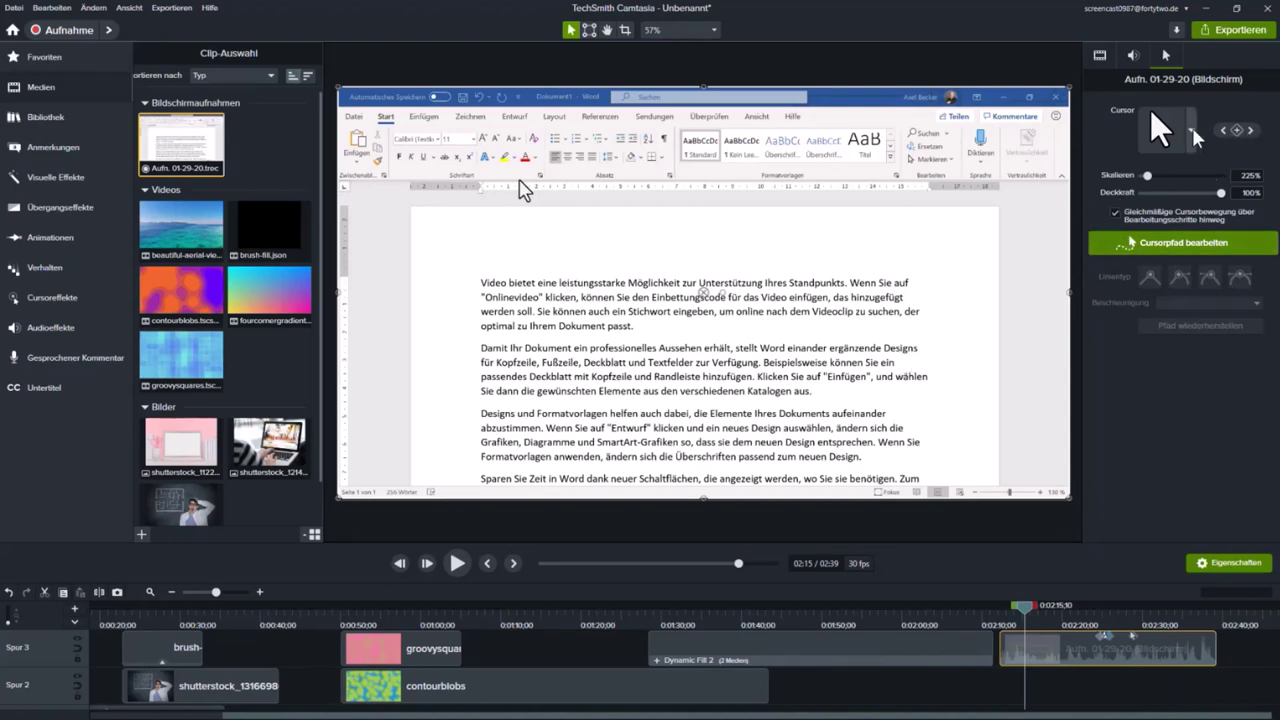
left_click(1191, 134)
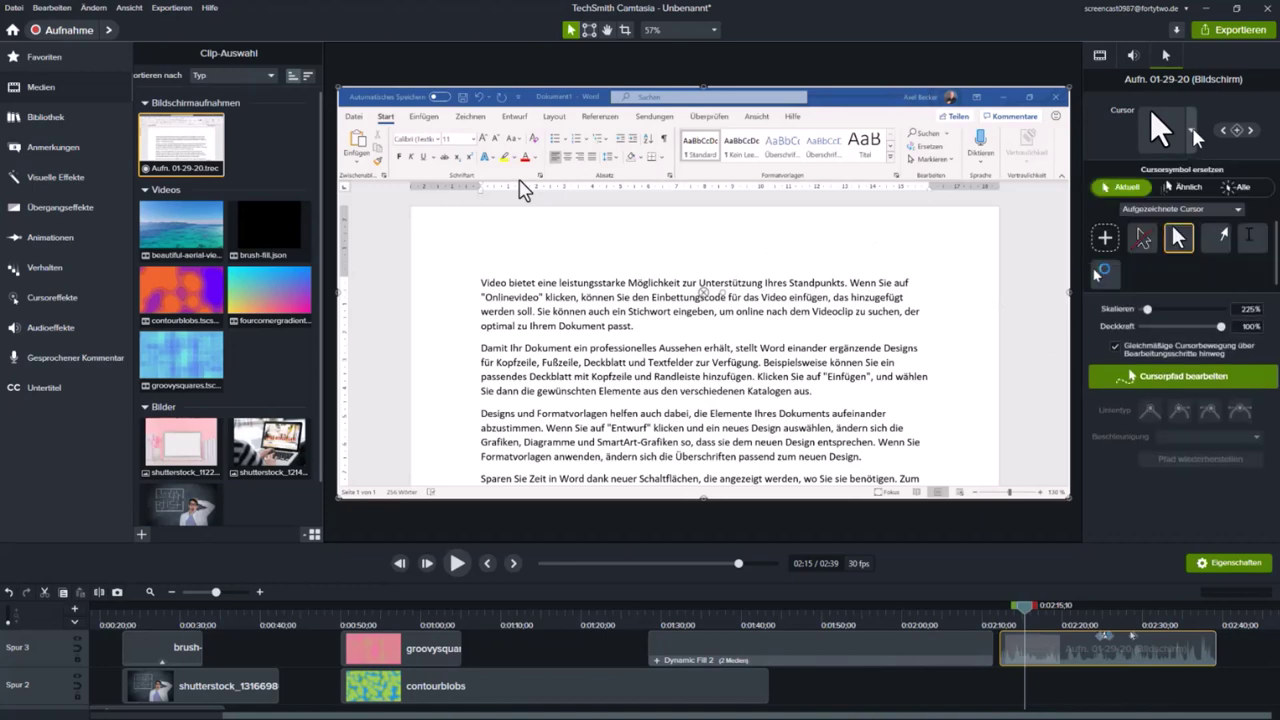
left_click(1238, 210)
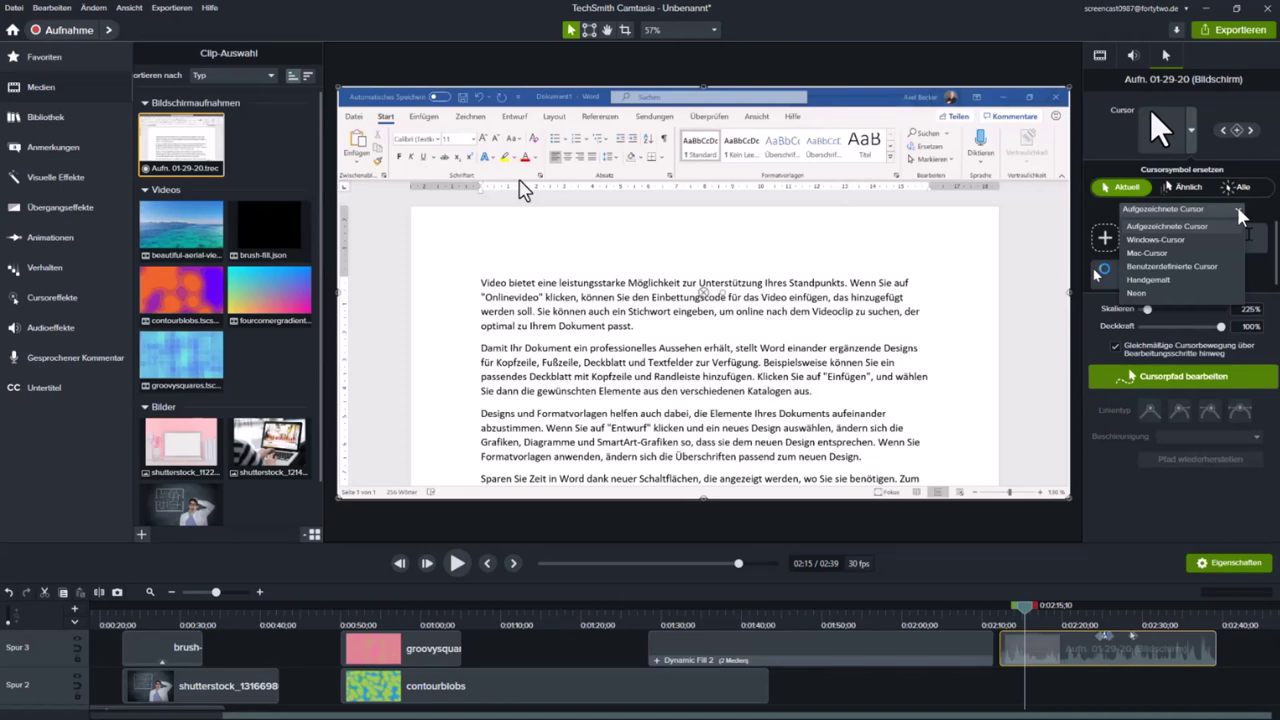
left_click(1152, 281)
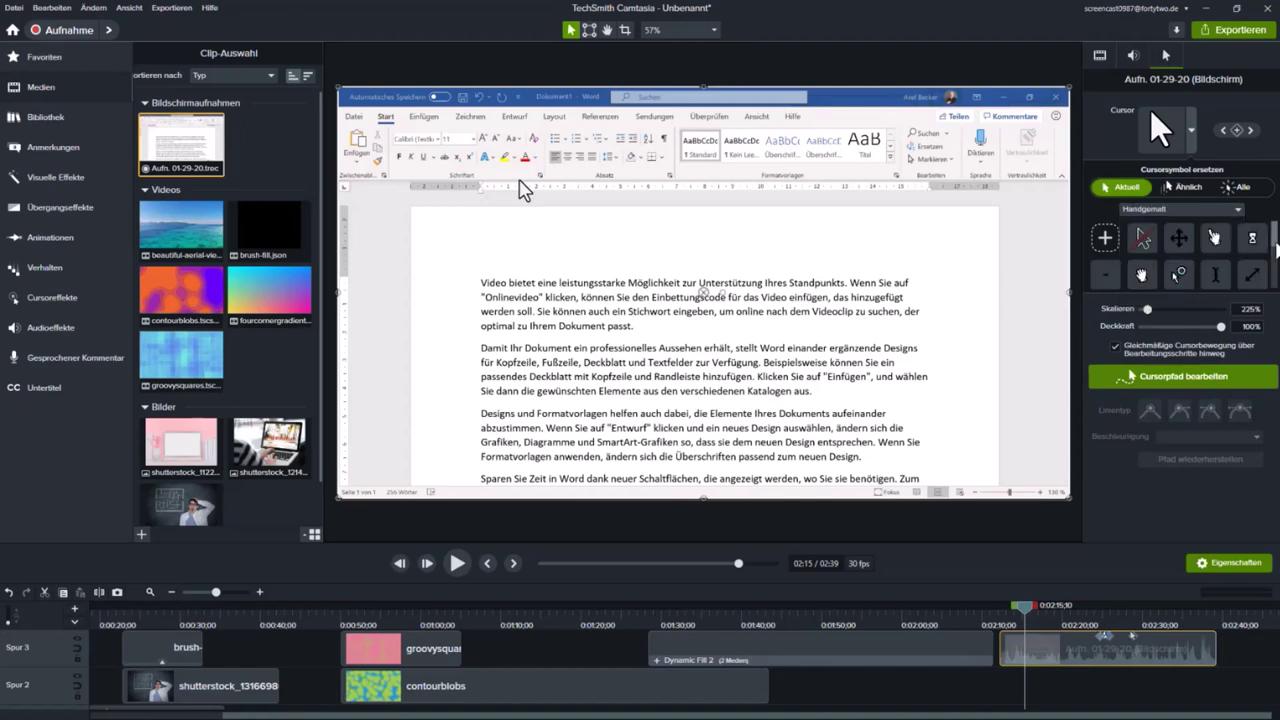
left_click_drag(1275, 236, 1275, 262)
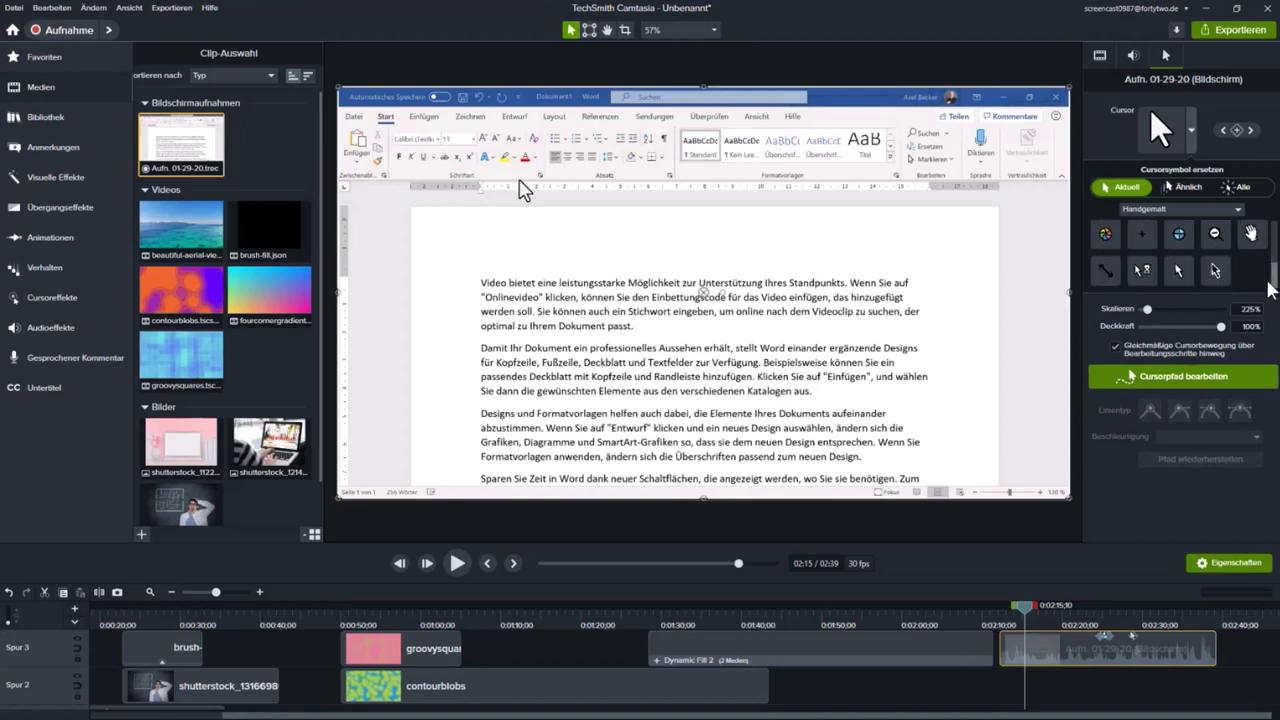
left_click(1205, 273)
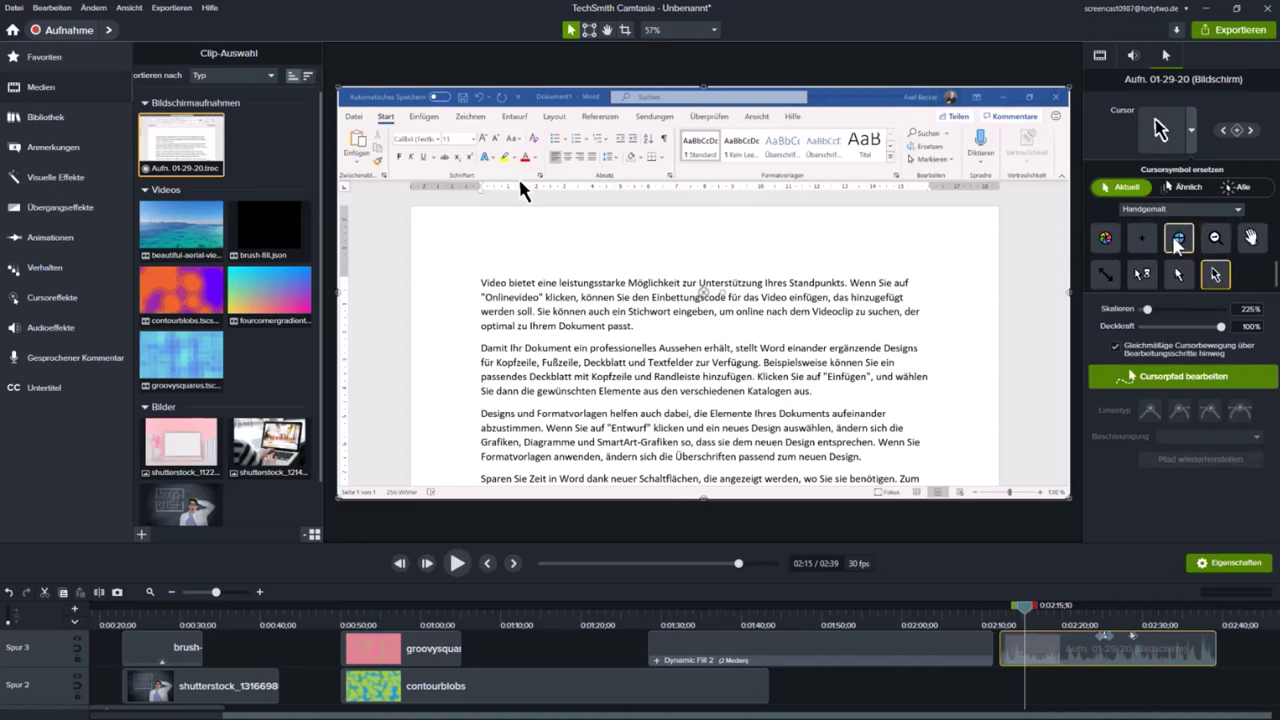
left_click(1105, 238)
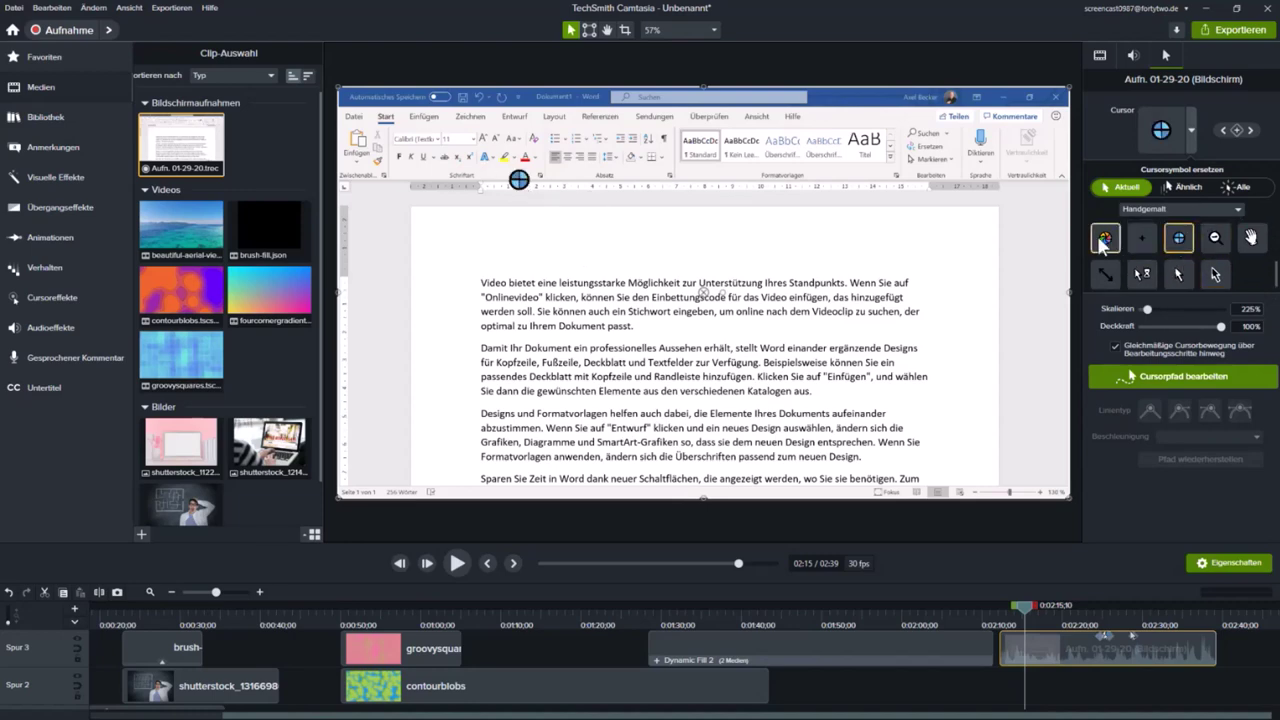
Replace the recording's cursor with the blue arrow from the Neon collection and check its motion at 100% canvas zoom
left_click(1177, 207)
left_click(1140, 293)
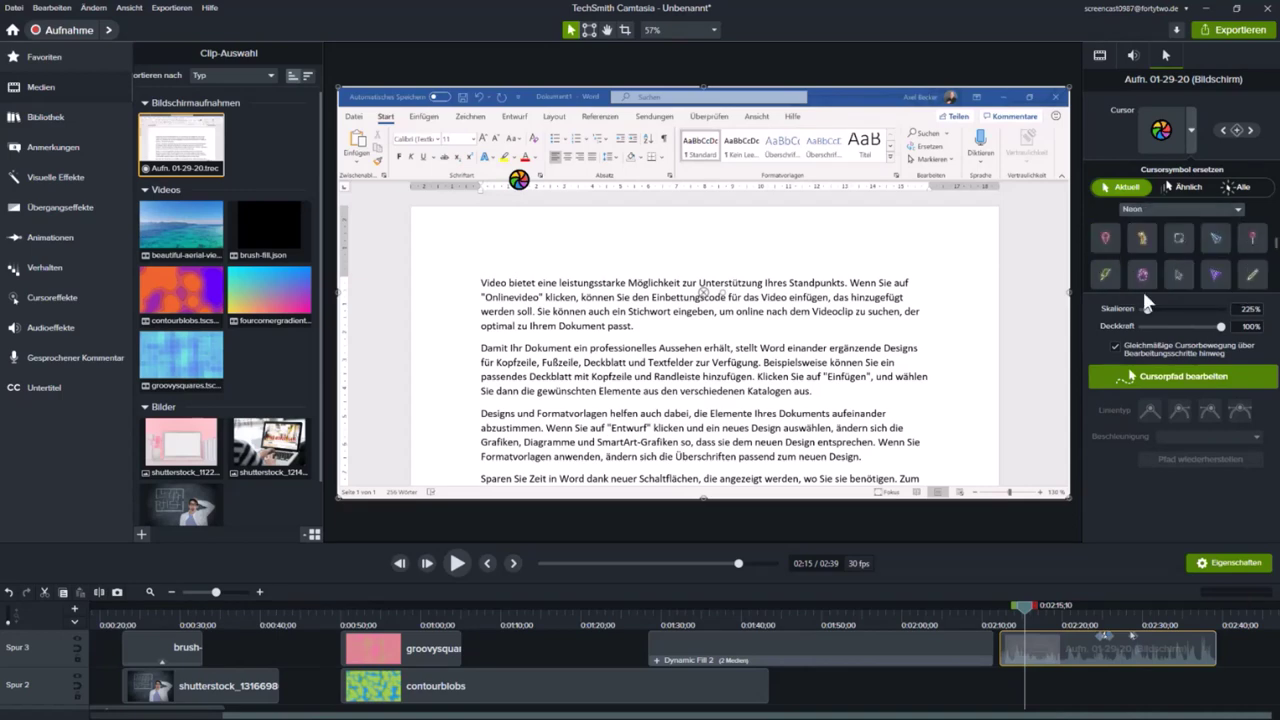
left_click(1213, 240)
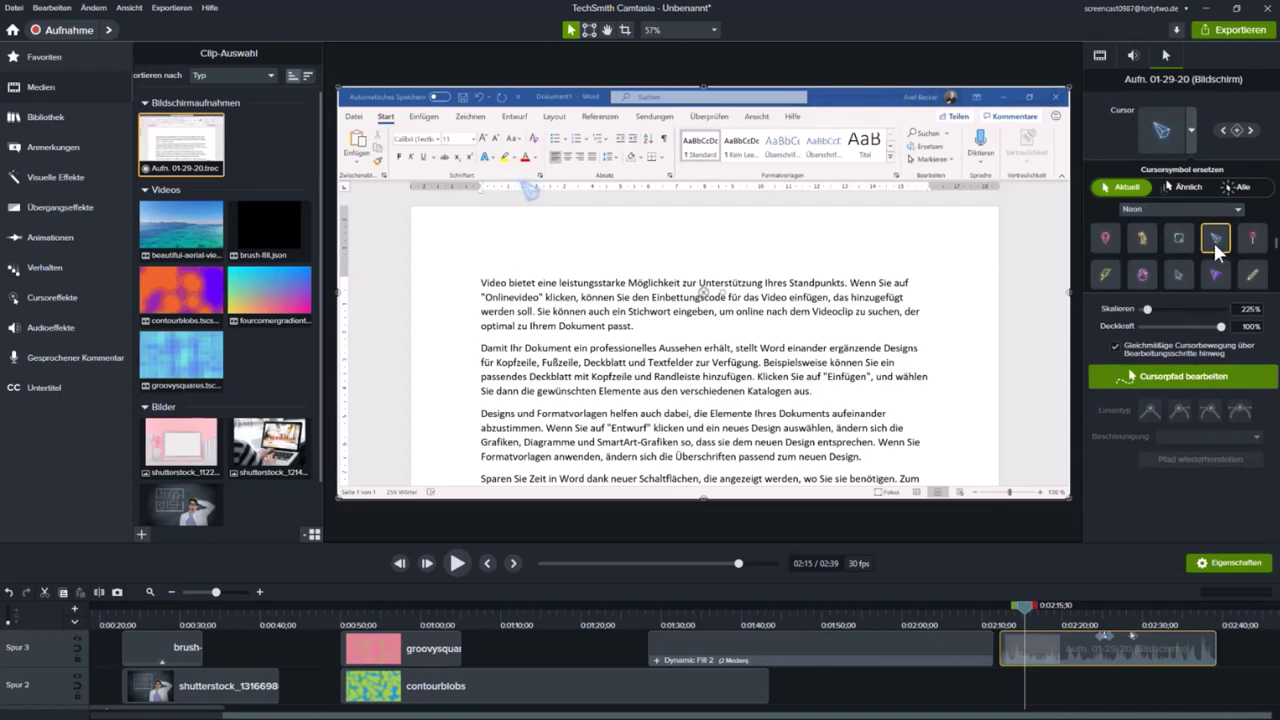
left_click(667, 27)
left_click(645, 113)
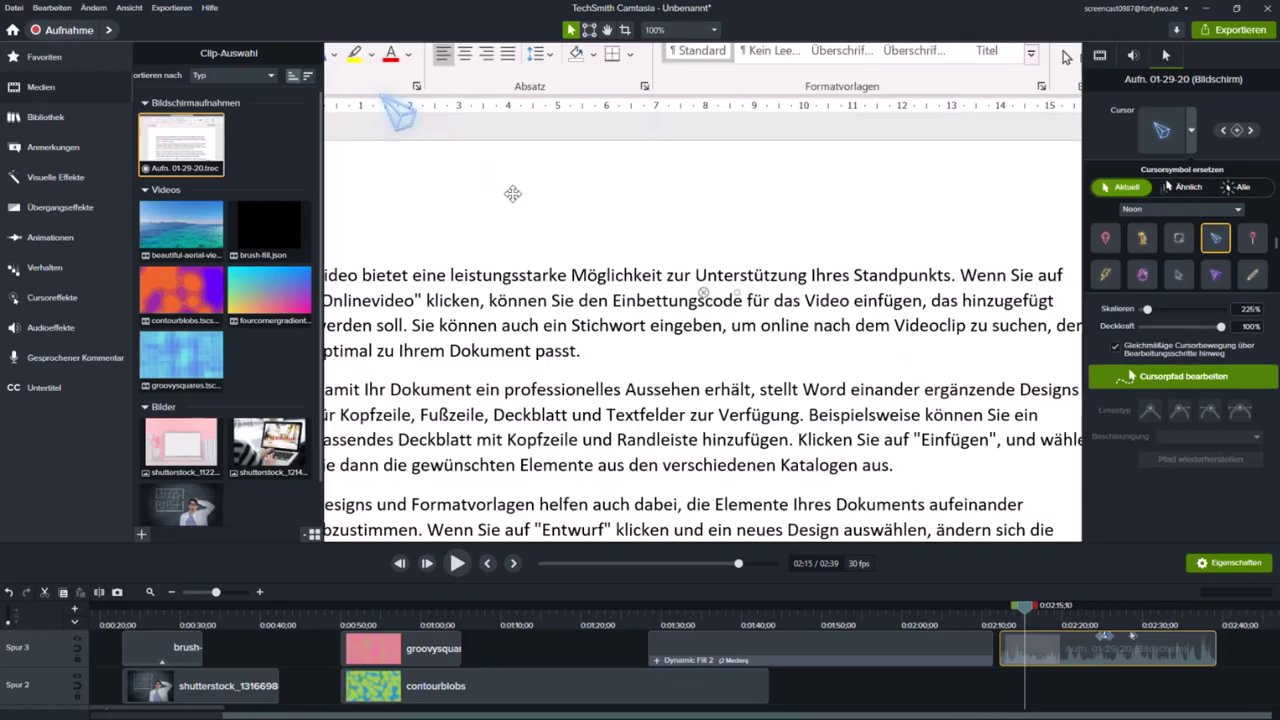
left_click_drag(510, 192, 687, 309)
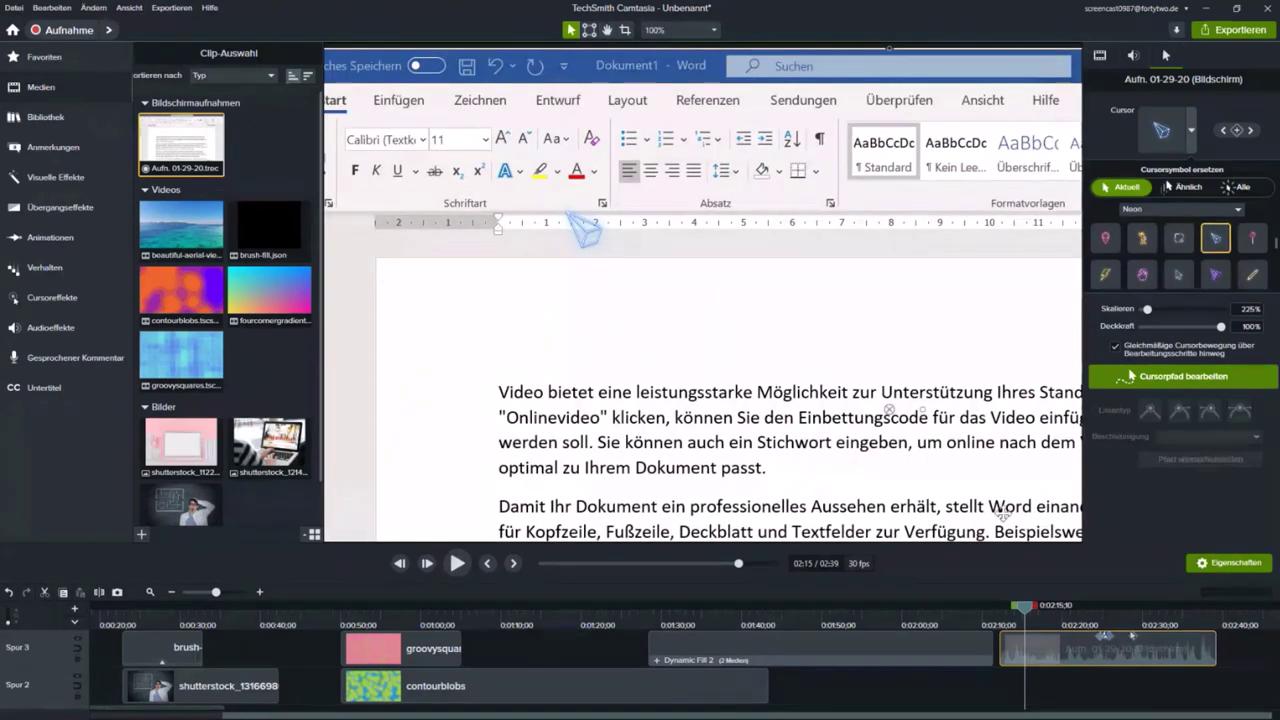
left_click(1031, 607)
mouse_move(1025, 609)
left_mouse_down()
mouse_move(1009, 614)
mouse_move(1029, 616)
left_mouse_up()
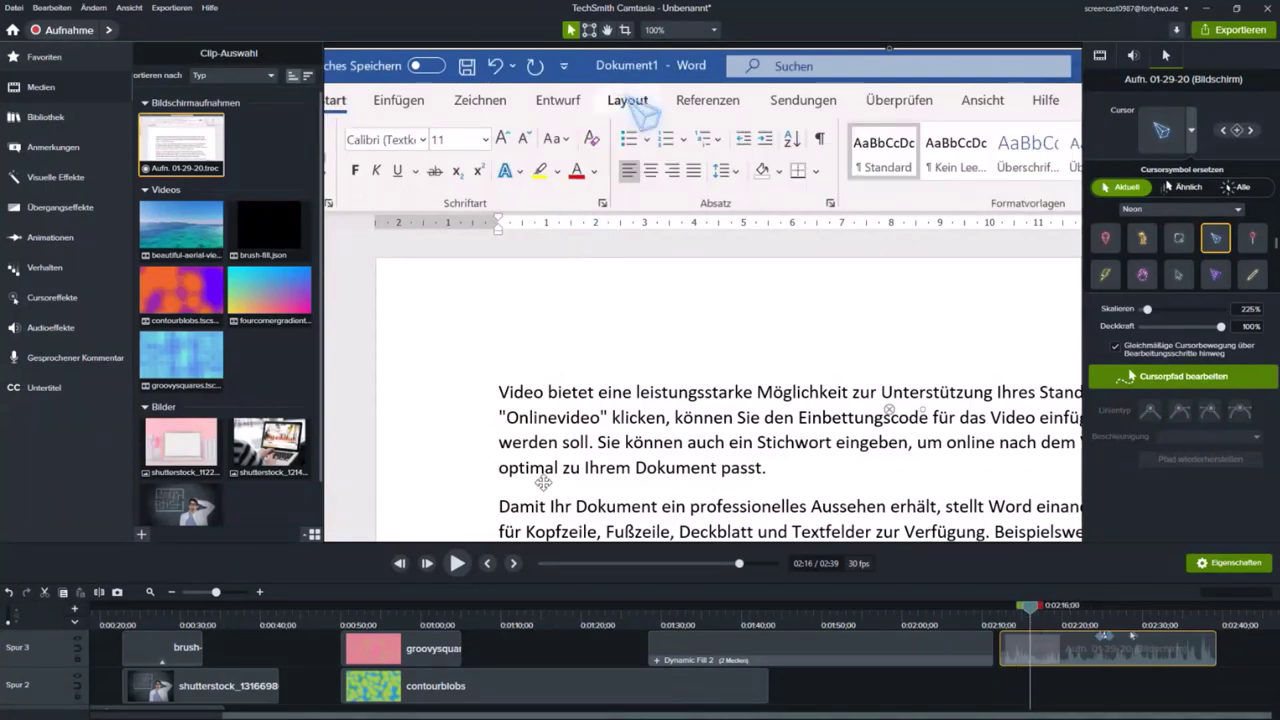
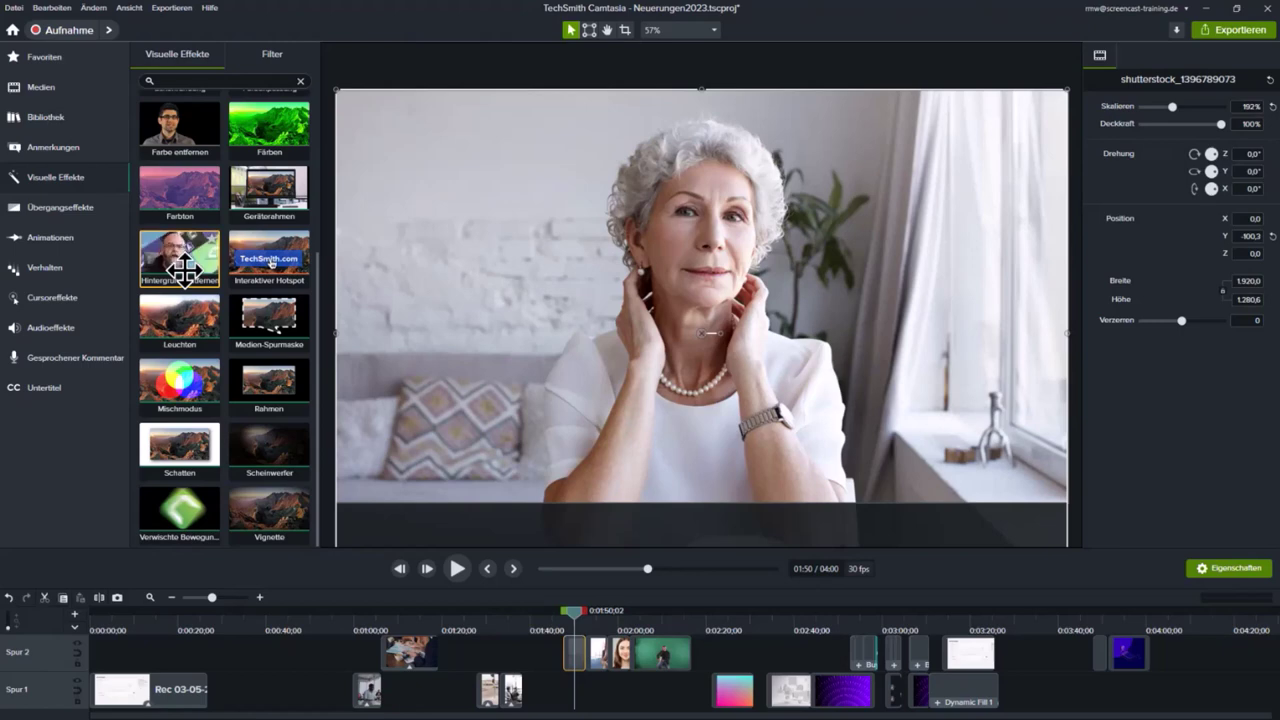
Apply the Hintergrund entfernen effect to the gray-haired woman's photo at 1:50 and the photo of the man in the yellow beanie at 1:55
left_click_drag(171, 257, 756, 329)
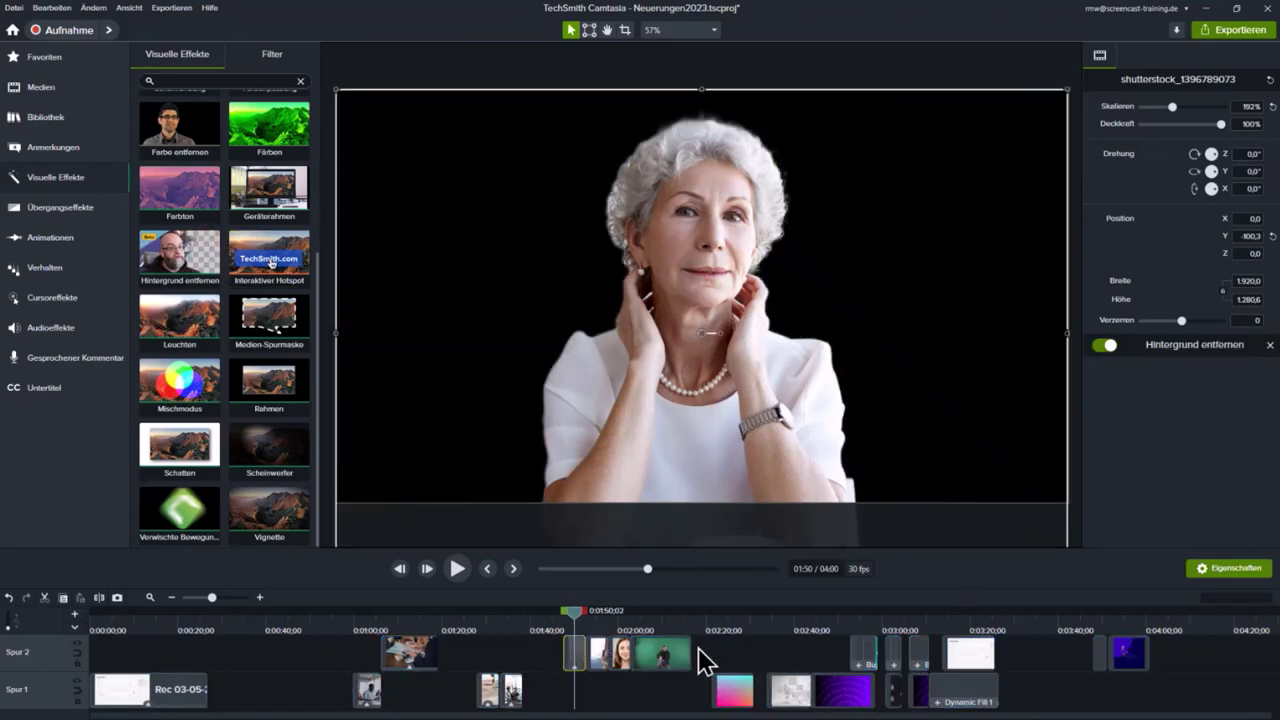
left_click(663, 707)
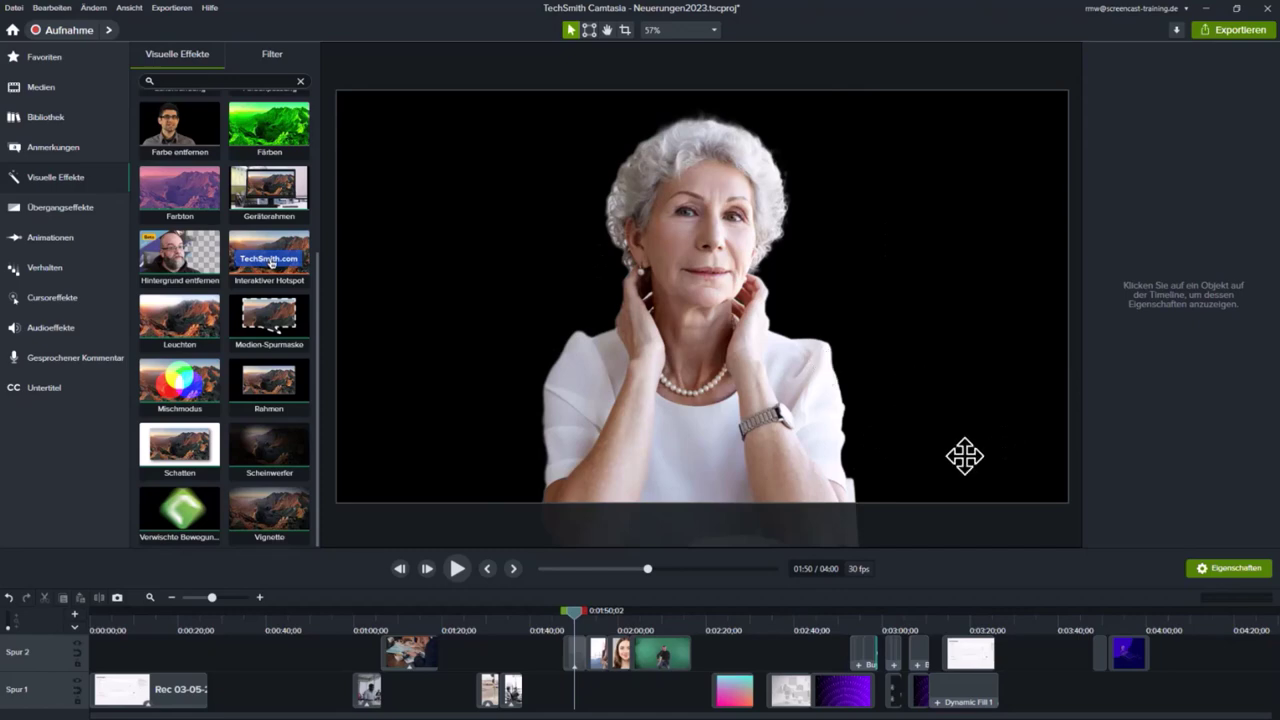
left_click(578, 652)
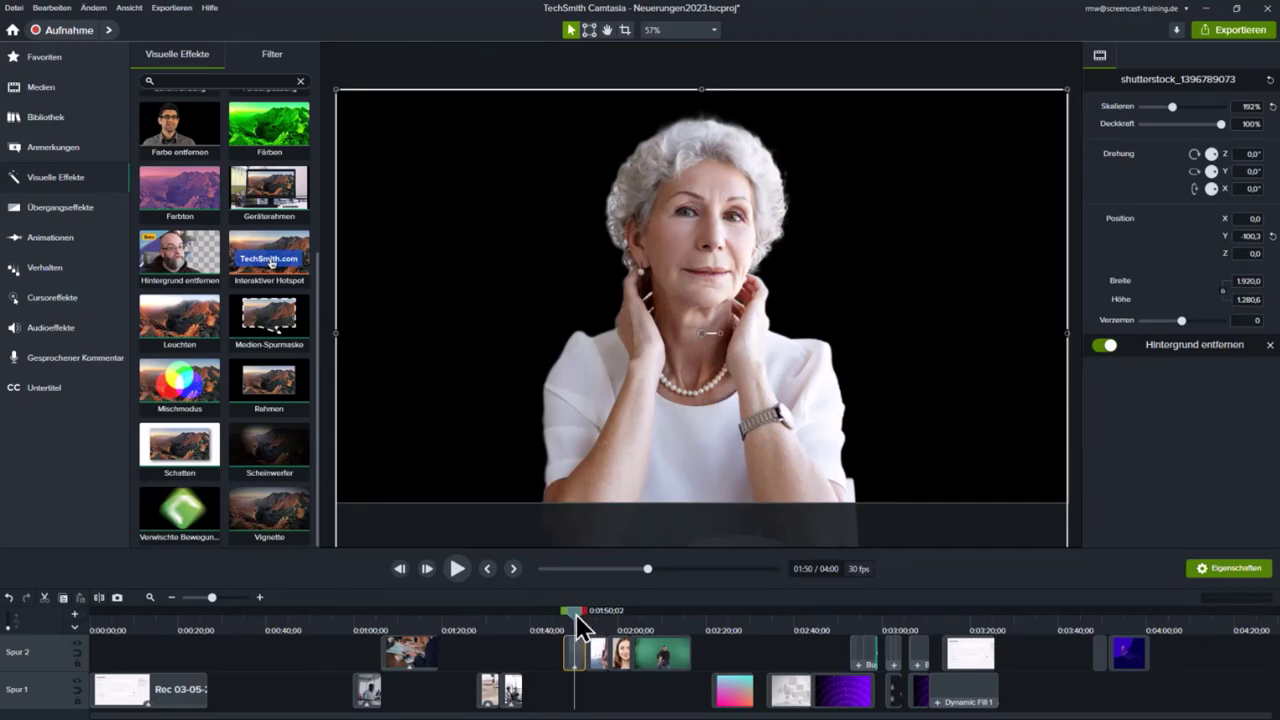
left_click_drag(575, 614, 598, 610)
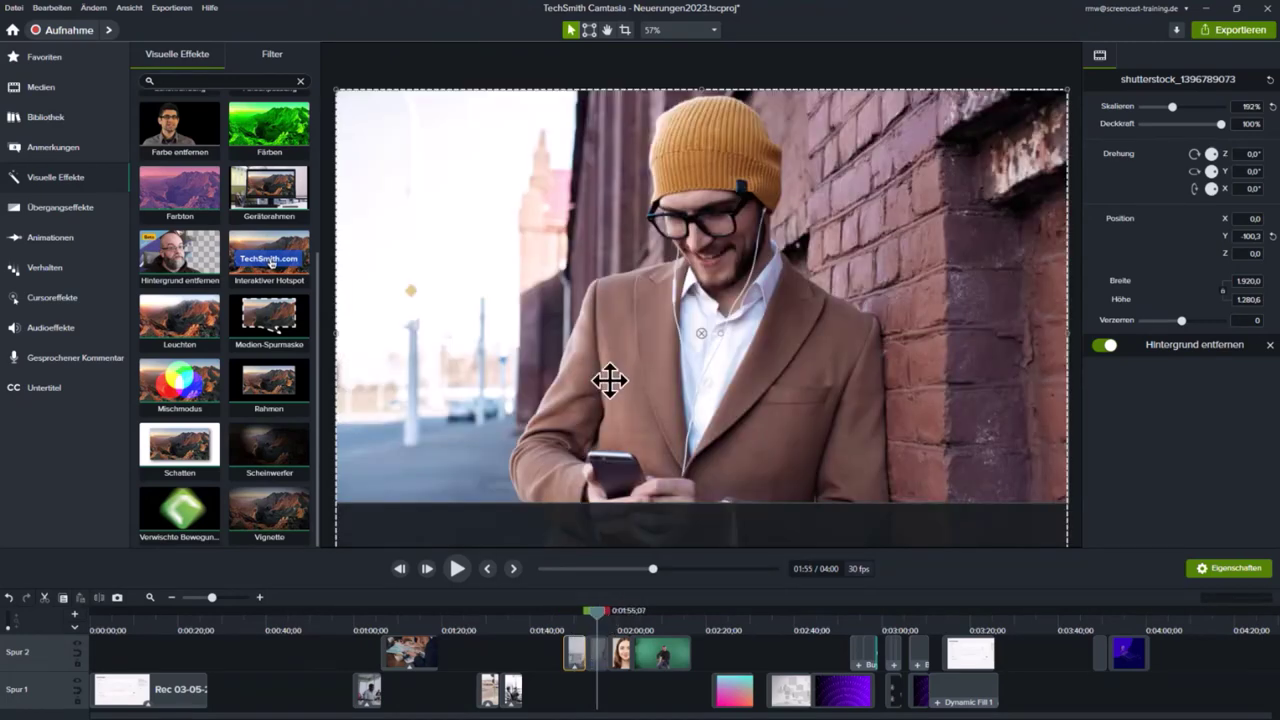
left_click(600, 665)
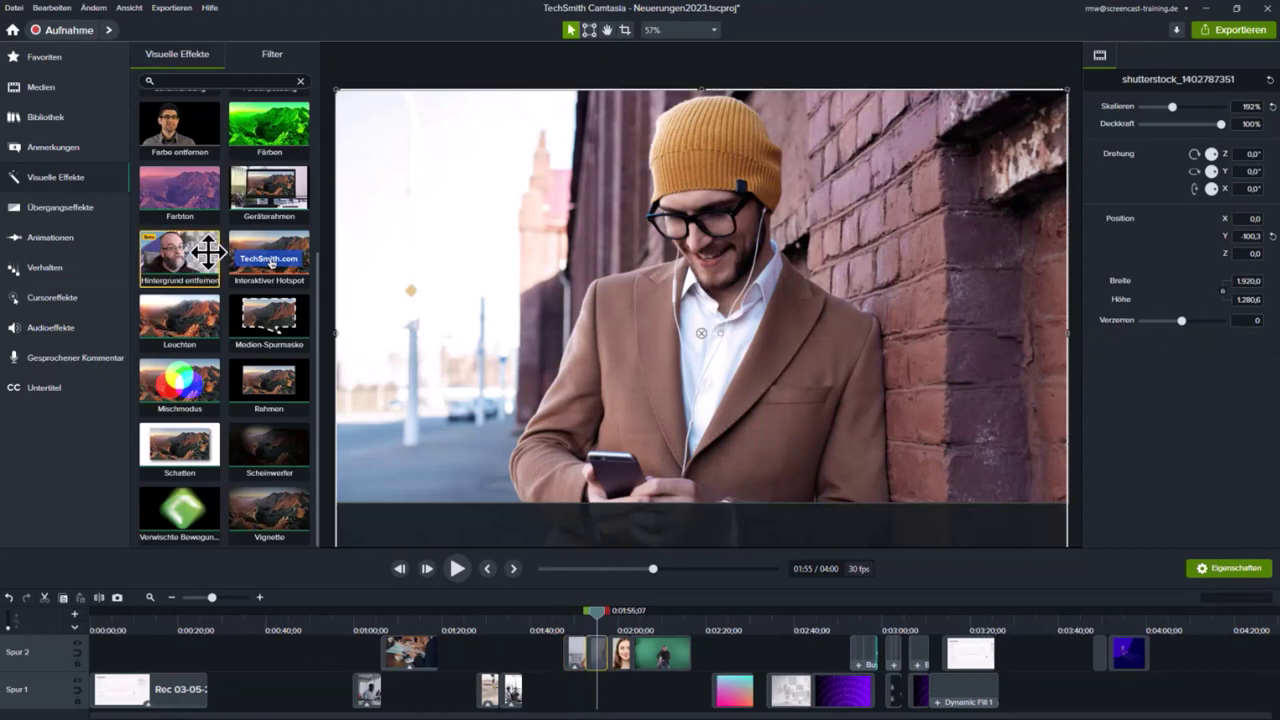
left_click_drag(170, 257, 480, 282)
left_click_drag(702, 324, 701, 322)
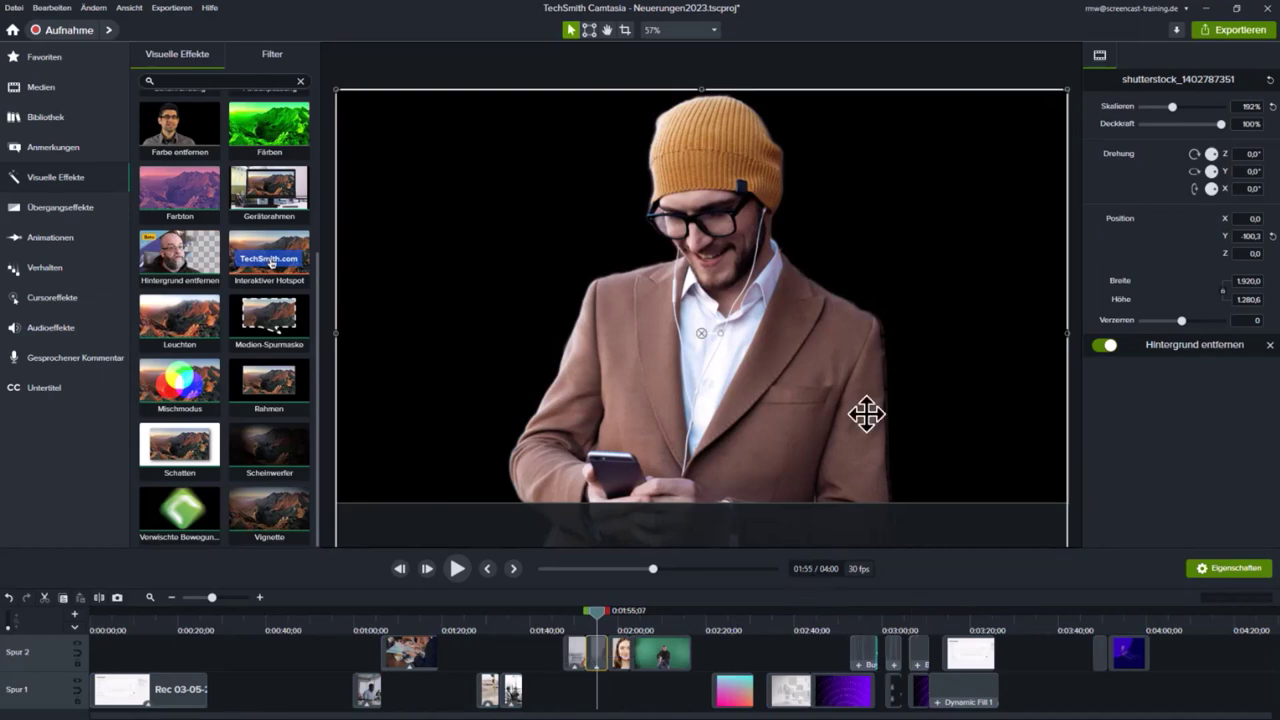
Apply the Hintergrund entfernen effect to the long-haired woman's photo at 2:01 and the Greenscreen bsp video at about 2:08
left_click(596, 609)
left_click_drag(626, 614, 622, 618)
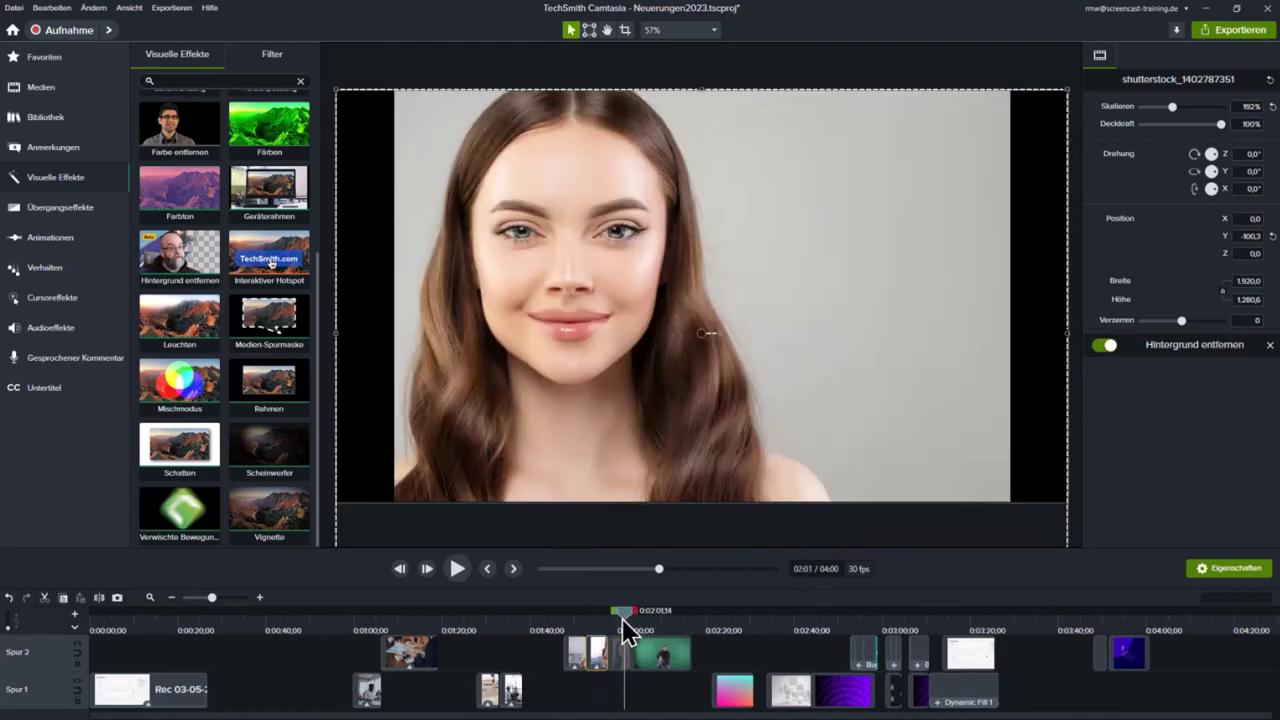
left_click_drag(177, 246, 678, 318)
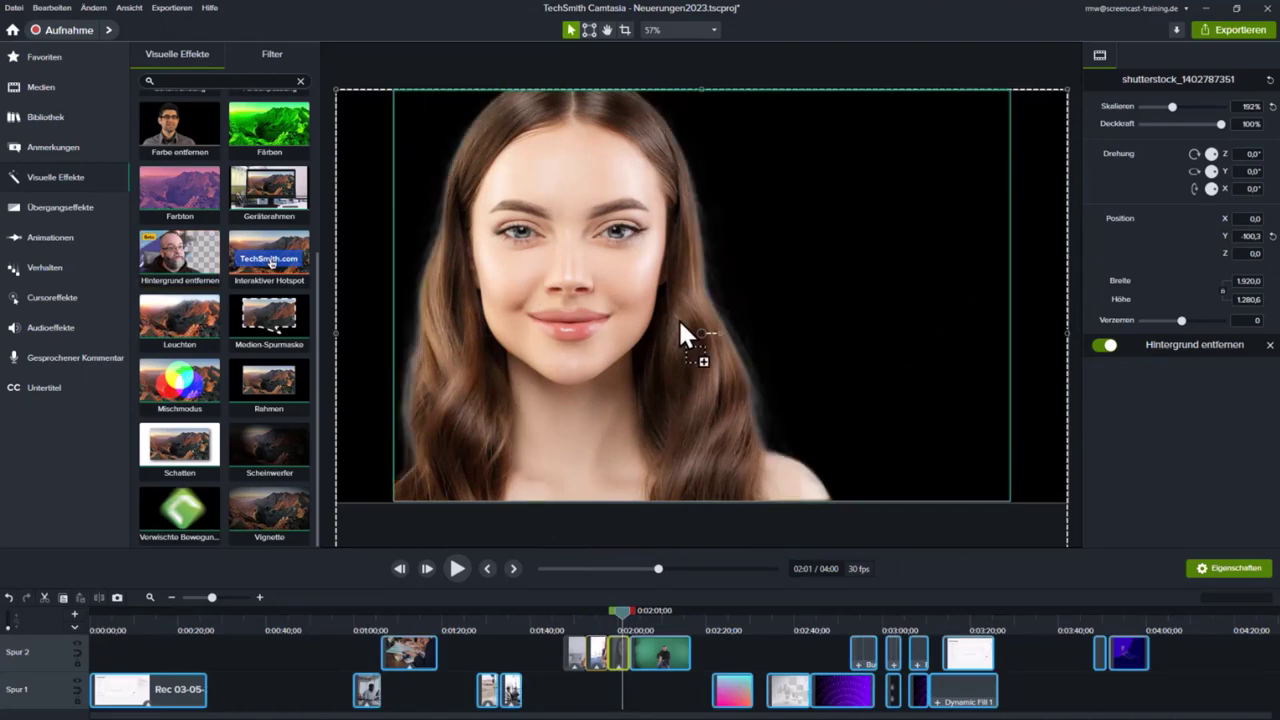
left_click(741, 652)
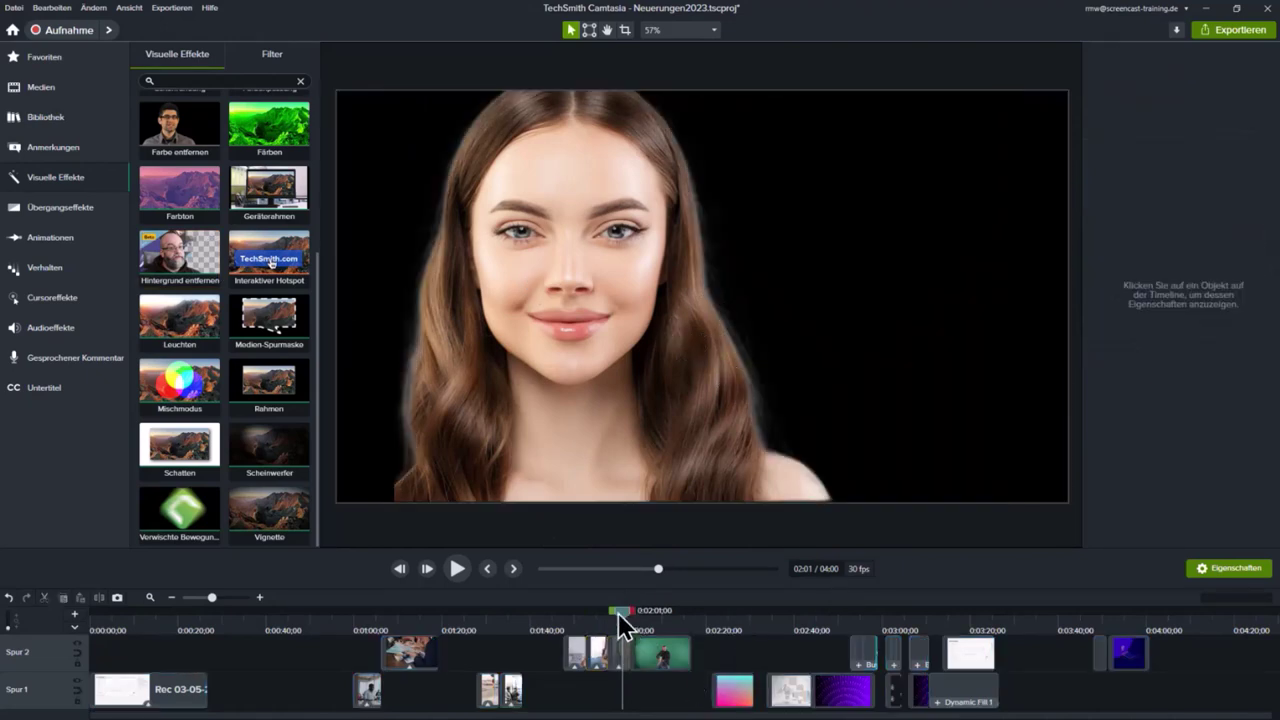
left_click_drag(618, 613, 657, 613)
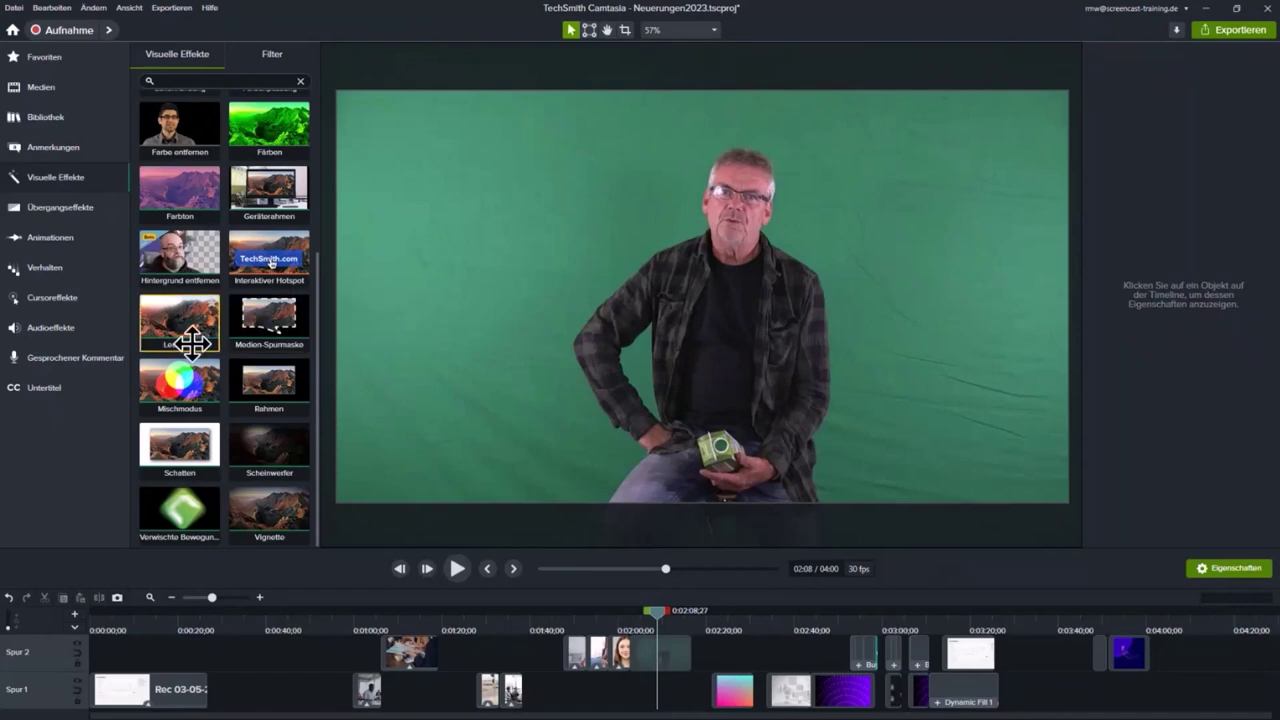
left_click_drag(166, 254, 746, 312)
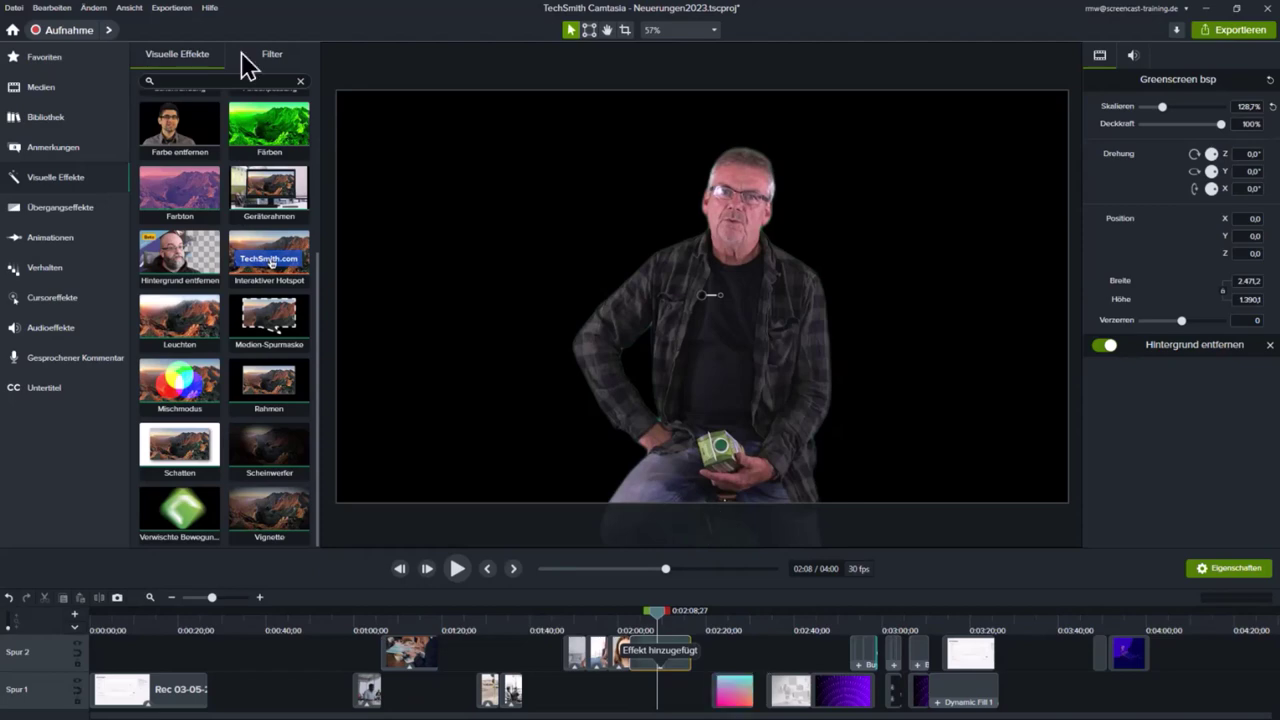
Place a second copy of the Greenscreen bsp video on Spur 2 directly after the first and set the playhead to about 2:19
left_click(45, 88)
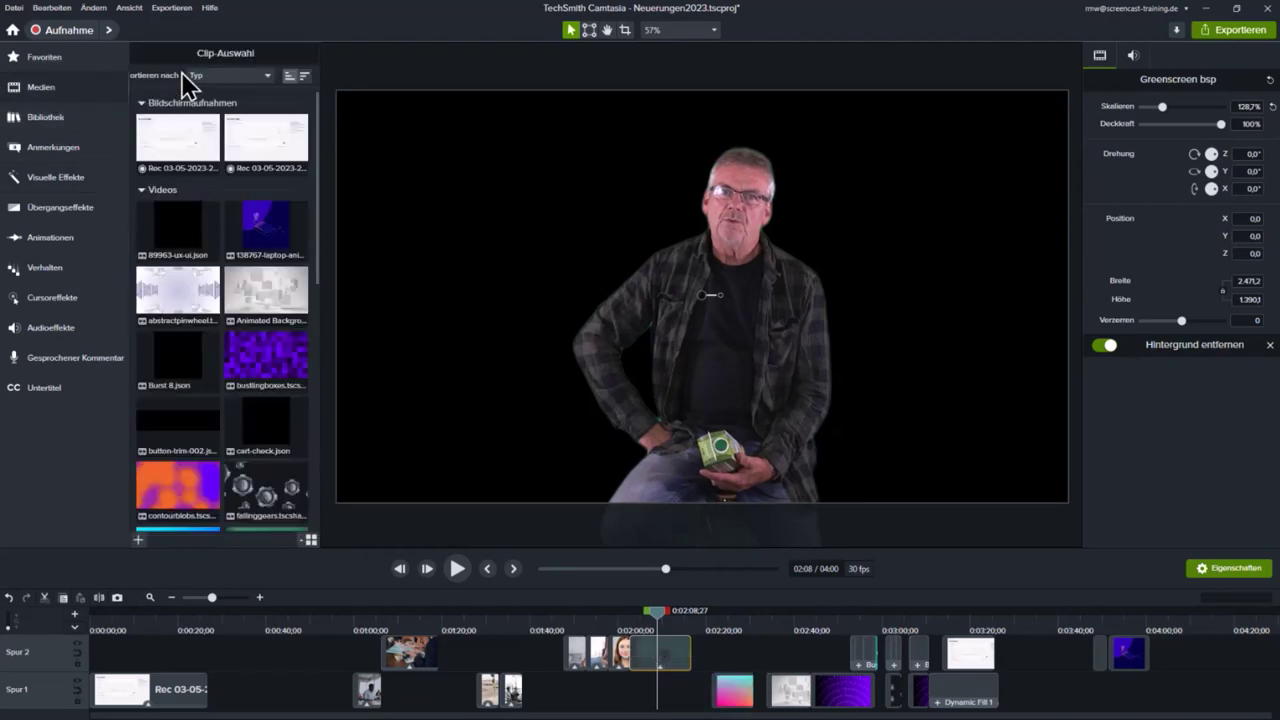
scroll(252, 345, "down", 2)
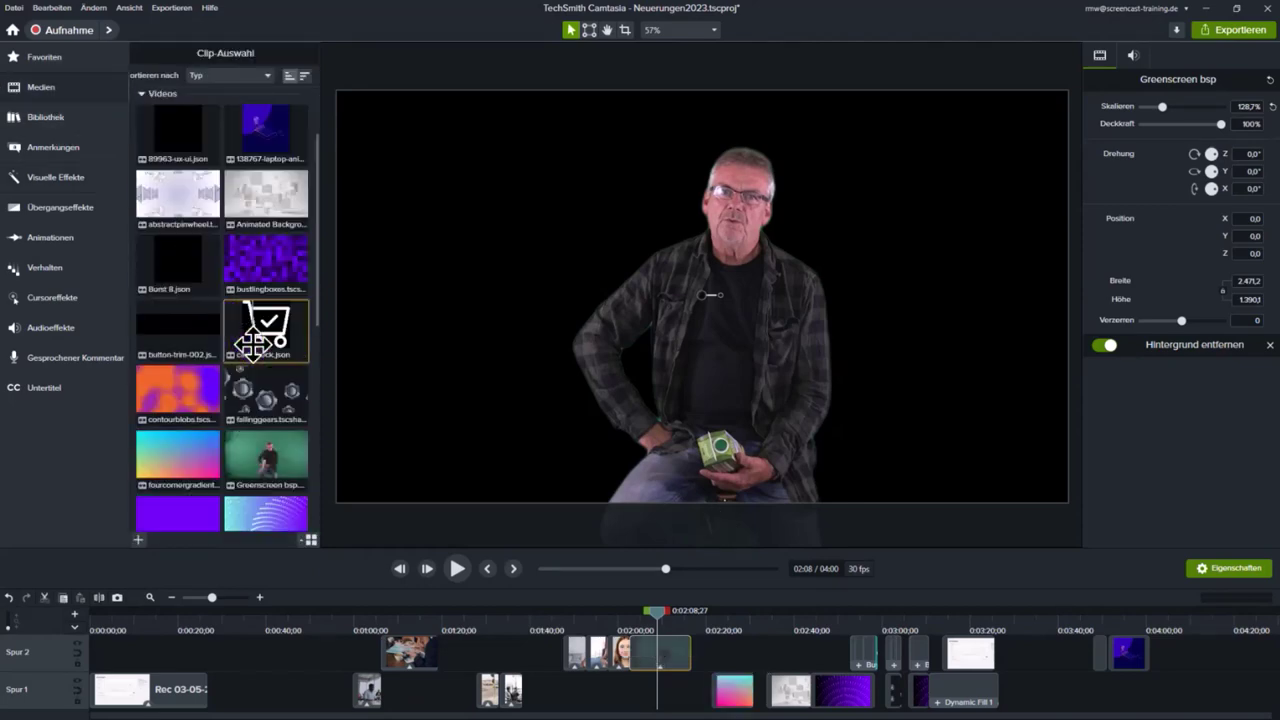
scroll(252, 345, "down", 4)
left_click_drag(263, 269, 714, 661)
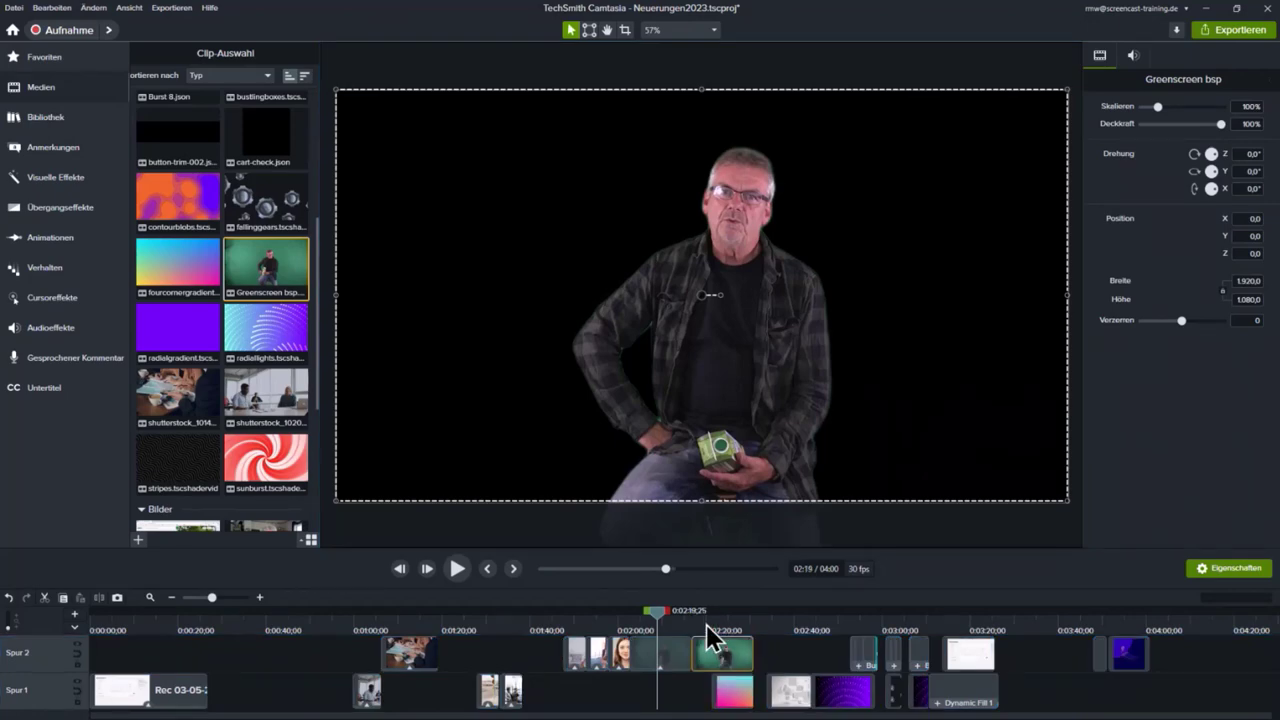
left_click(706, 626)
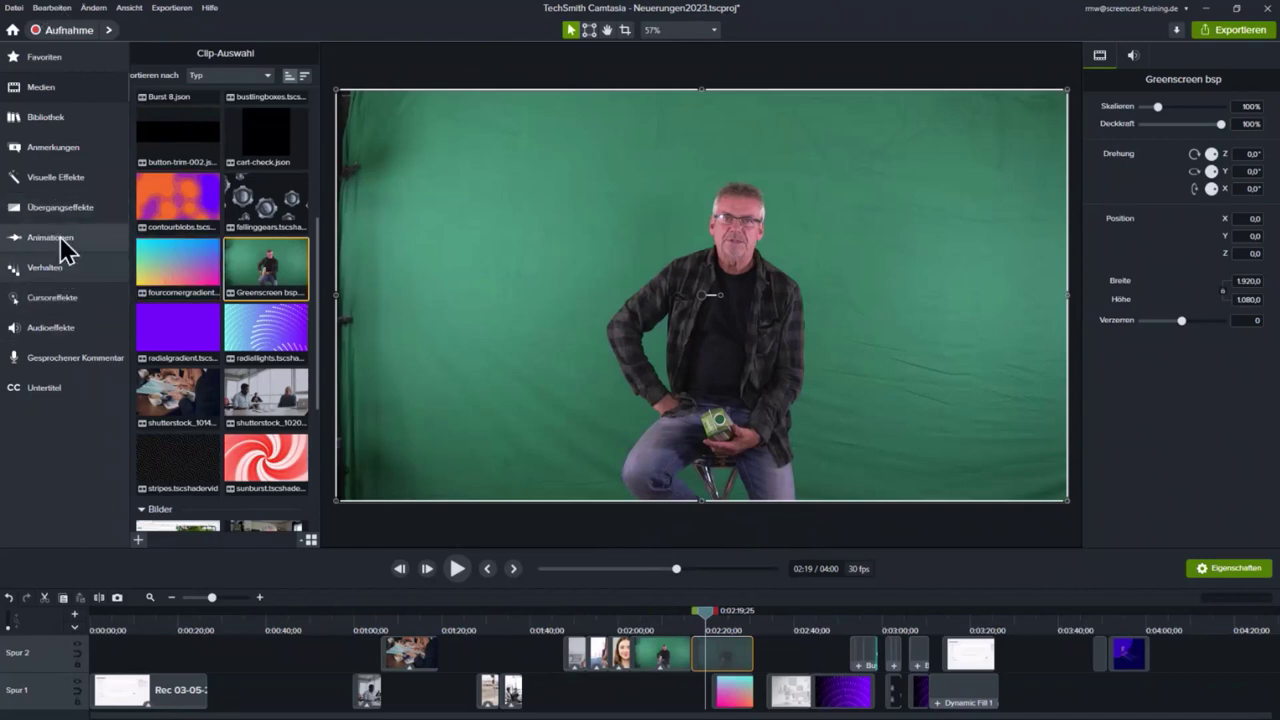
Apply the Farbe entfernen effect to the second Greenscreen bsp clip, sample the green backdrop as the color to remove, and play the result
left_click(58, 177)
left_click_drag(179, 125, 754, 340)
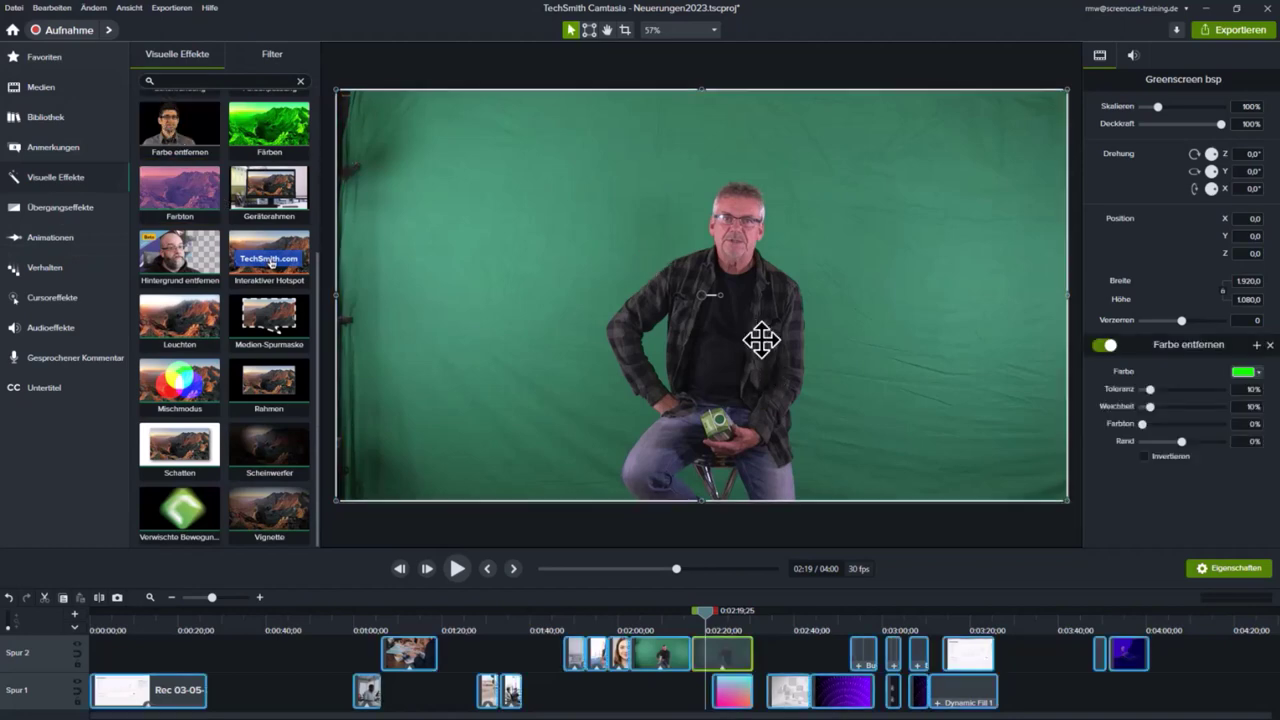
left_click(1259, 372)
left_click(1265, 415)
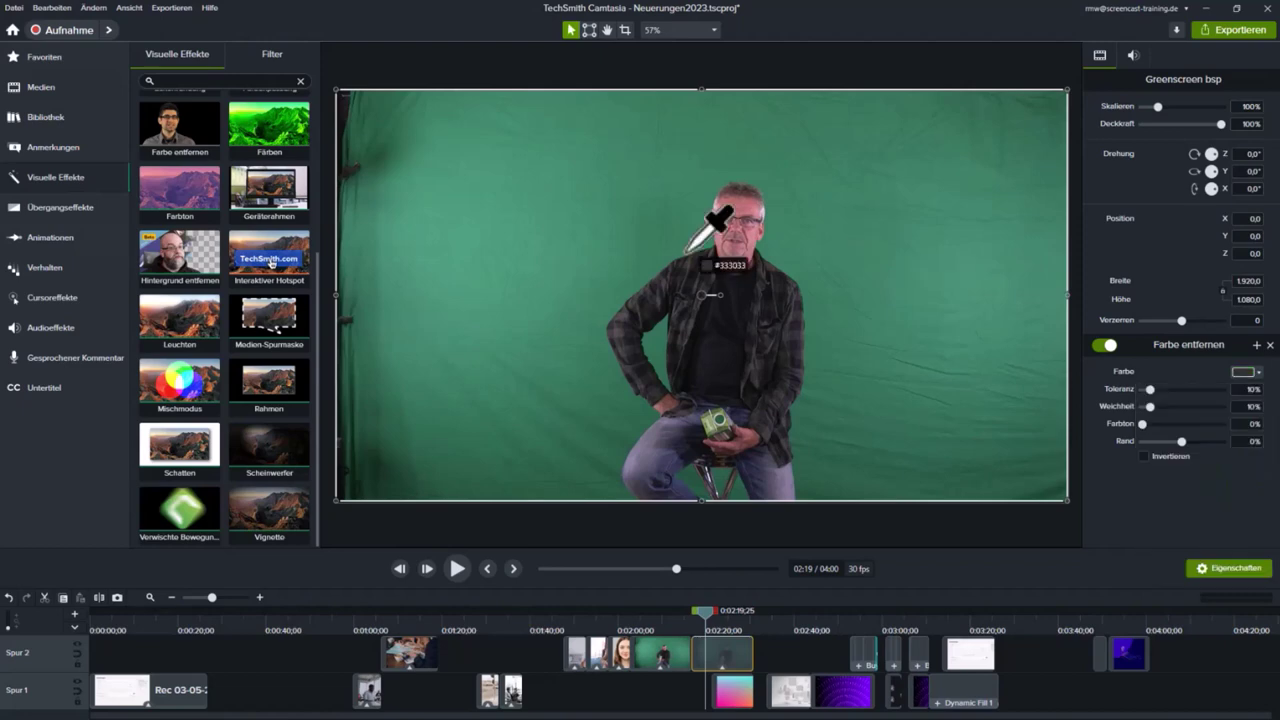
left_click(640, 257)
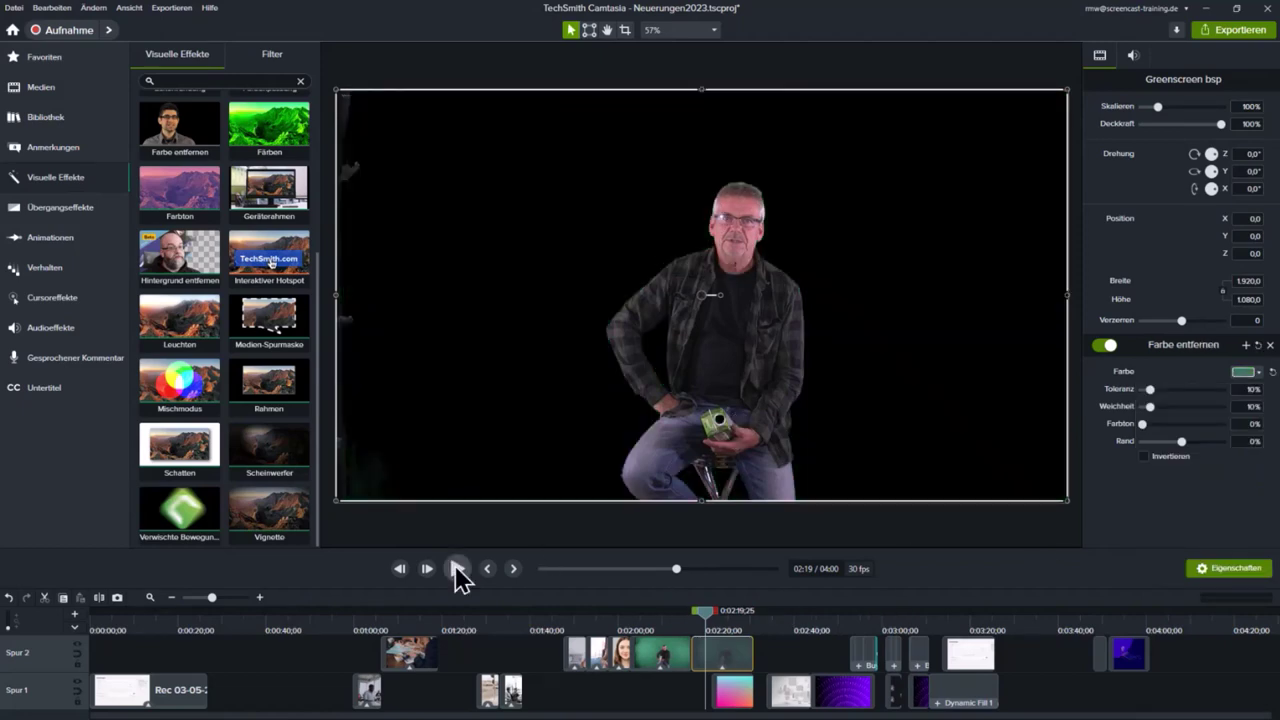
left_click(457, 569)
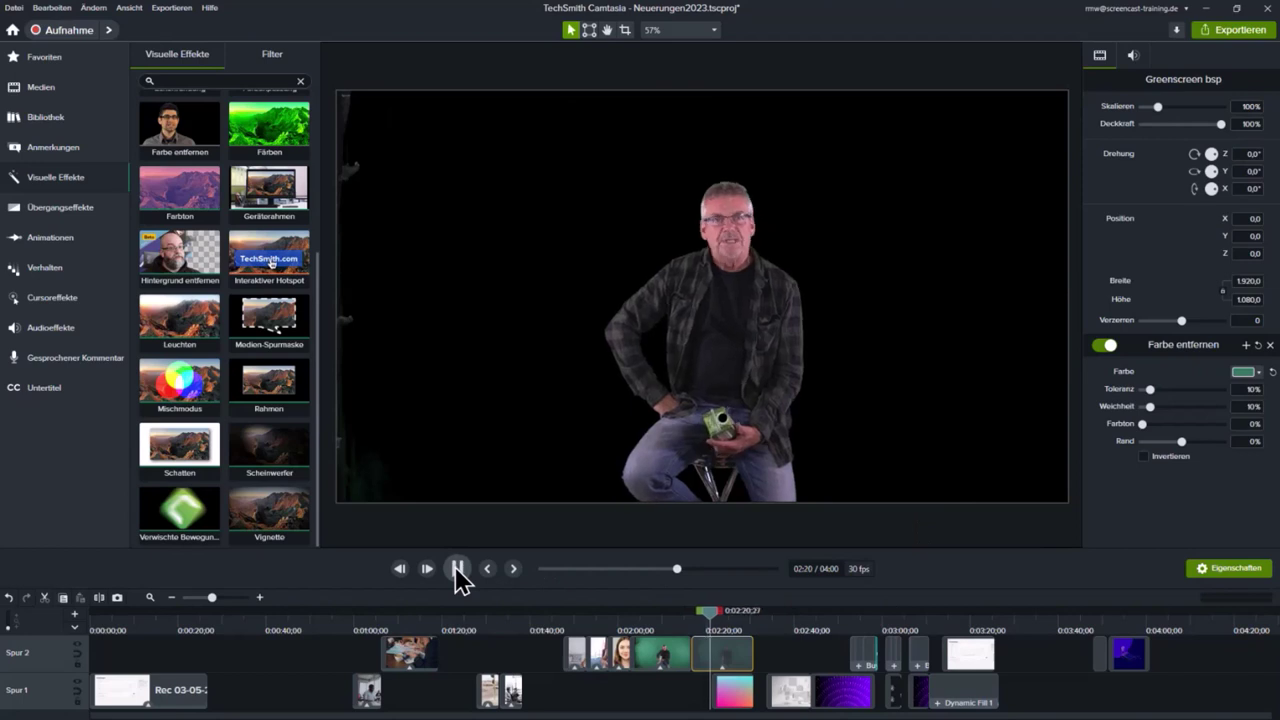
Crop the left edge of the keyed Greenscreen bsp clip to a width of about 1618 and shift it left to X about -151
left_click(625, 30)
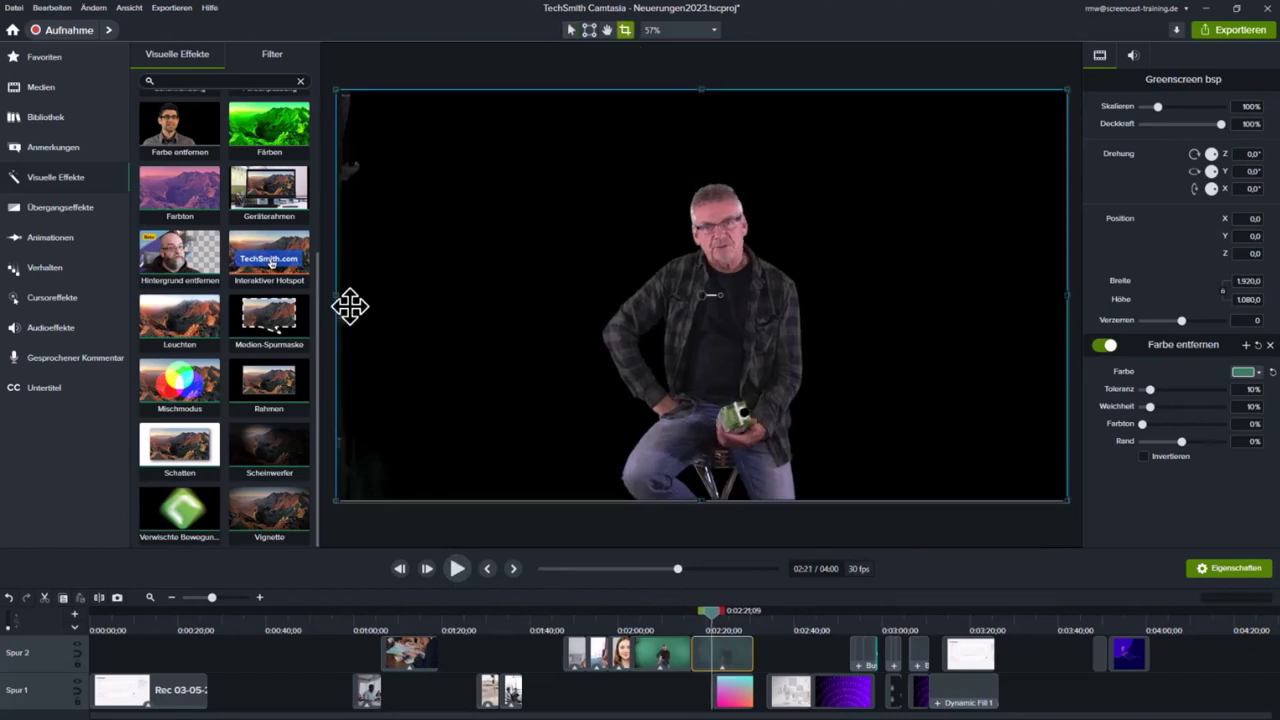
left_click_drag(337, 292, 451, 292)
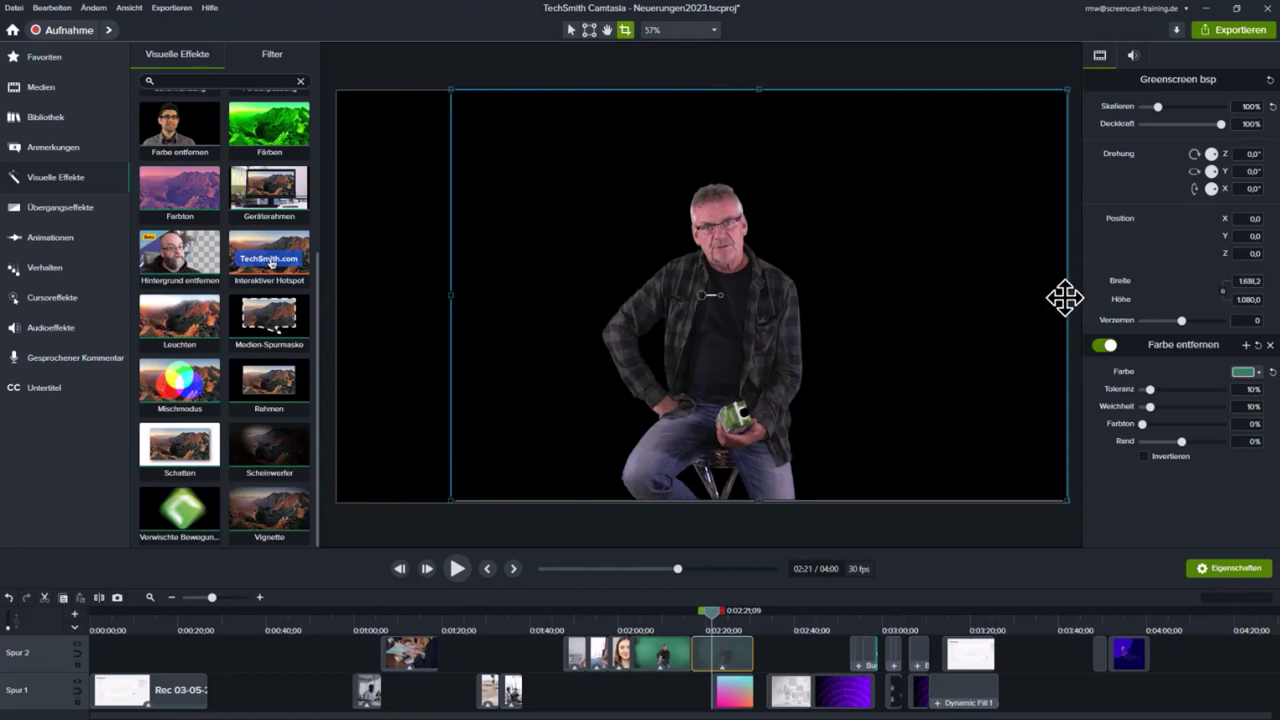
left_click_drag(1063, 294, 1011, 305)
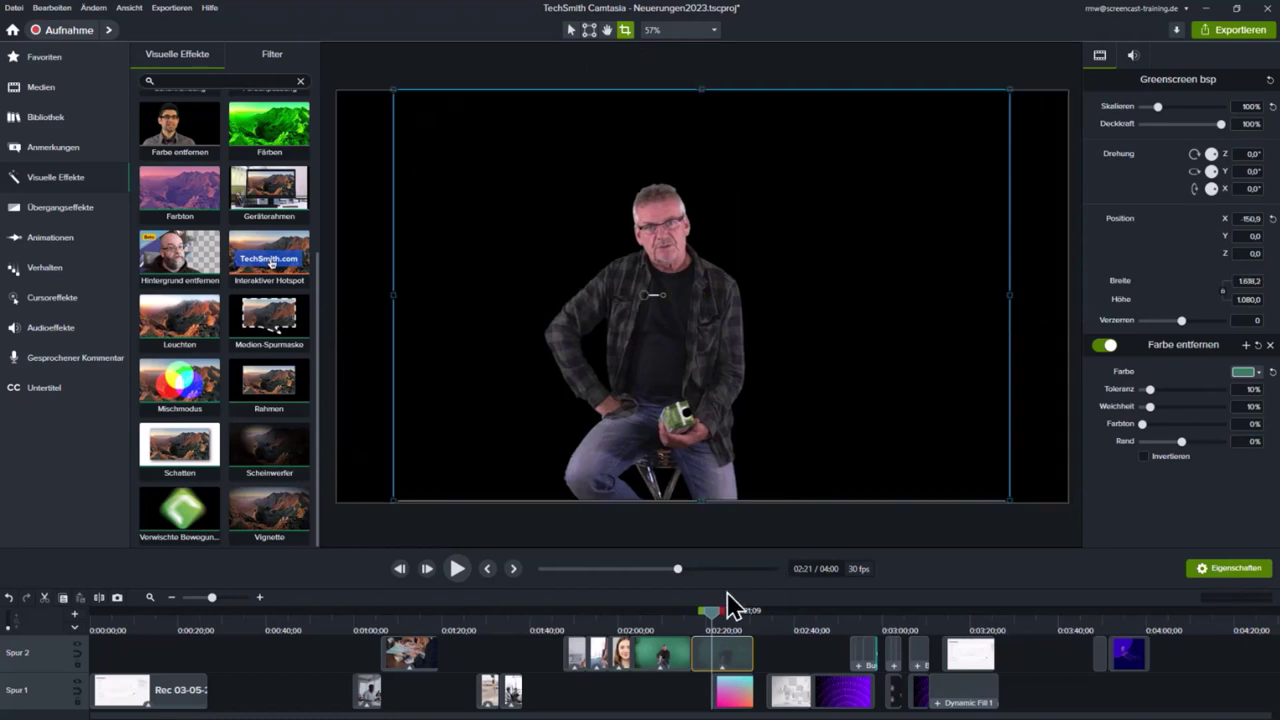
Play the keyed clip over the four-color gradient and the Hintergrund entfernen version from about 2:06 to compare the two cutouts
left_click(503, 658)
left_click(455, 569)
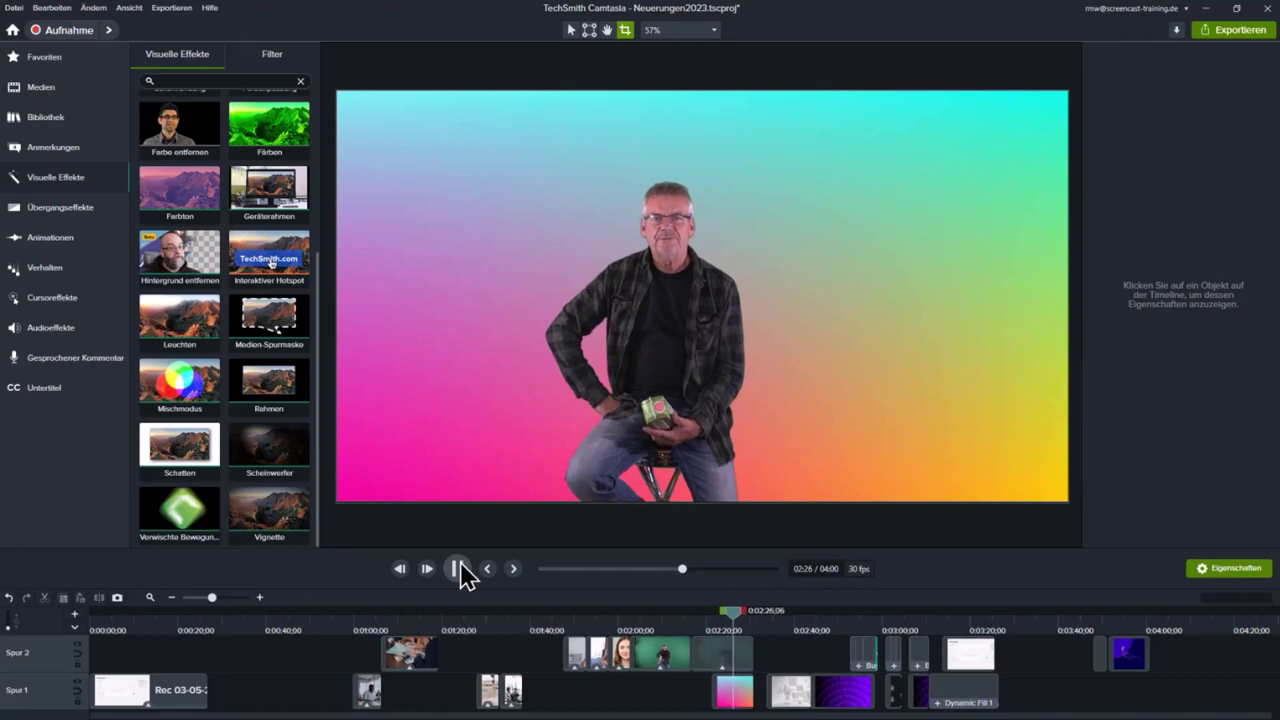
left_click(457, 569)
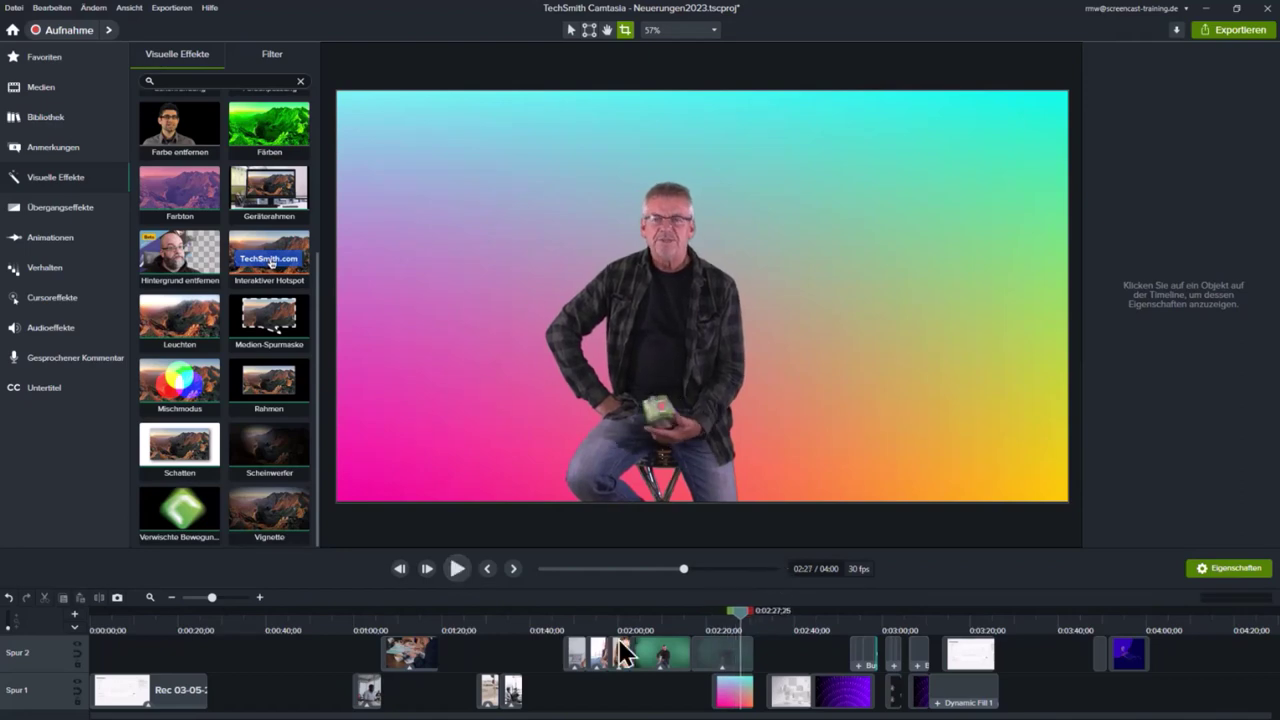
left_click(646, 618)
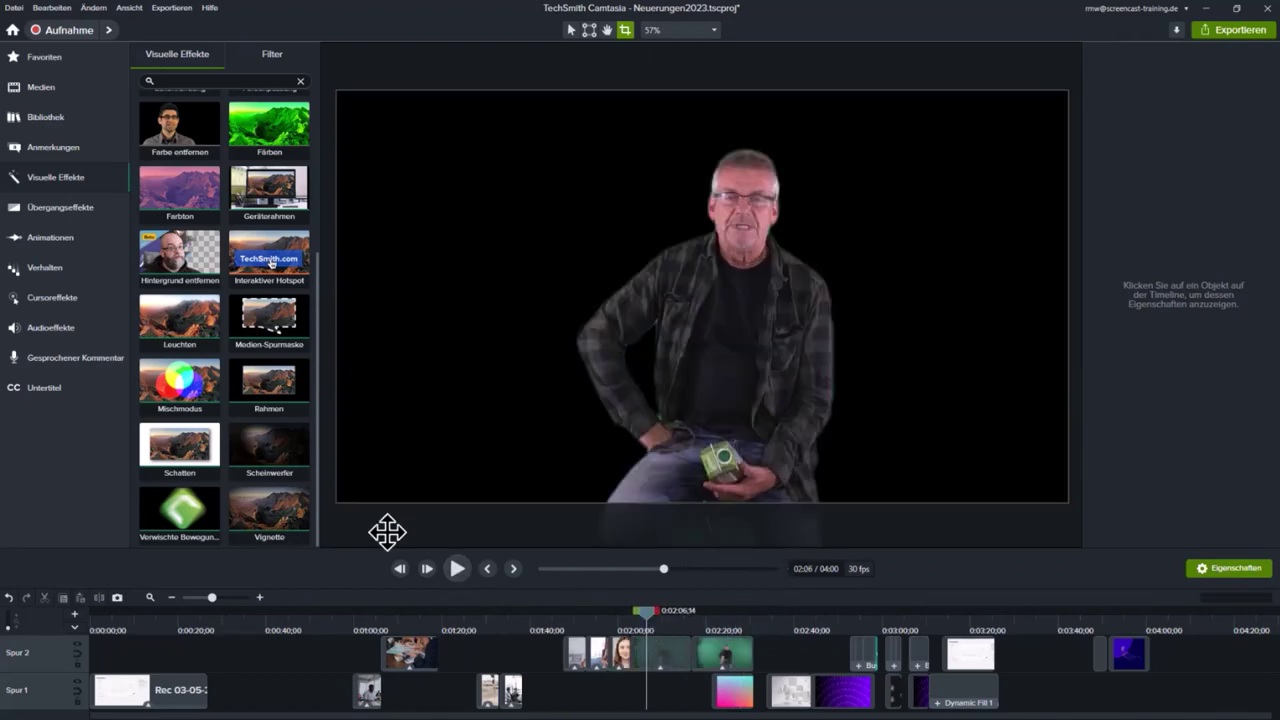
left_click(457, 569)
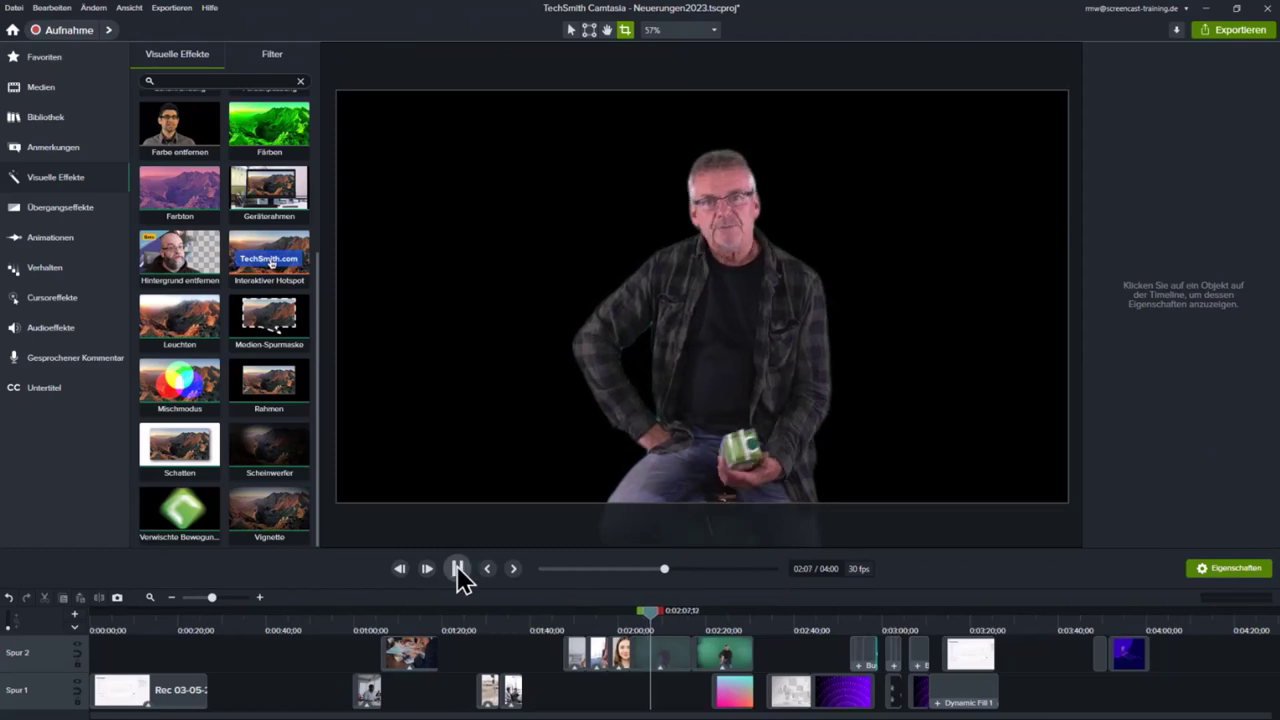
left_click(457, 569)
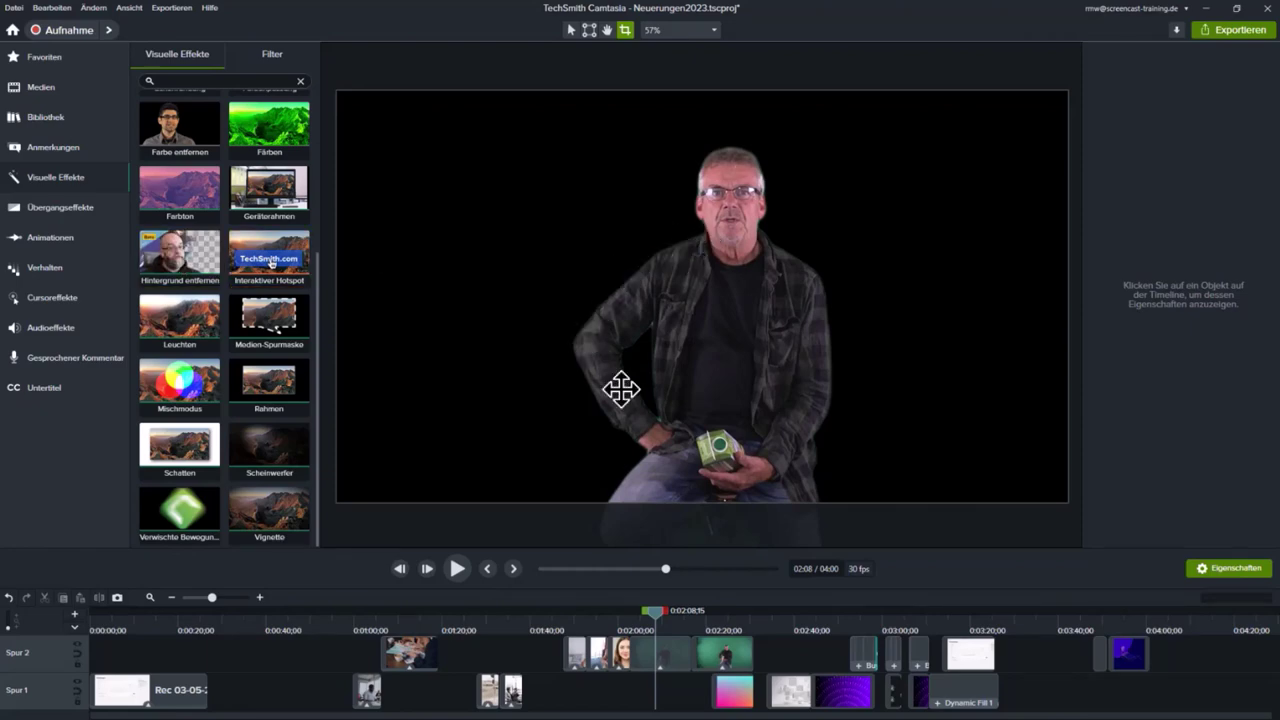
Review the portrait cutouts between about 1:55 and 1:50 for the quality of the removed backgrounds
left_click(625, 626)
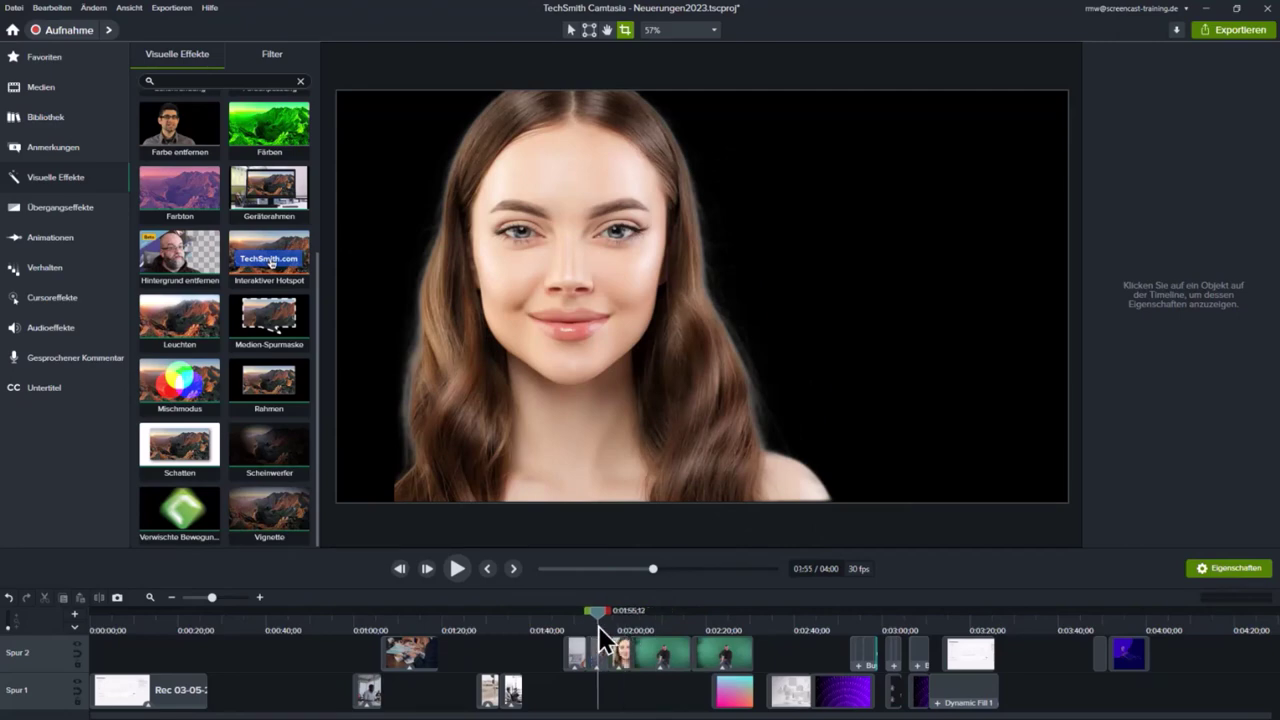
left_click(577, 625)
left_click(576, 625)
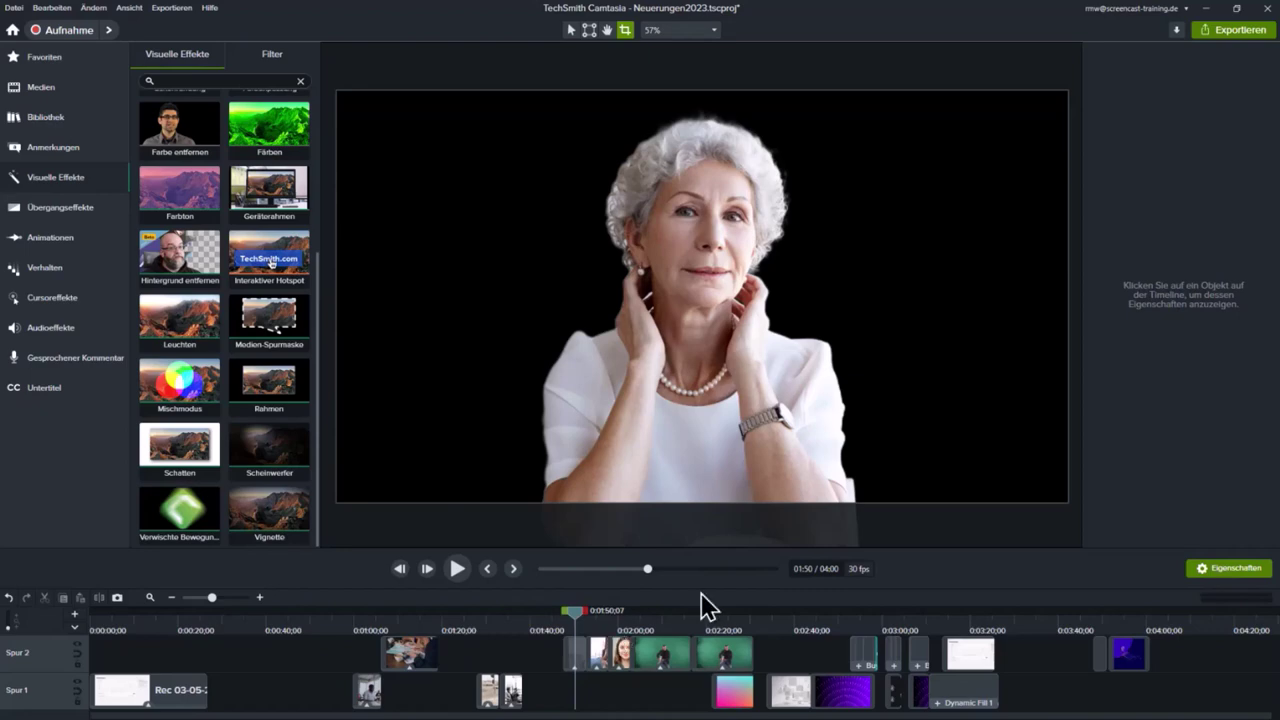
Show the project's media and examine the floatingboxes clip on Spur 1 at about 2:37, trying out an adjustment of its start
left_click_drag(695, 611, 792, 630)
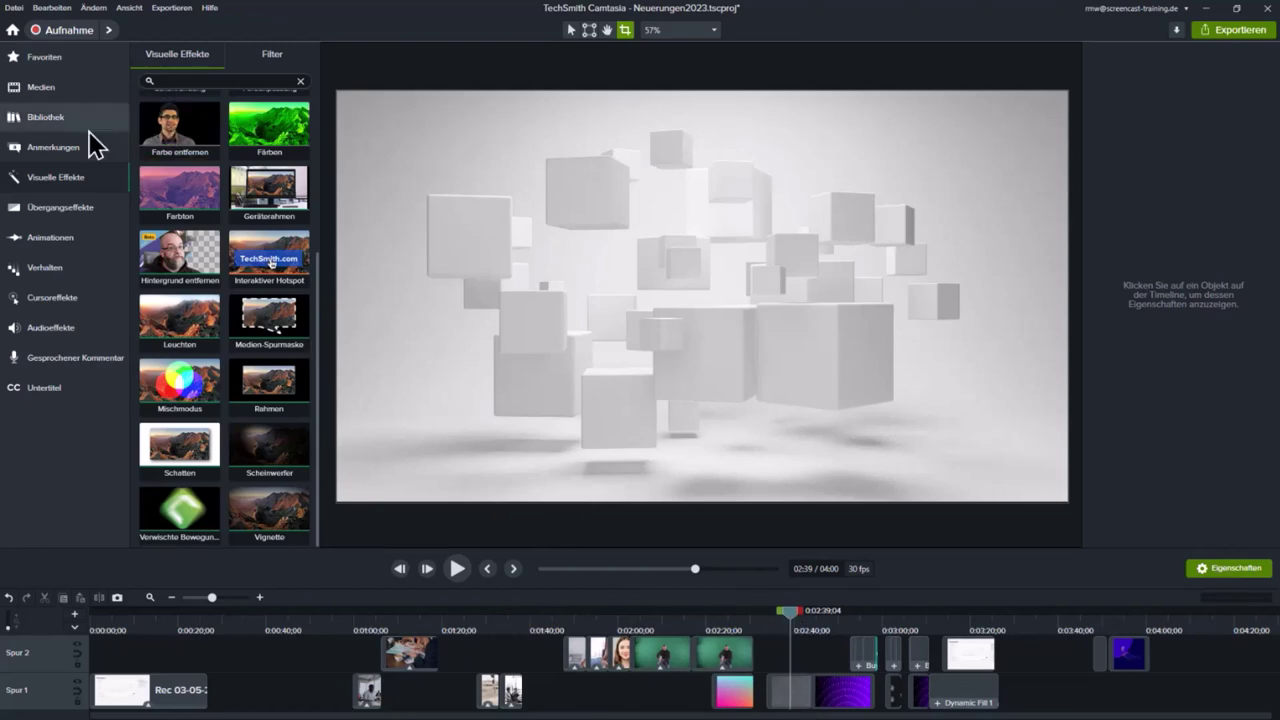
left_click(44, 90)
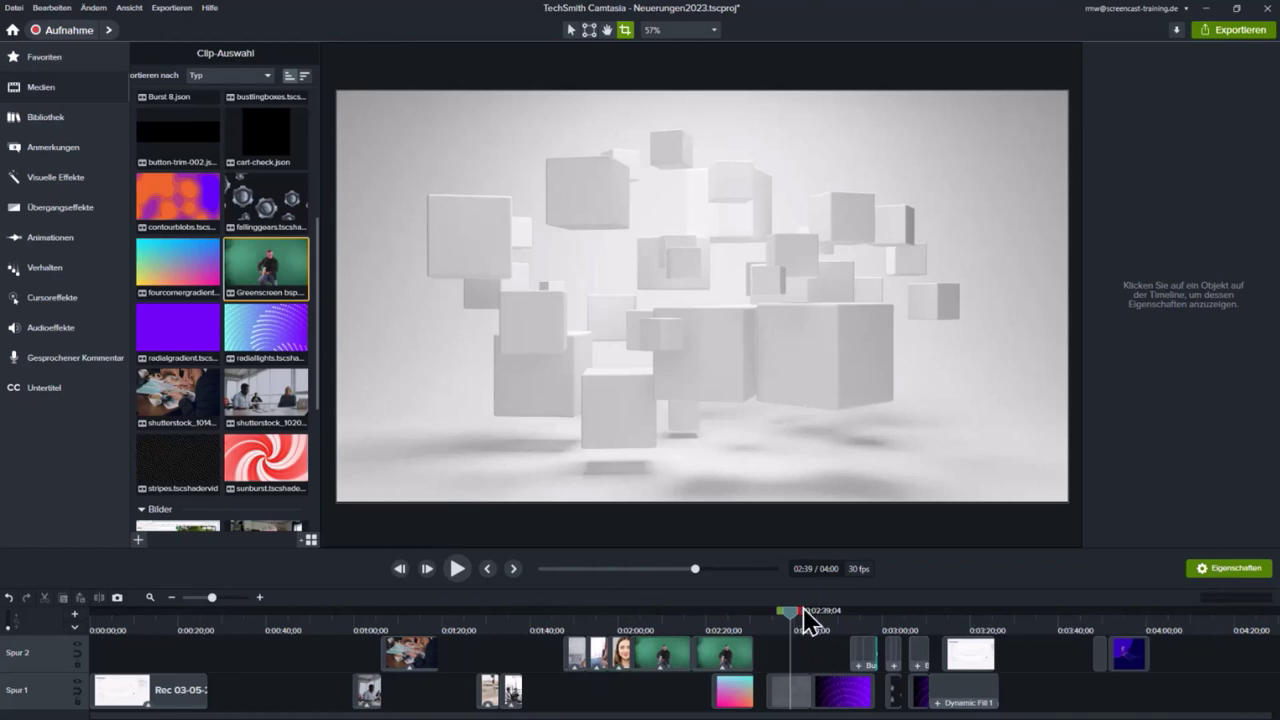
mouse_move(790, 613)
left_mouse_down()
mouse_move(765, 614)
mouse_move(783, 614)
left_mouse_up()
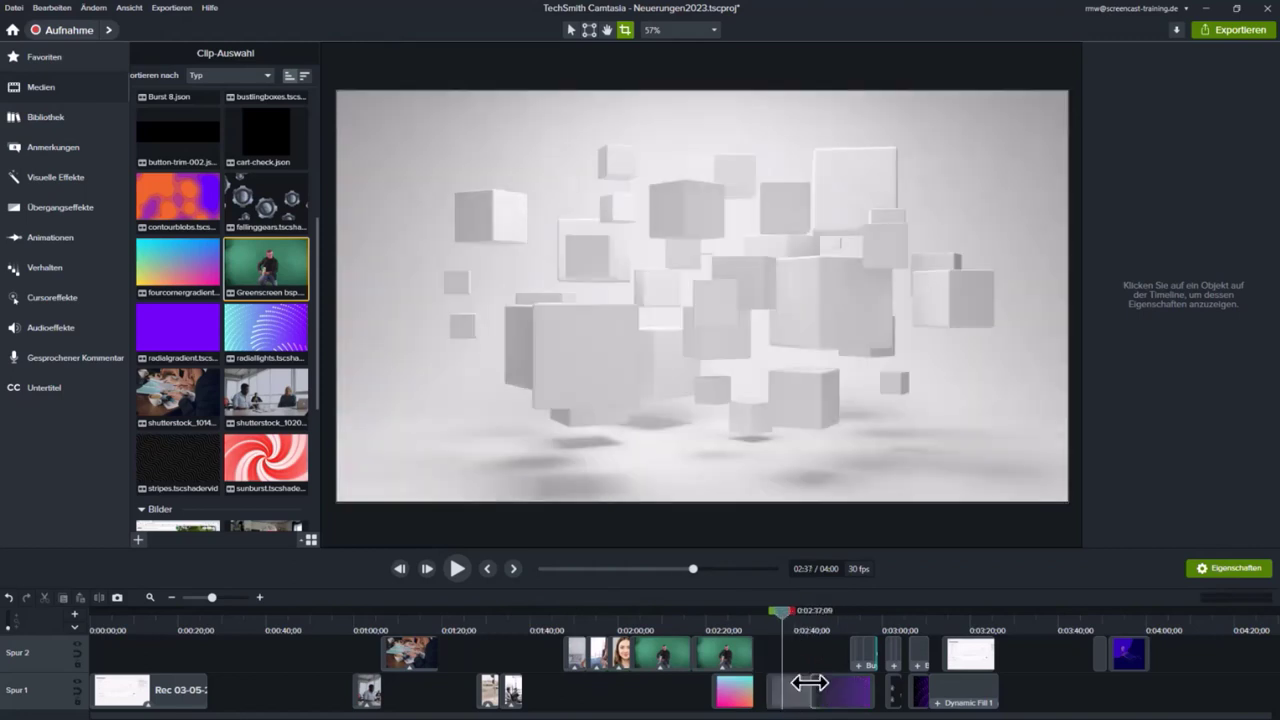
left_click(772, 688)
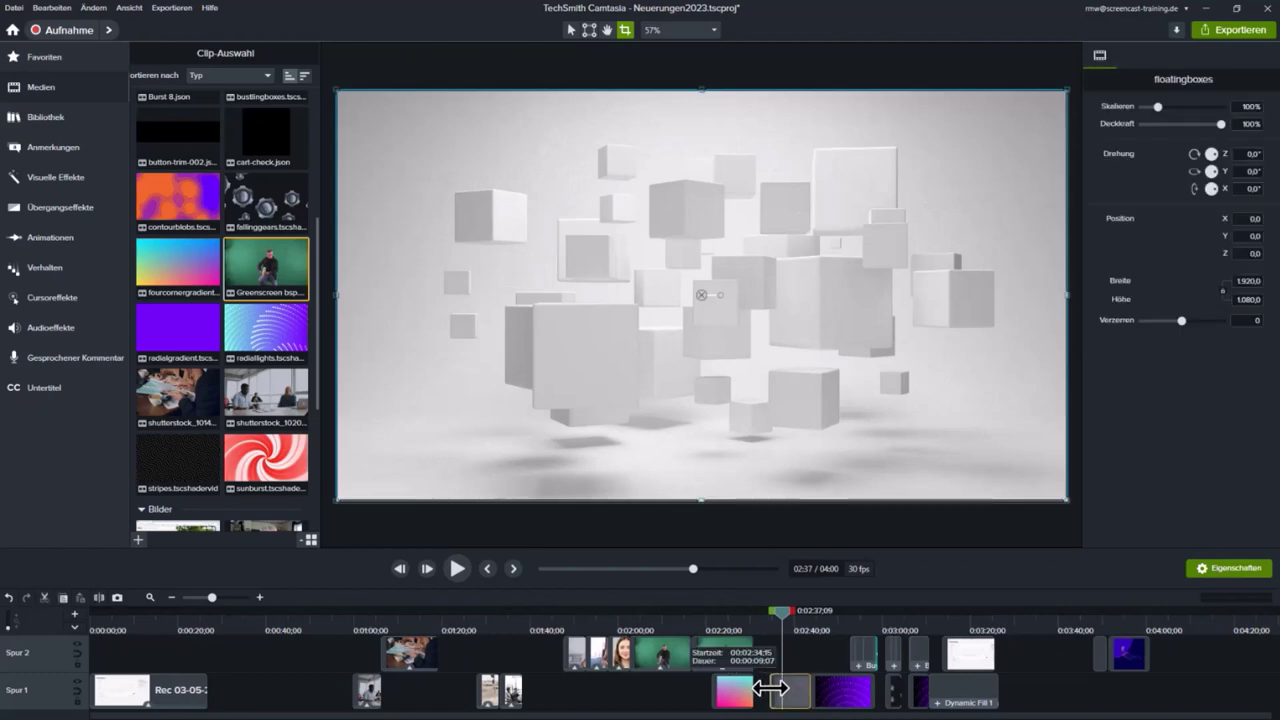
Examine the radiallights clip on Spur 1 at about 2:49, try adjusting its end, and play the BUY NOW! animation from about 2:56
left_click_drag(785, 621, 836, 620)
left_click(857, 700)
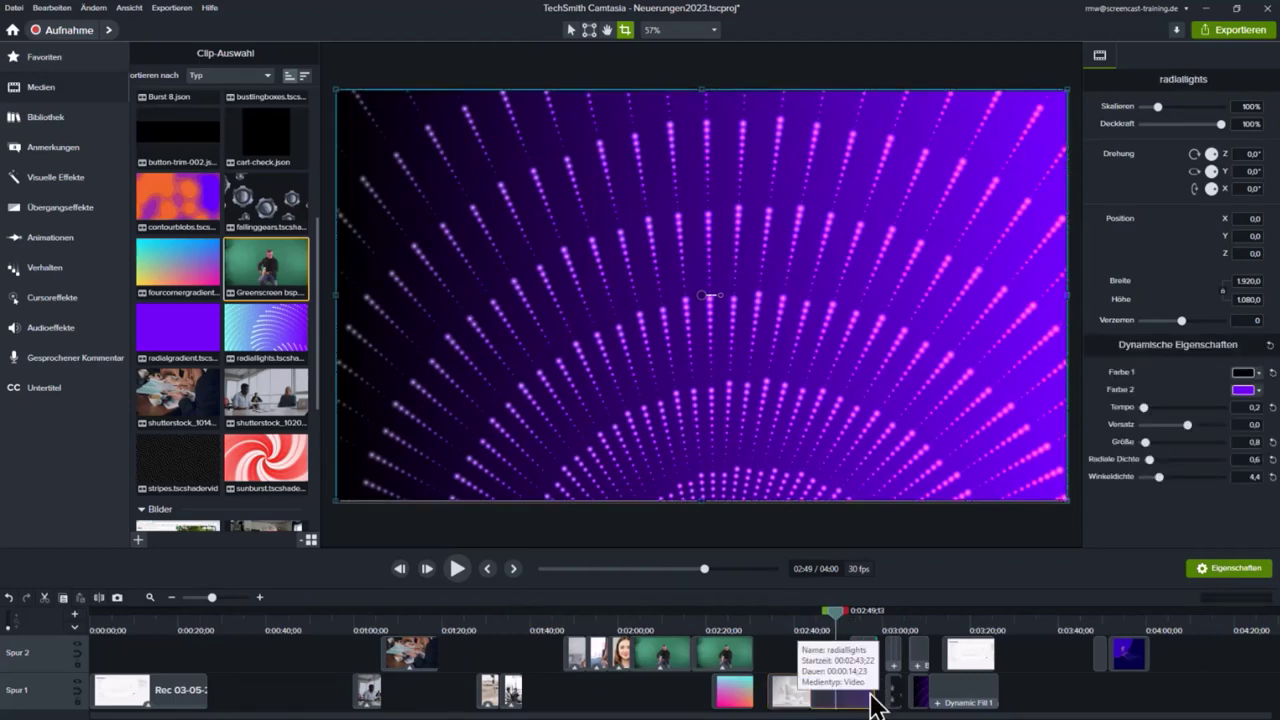
mouse_move(872, 692)
left_mouse_down()
mouse_move(857, 689)
mouse_move(874, 688)
left_mouse_up()
left_click(862, 618)
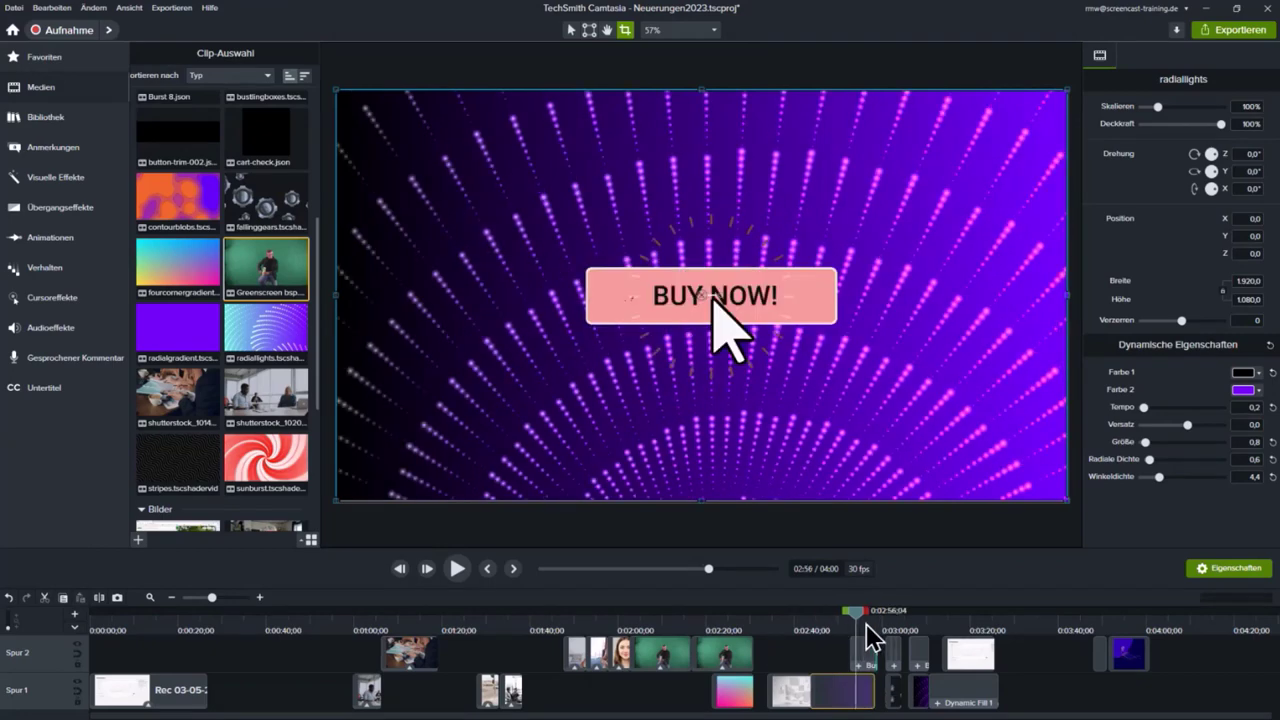
left_click(462, 570)
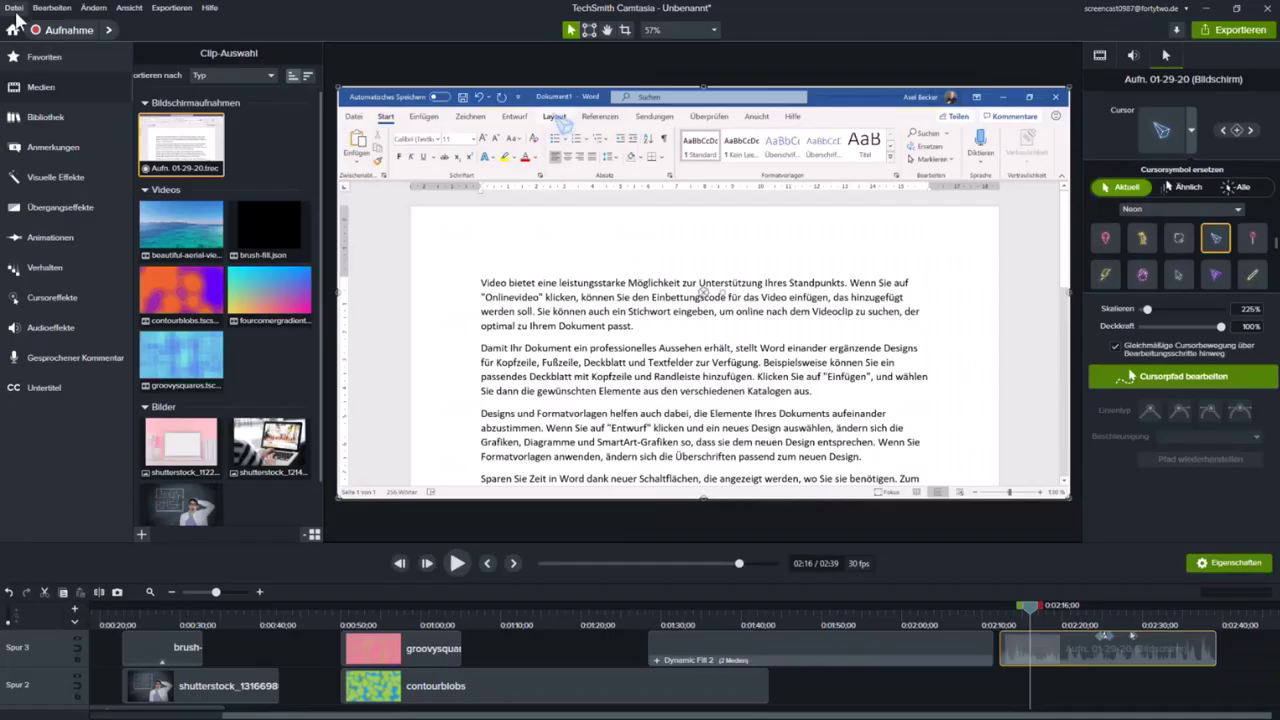
Create a new project from the EmphasisFX template without saving the current project, and close the leftover browser window
left_click(16, 10)
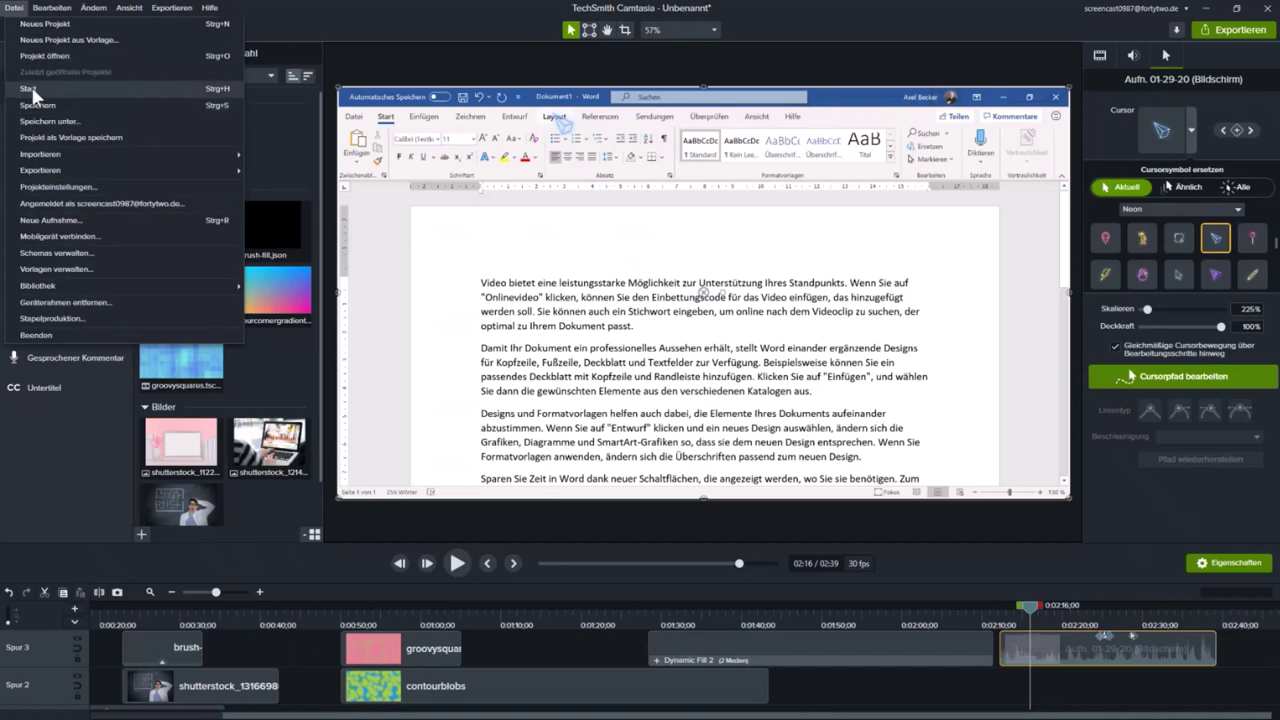
left_click(88, 40)
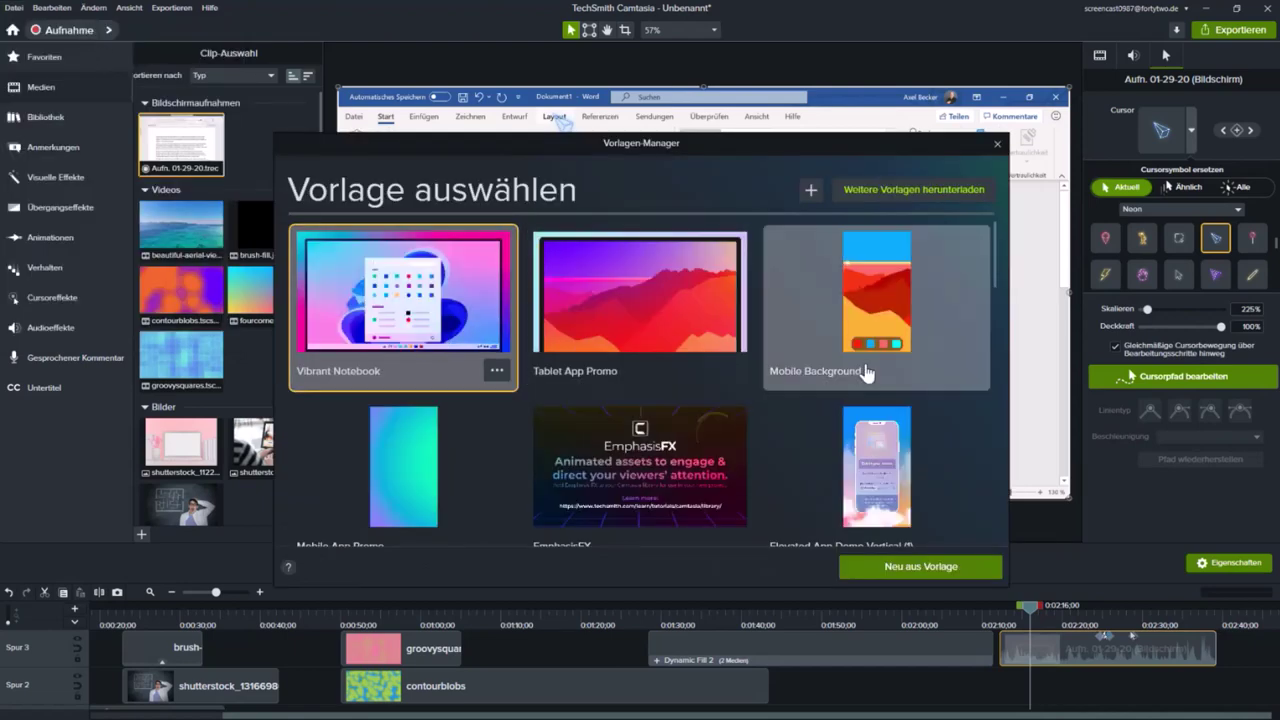
scroll(994, 273, "down", 10)
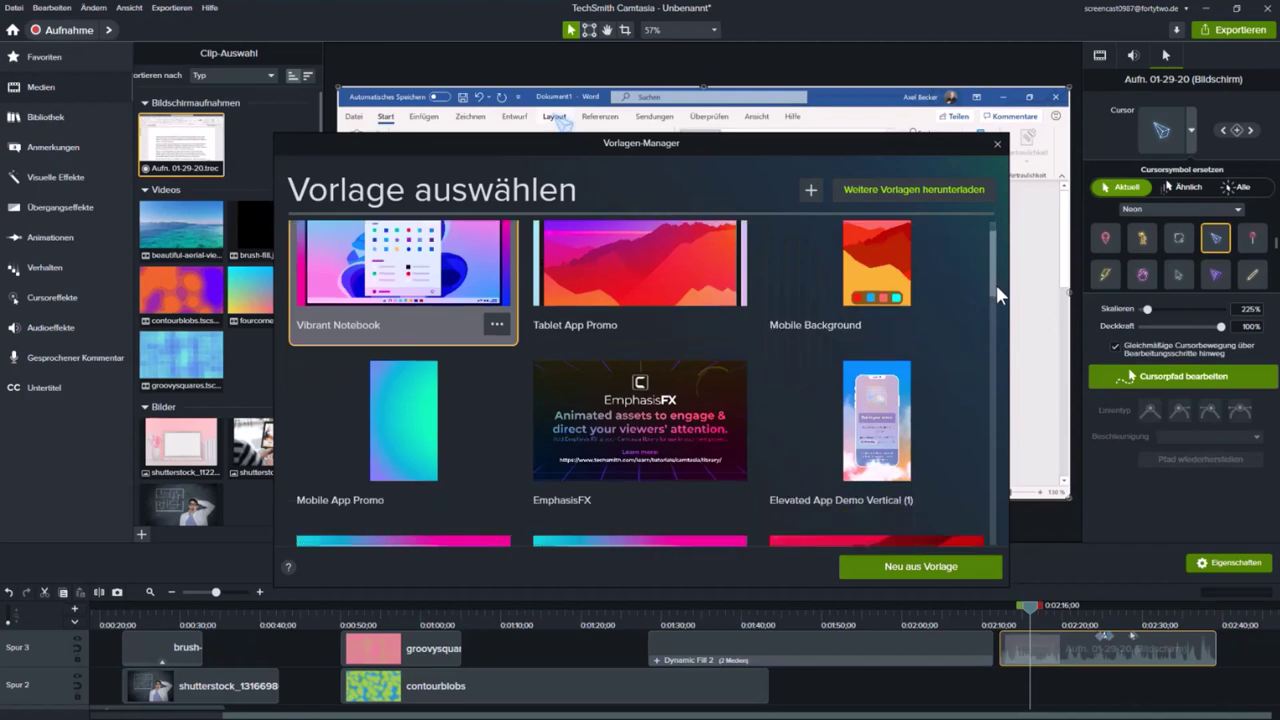
scroll(1004, 300, "up", 8)
scroll(1004, 300, "up", 2)
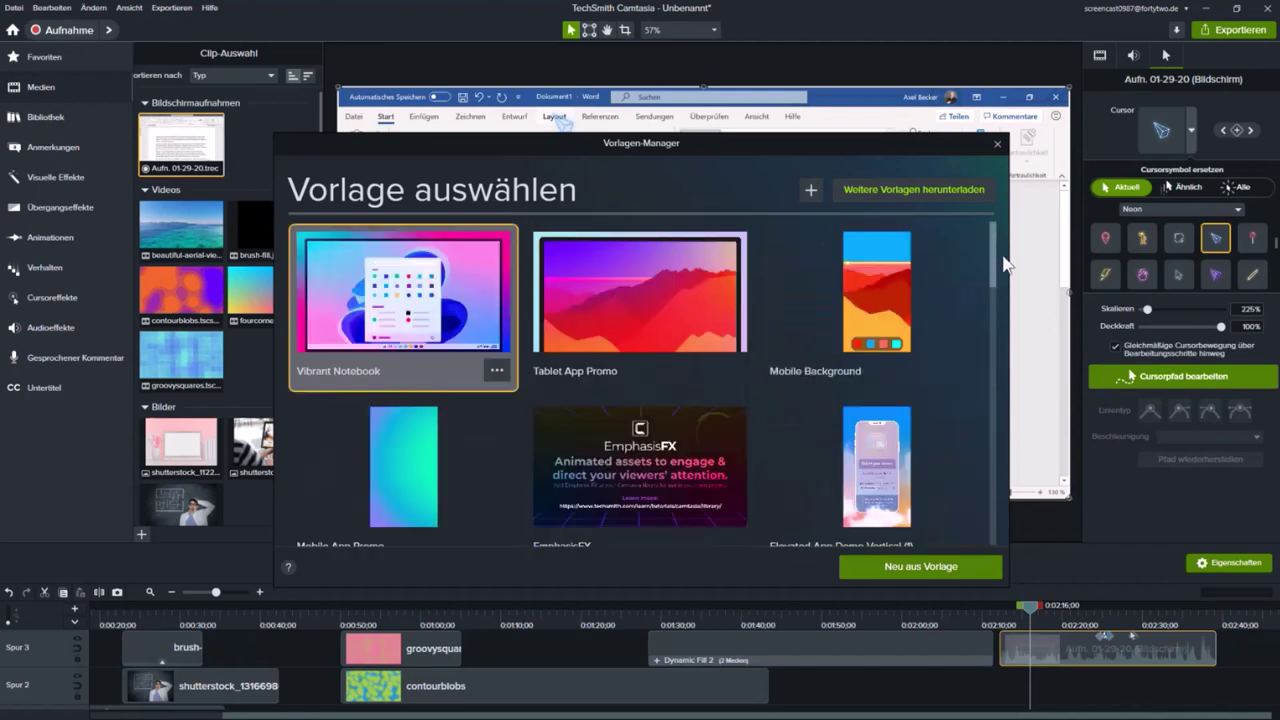
scroll(1004, 265, "down", 1)
double_click(725, 505)
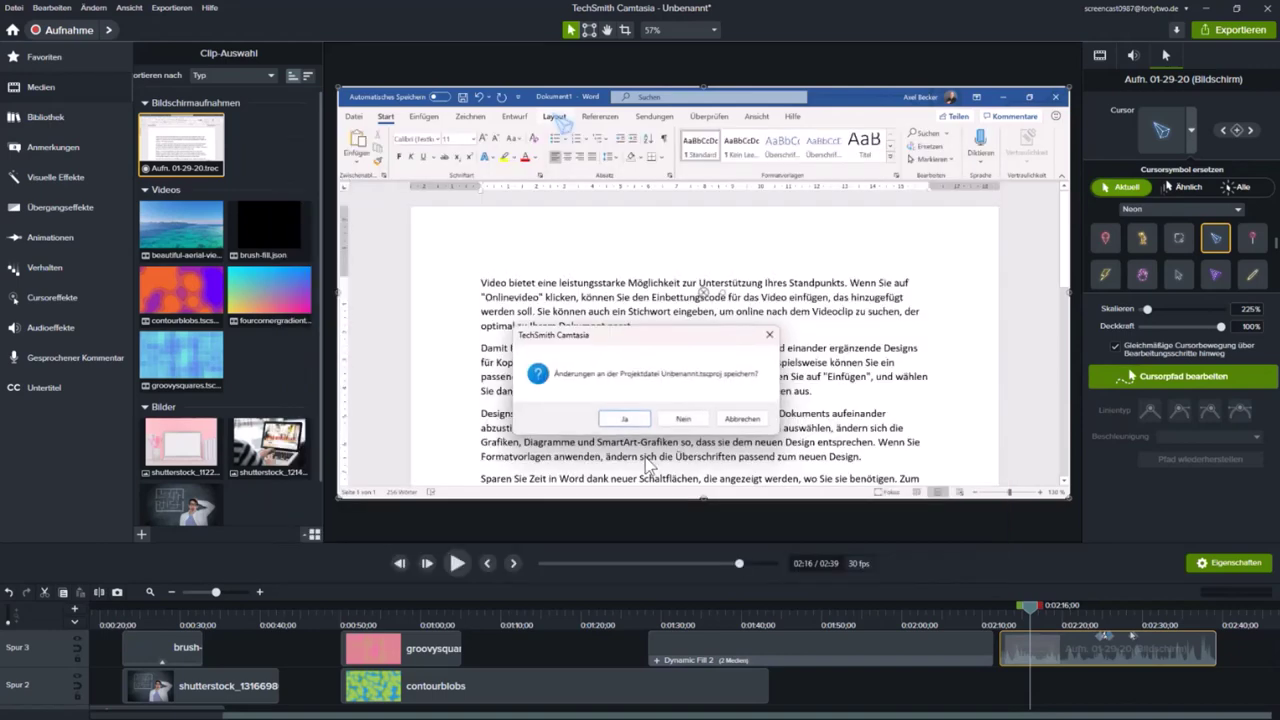
left_click(683, 418)
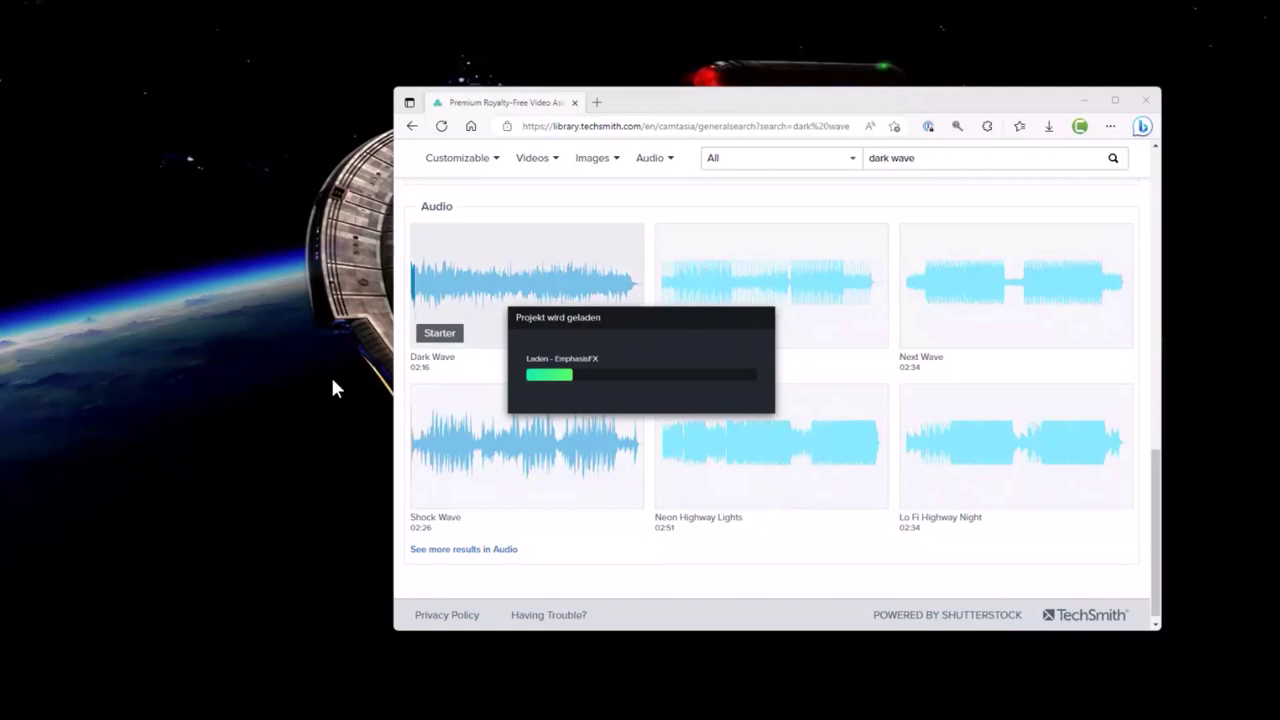
left_click(1145, 100)
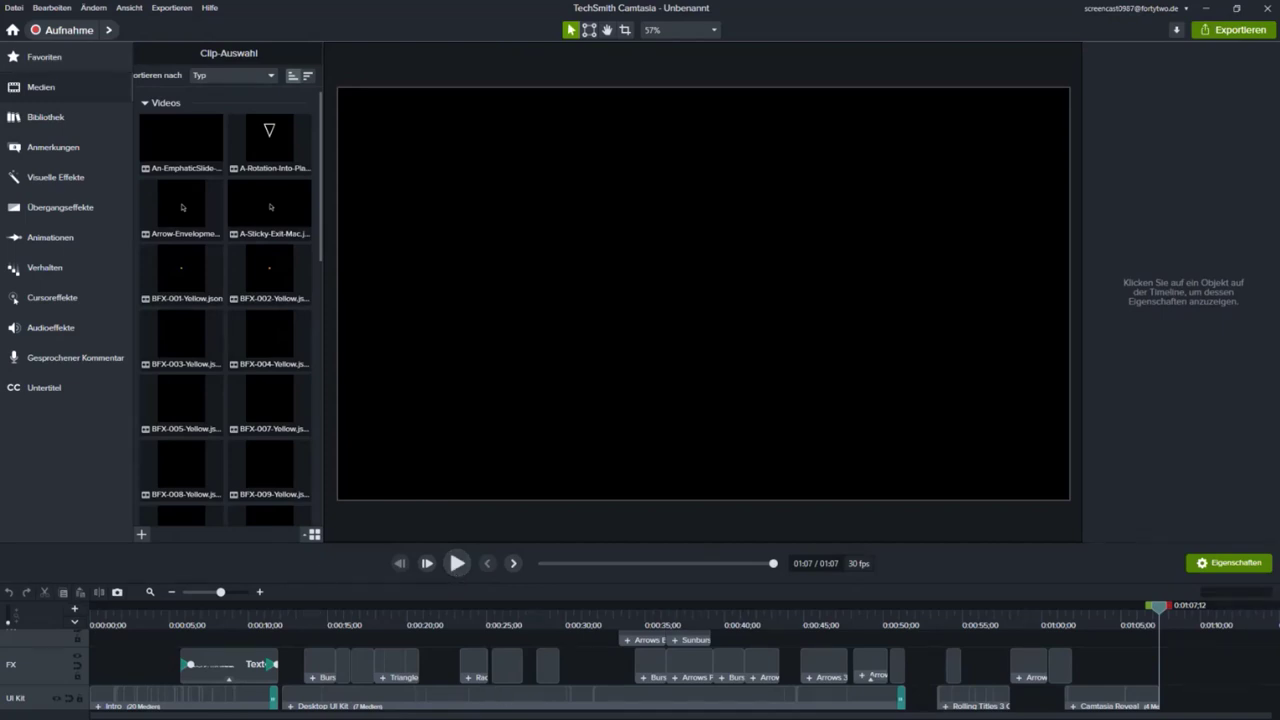
left_click(1183, 612)
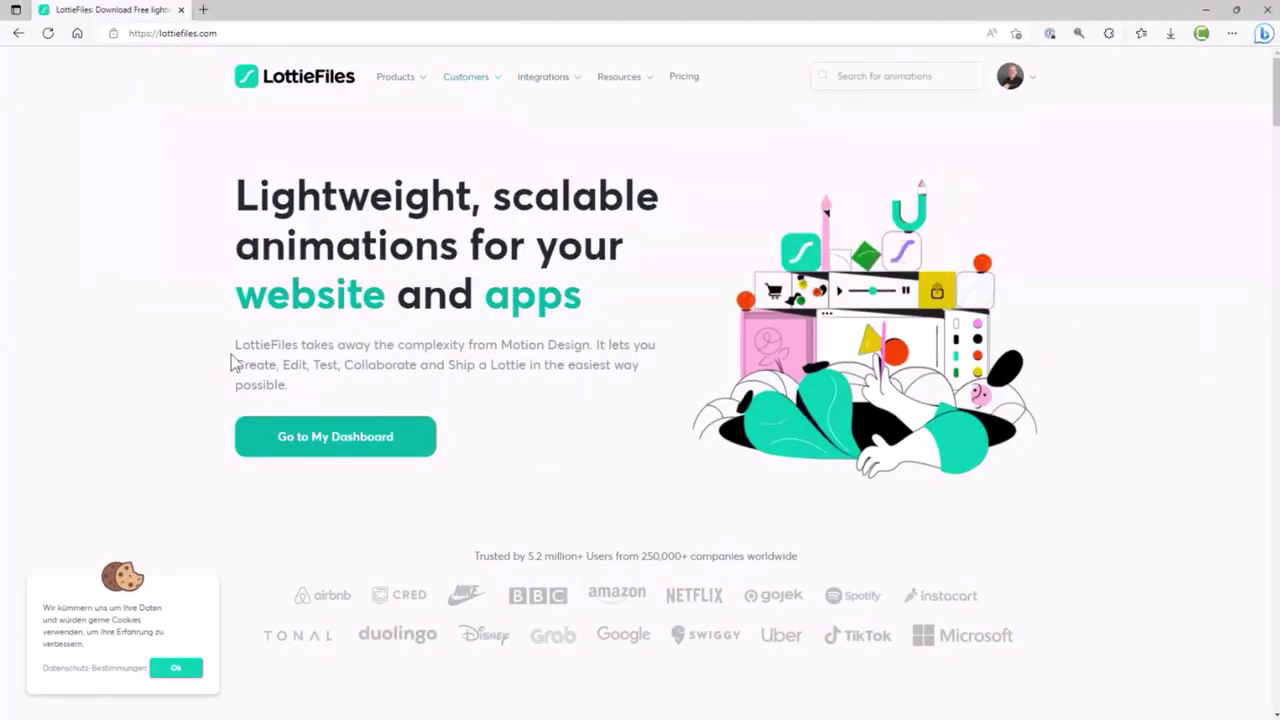
Accept the cookie notice on lottiefiles.com in the browser, open Free Animations and browse the featured collection
left_click(173, 668)
mouse_move(395, 77)
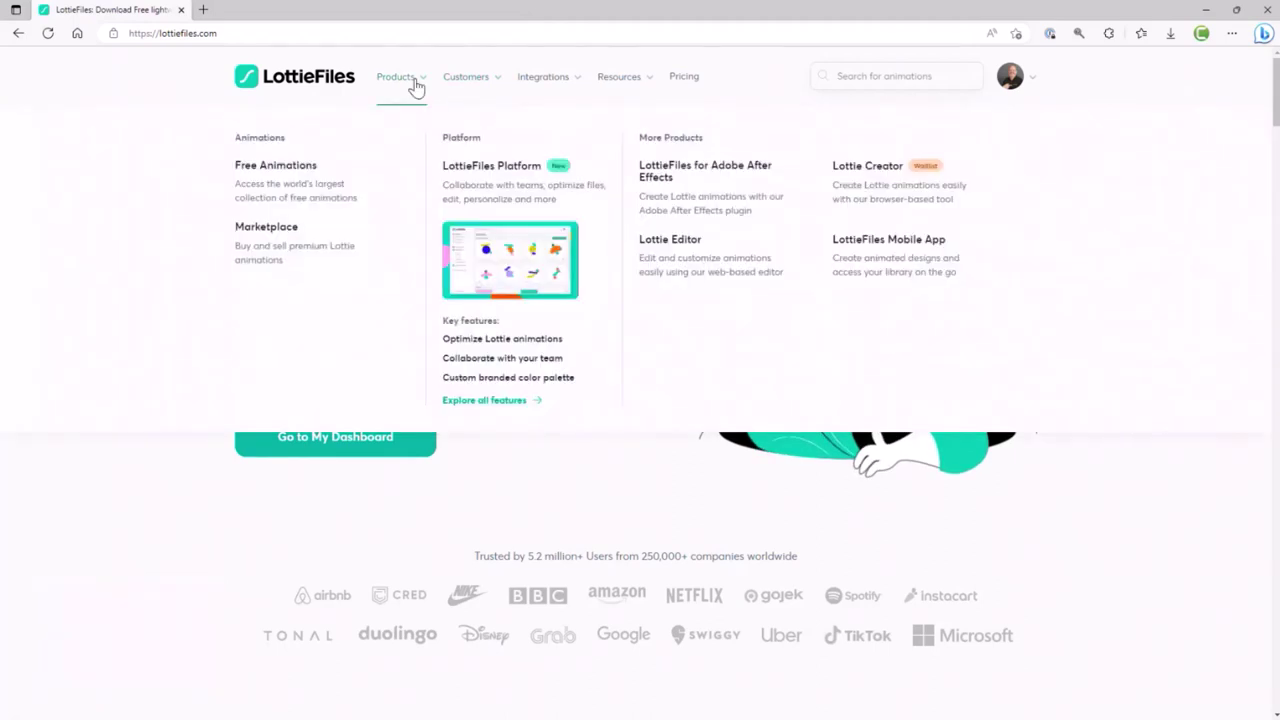
left_click(295, 182)
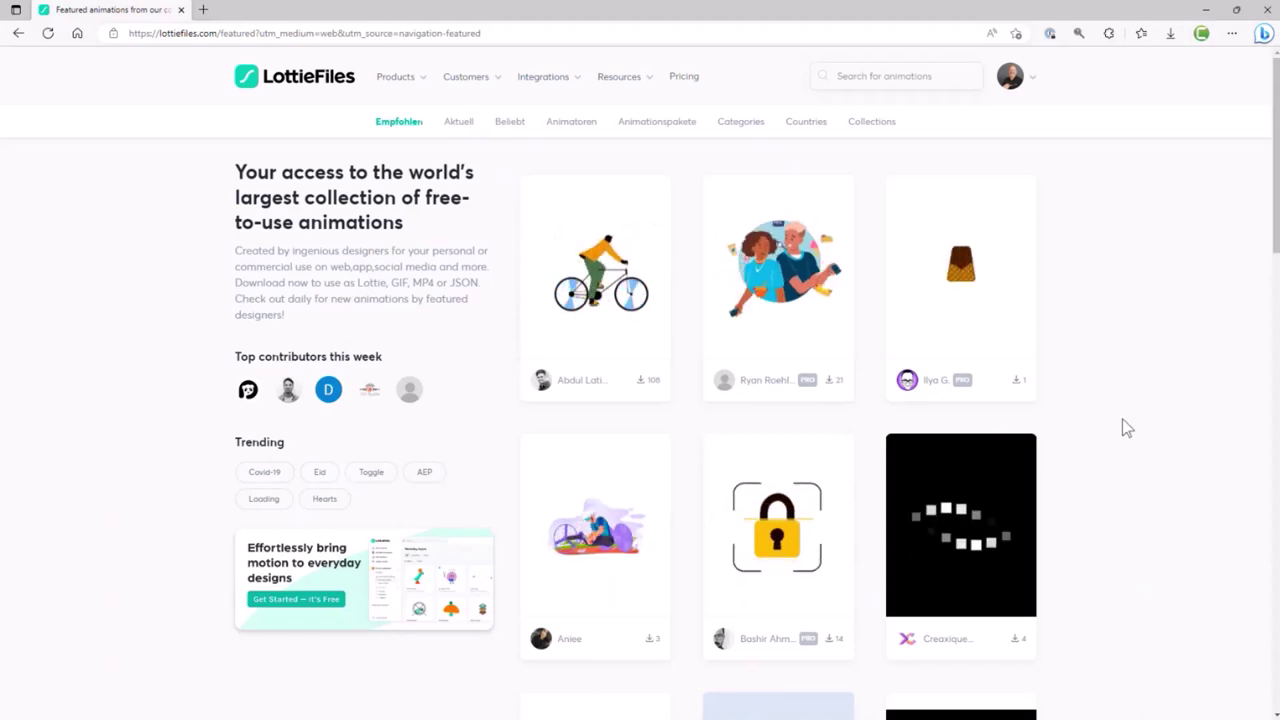
scroll(1117, 424, "down", 2)
scroll(1117, 424, "down", 6)
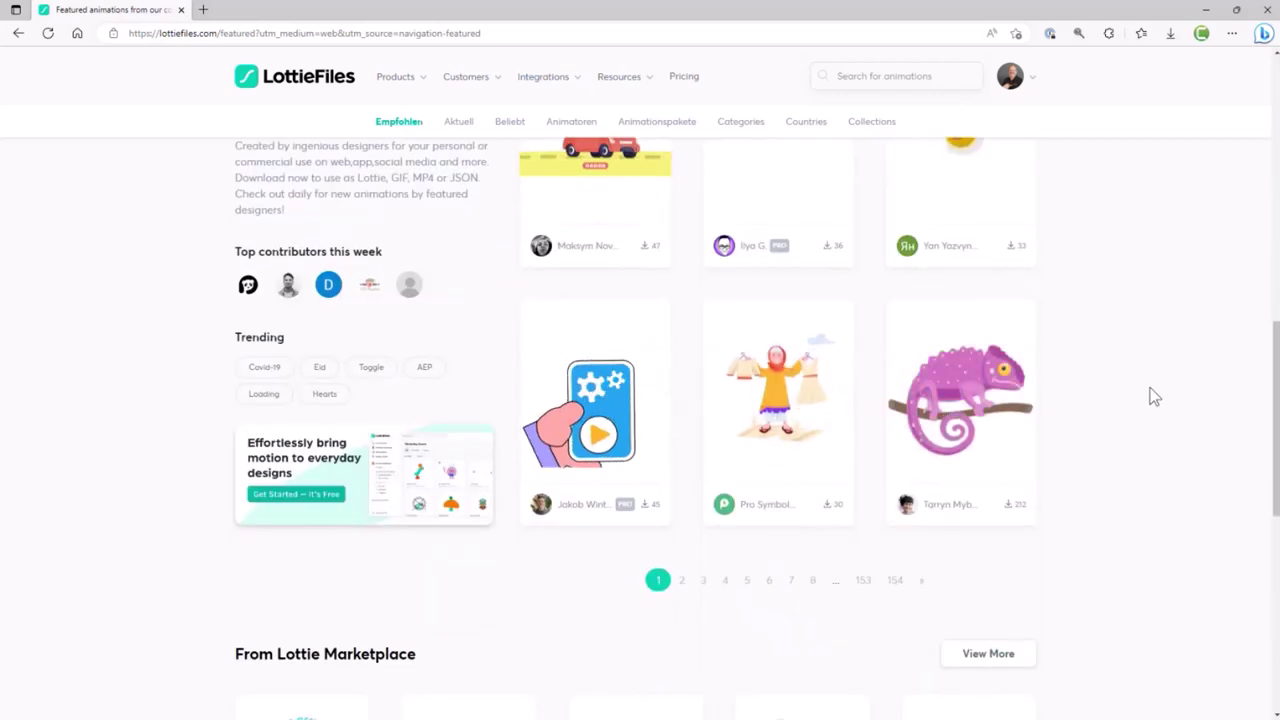
scroll(1151, 417, "up", 5)
scroll(1150, 412, "up", 2)
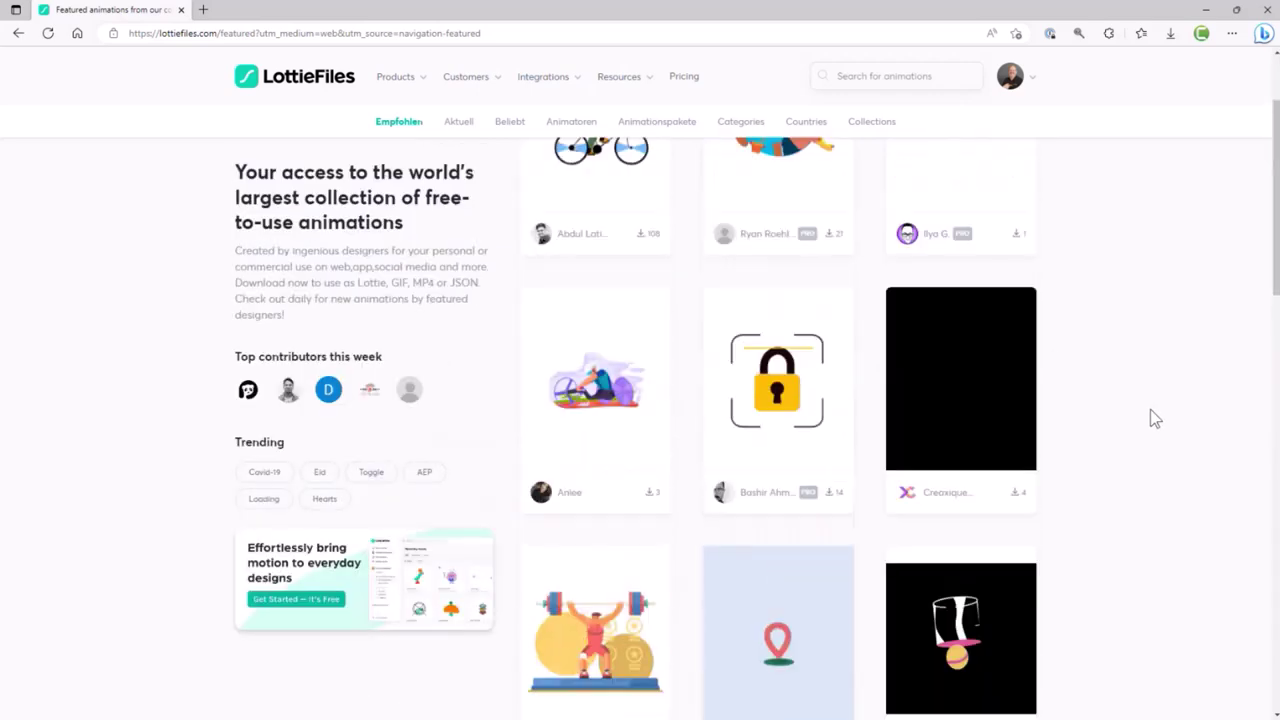
Search the LottieFiles animations for "arrow"
left_click(864, 79)
type("pfe")
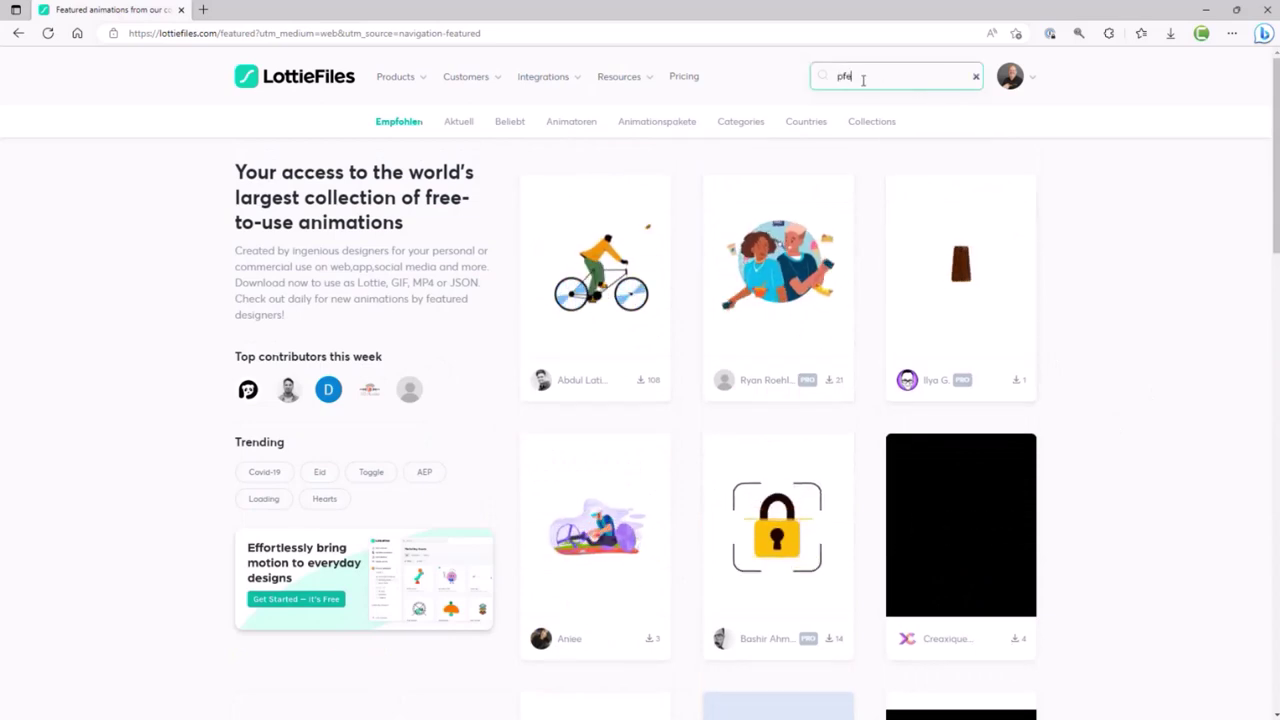
key("BackSpace")
type("arrow")
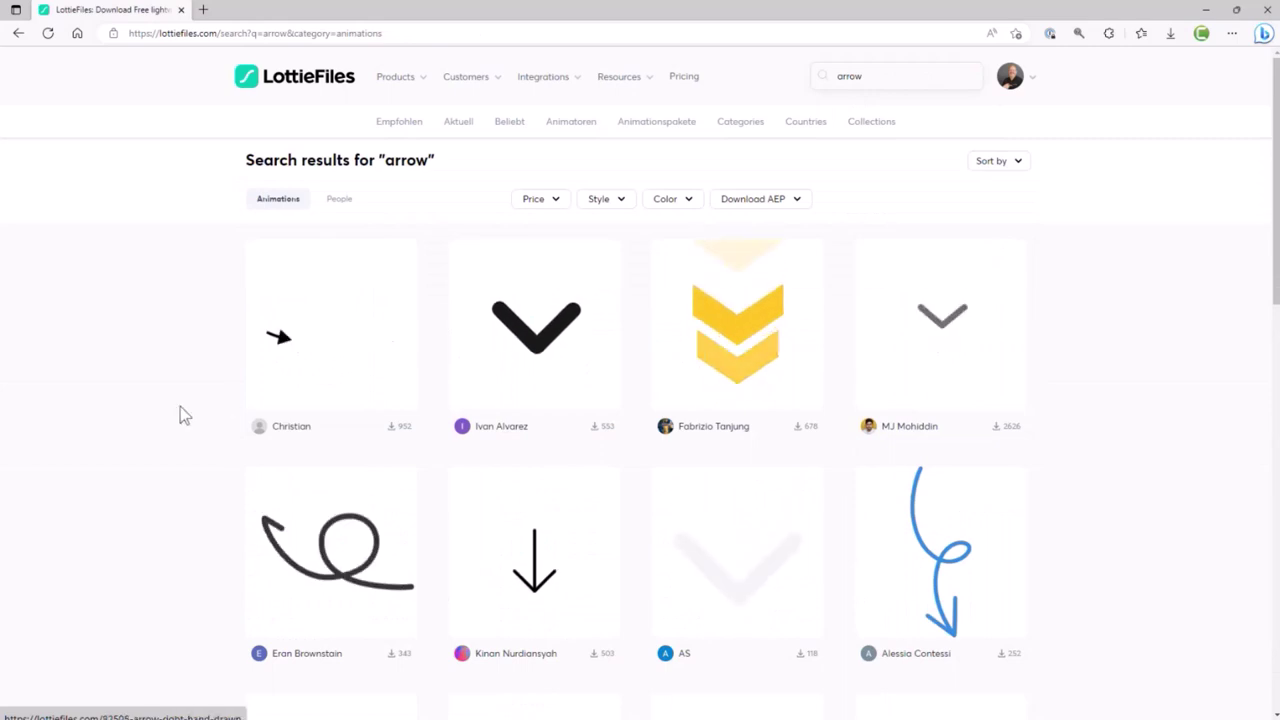
Browse the arrow animations in the LottieFiles search results and look through results page 5
scroll(156, 414, "down", 1)
scroll(156, 416, "down", 10)
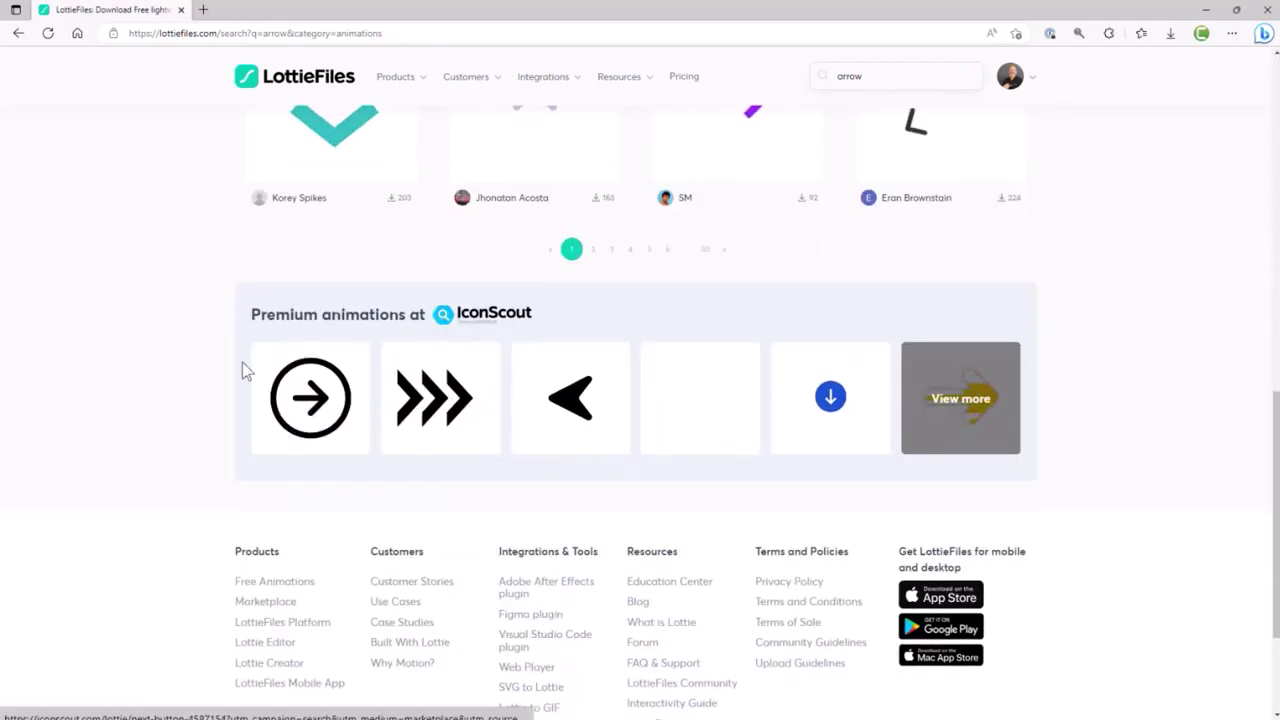
scroll(145, 388, "up", 1)
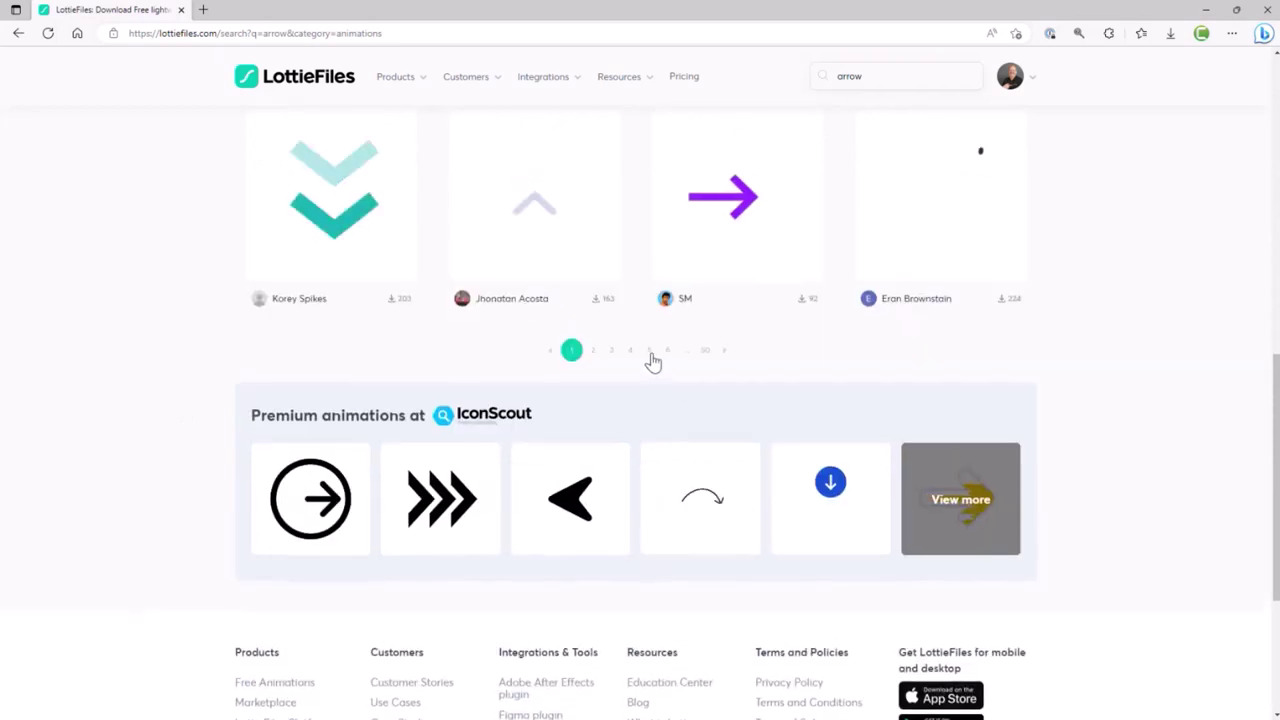
left_click(650, 351)
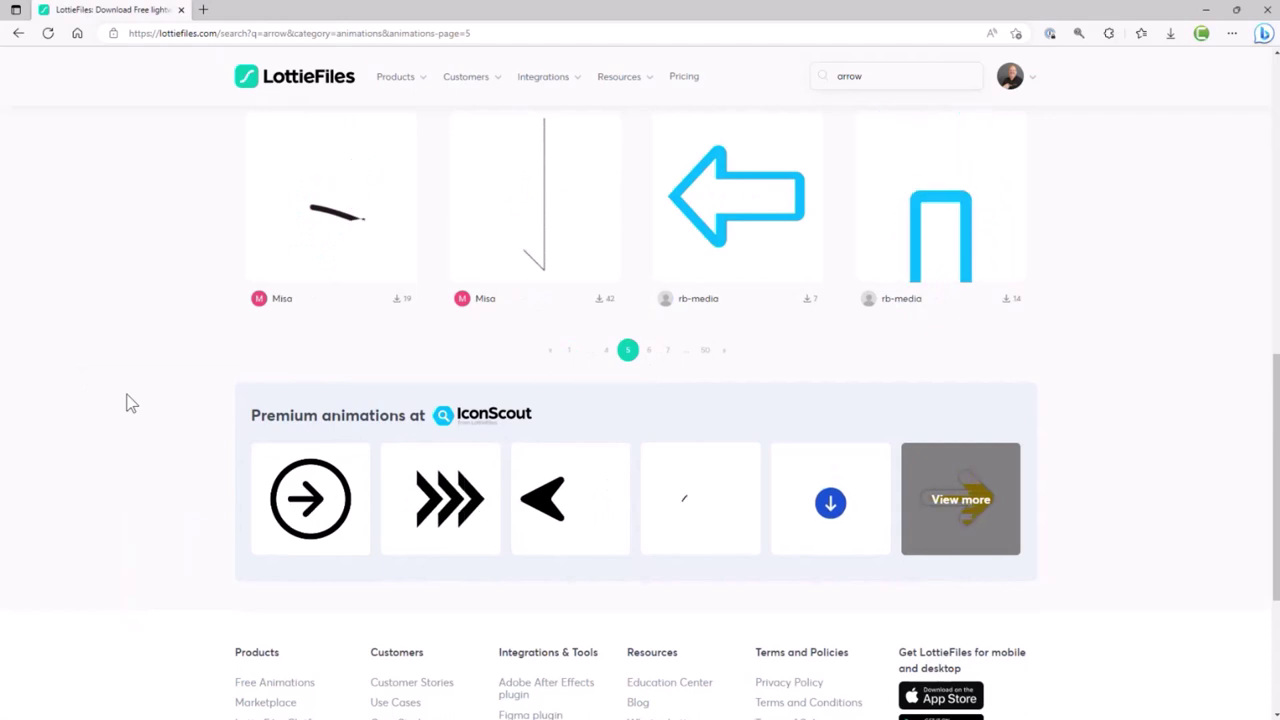
scroll(130, 402, "up", 5)
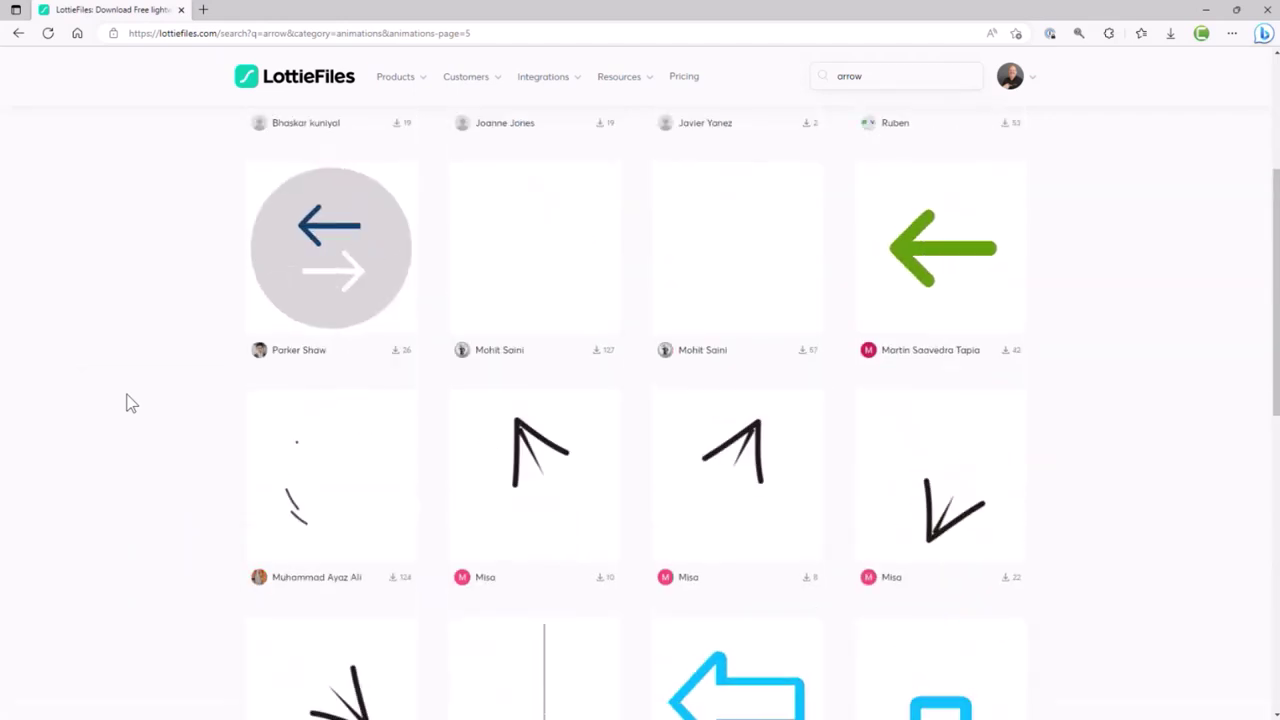
Switch back to Camtasia, add 89963-ux-ui from the Neuerungen in 2023 library to the canvas, and enlarge it to about 216%
left_click(1208, 12)
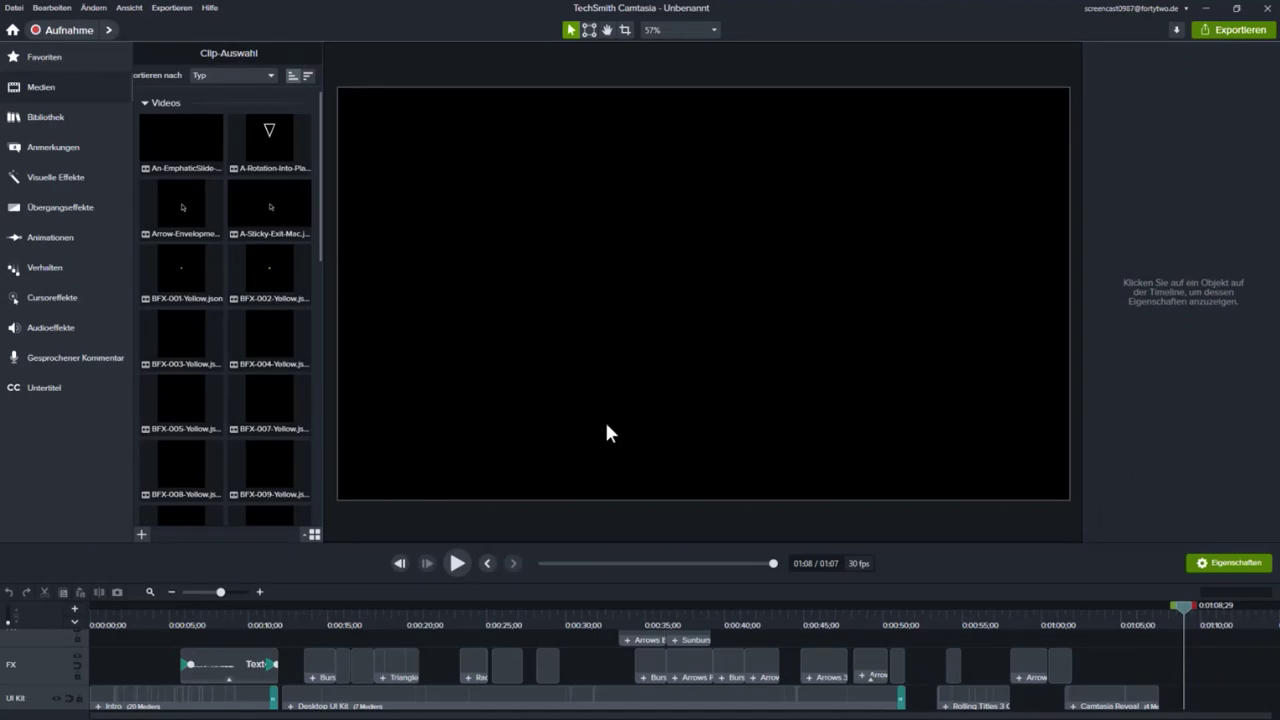
left_click(60, 118)
left_click(210, 78)
left_click(170, 427)
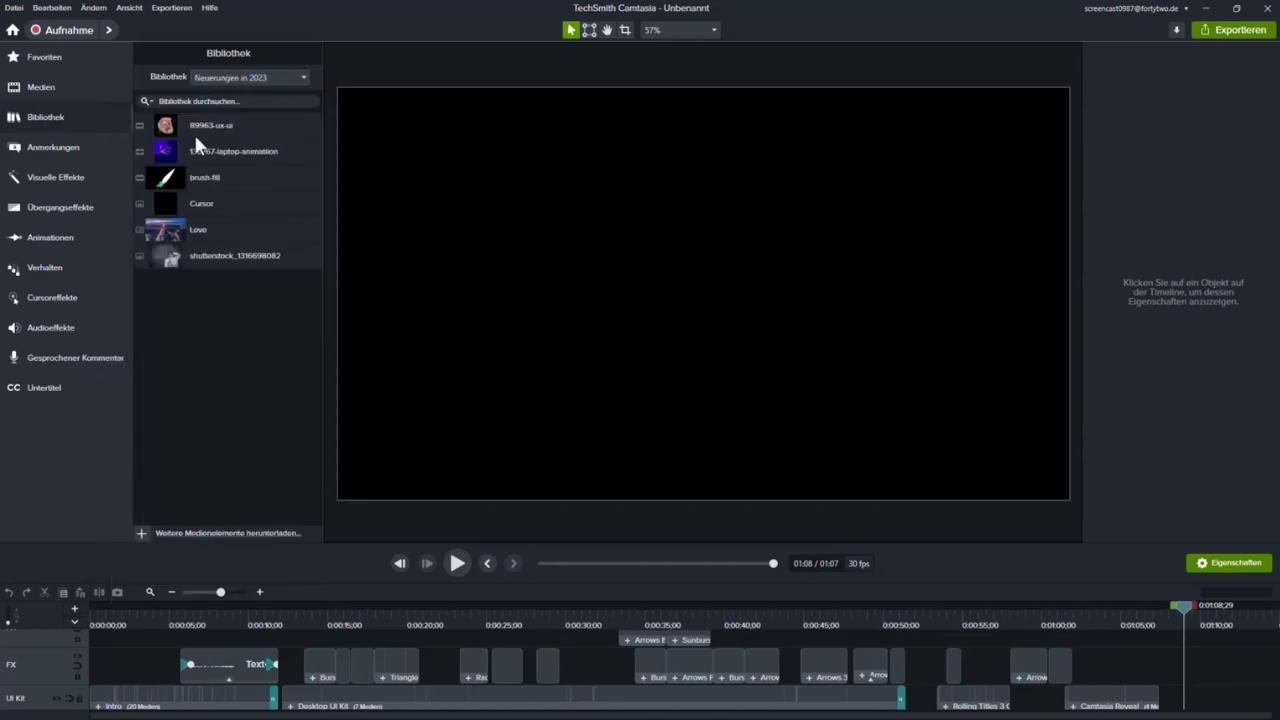
left_click_drag(187, 123, 719, 316)
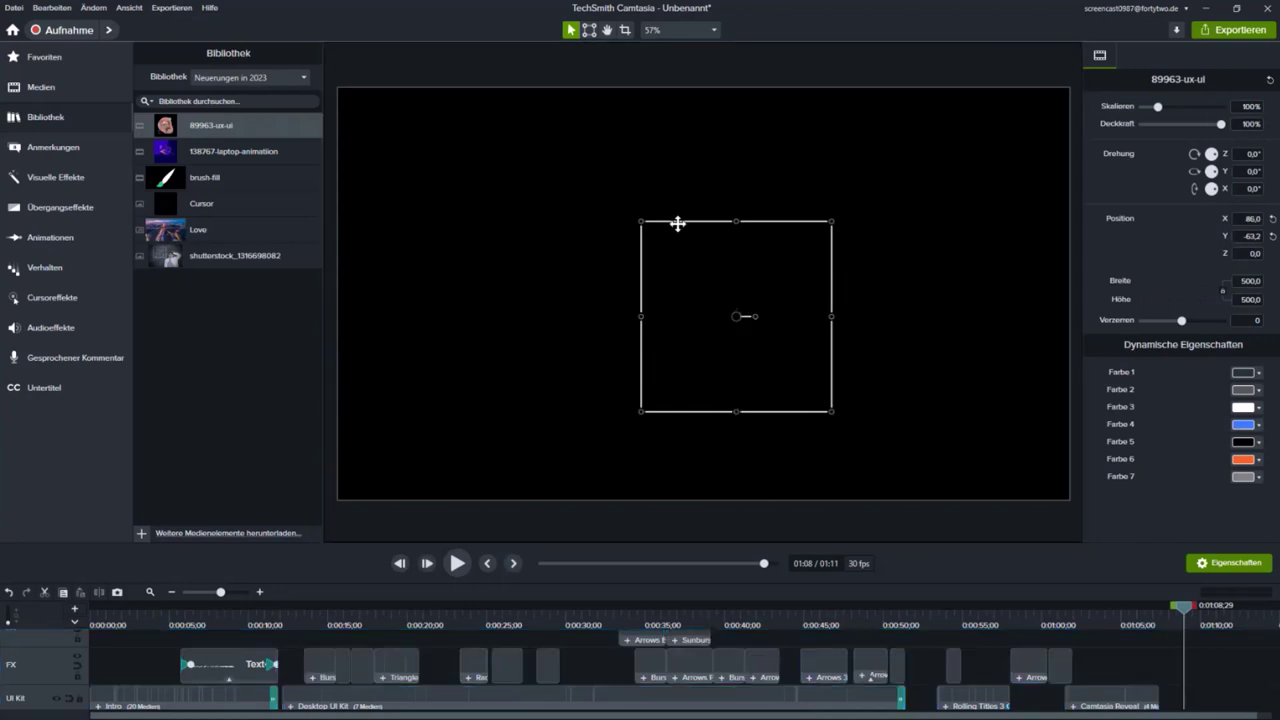
left_click_drag(640, 221, 517, 114)
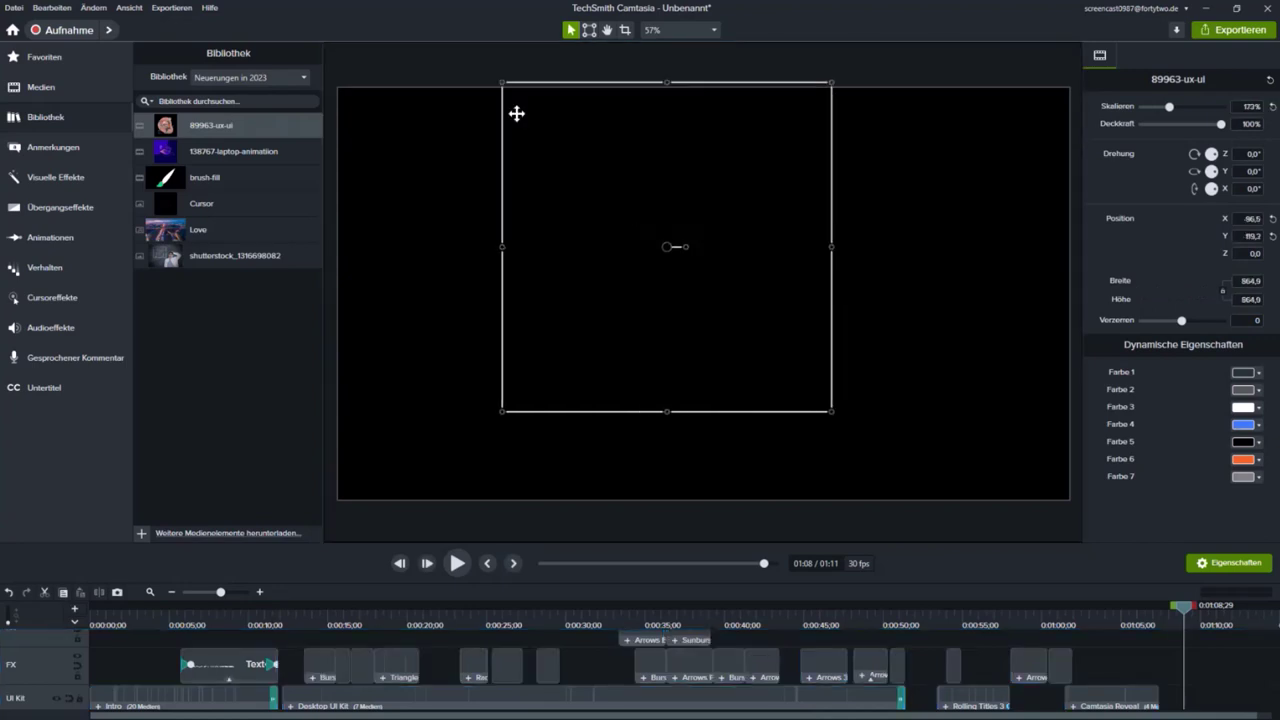
left_click_drag(830, 407, 914, 492)
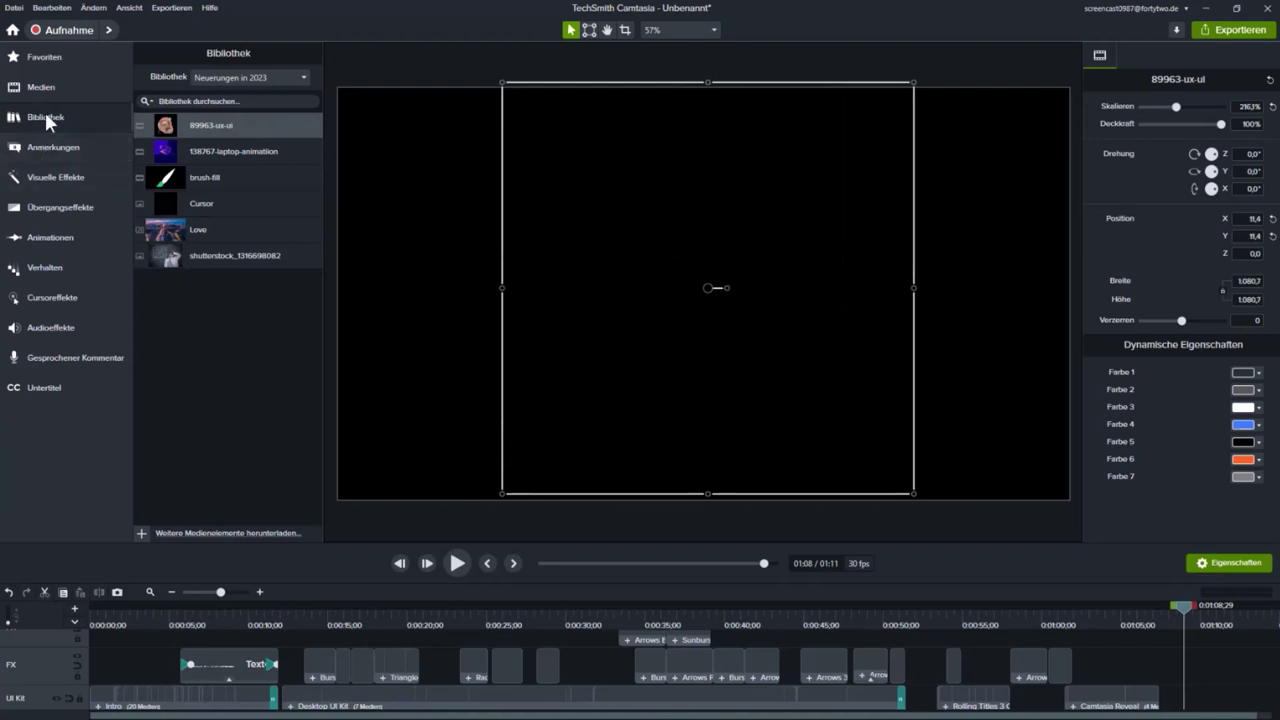
Add Dynamic Fill 17 from the Camtasia 2023 library to the UI Kit track beneath the 89963-ux-ui clip, starting at about 1:09
left_click(233, 80)
left_click(255, 105)
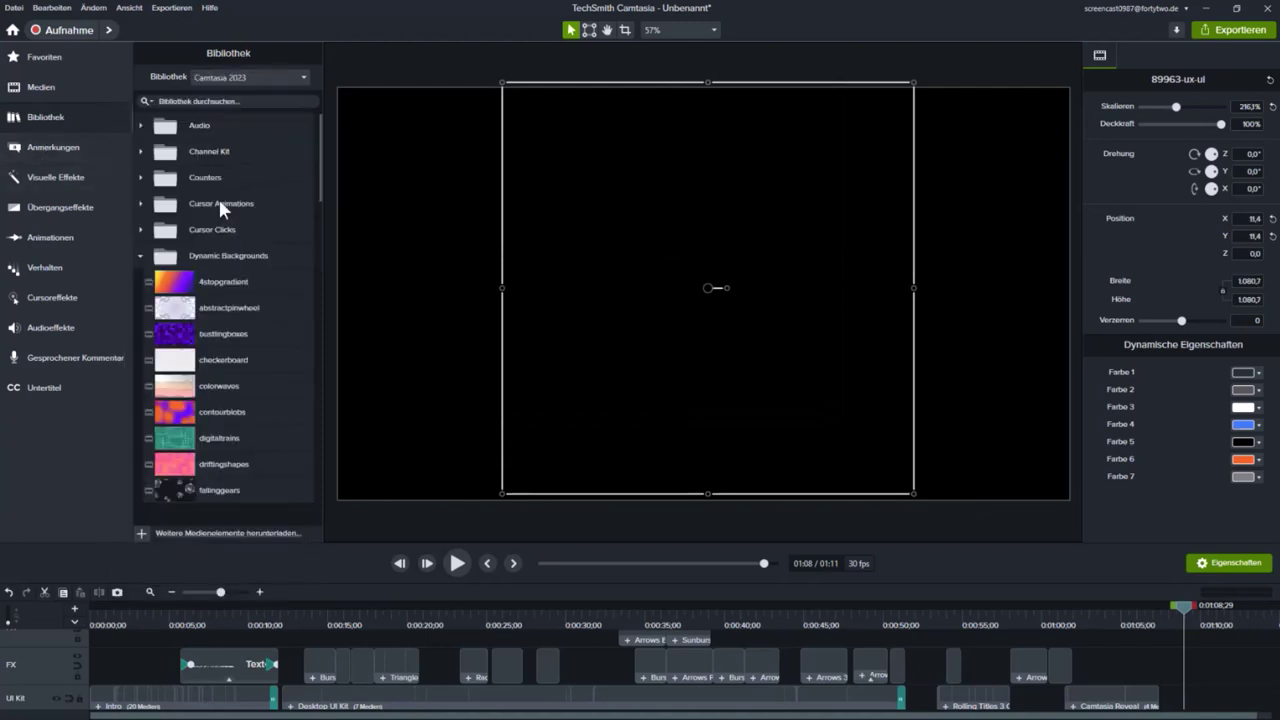
scroll(236, 385, "down", 2)
scroll(236, 376, "down", 15)
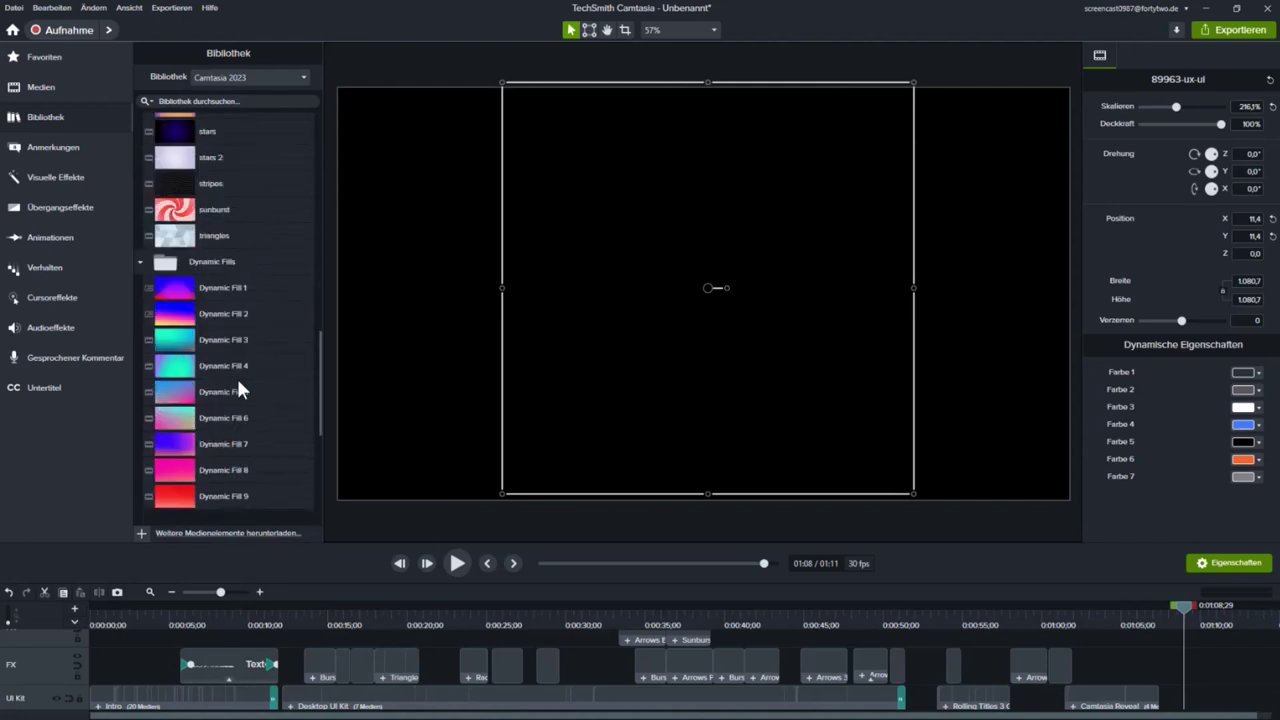
scroll(224, 474, "down", 2)
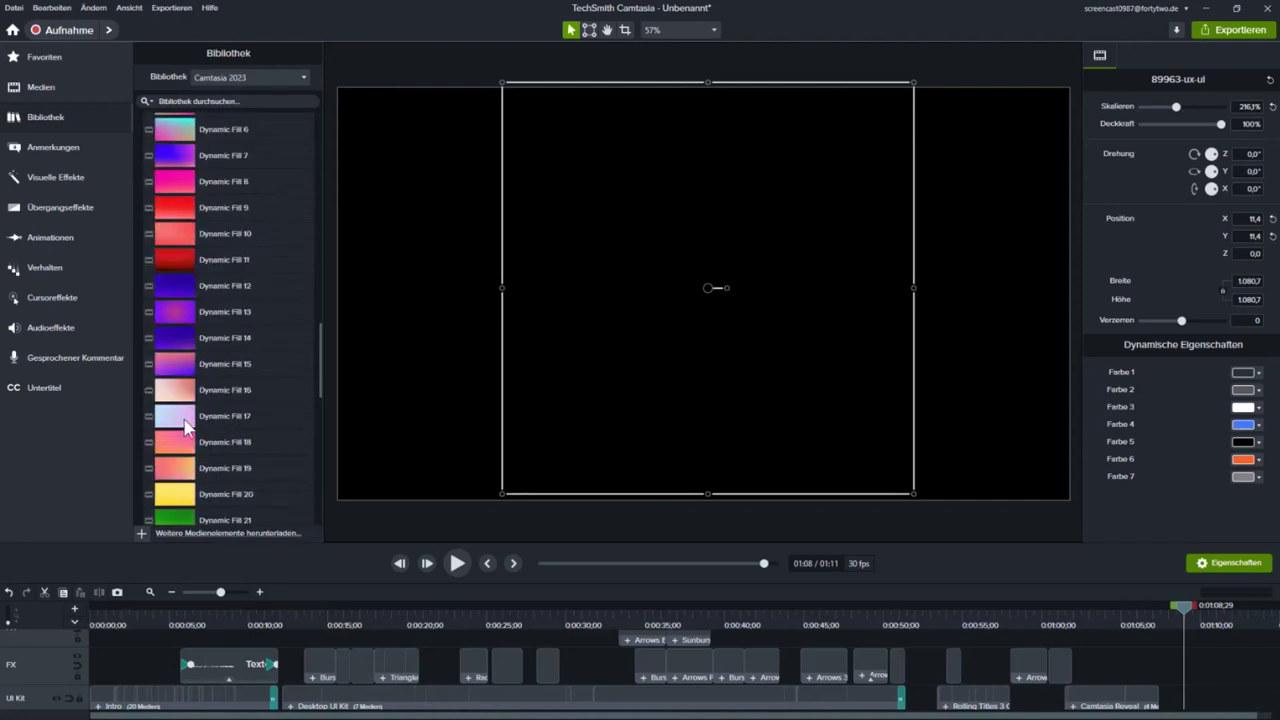
left_click_drag(176, 422, 1182, 703)
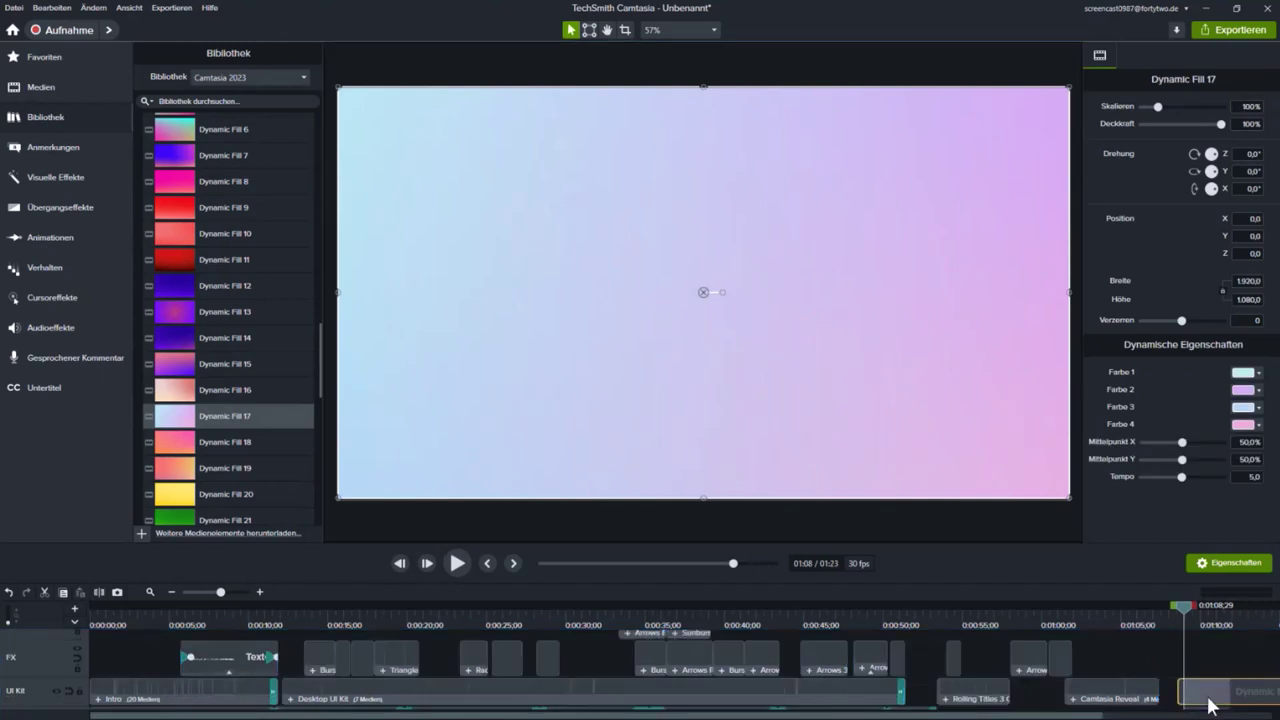
left_click(1210, 700)
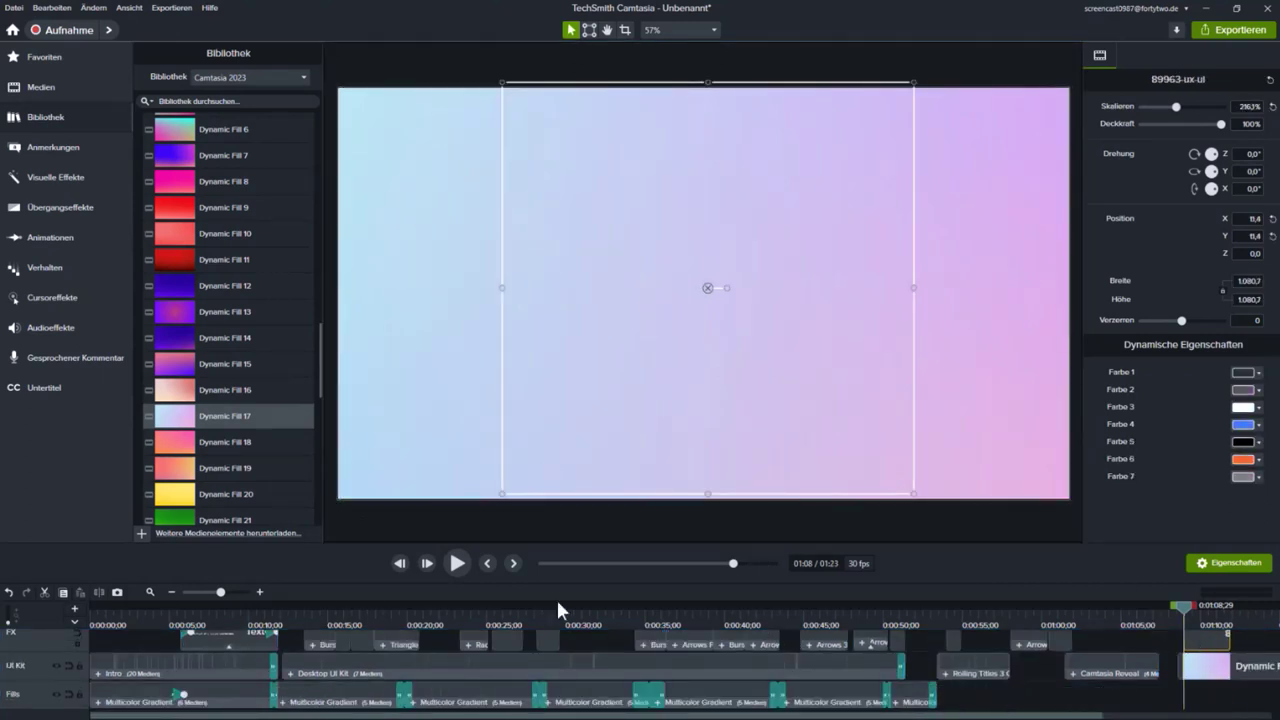
left_click(530, 515)
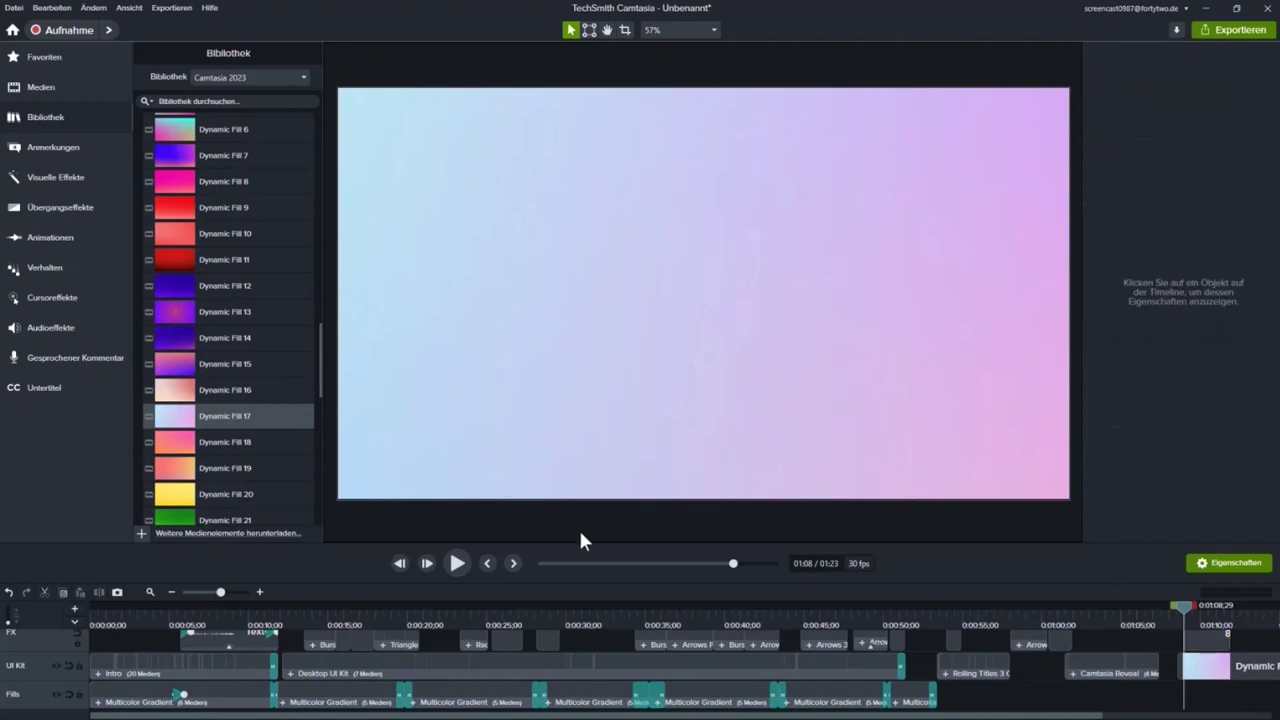
Play the desk illustration over the gradient background and stop at about 1:11
left_click(457, 566)
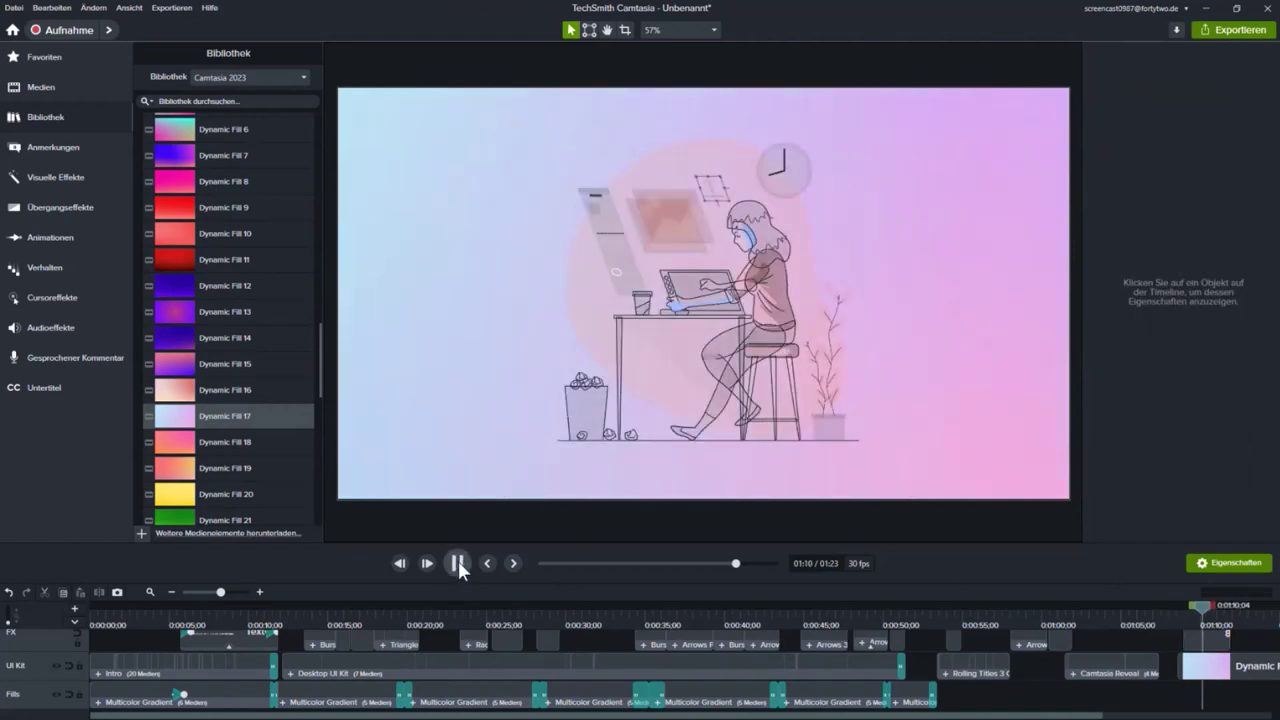
left_click(456, 563)
left_click(1220, 619)
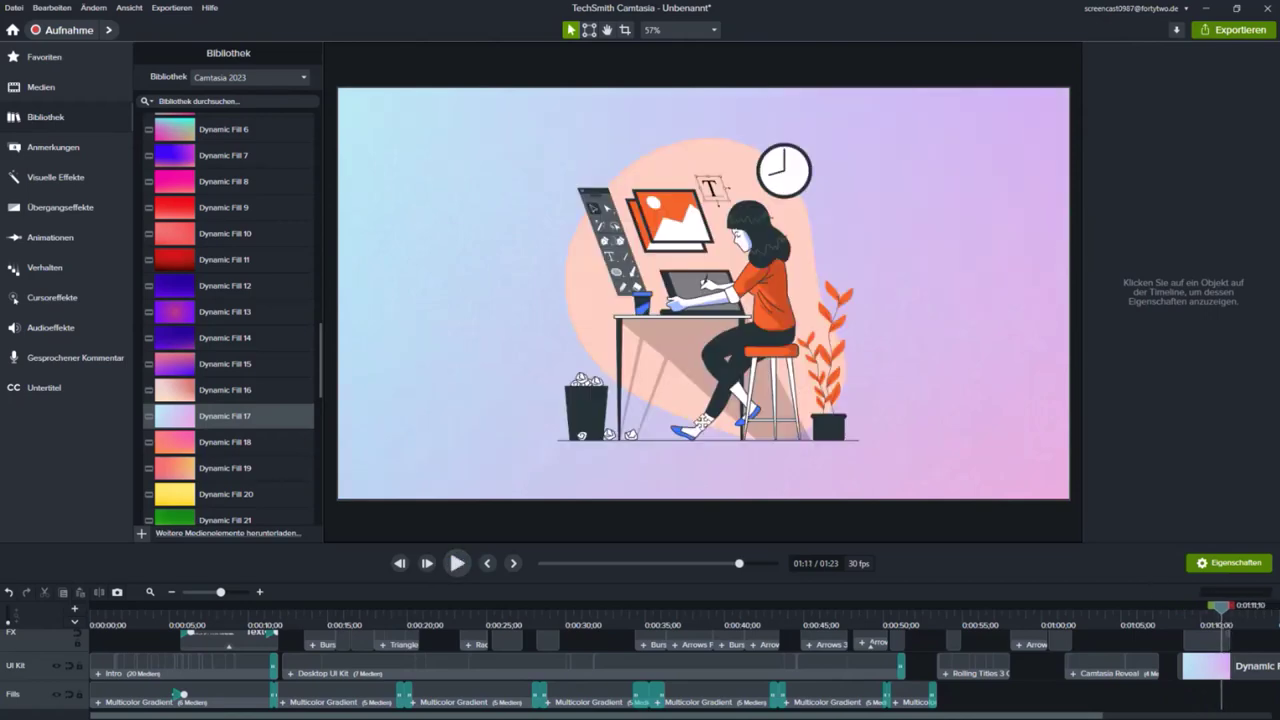
Set Farbe 6 of the 89963-ux-ui clip to a green sampled from the screen with the eyedropper
left_click(1198, 648)
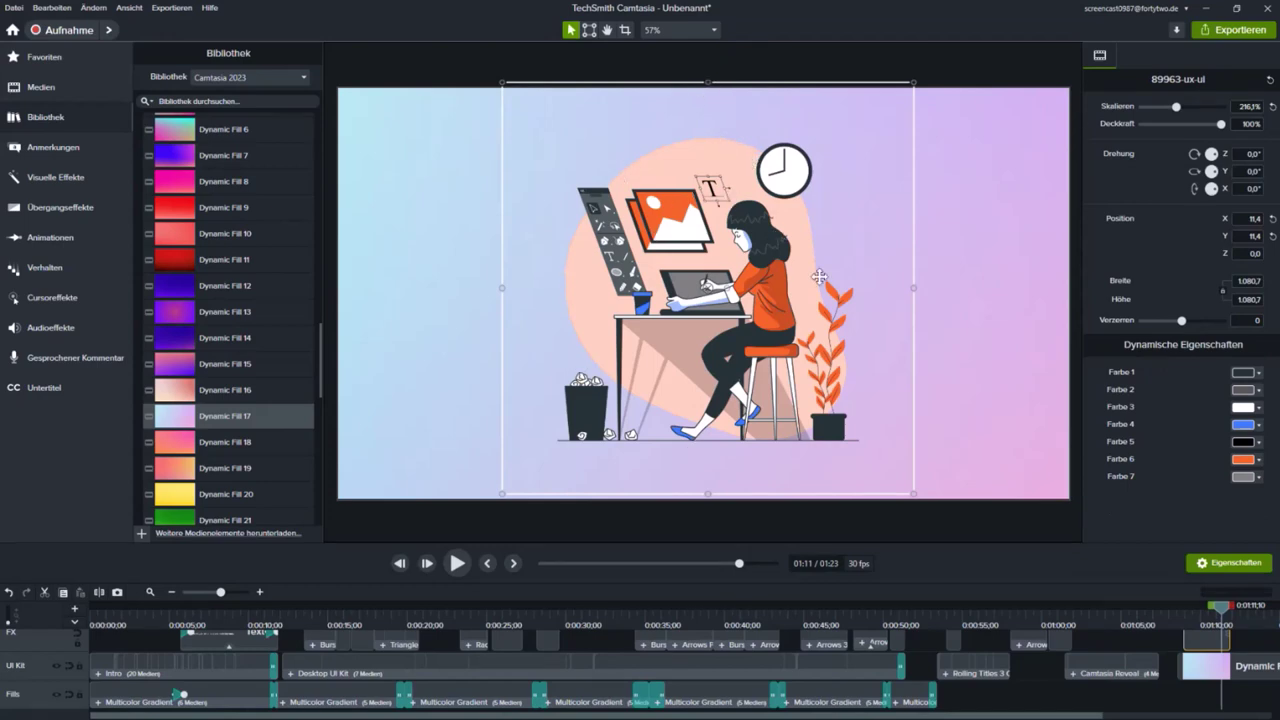
left_click(1256, 462)
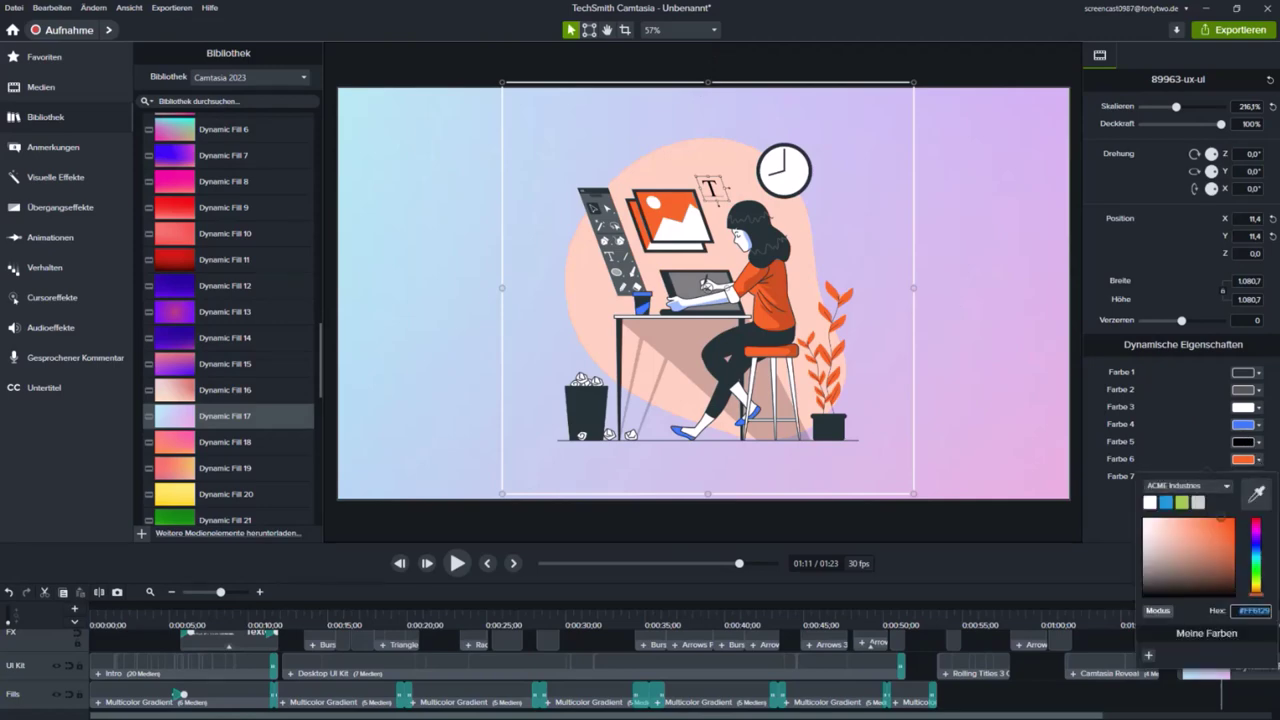
left_click(1236, 489)
left_click(1242, 505)
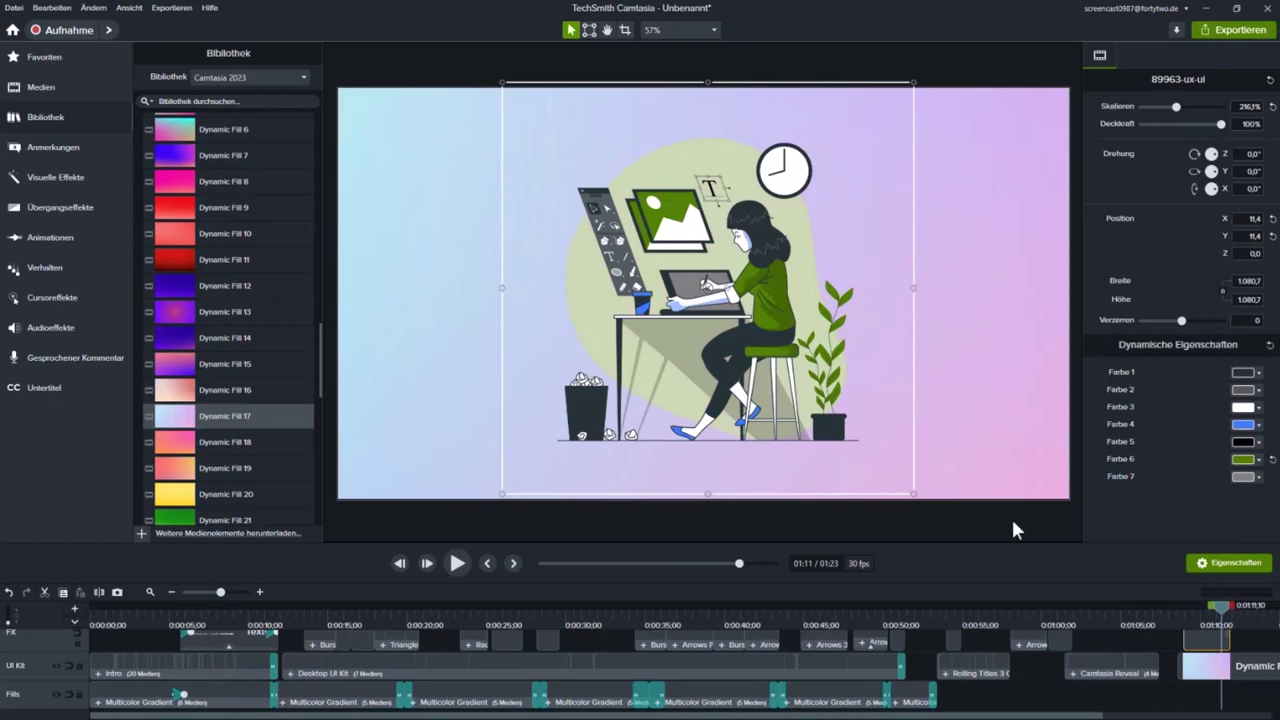
Set Farbe 4 of the 89963-ux-ui clip to the red sampled from the Dynamic Fill 9 thumbnail
left_click(1259, 427)
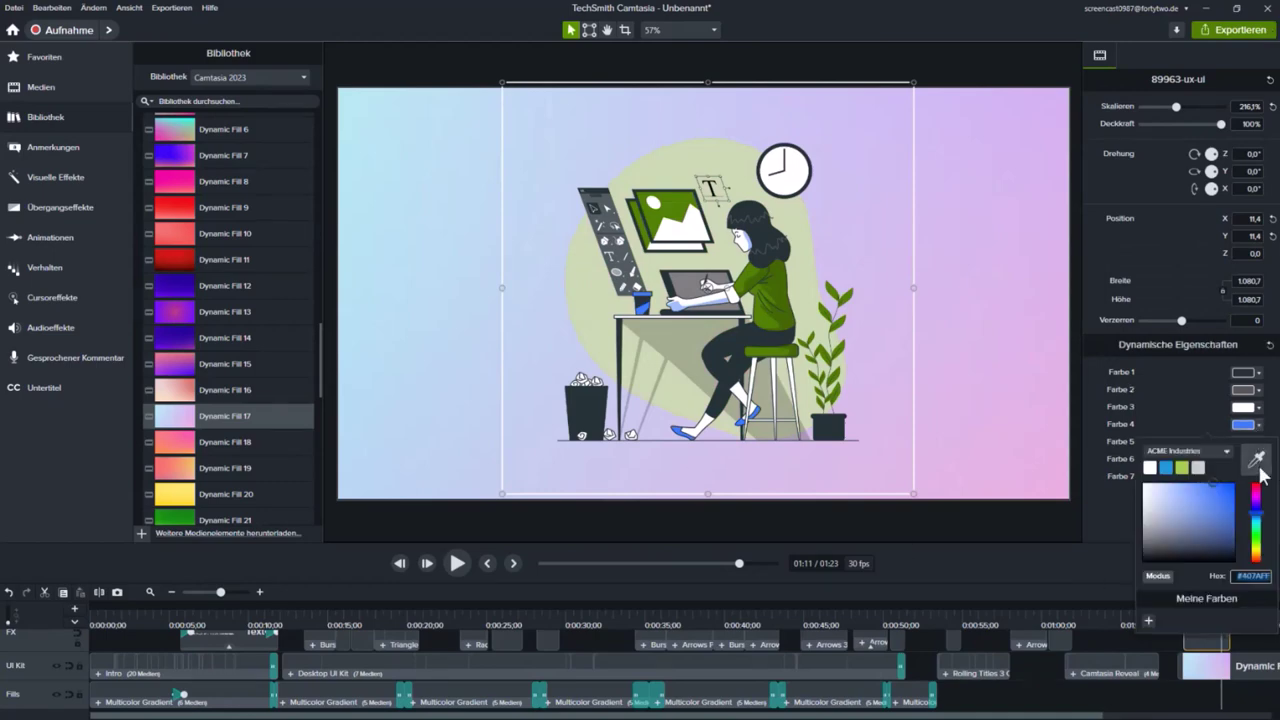
left_click(1271, 451)
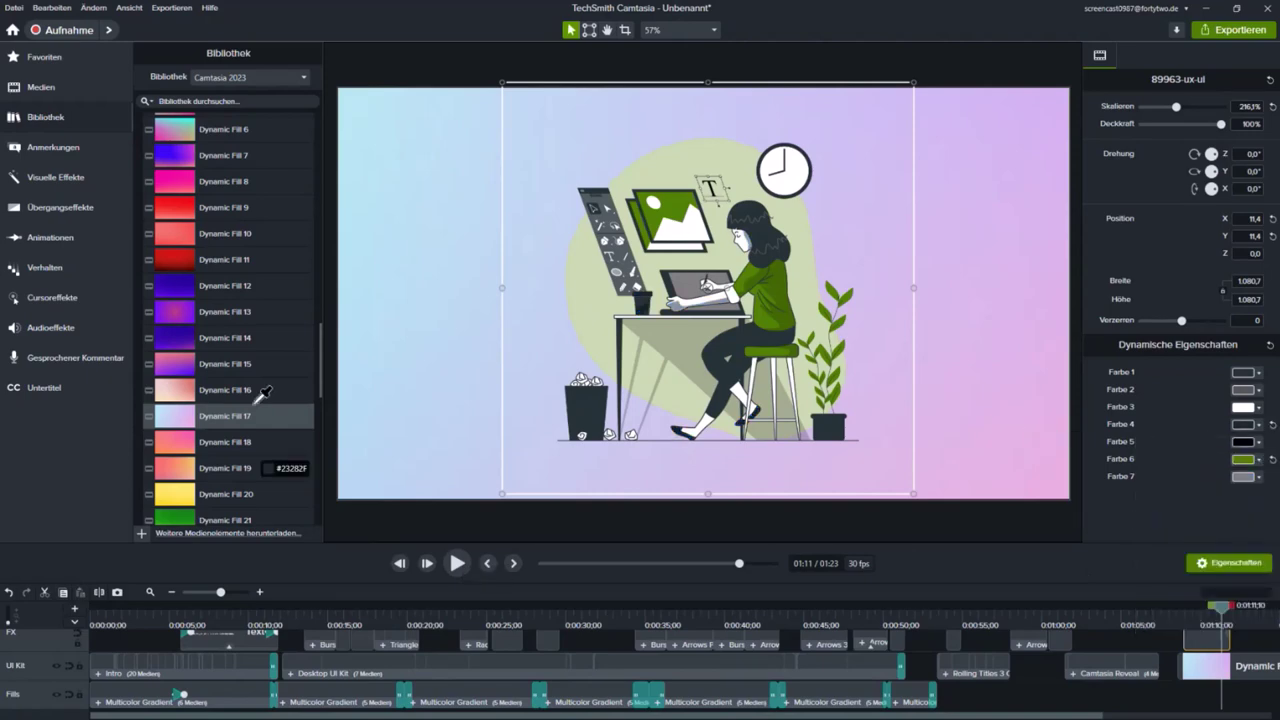
left_click(185, 210)
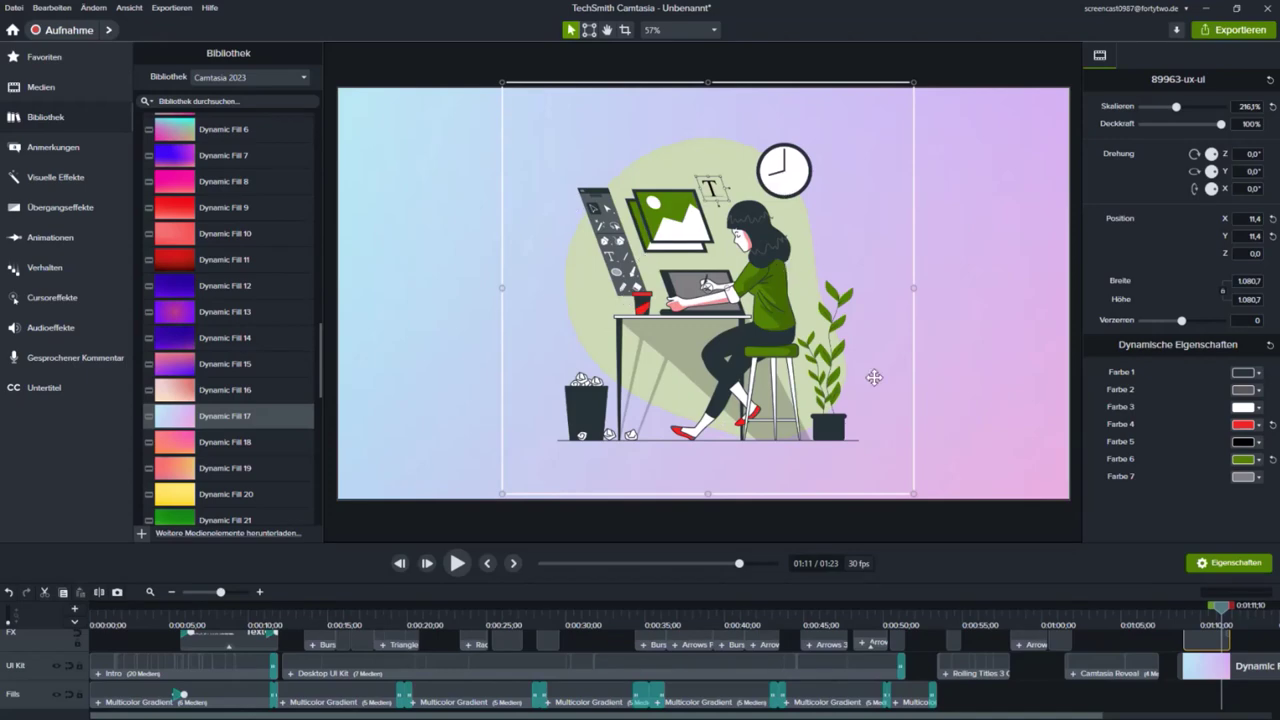
Play the recolored desk illustration from about 1:09 to 1:11
left_click(1185, 613)
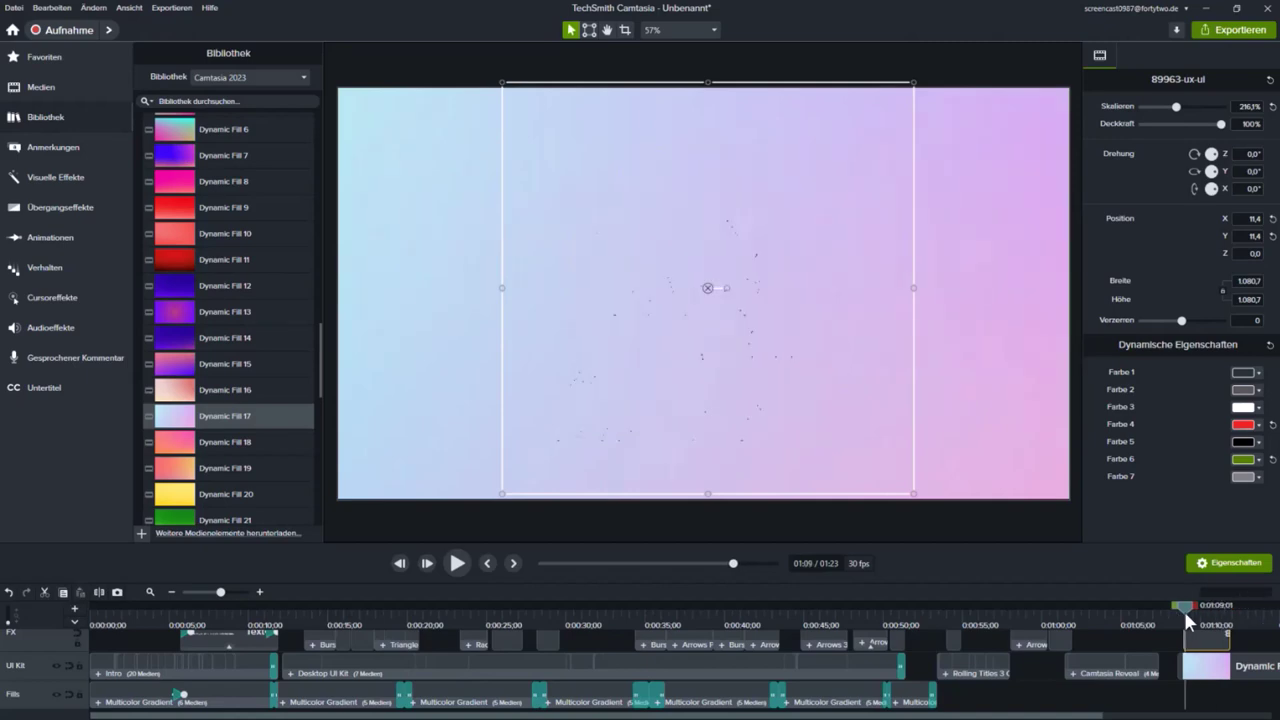
key("space")
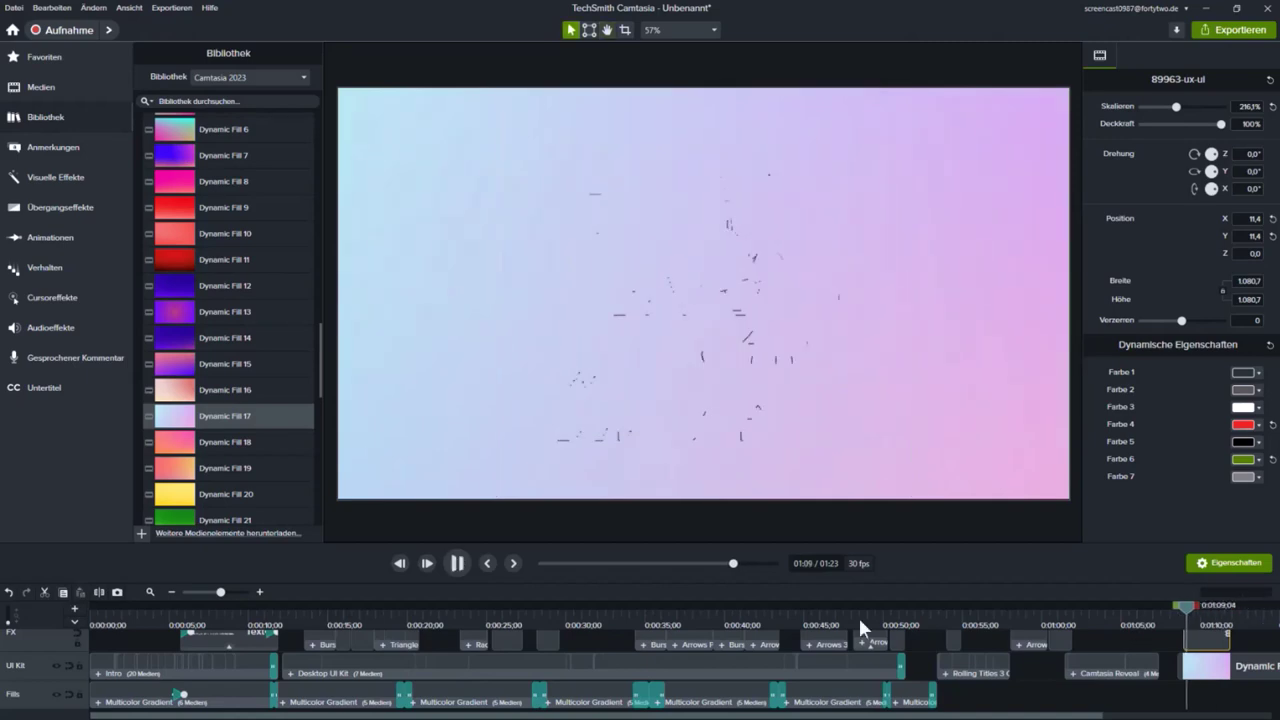
key("space")
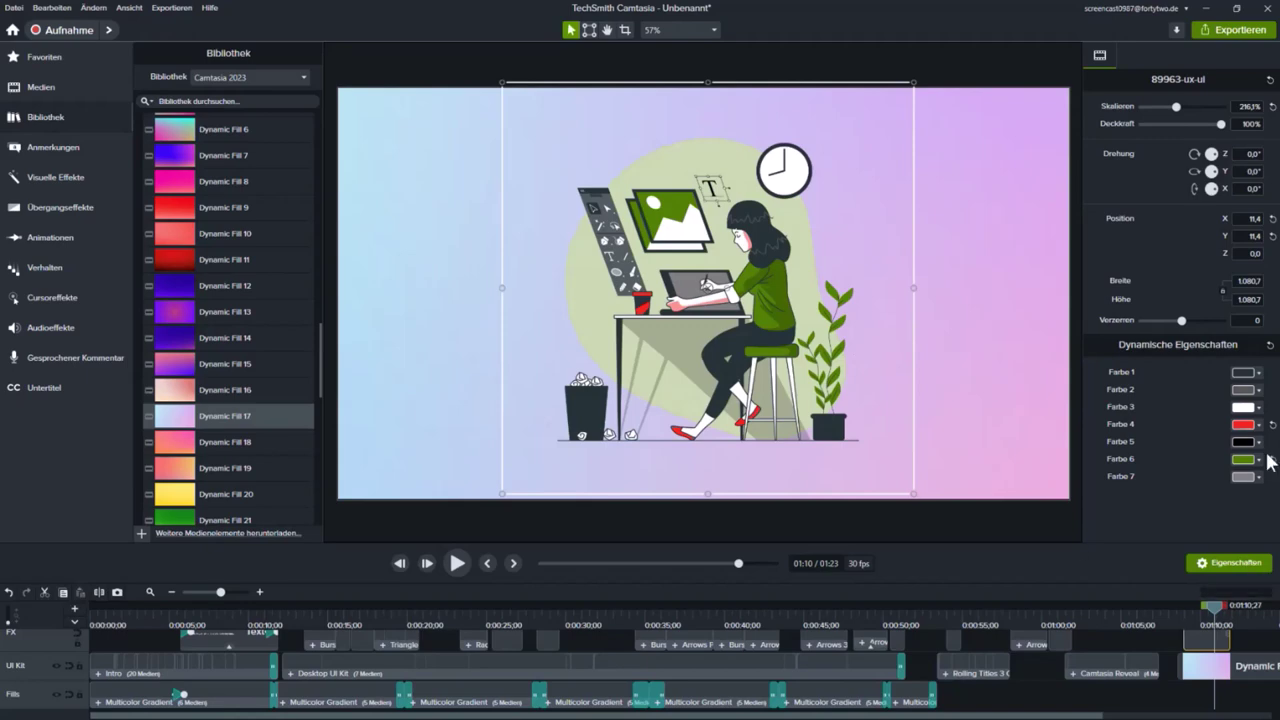
Set Farbe 5 of the 89963-ux-ui clip to white and scrub from about 1:09 to 1:11 to check it
left_click(1196, 623)
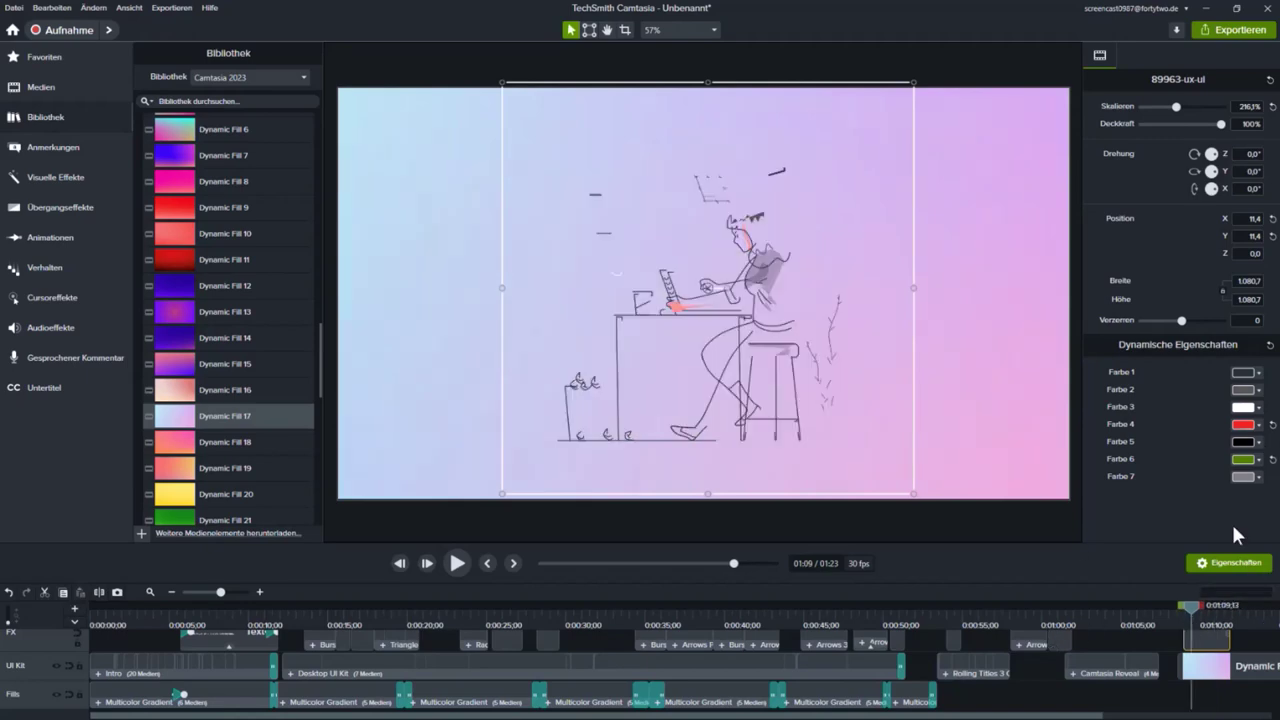
left_click(1246, 459)
left_click(1150, 485)
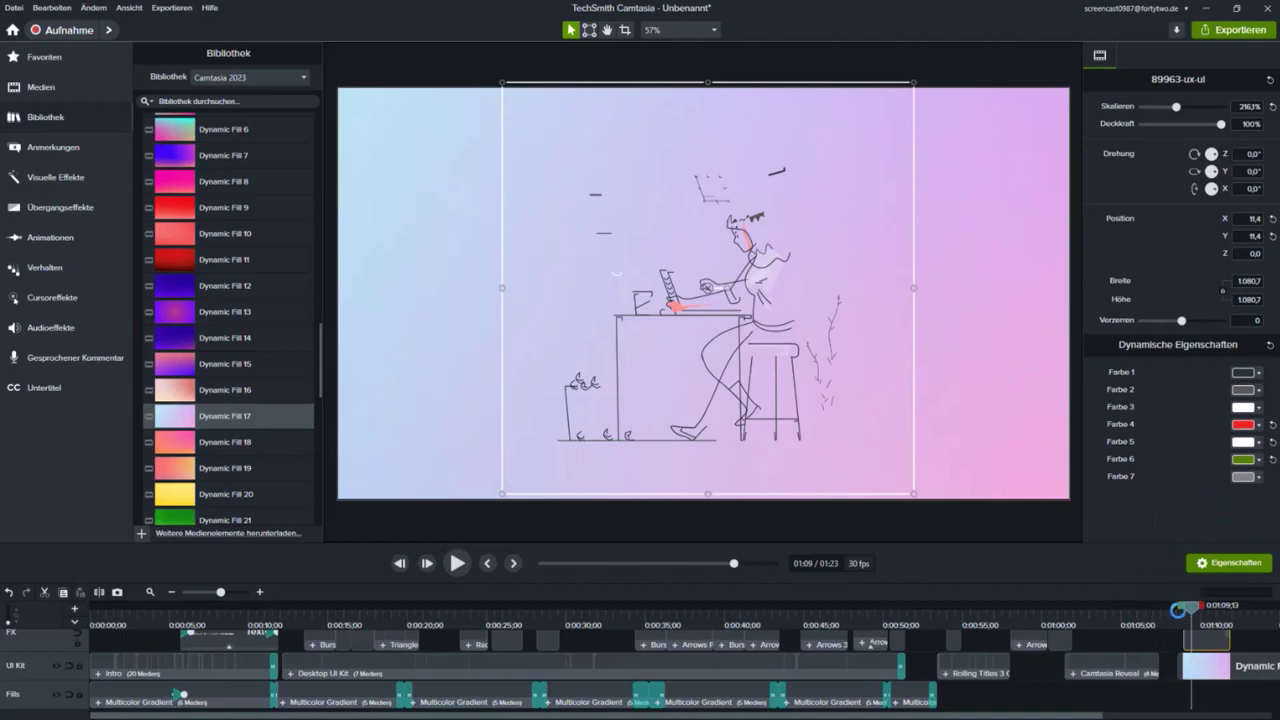
left_click_drag(1183, 610, 1221, 608)
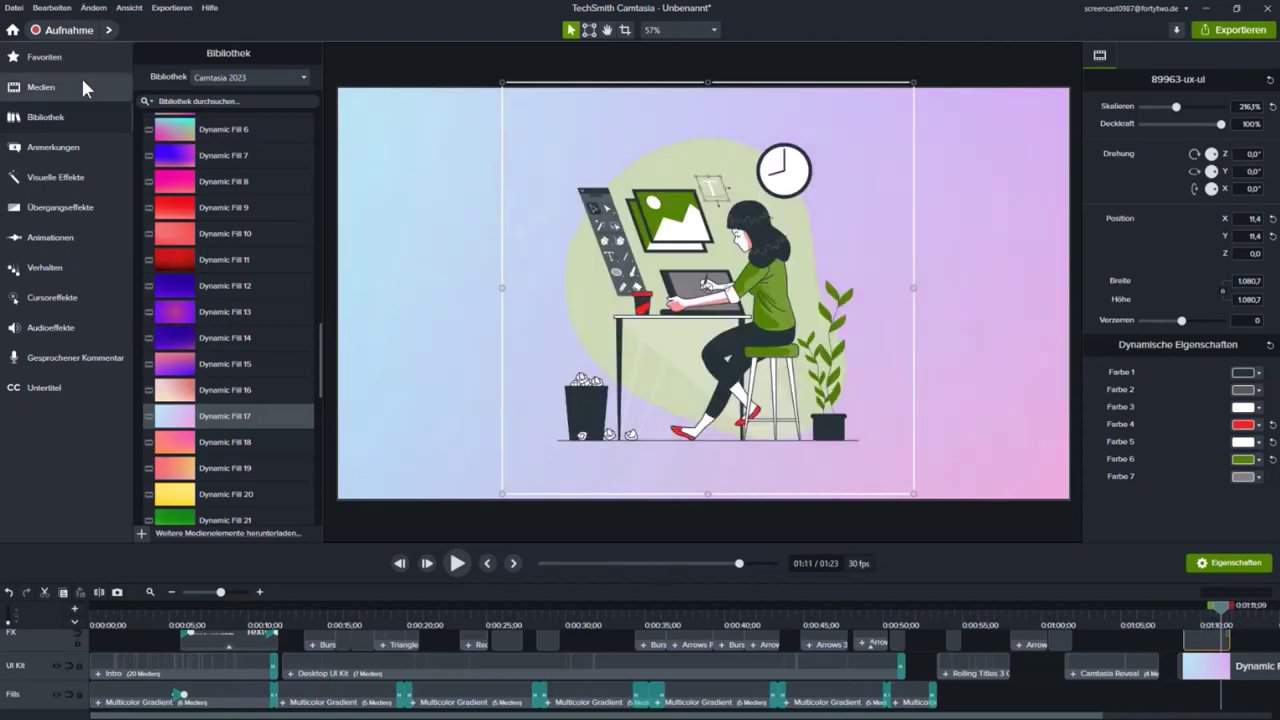
Add 138767-laptop-animatiion from the Neuerungen in 2023 library to the FX track at about 1:13, above Dynamic Fill 17
left_click(245, 78)
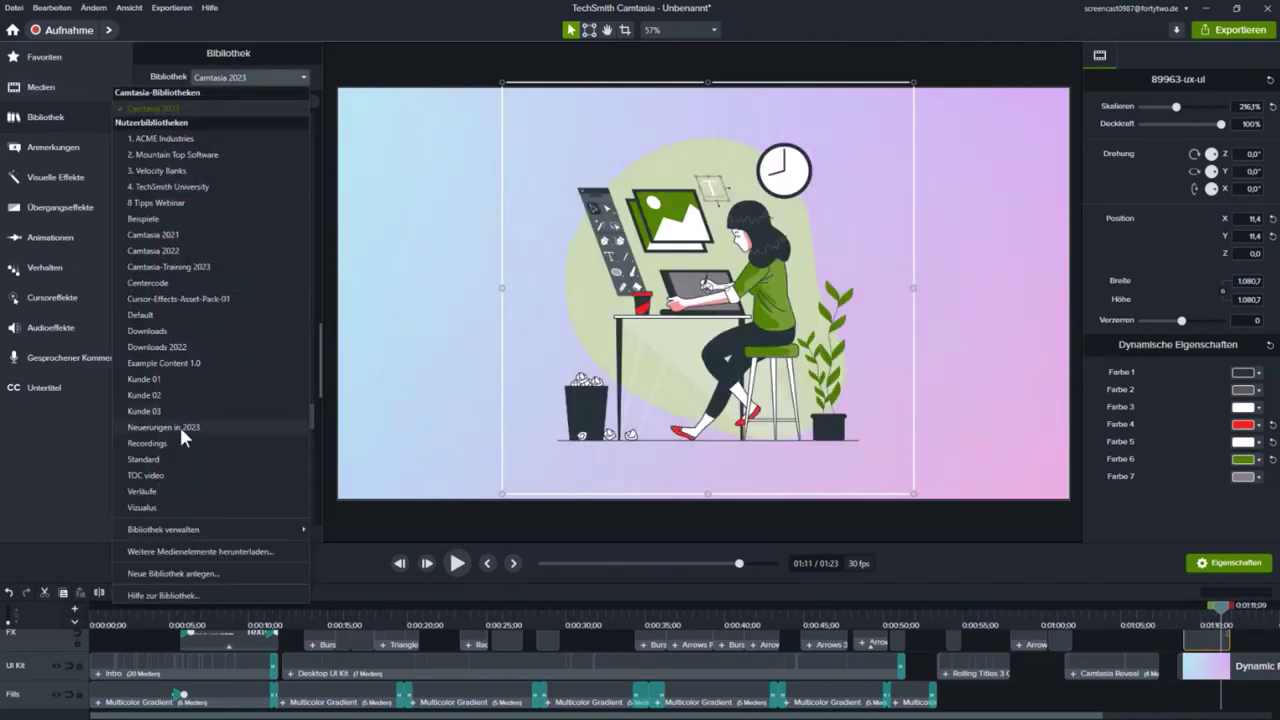
left_click(197, 427)
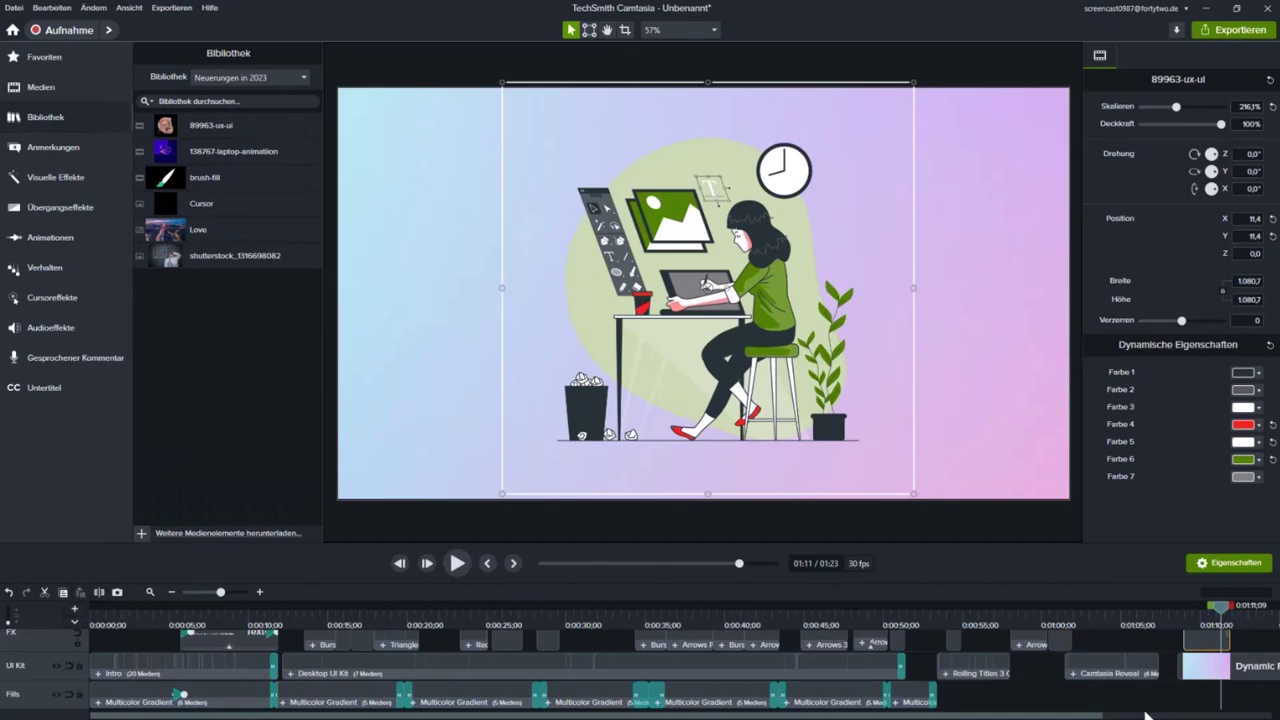
scroll(1165, 717, "right", 3)
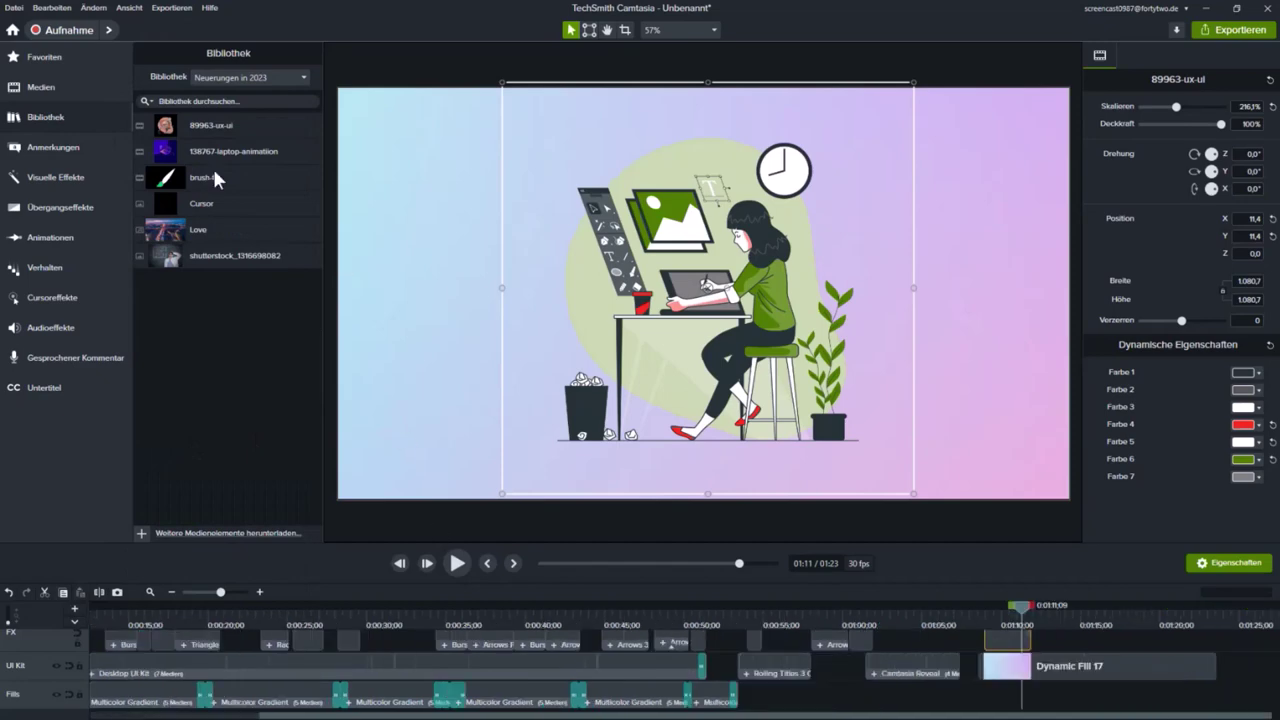
left_click(167, 156)
key("ctrl+a")
left_click_drag(1064, 635, 1062, 628)
Play the laptop animation to about 1:17 and examine its list of dynamic color properties
key("space")
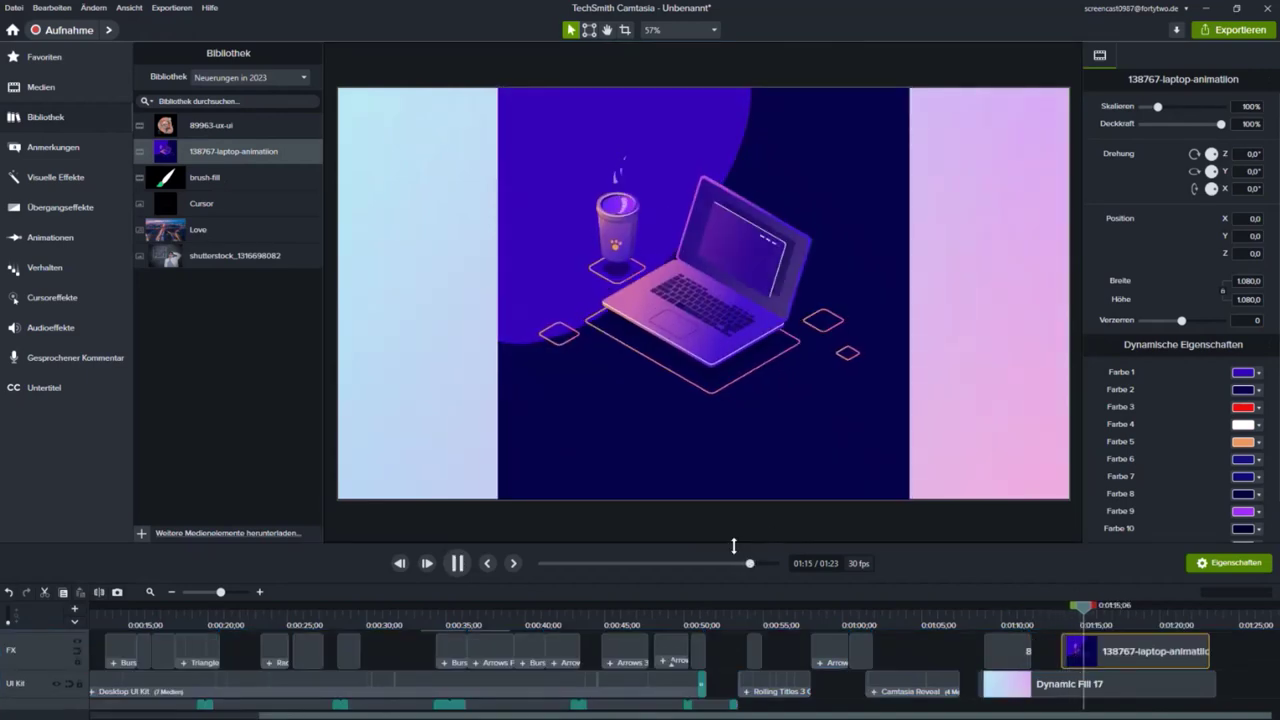
key("space")
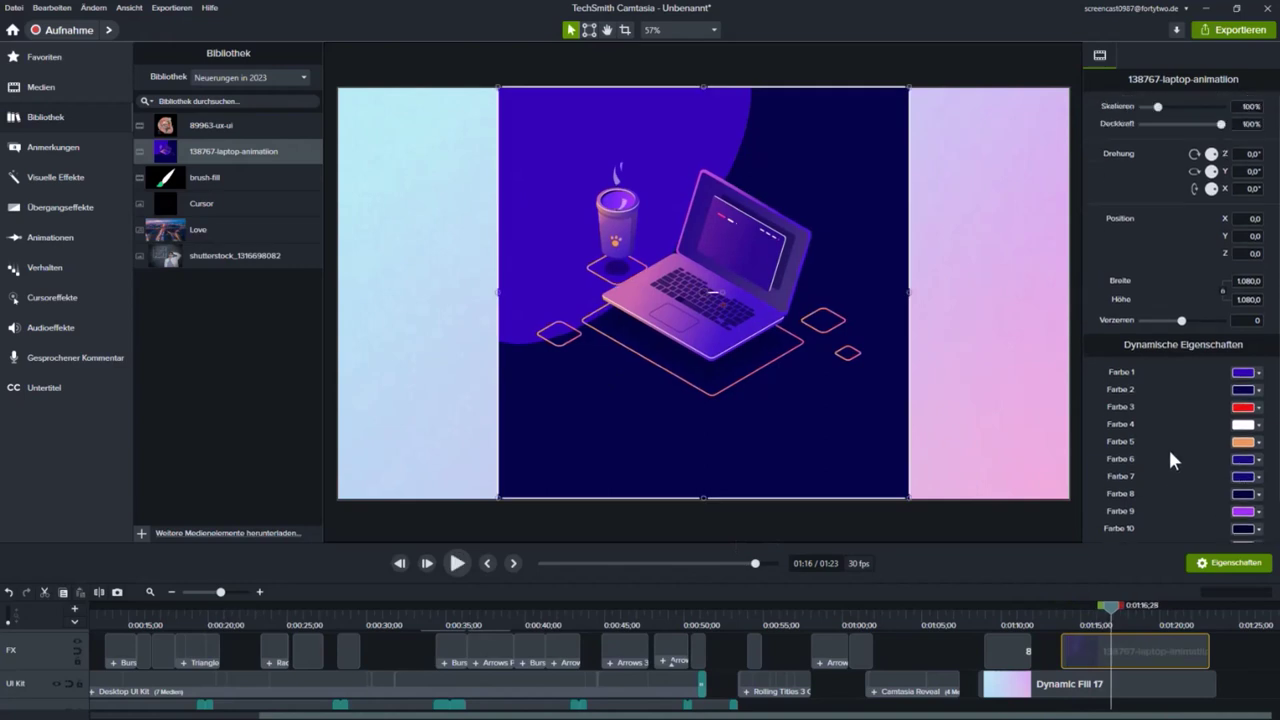
scroll(1170, 452, "down", 1)
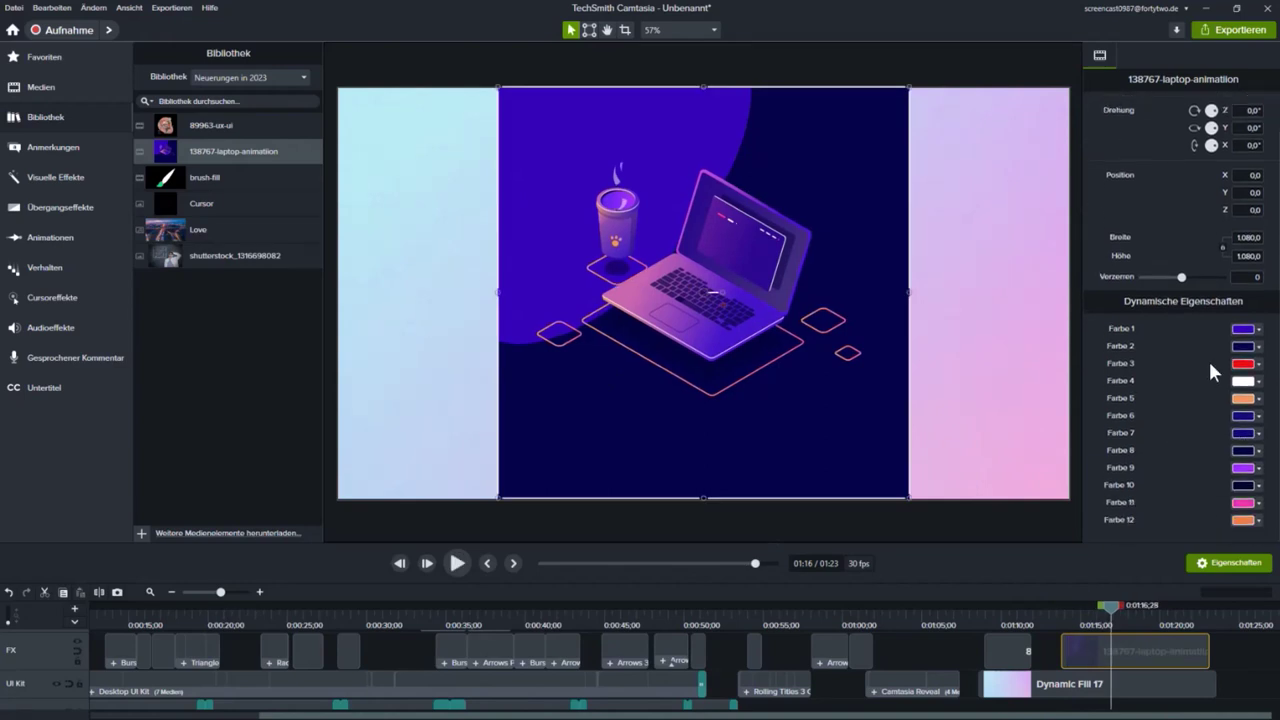
Recolor the laptop animation by setting Farbe 10, Farbe 8, Farbe 7 and Farbe 2 to the green from the ACME Industries palette
left_click(1258, 485)
left_click(1180, 520)
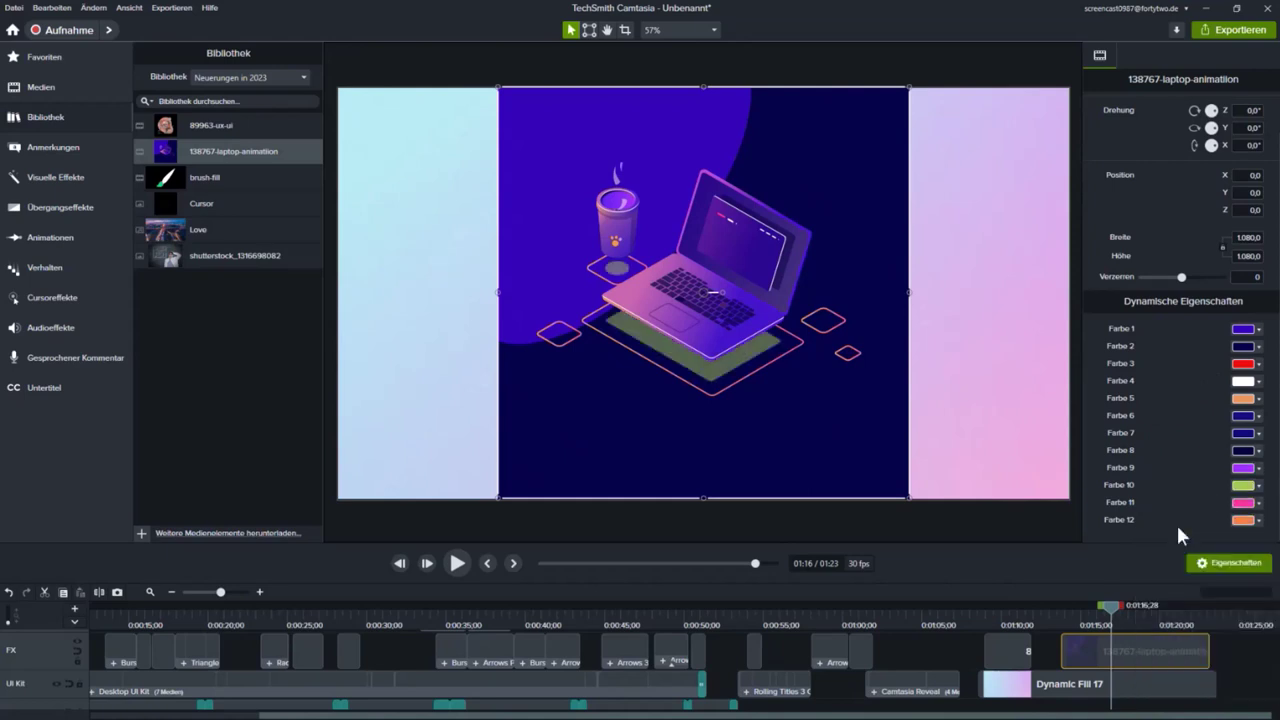
left_click(1258, 451)
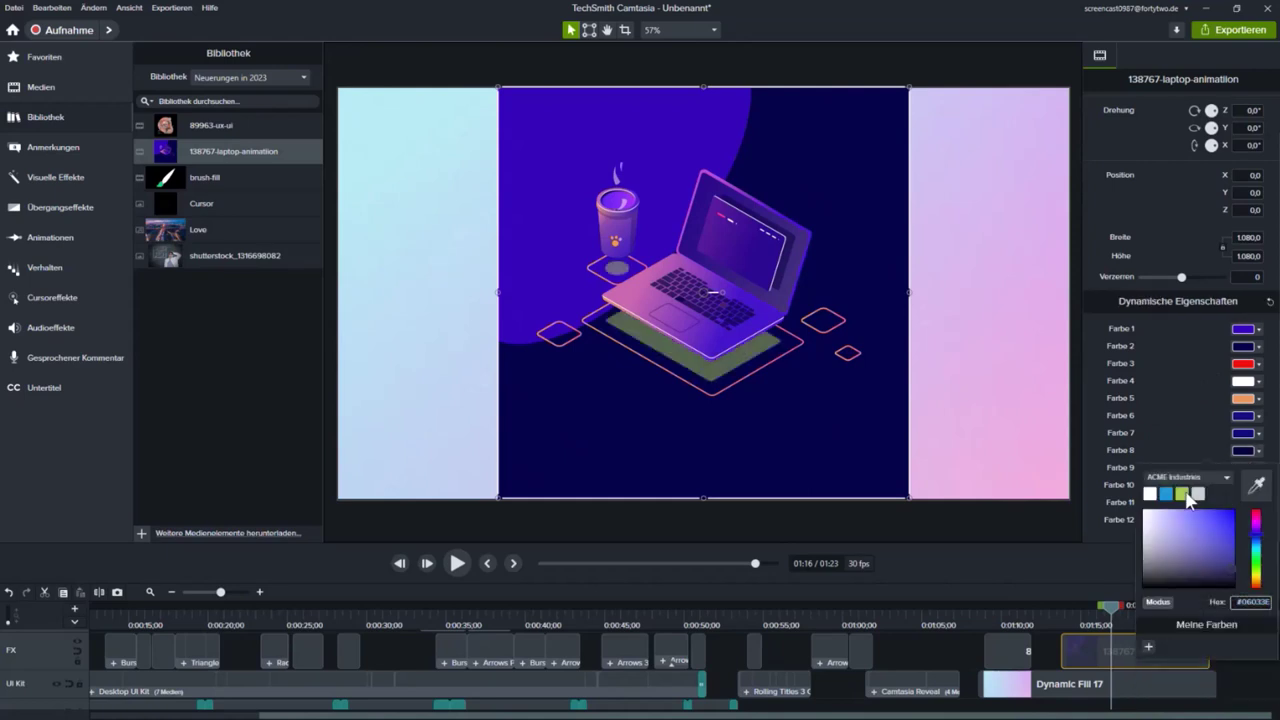
left_click(1184, 491)
left_click(1258, 433)
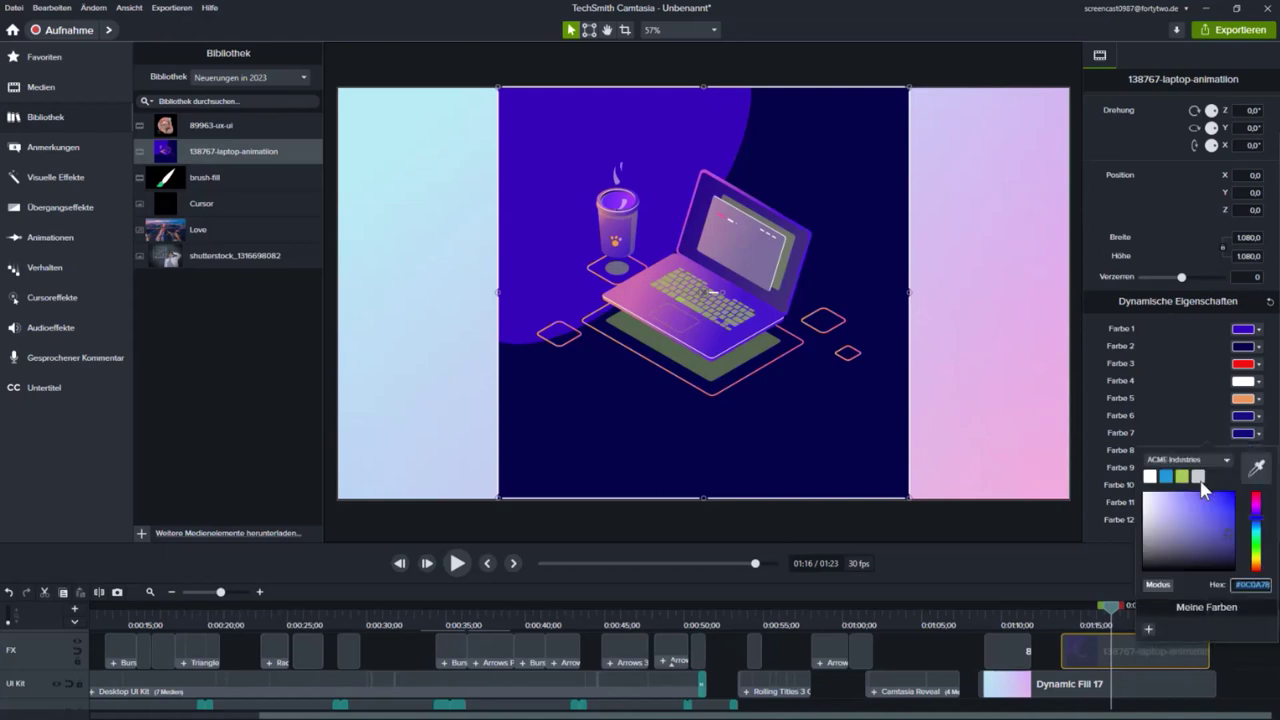
left_click(1182, 476)
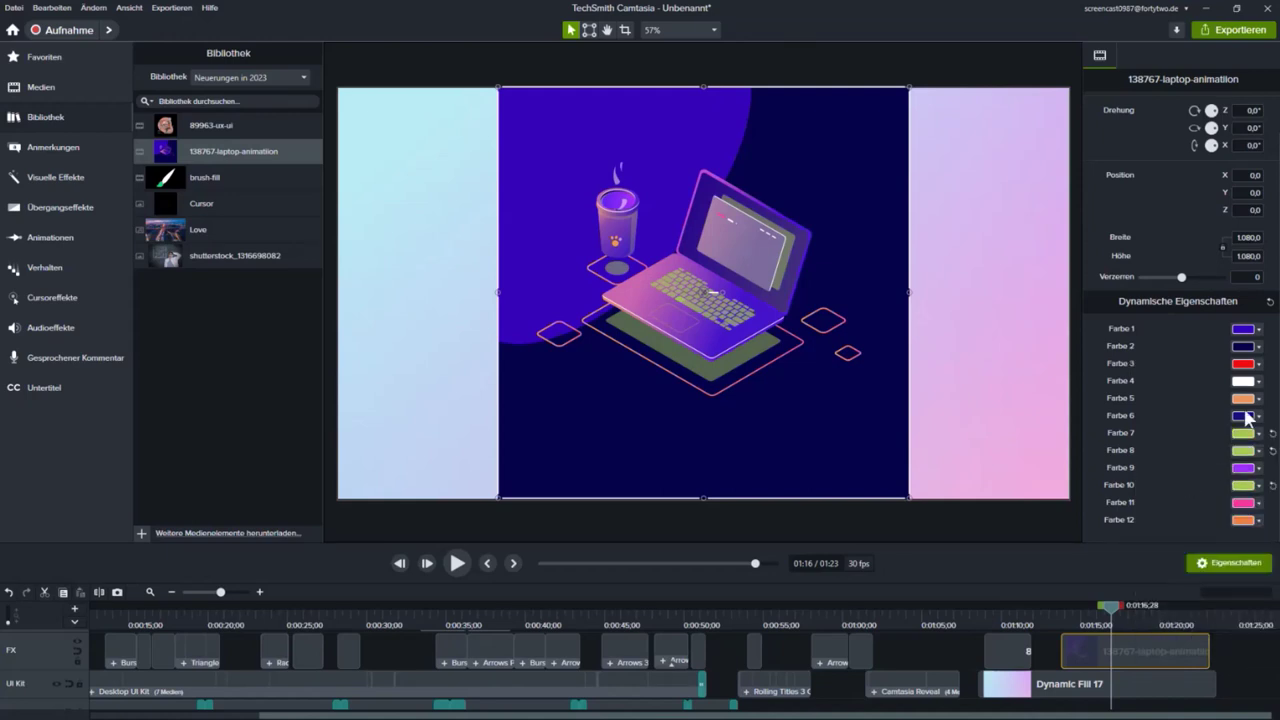
left_click(1258, 347)
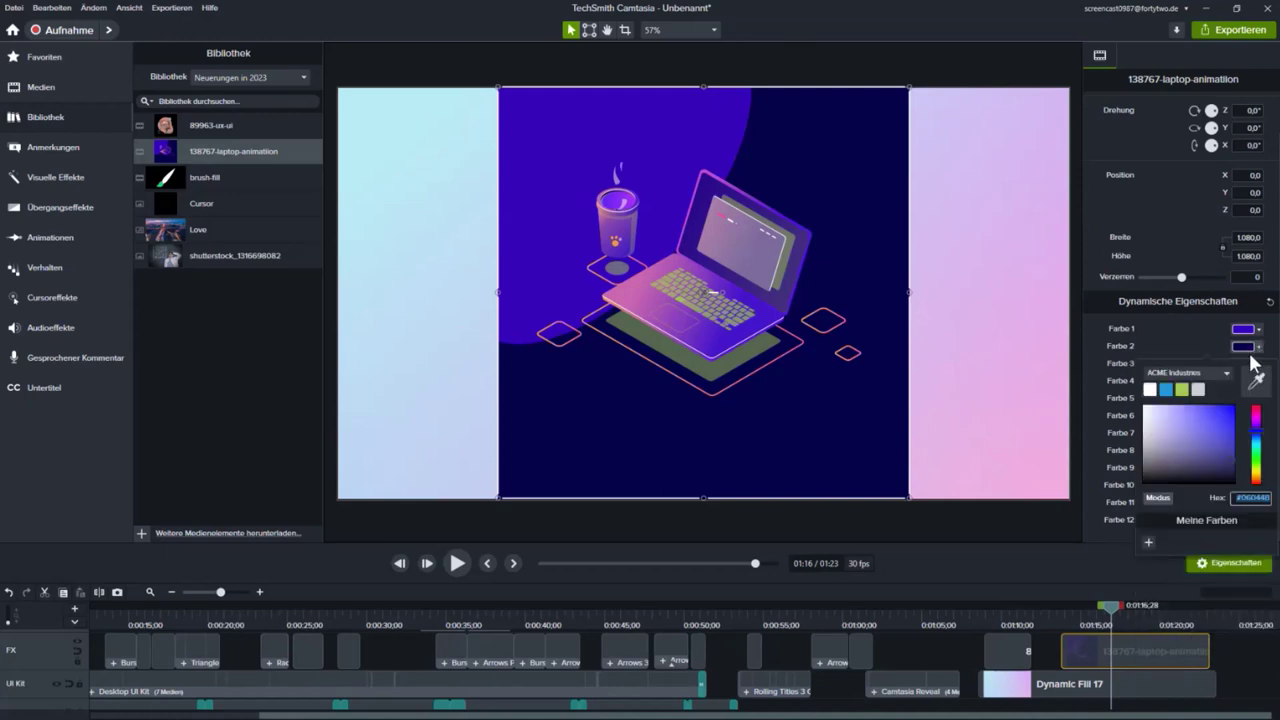
left_click(1182, 390)
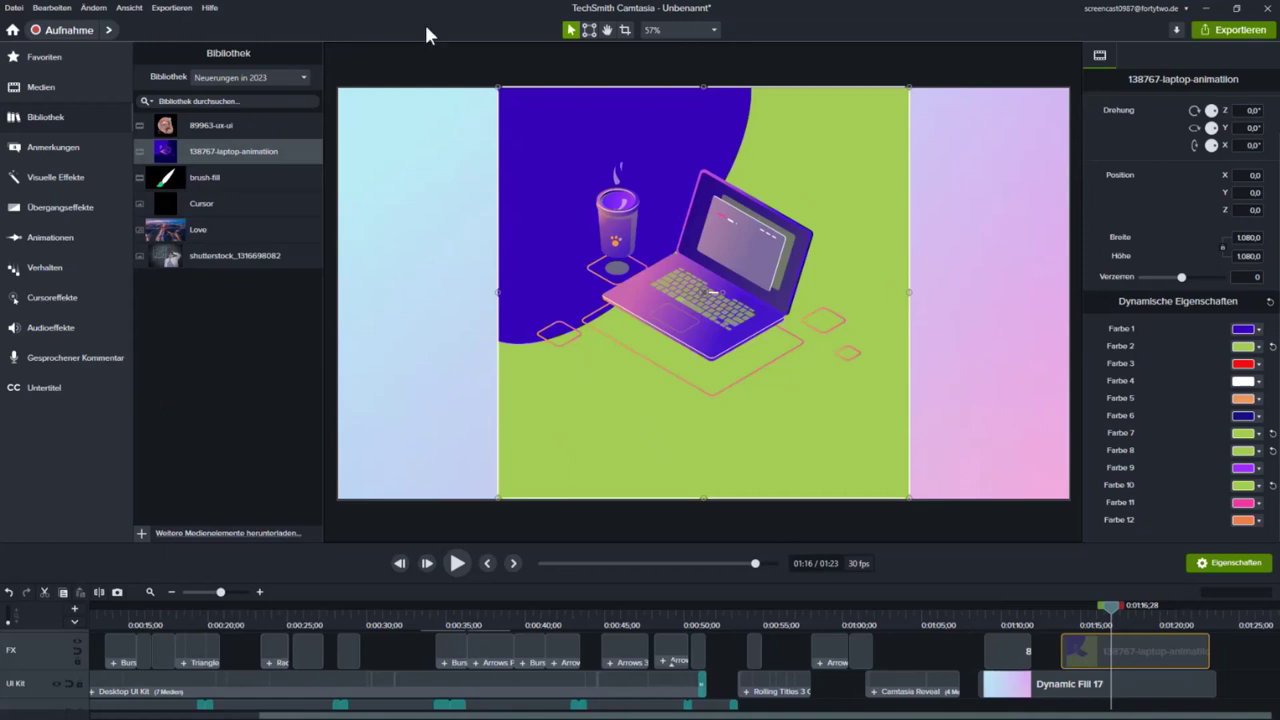
Show the canvas rulers and add two horizontal guides about 400 above and 400 below the canvas centre
left_click(129, 8)
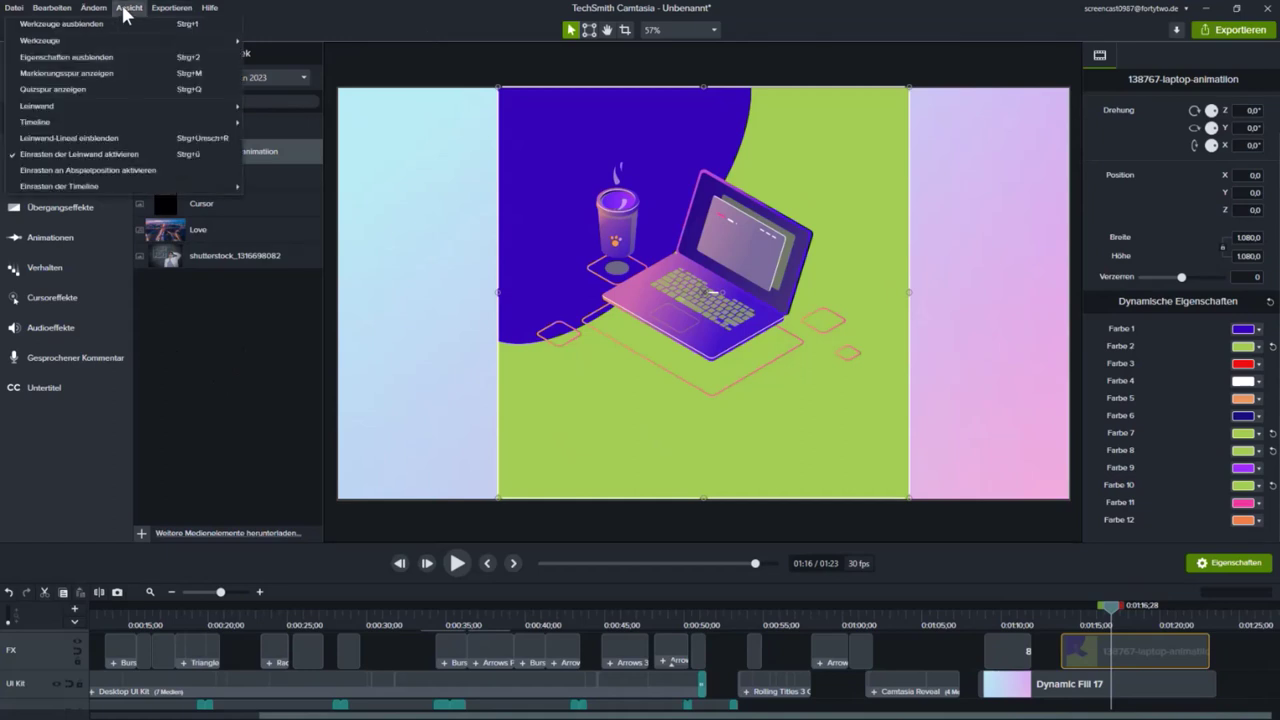
left_click(272, 404)
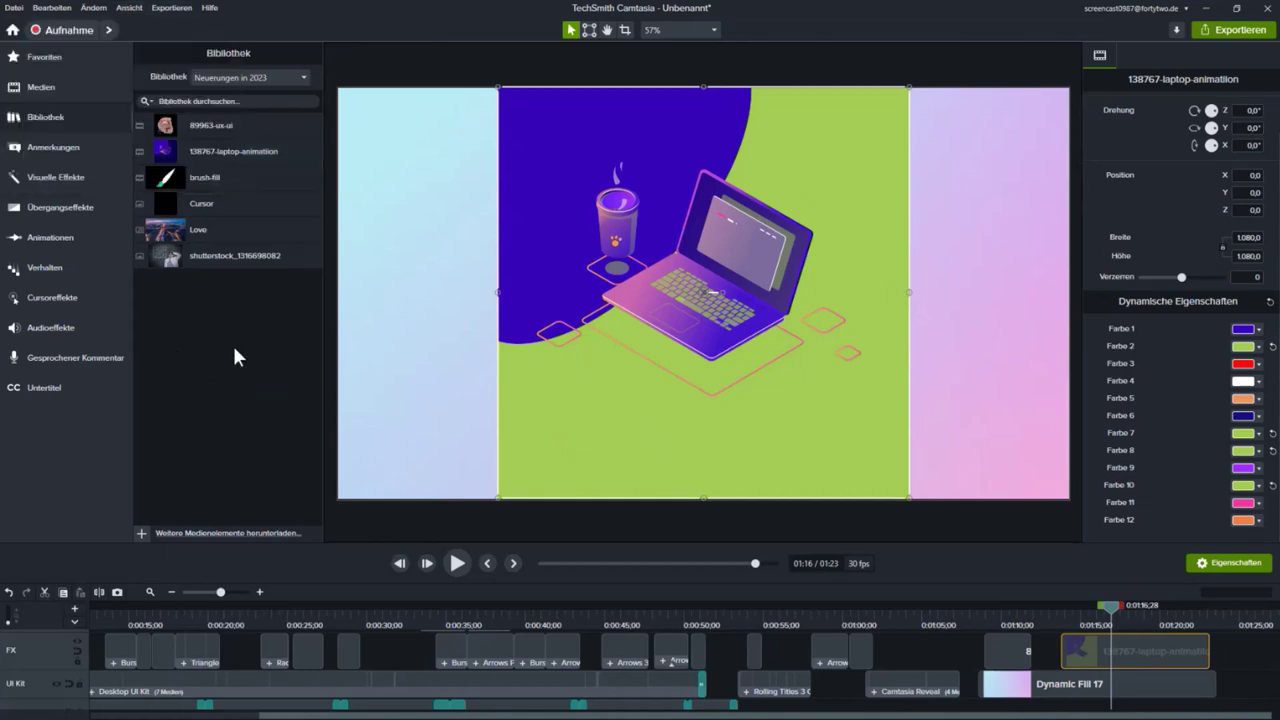
left_click(129, 8)
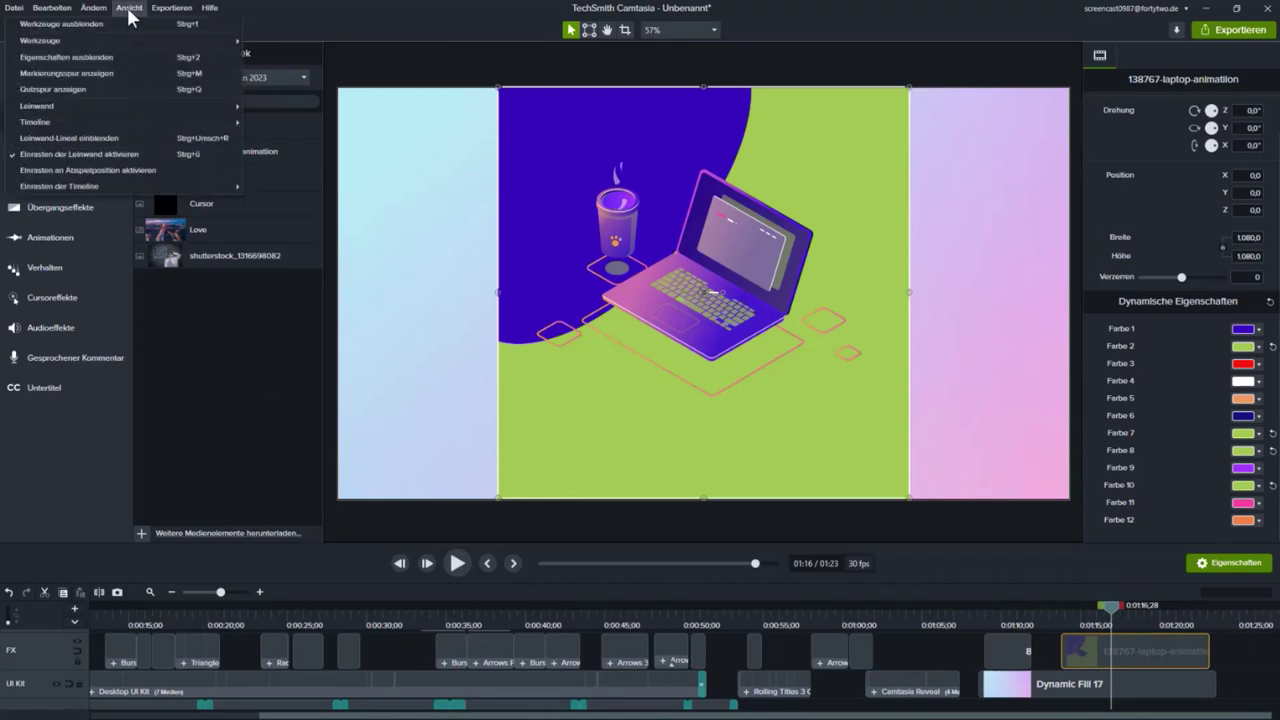
left_click(112, 141)
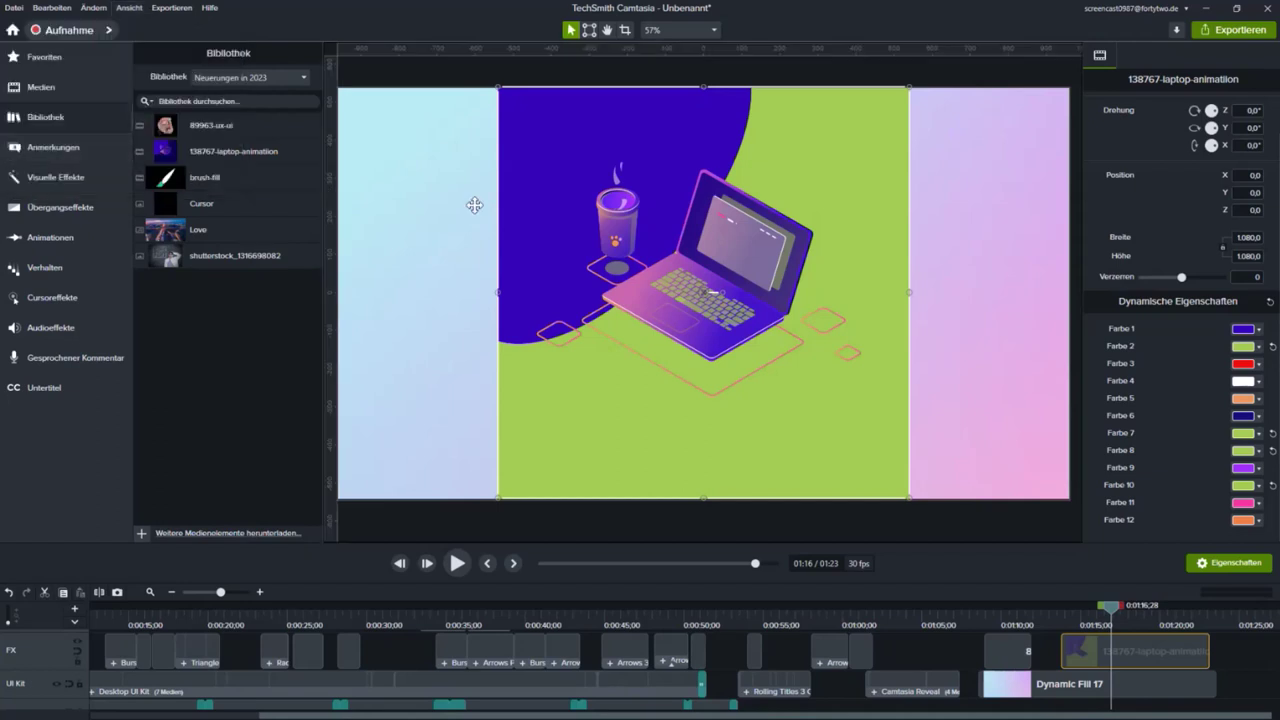
left_click_drag(424, 48, 434, 140)
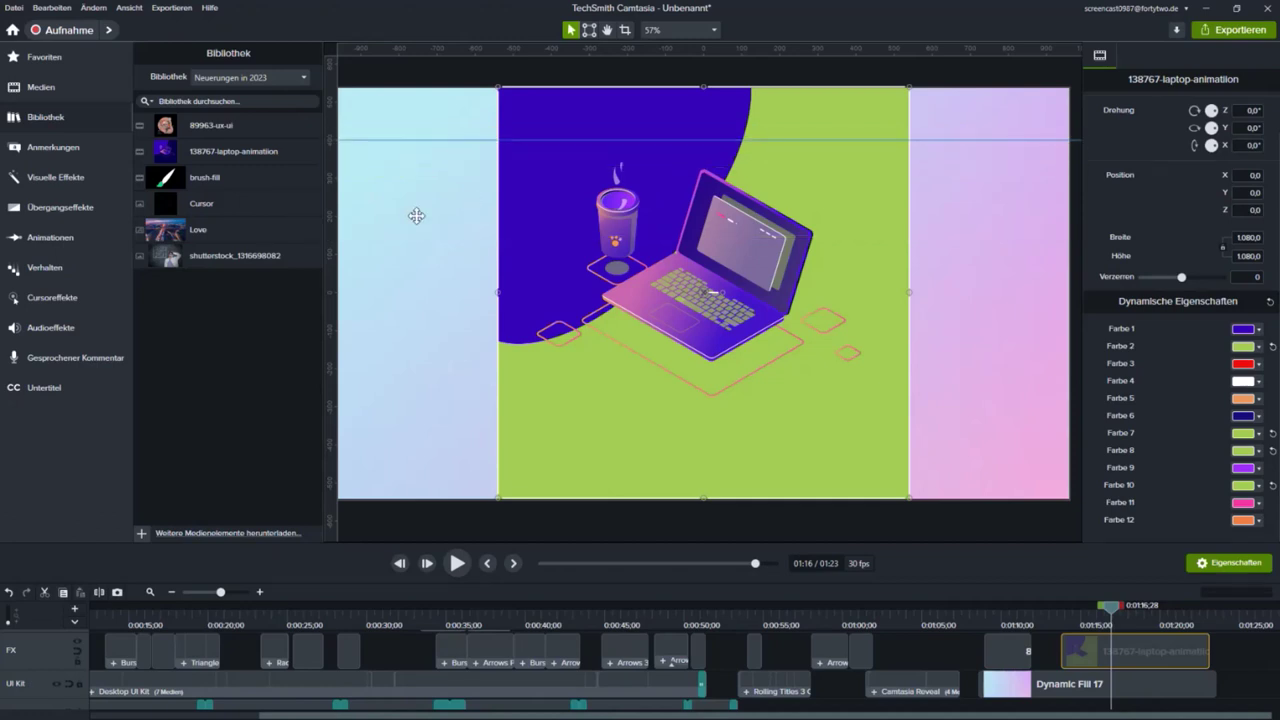
left_click_drag(404, 48, 435, 444)
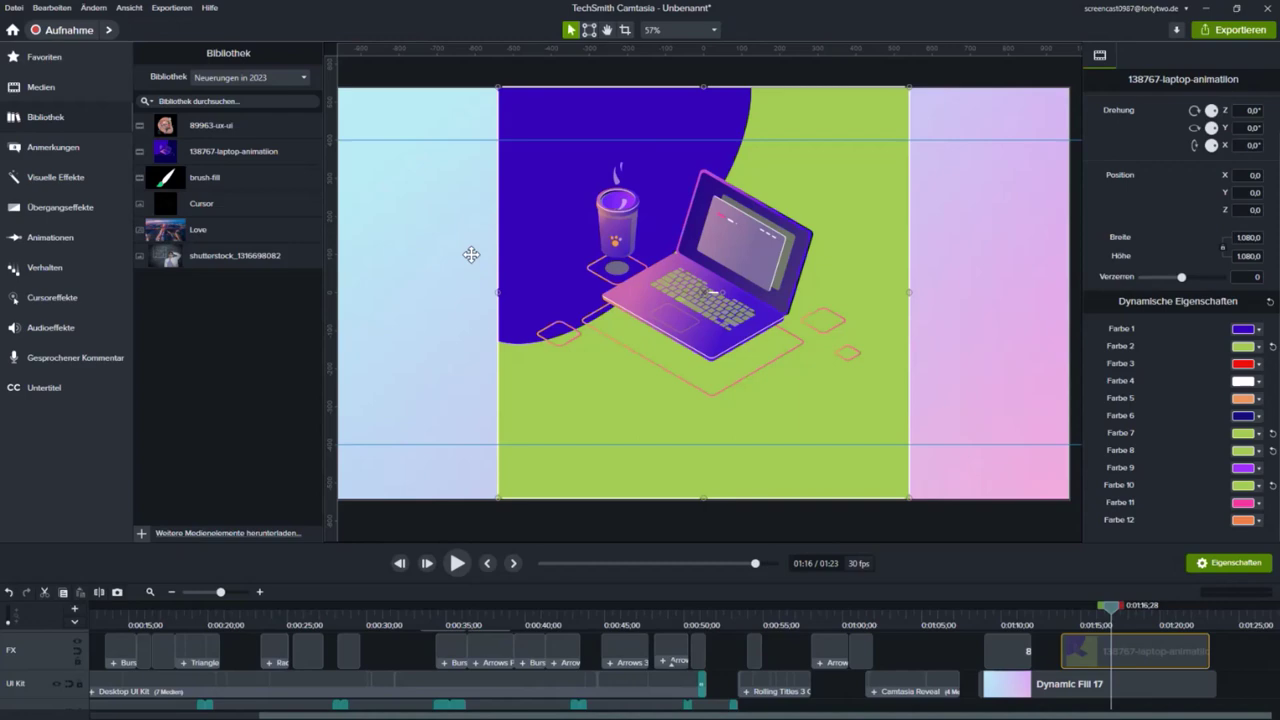
Browse the templates available for a new project in the Vorlagen-Manager and close it
left_click(14, 8)
left_click(42, 42)
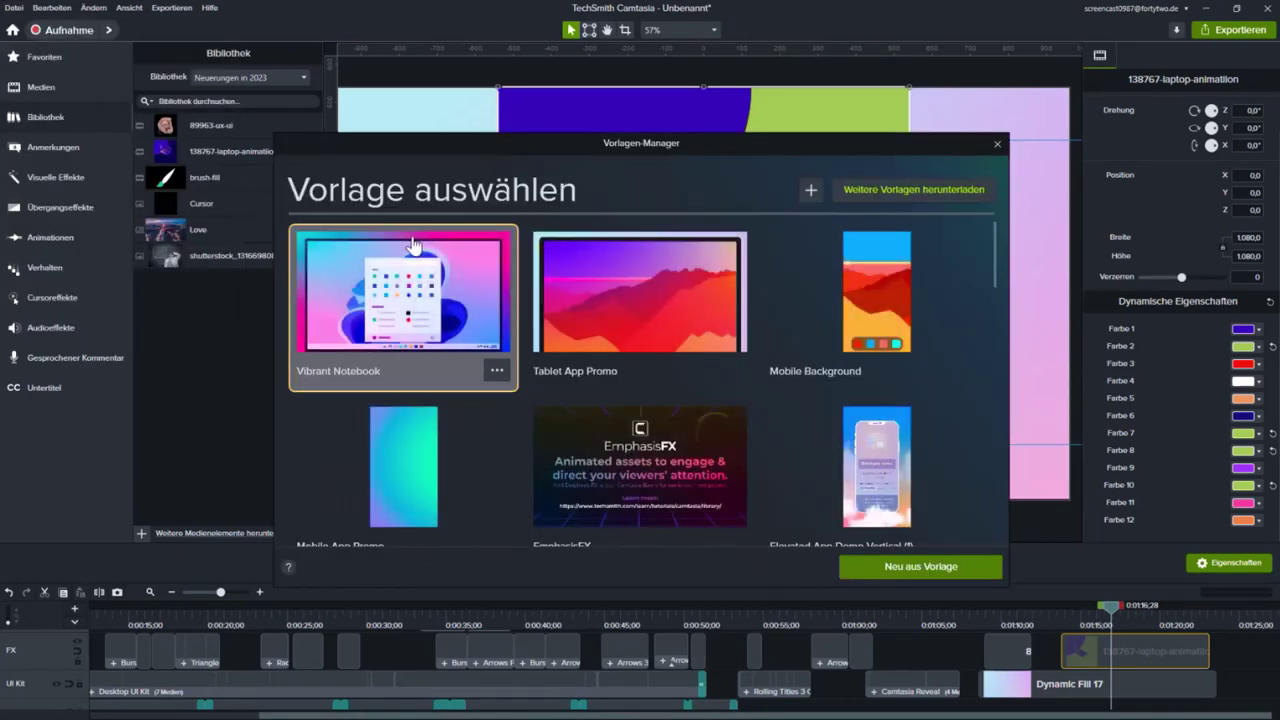
scroll(737, 363, "down", 5)
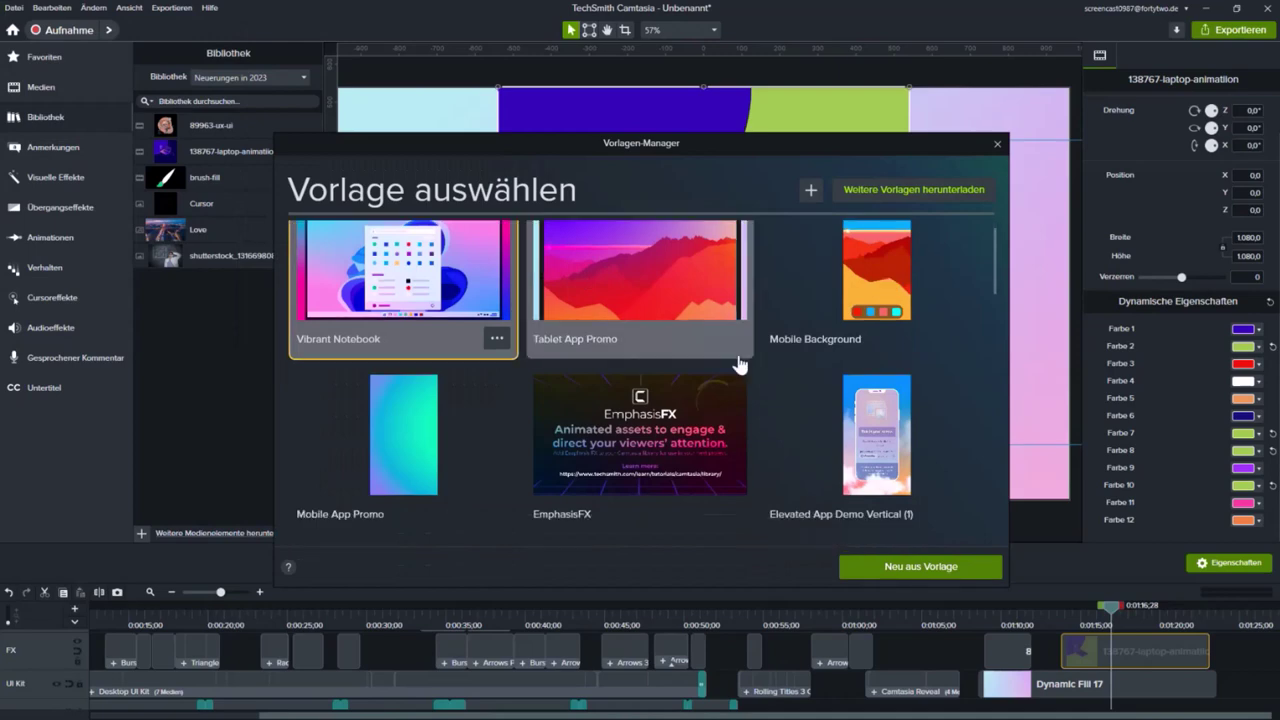
scroll(737, 400, "up", 5)
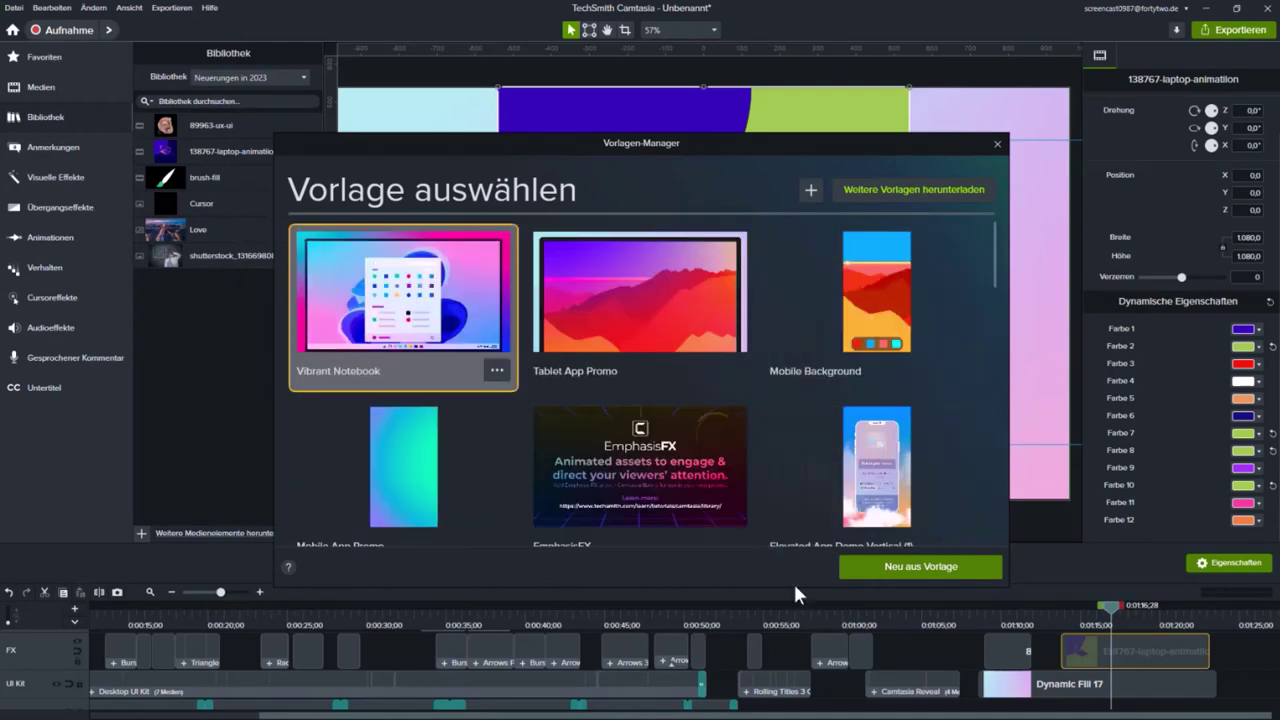
left_click(997, 143)
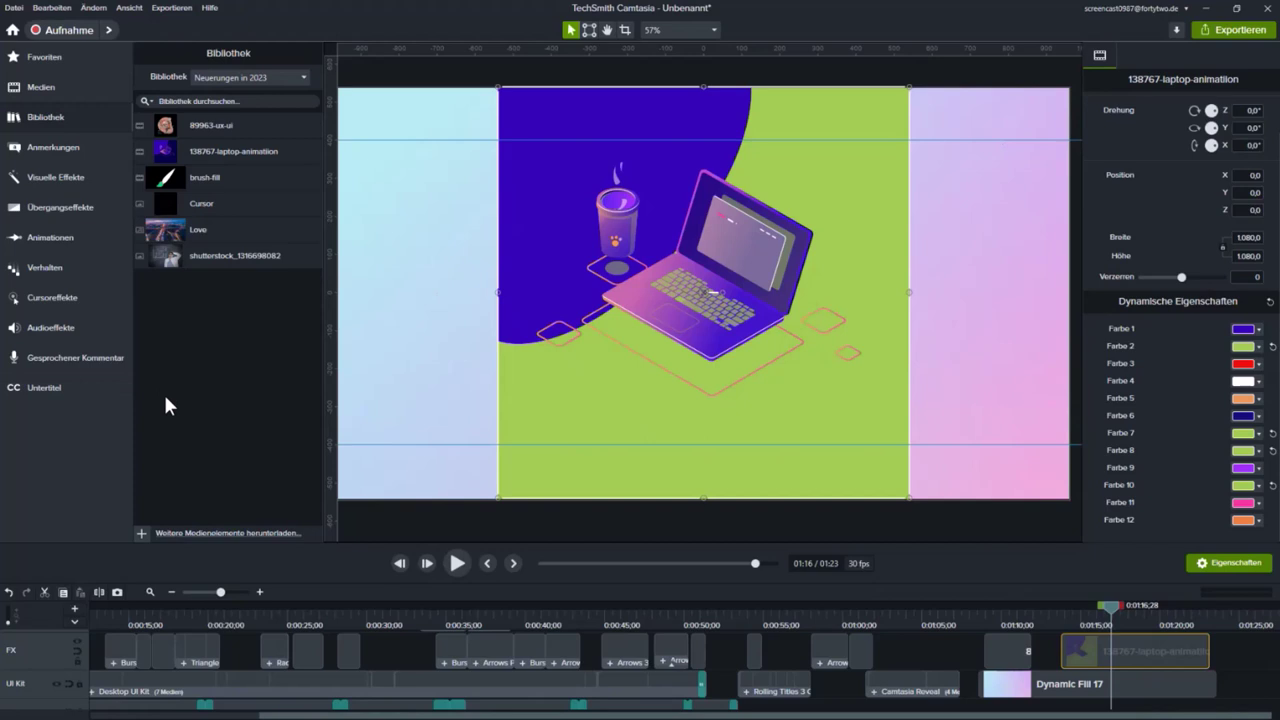
Add the Love asset from the Neuerungen in 2023 library to the FX track at about 1:24
left_click(1229, 612)
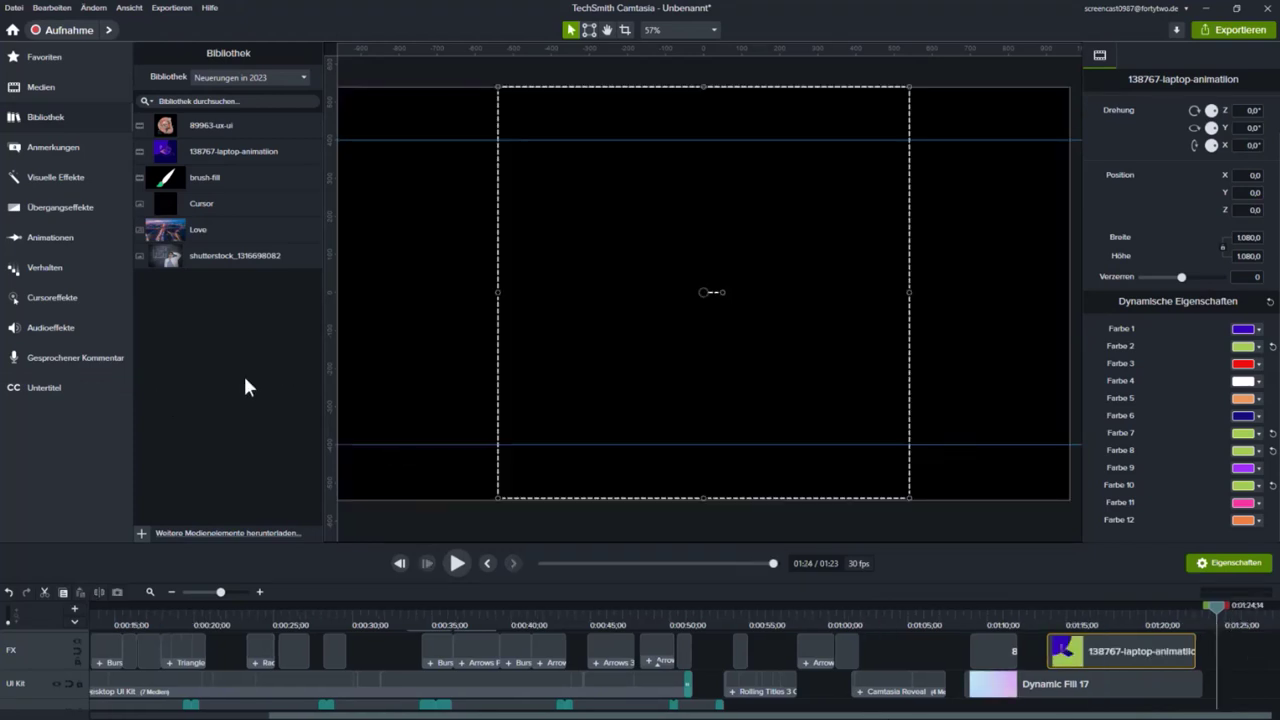
left_click_drag(162, 229, 1220, 688)
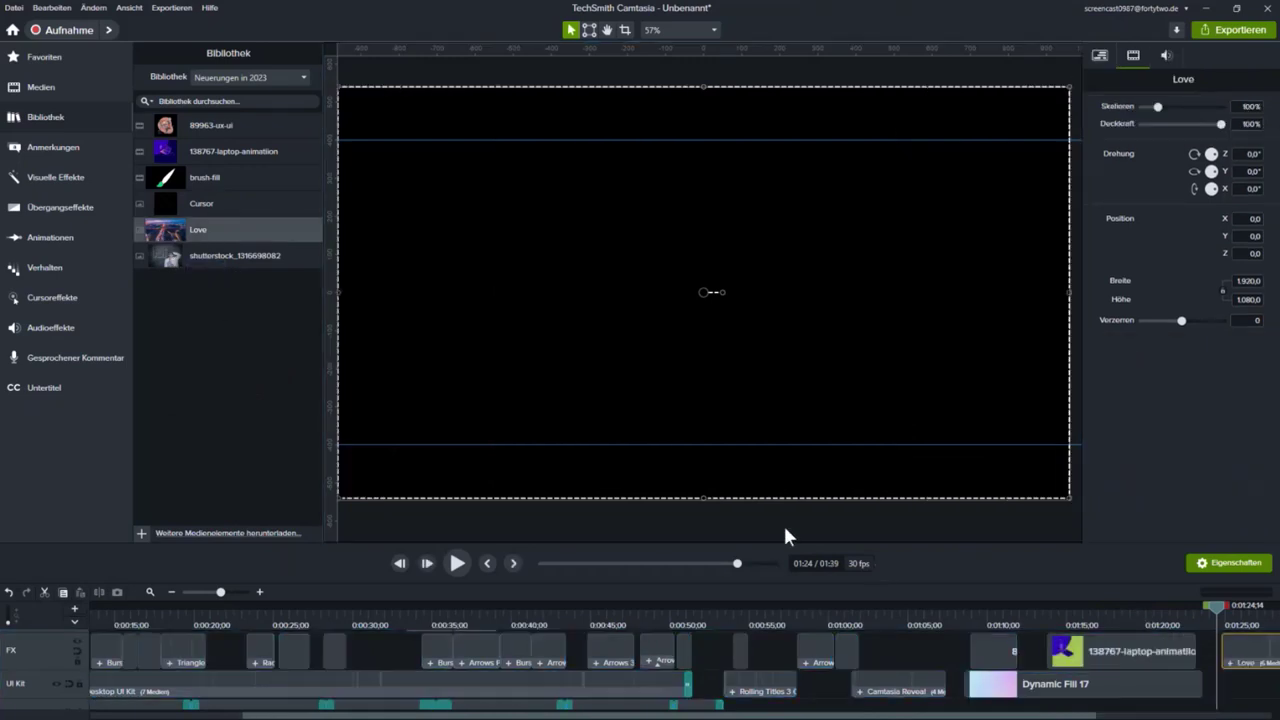
left_click(512, 530)
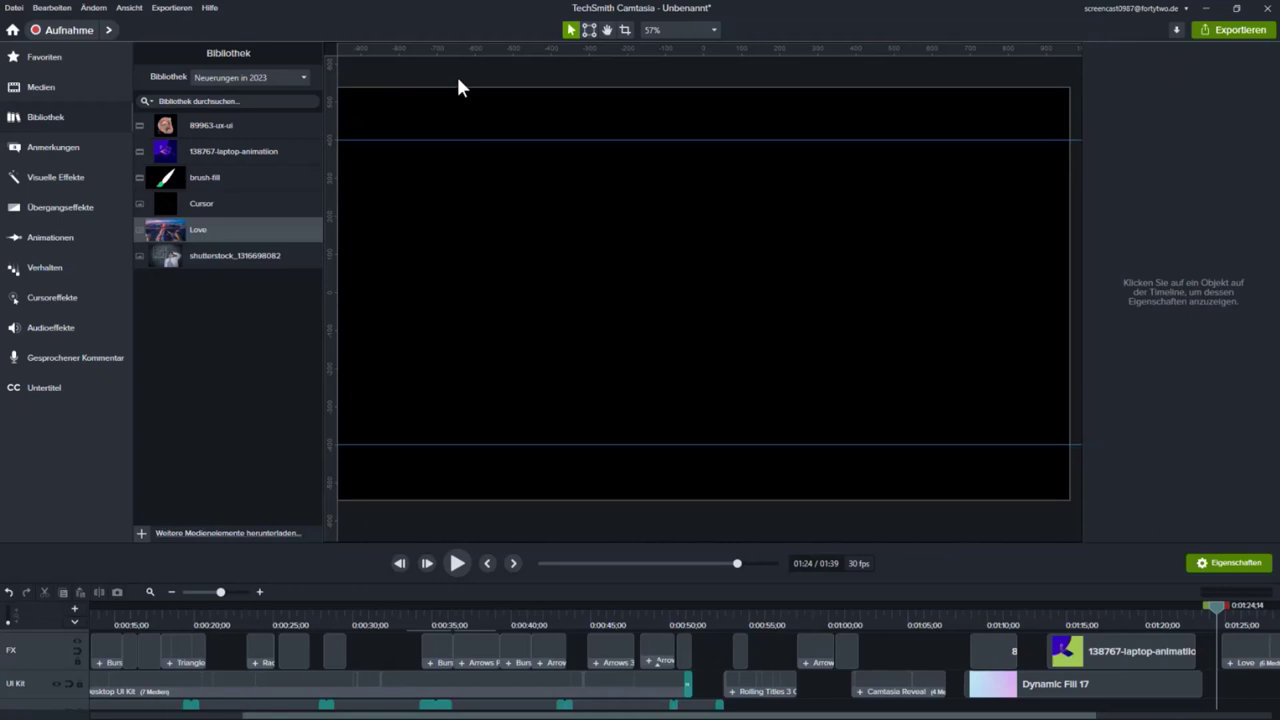
Hide the canvas rulers and play the Love sequence through to about 1:38
left_click(128, 8)
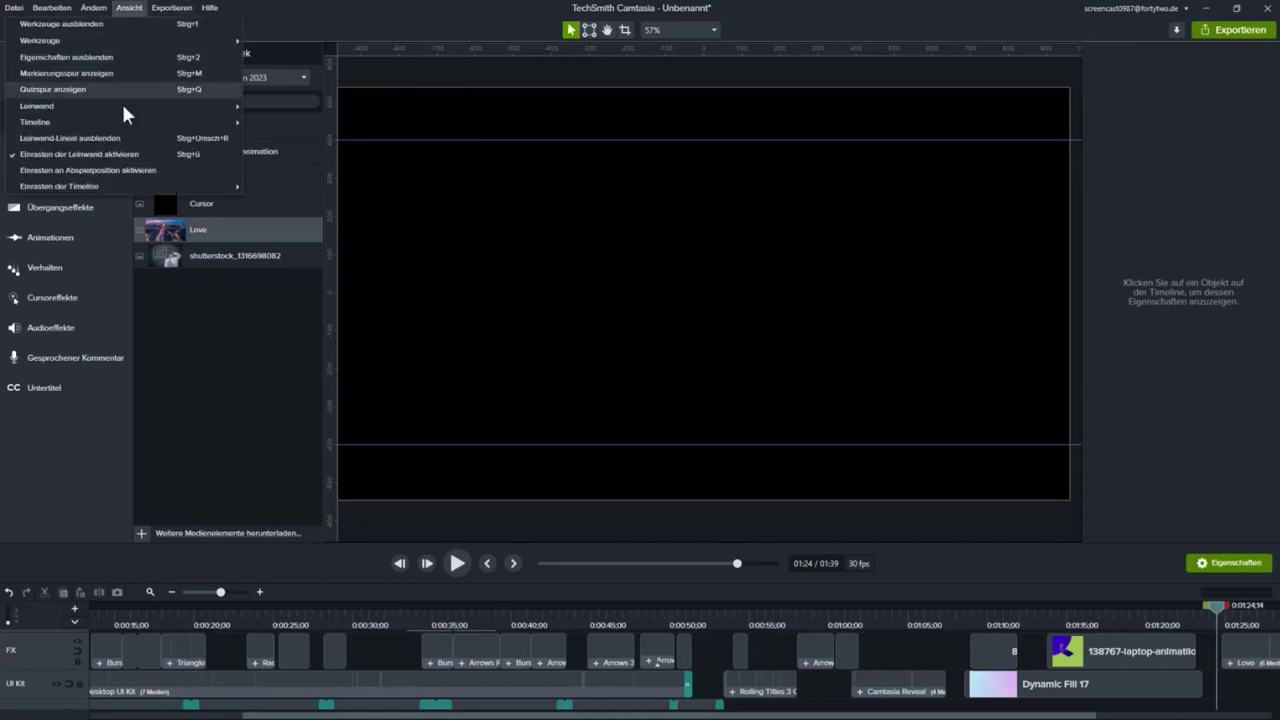
left_click(84, 136)
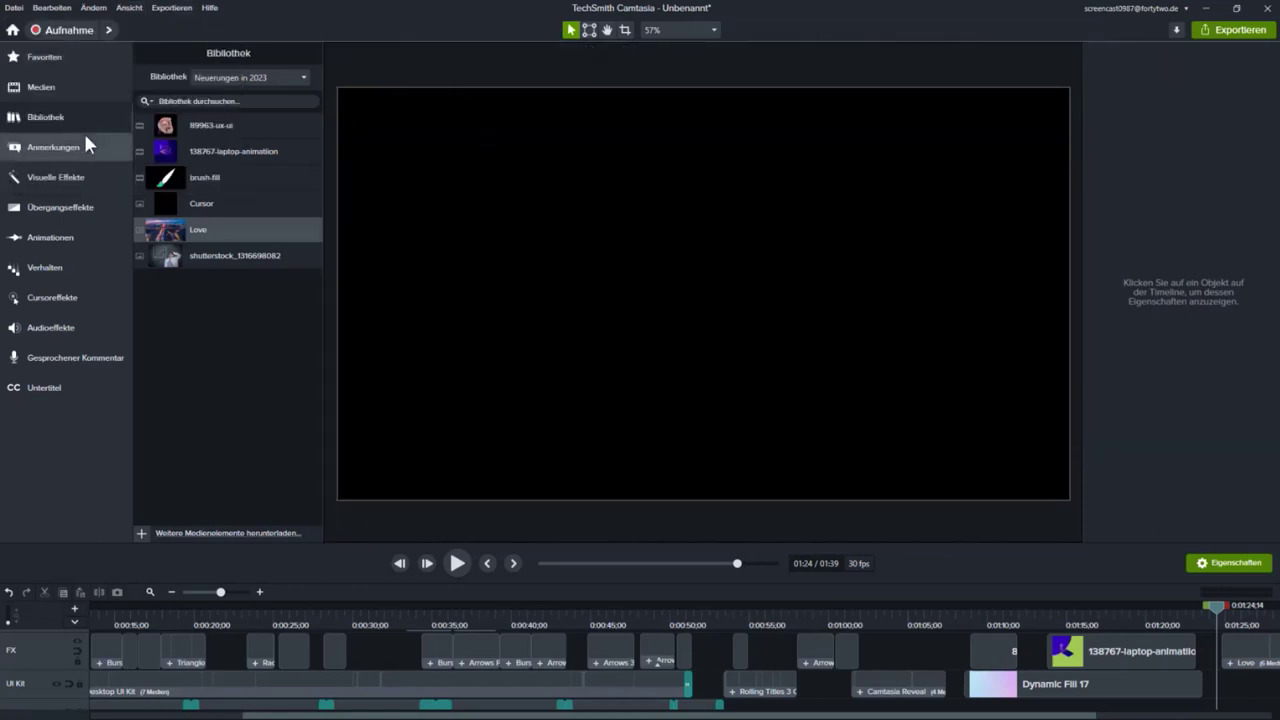
left_click(457, 564)
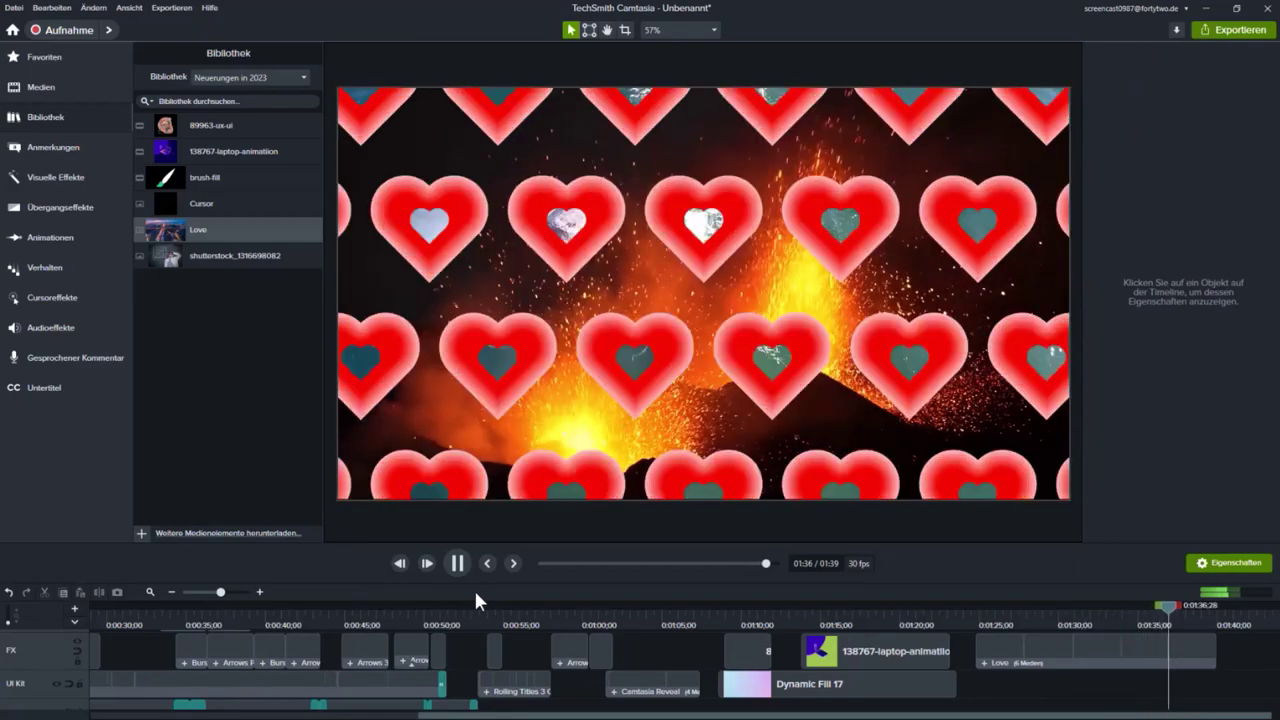
left_click(457, 565)
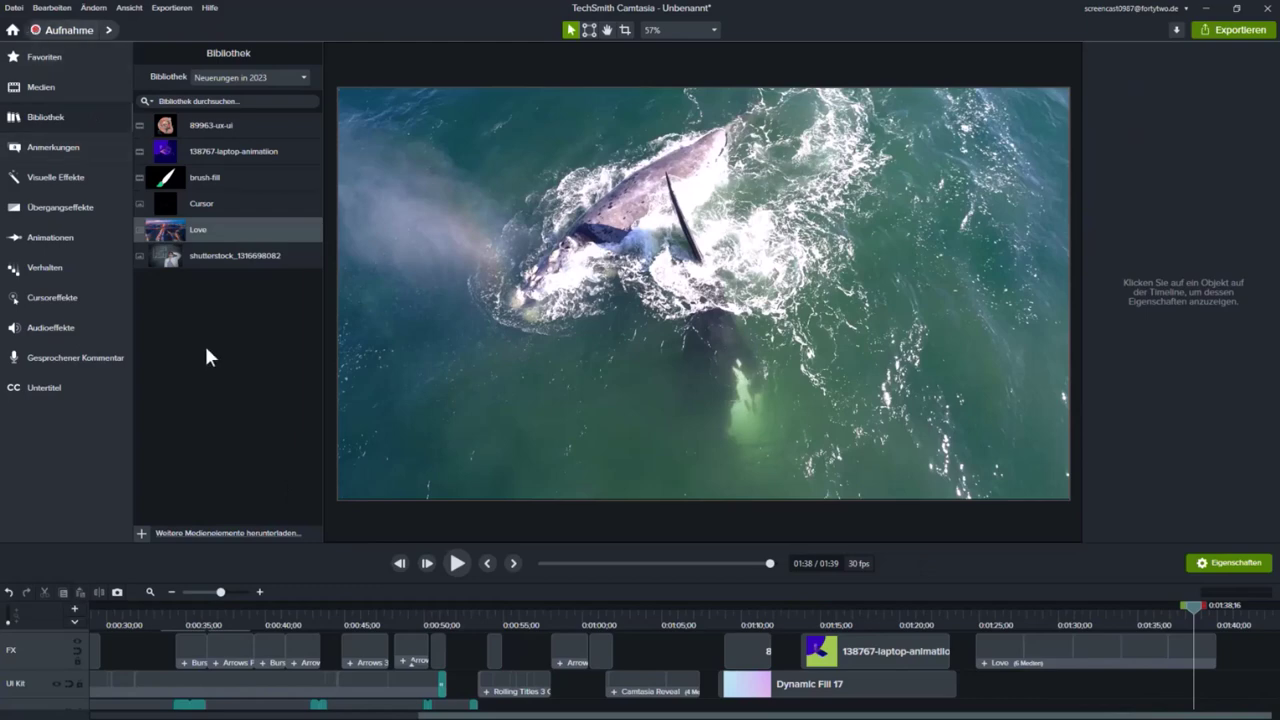
Import the screen recording Editor-ohne Ton-neu.trec from the Camtasia-Übungsdateien folder into the project's media
left_click(42, 87)
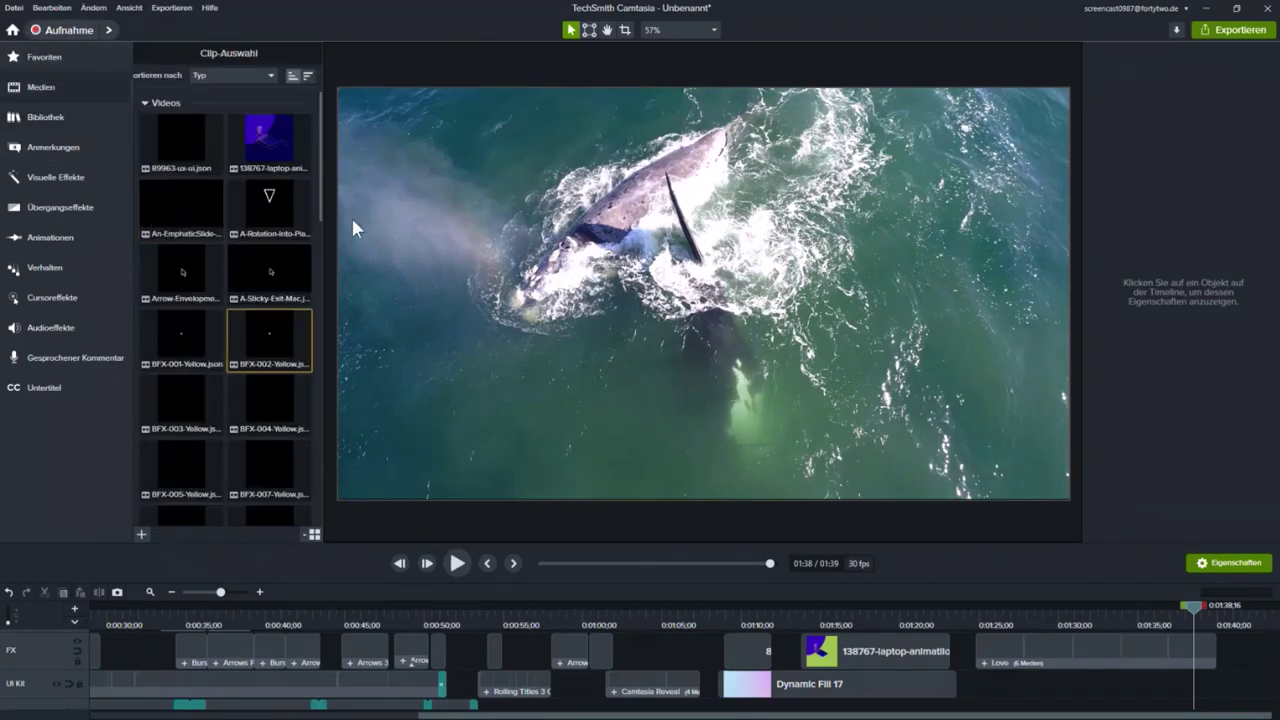
left_click_drag(317, 203, 334, 533)
double_click(264, 453)
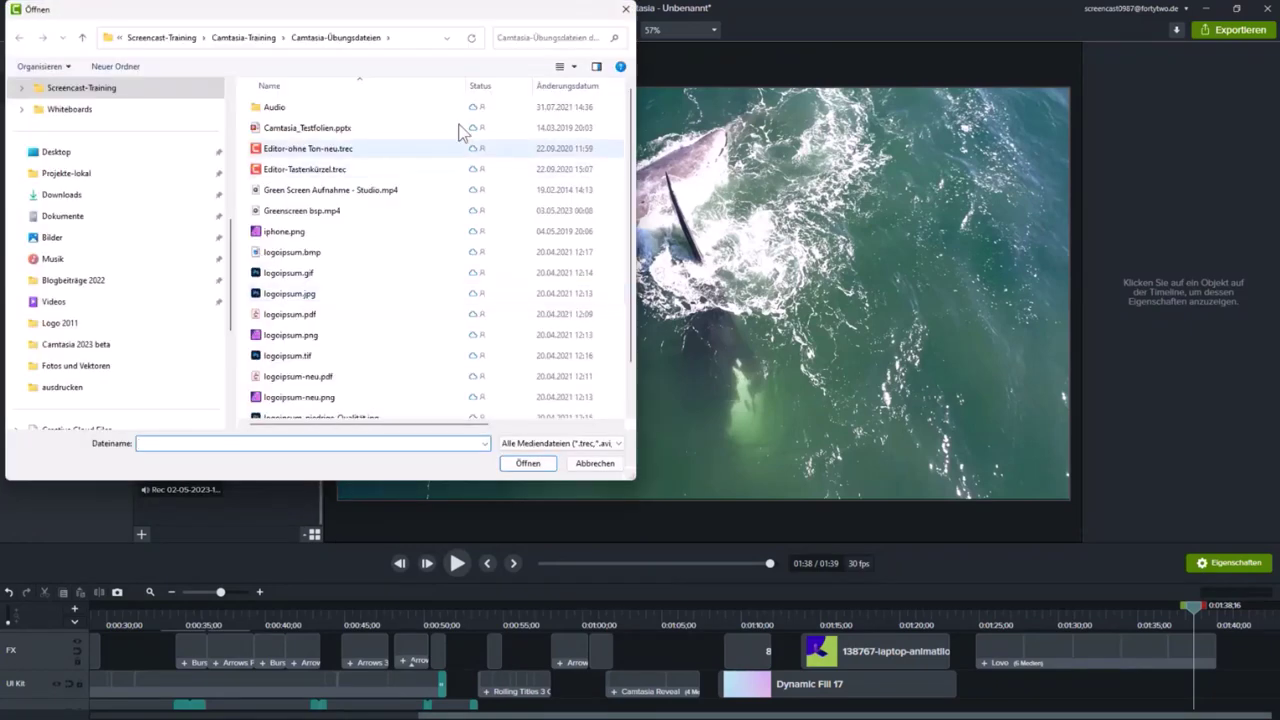
left_click(632, 10)
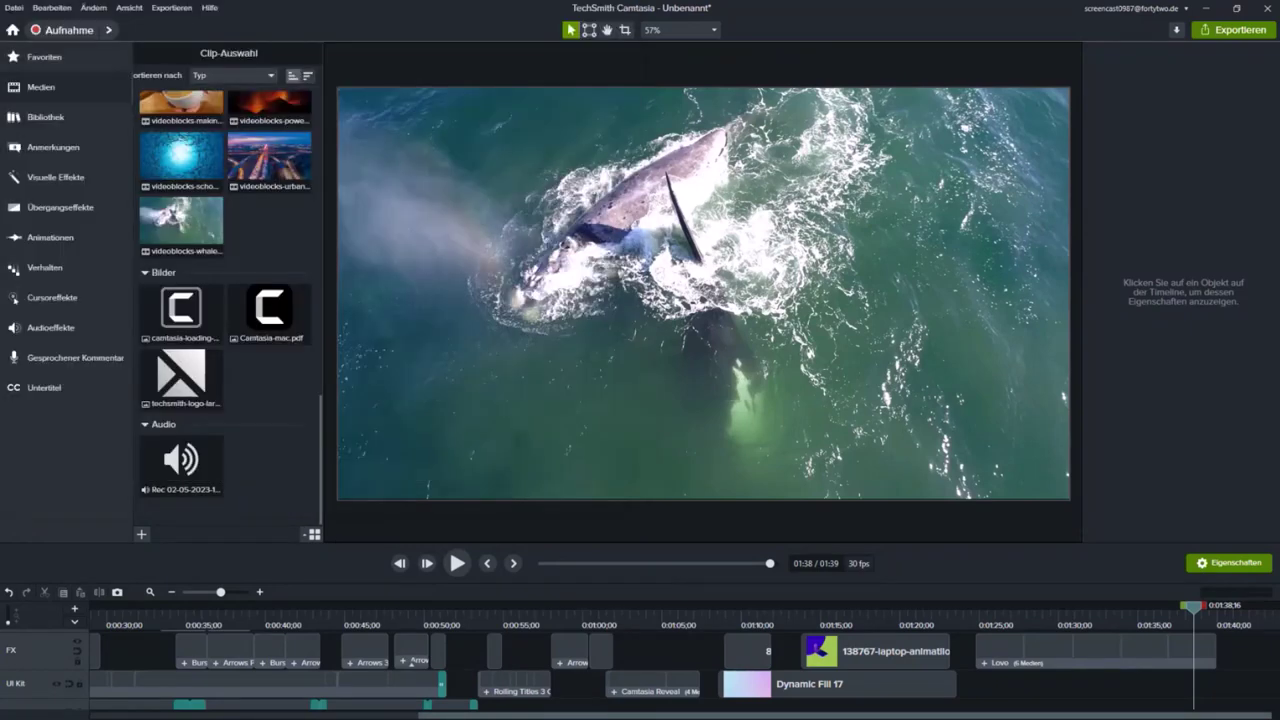
double_click(266, 371)
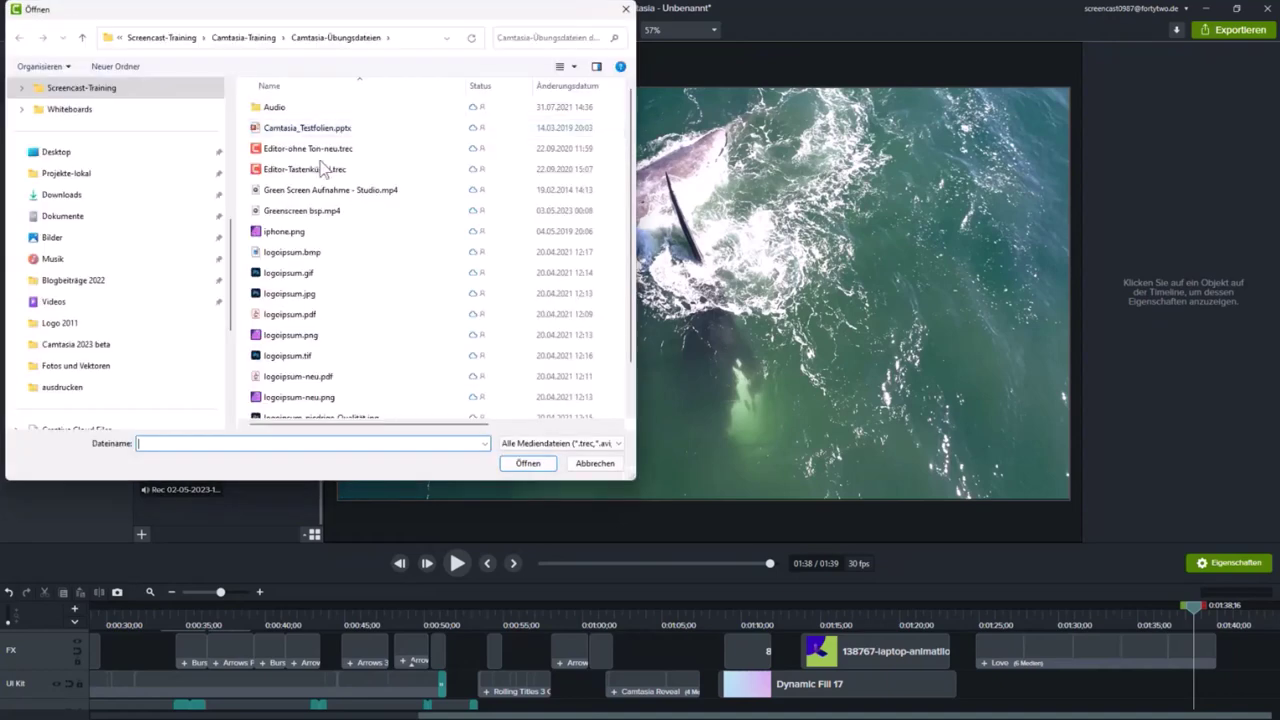
double_click(298, 150)
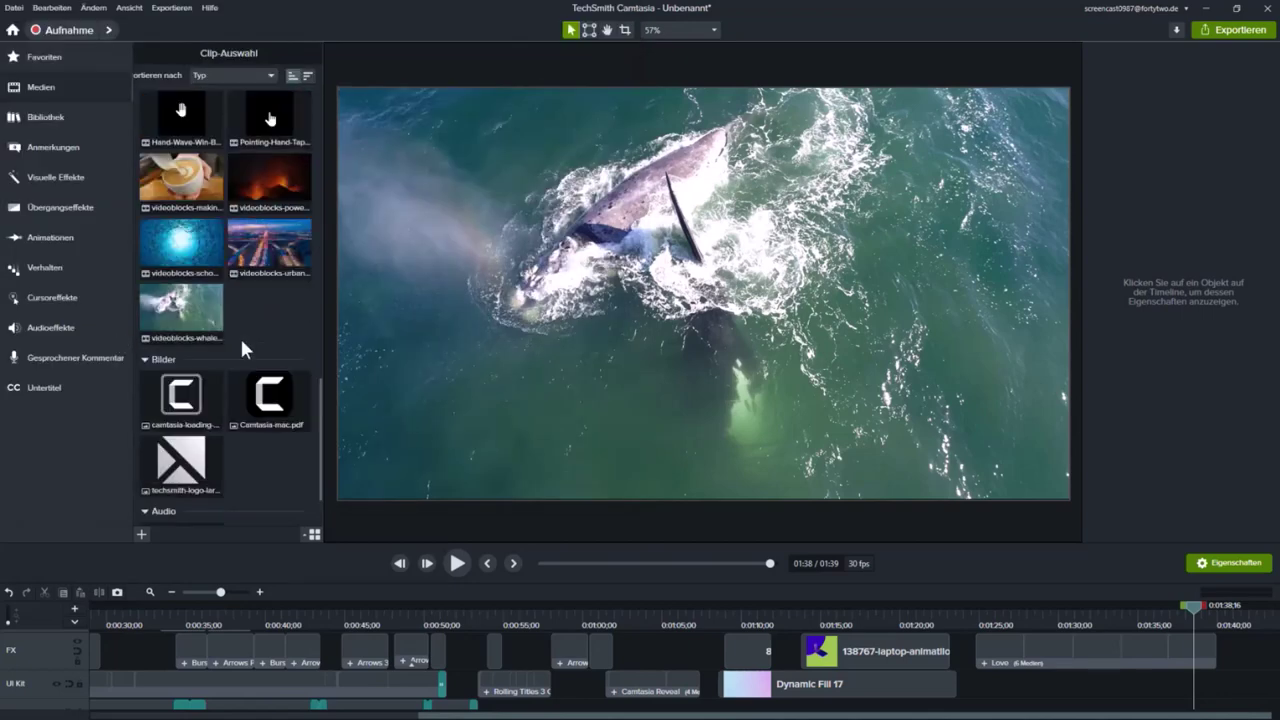
Place the Editor-ohne Ton-neu recording centred on the canvas at about 1:38, filling the frame
scroll(240, 335, "up", 10)
scroll(240, 338, "up", 5)
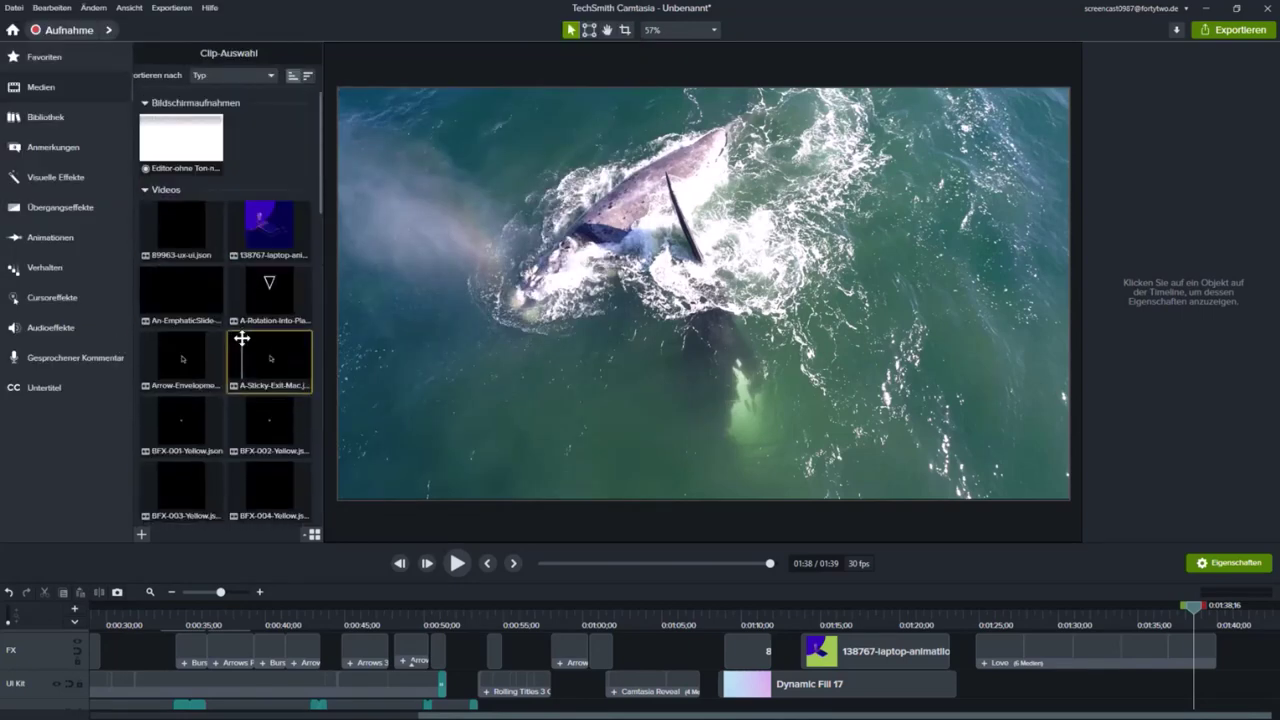
left_click_drag(180, 143, 651, 303)
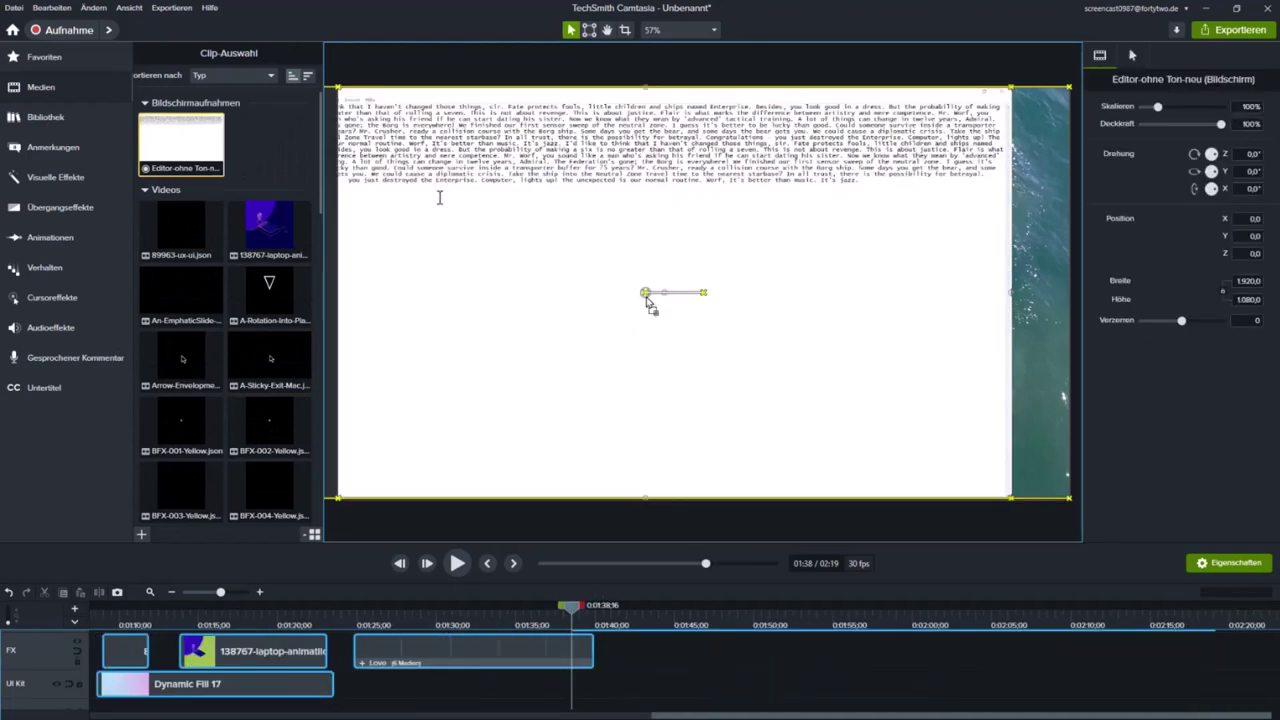
left_click_drag(728, 306, 700, 300)
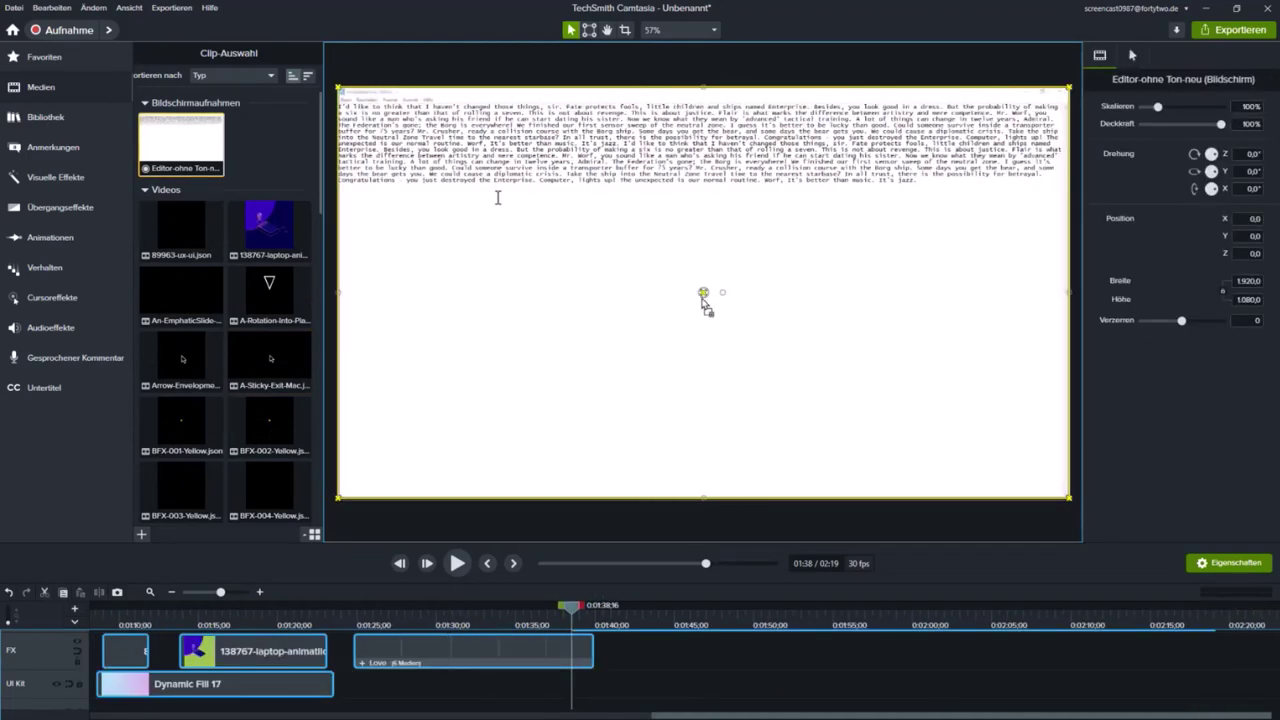
Open the recording's cursor properties and list the Benutzerdefinierte Cursor set as replacement symbols
left_click(1133, 55)
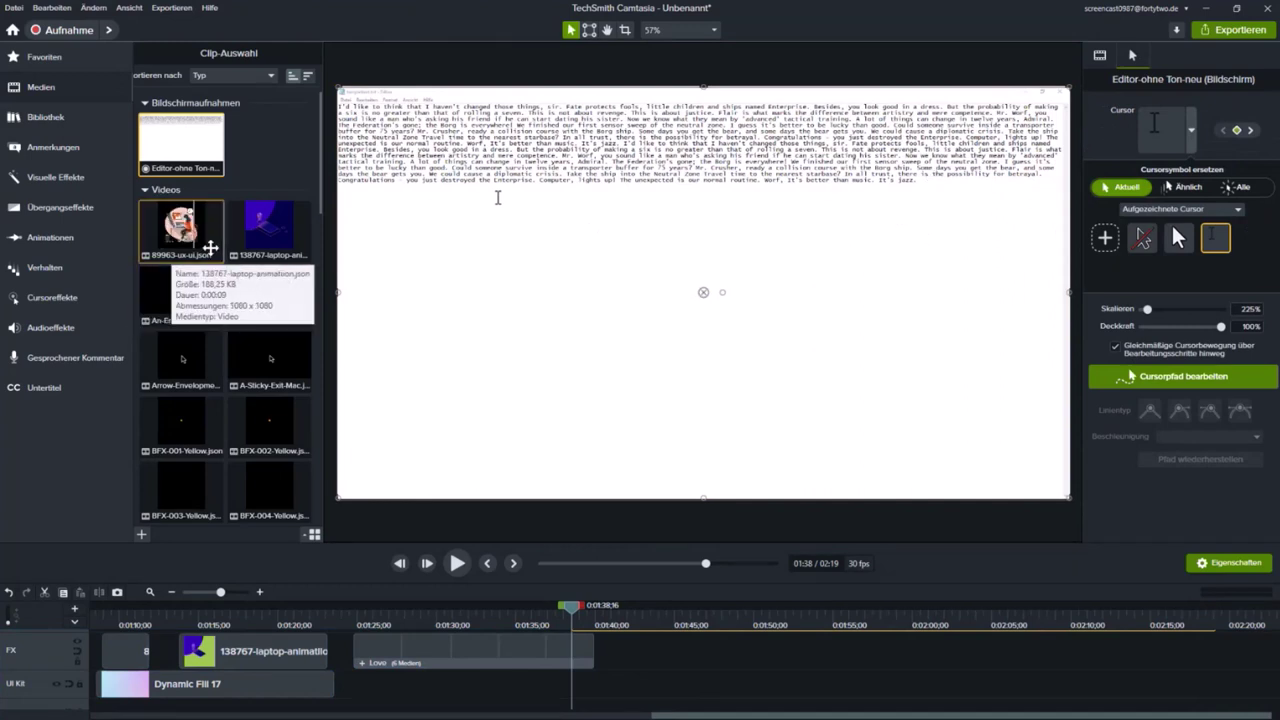
left_click(1190, 131)
left_click(1190, 131)
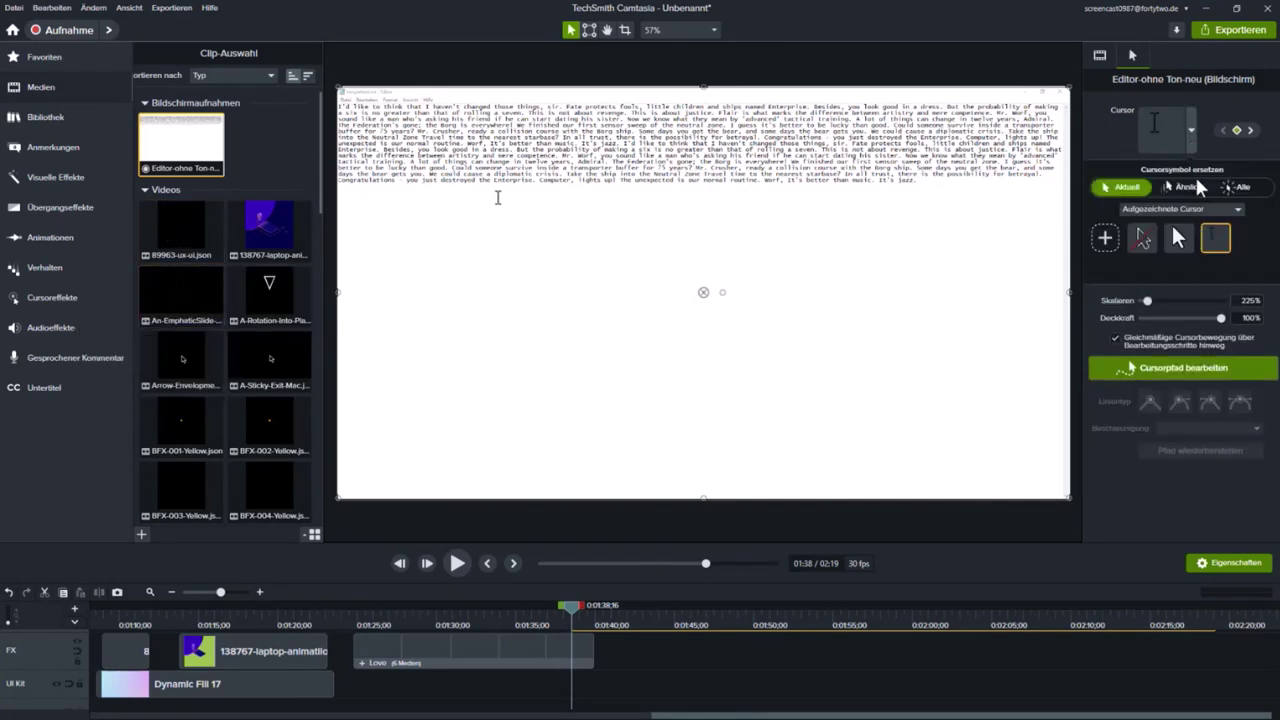
left_click(1239, 214)
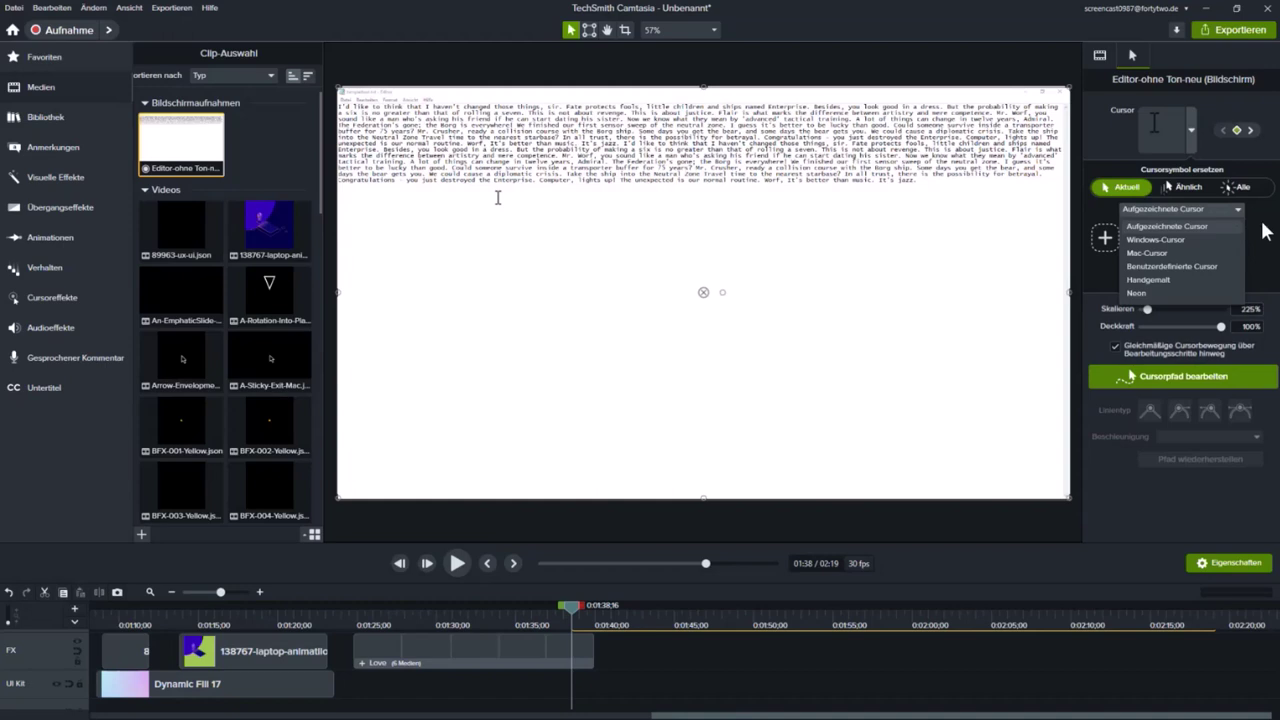
left_click(1179, 266)
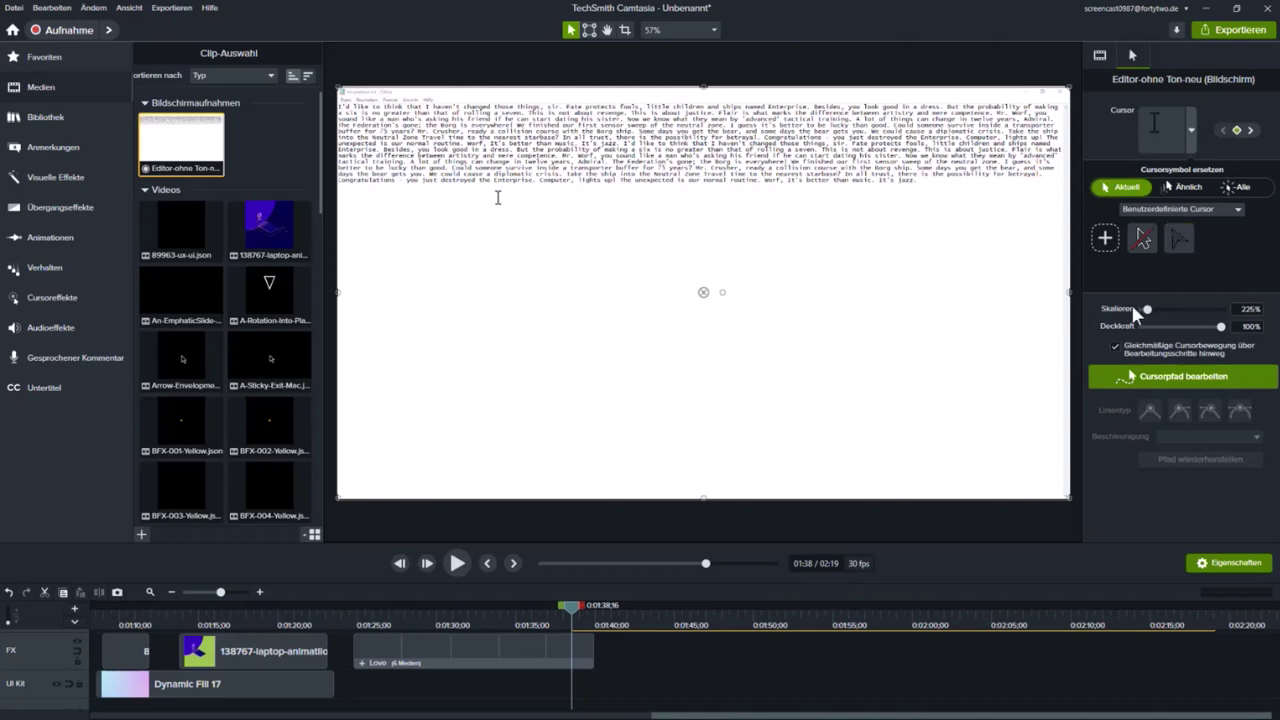
View the image file chooser for adding a custom cursor, and replace the recording's current text cursor with the hatched arrow symbol
left_click(1104, 238)
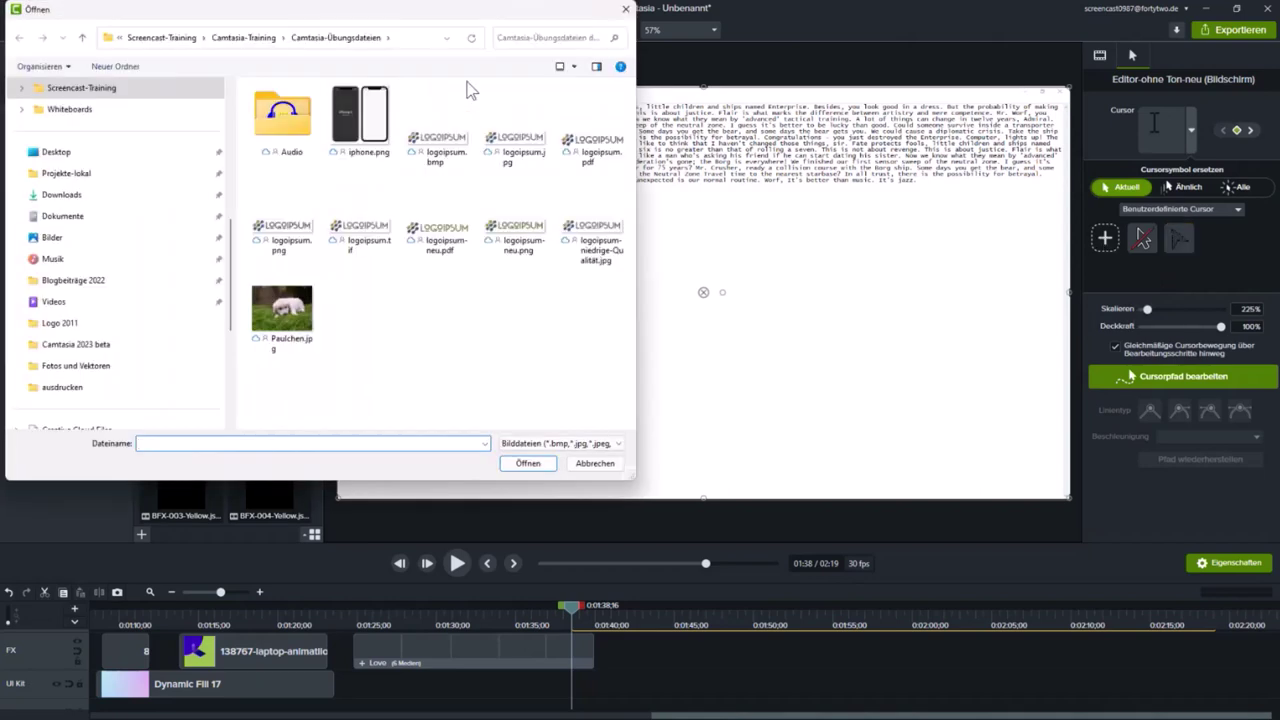
left_click(590, 463)
left_click(1179, 240)
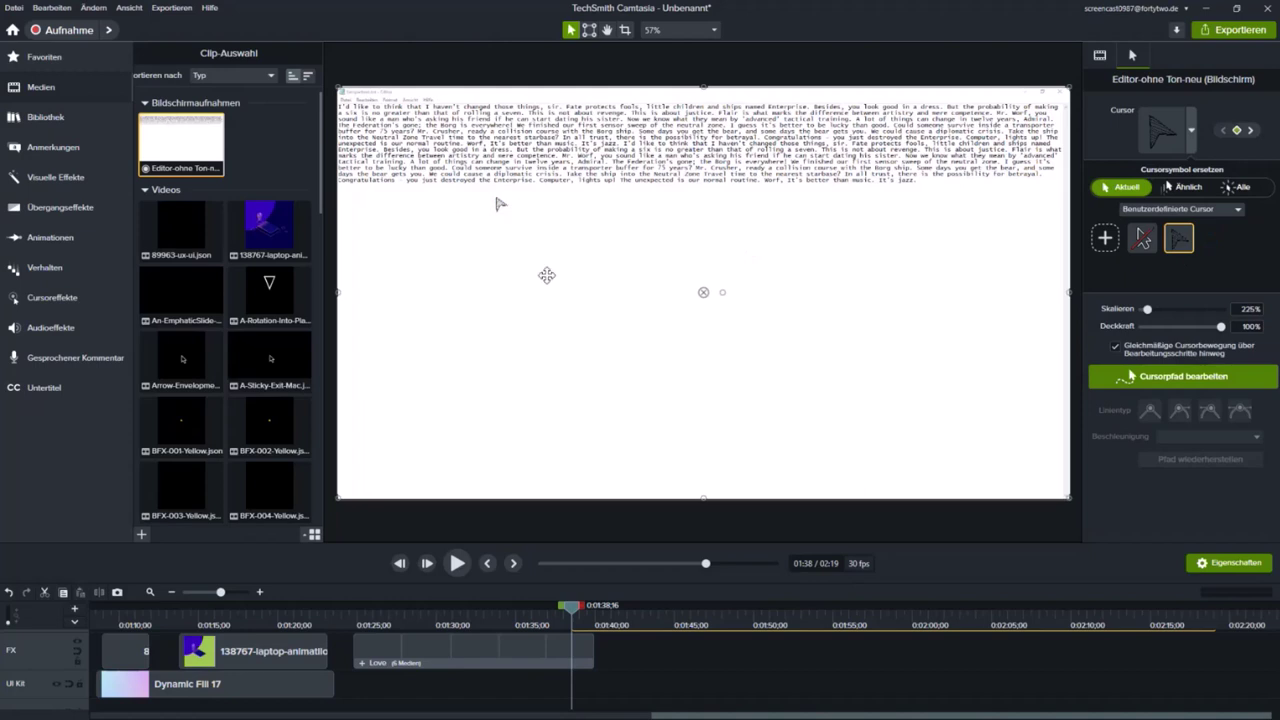
Scale the recording's replaced arrow cursor to 772%
left_click(665, 29)
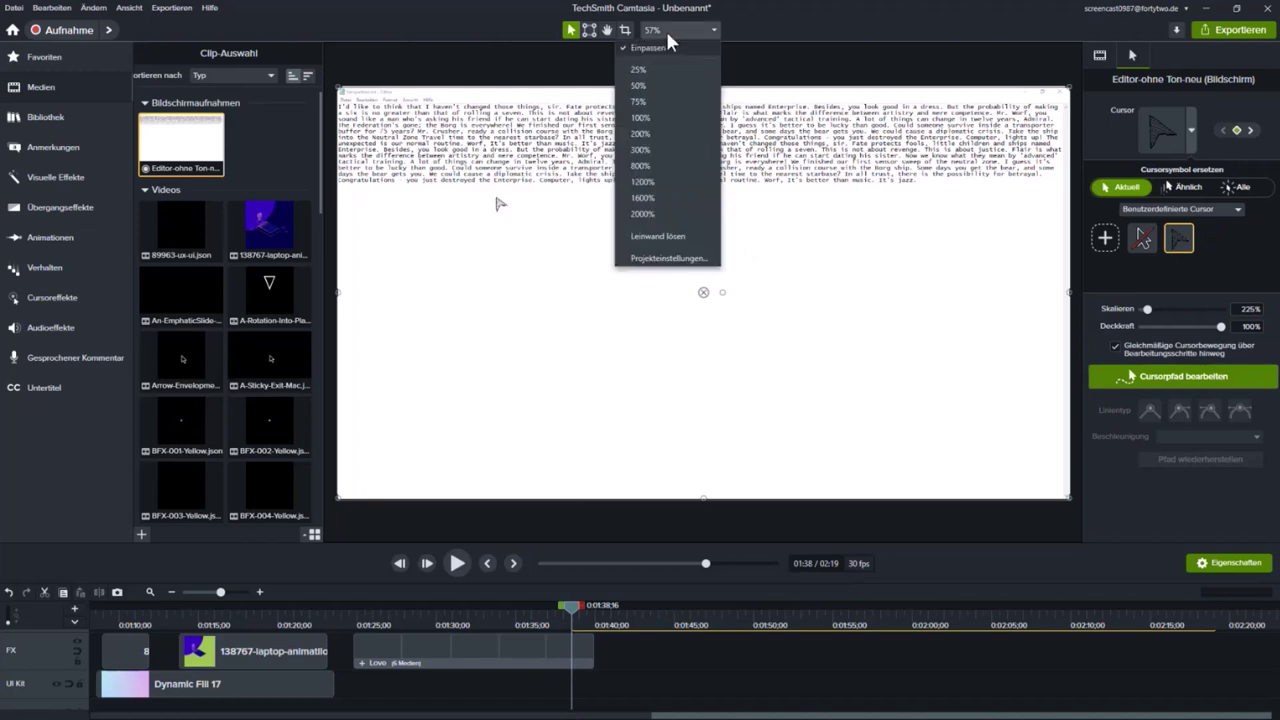
left_click(642, 115)
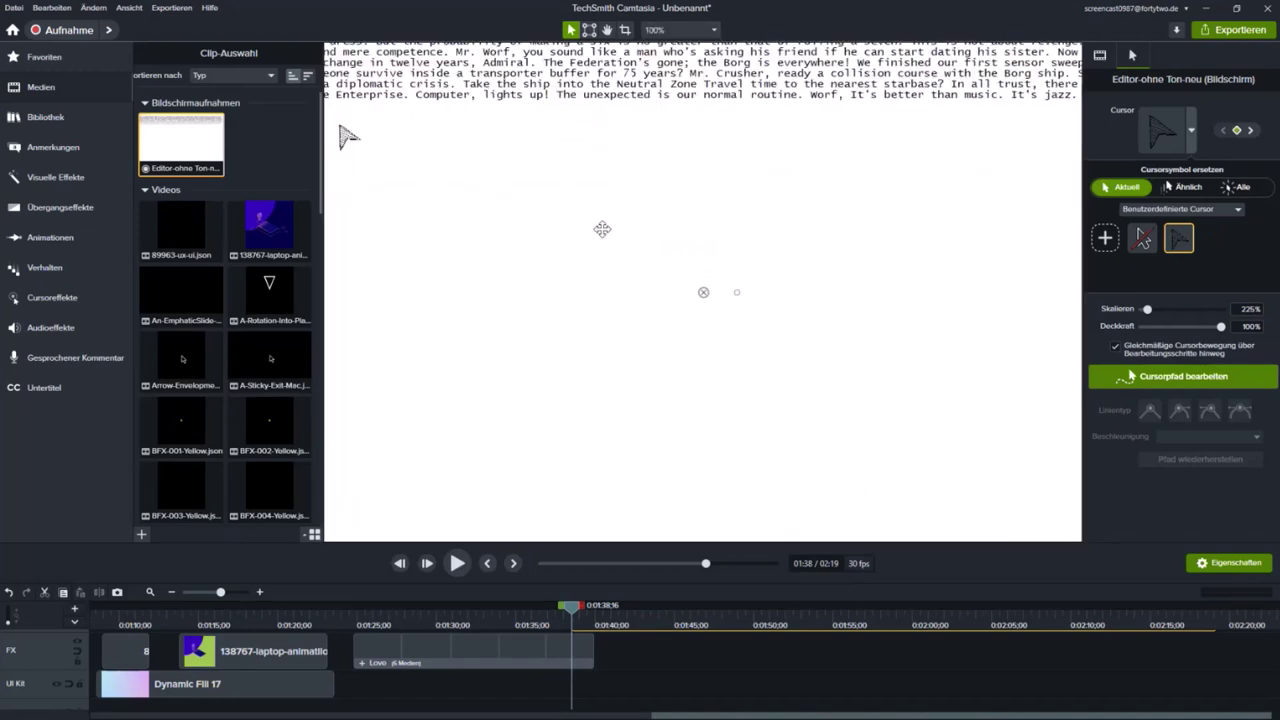
key("h")
left_click_drag(516, 214, 861, 402)
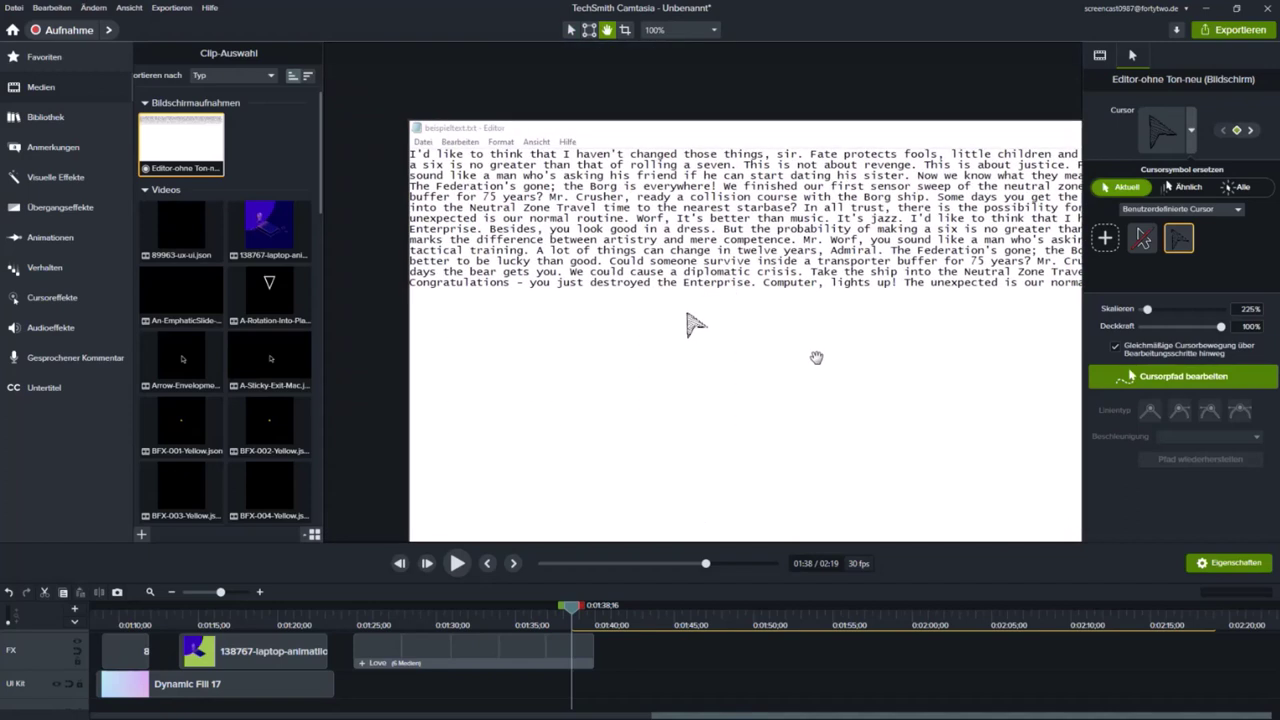
key("v")
left_click_drag(1148, 310, 1175, 315)
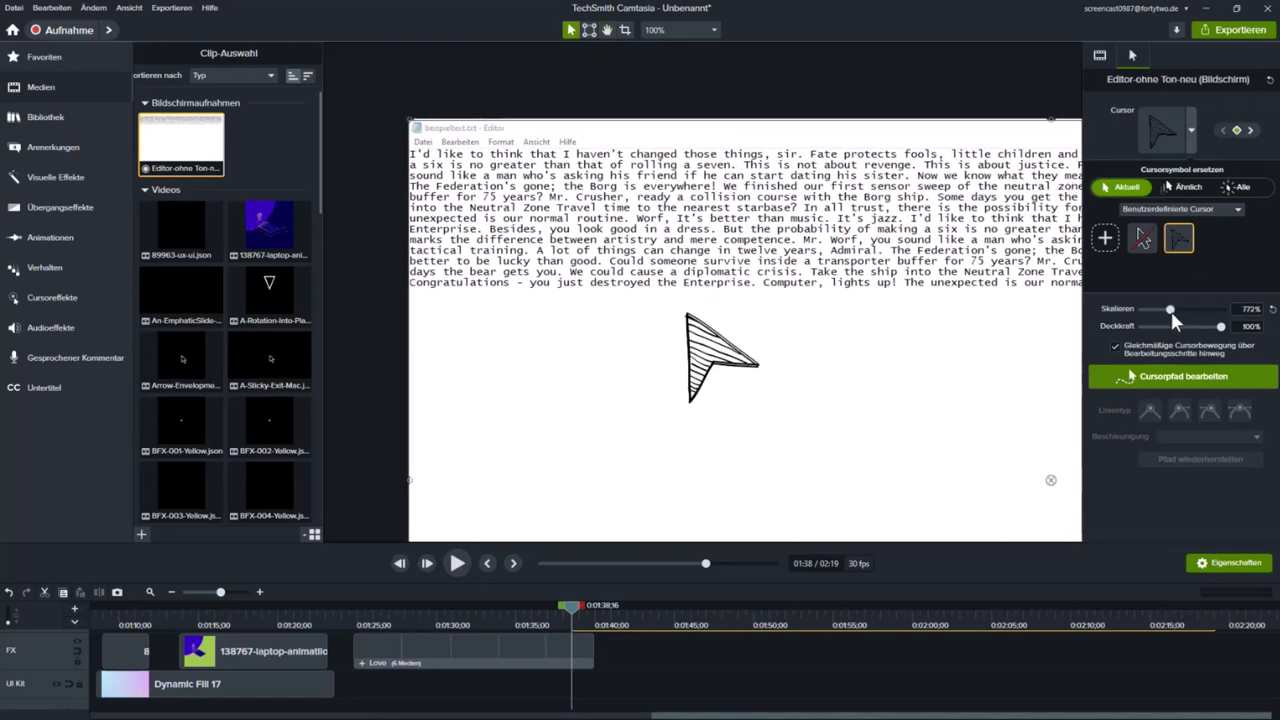
Play the recording from about 1:40 to 1:43 to check the cursor symbols, and return the playhead to about 1:40
left_click(606, 614)
key("space")
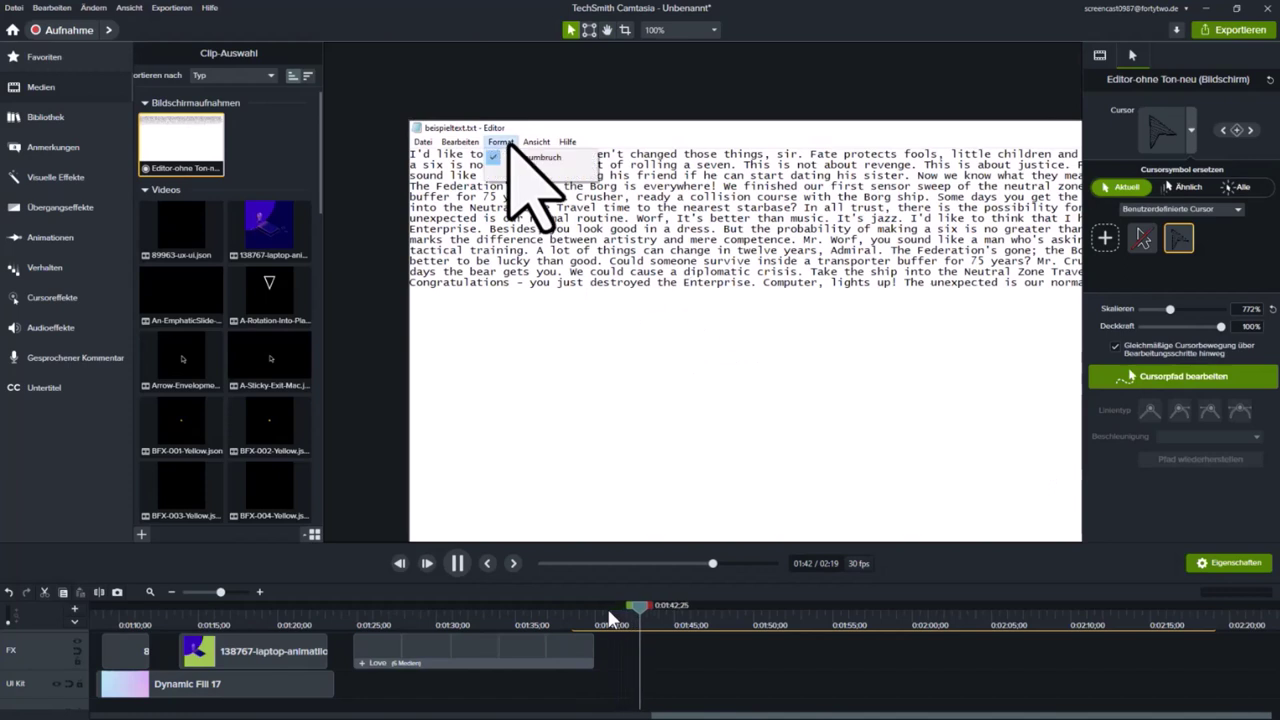
key("space")
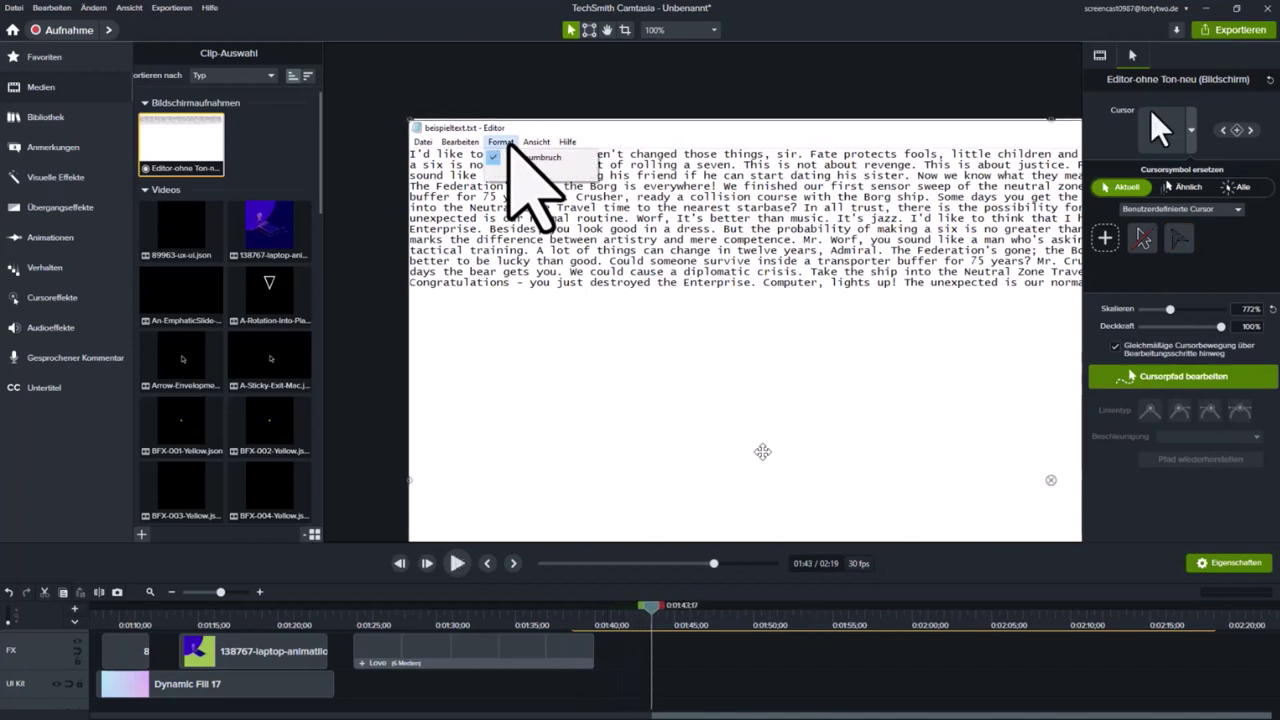
scroll(686, 692, "up", 2)
mouse_move(608, 606)
left_mouse_down()
mouse_move(592, 628)
mouse_move(619, 608)
mouse_move(644, 613)
mouse_move(596, 613)
mouse_move(606, 618)
left_mouse_up()
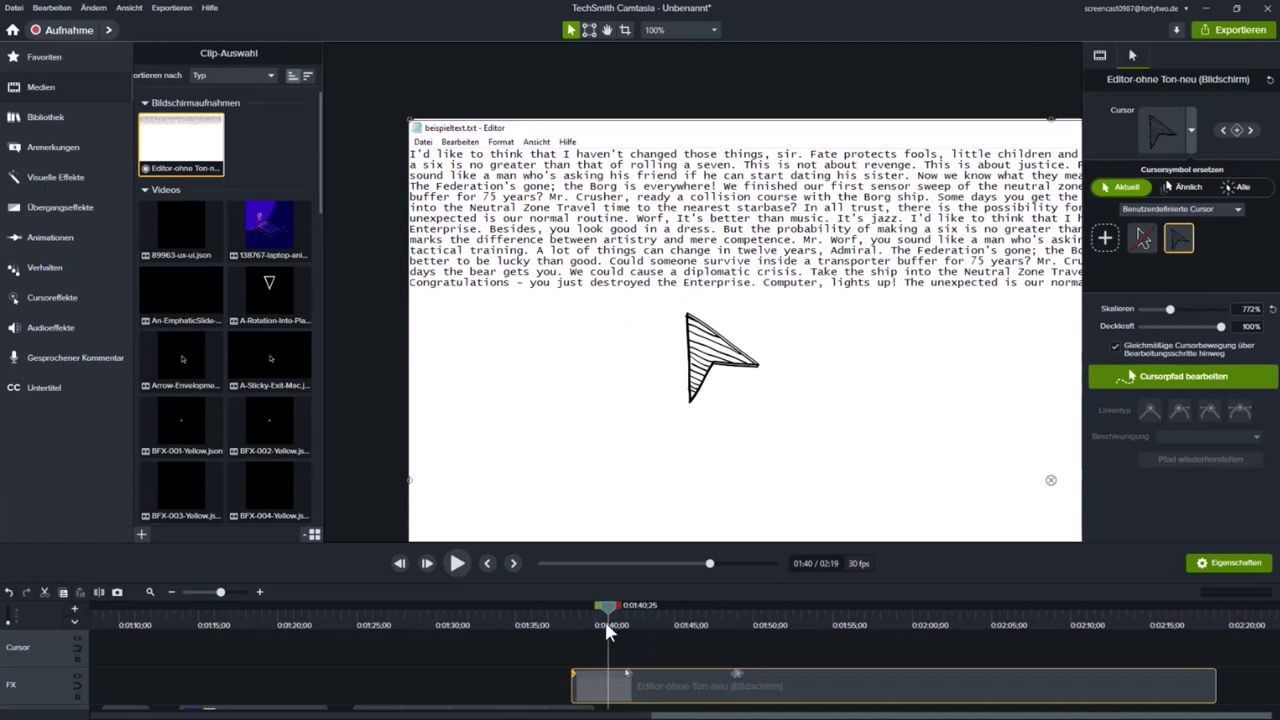